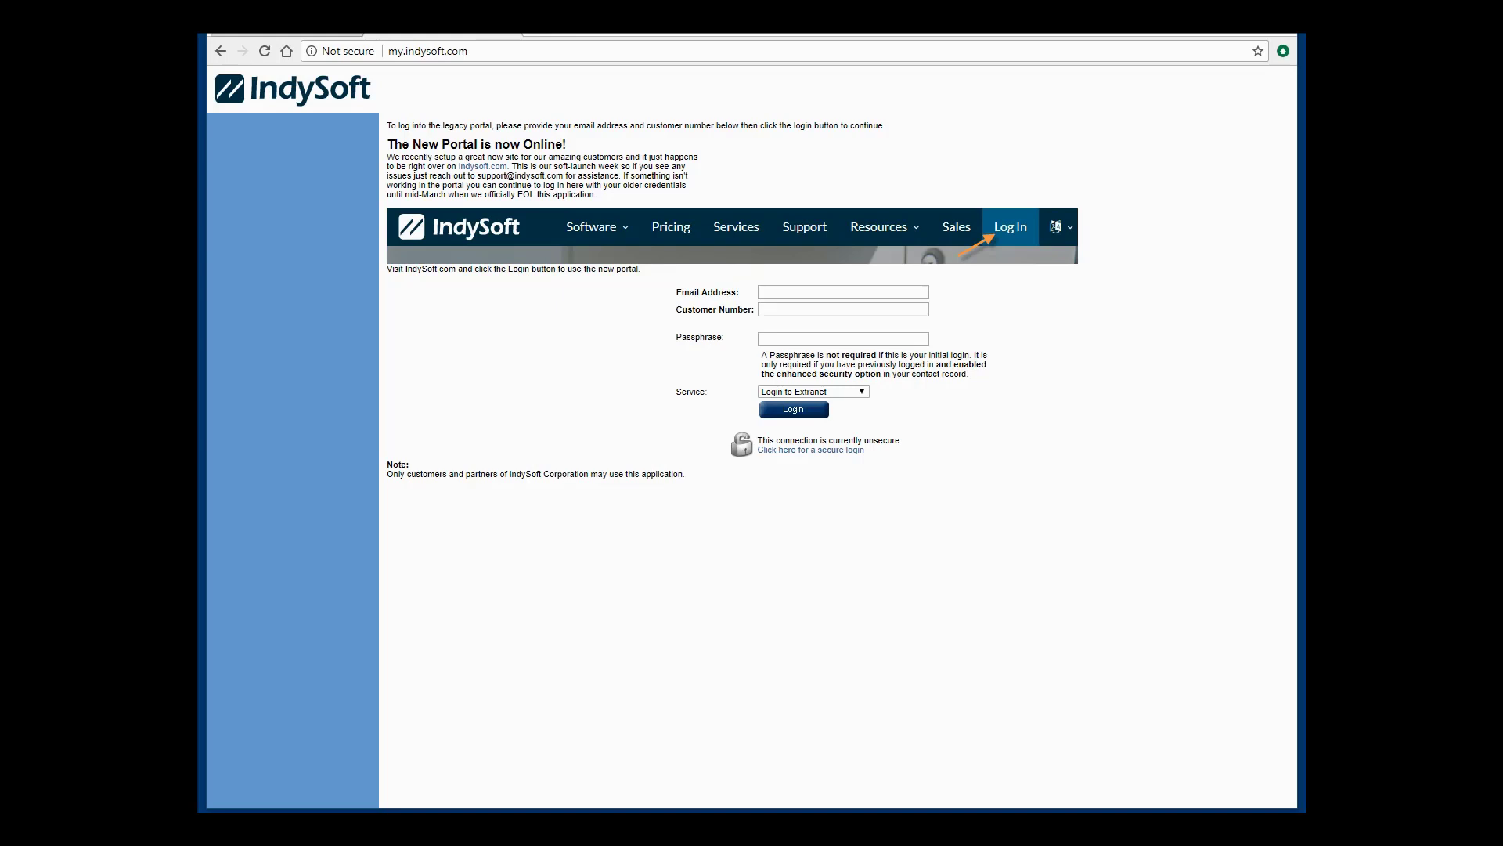
# Open indysoft.com from the banner and bring up its customer portal Login Form.
pyautogui.click(931, 249)
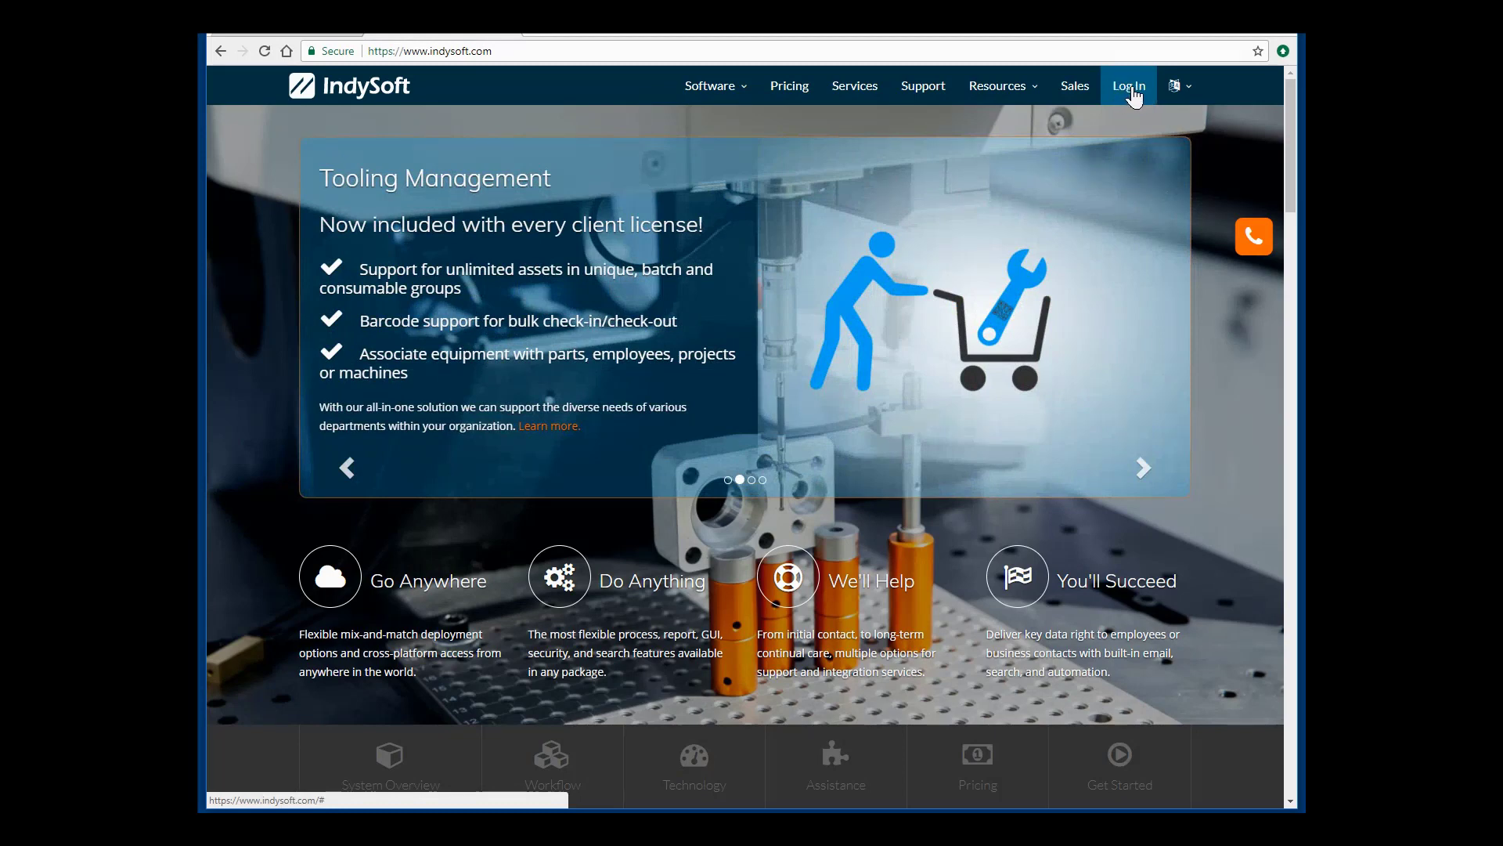
pyautogui.click(1131, 88)
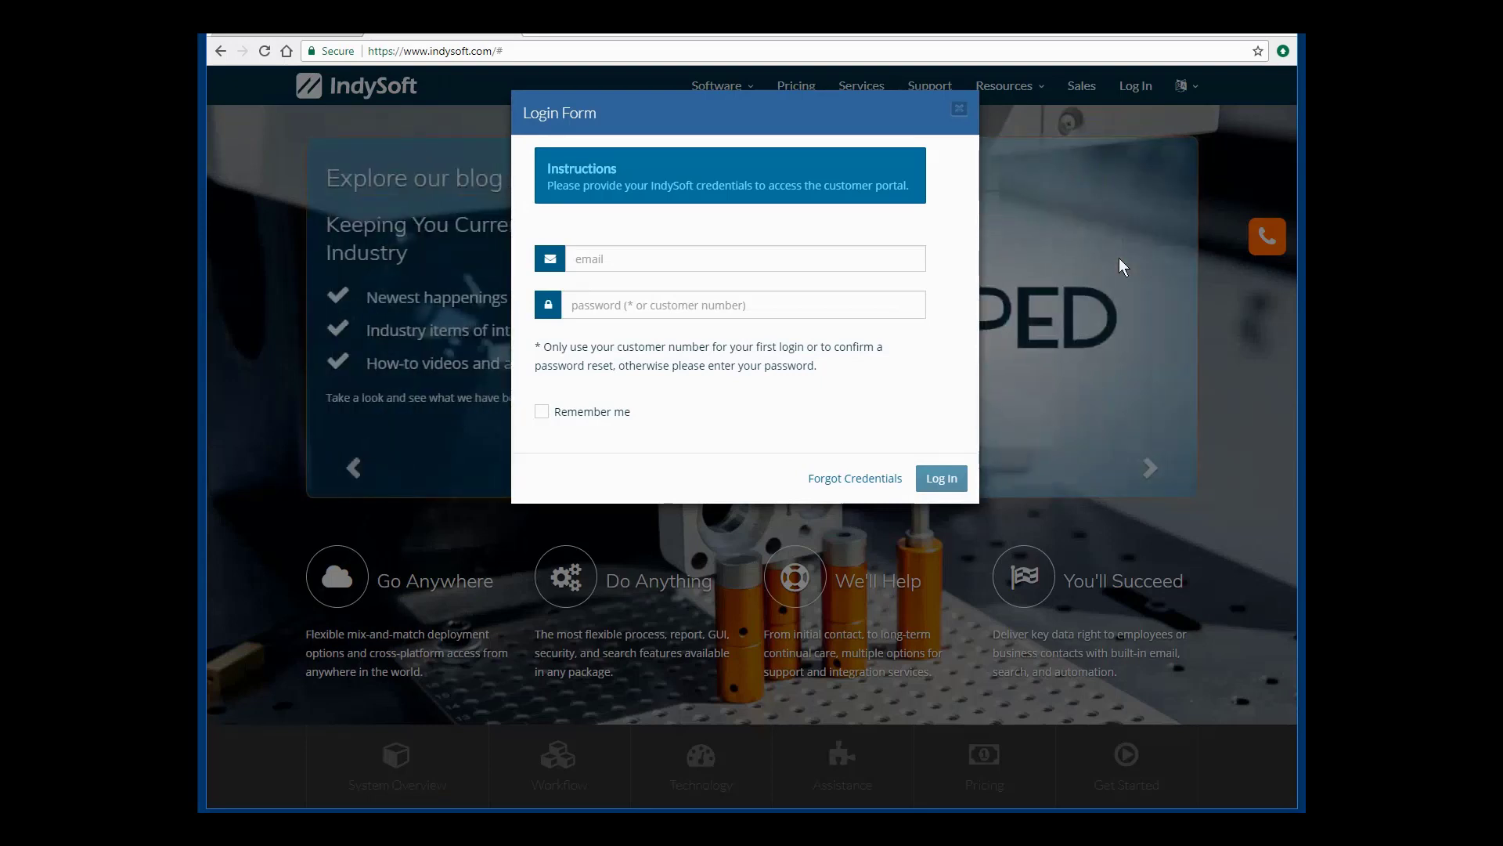
pyautogui.click(727, 259)
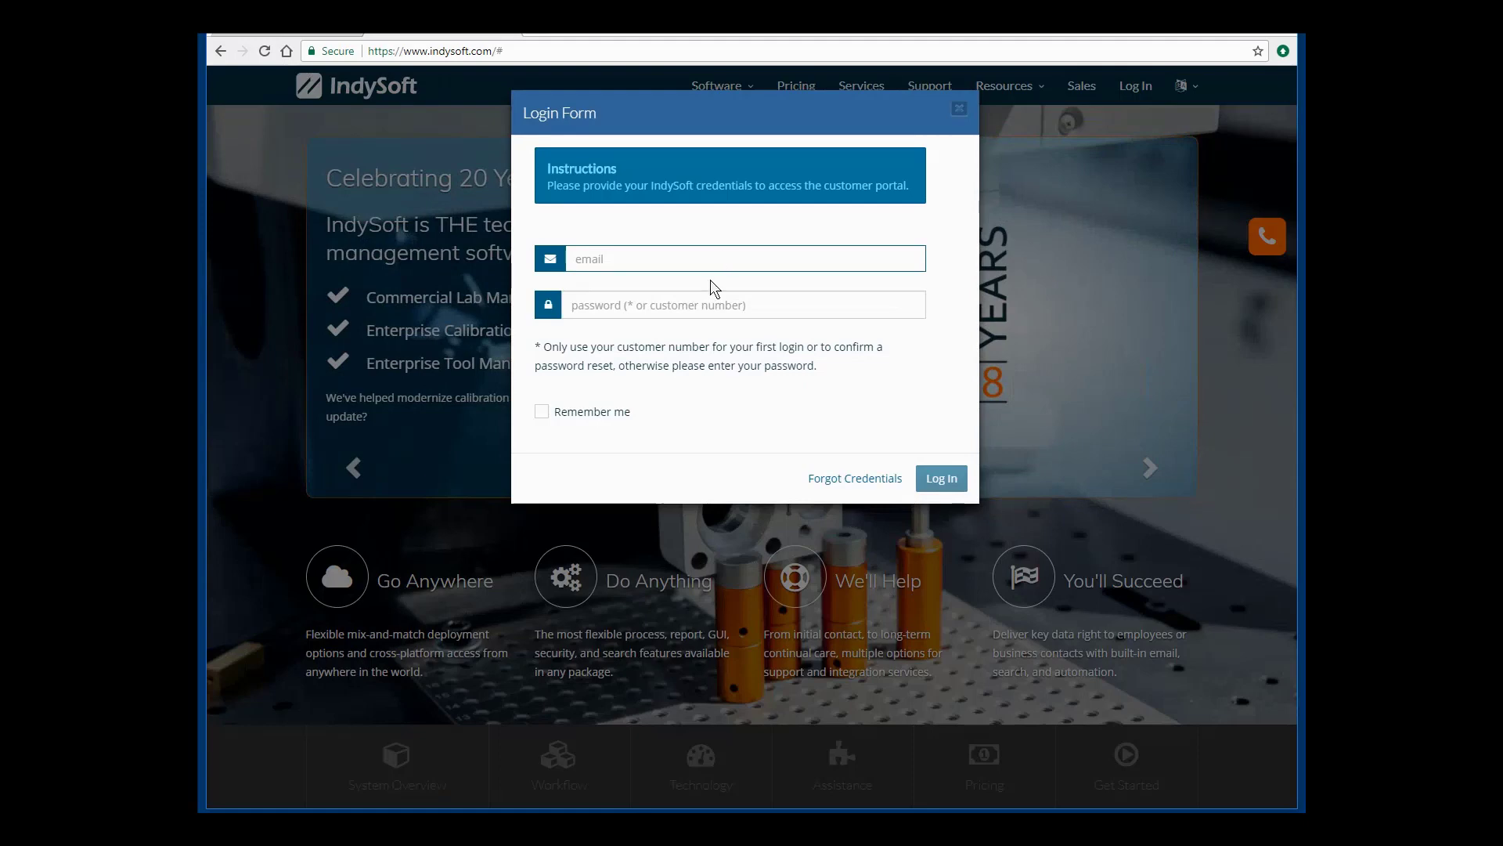
pyautogui.click(693, 476)
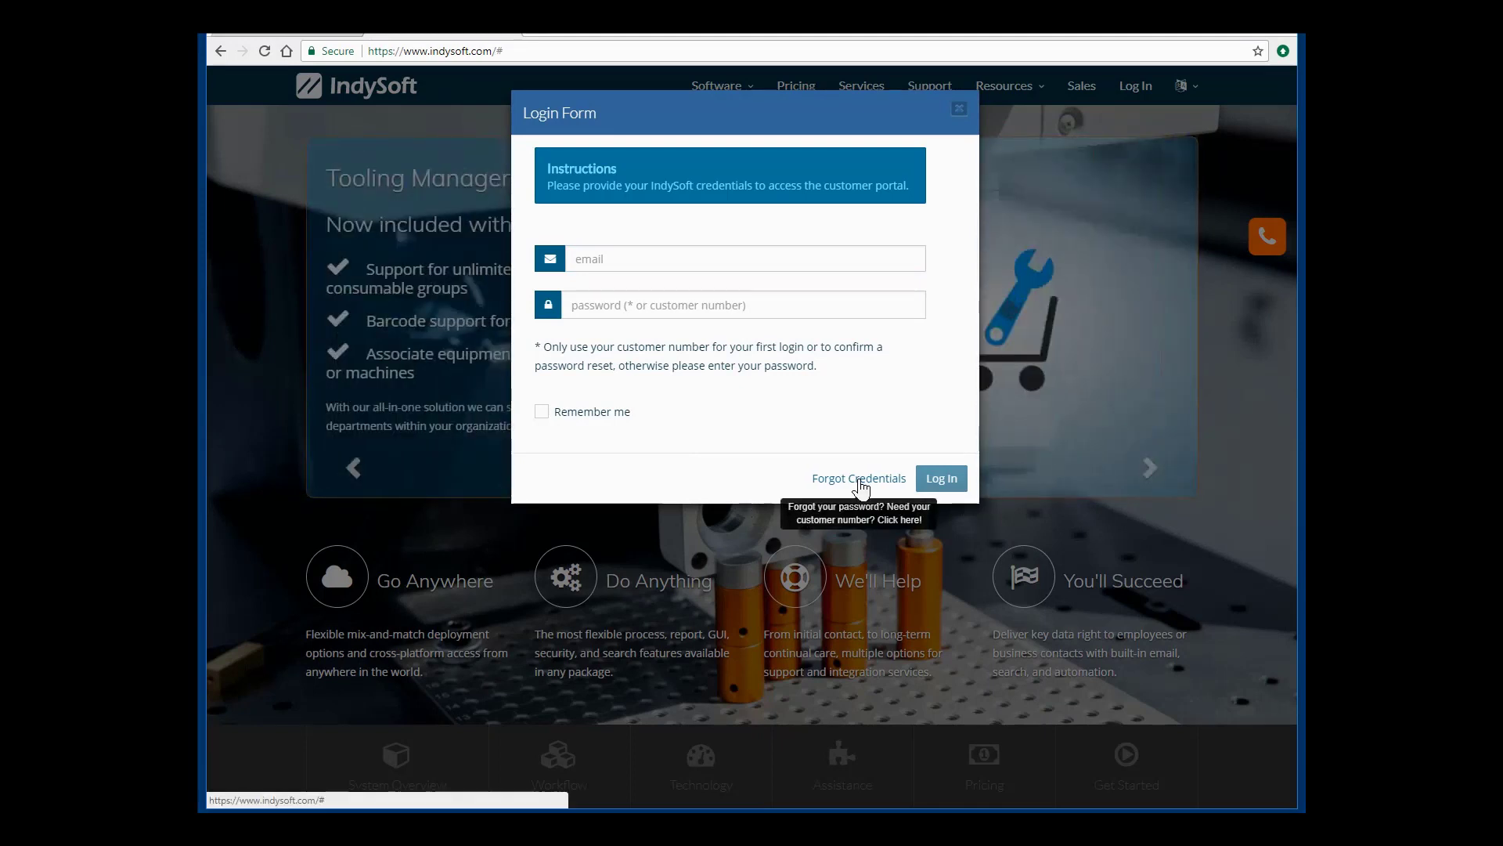
# Open the Forgotten Something? reminder dialog, look over its fields, then cancel it.
pyautogui.click(859, 483)
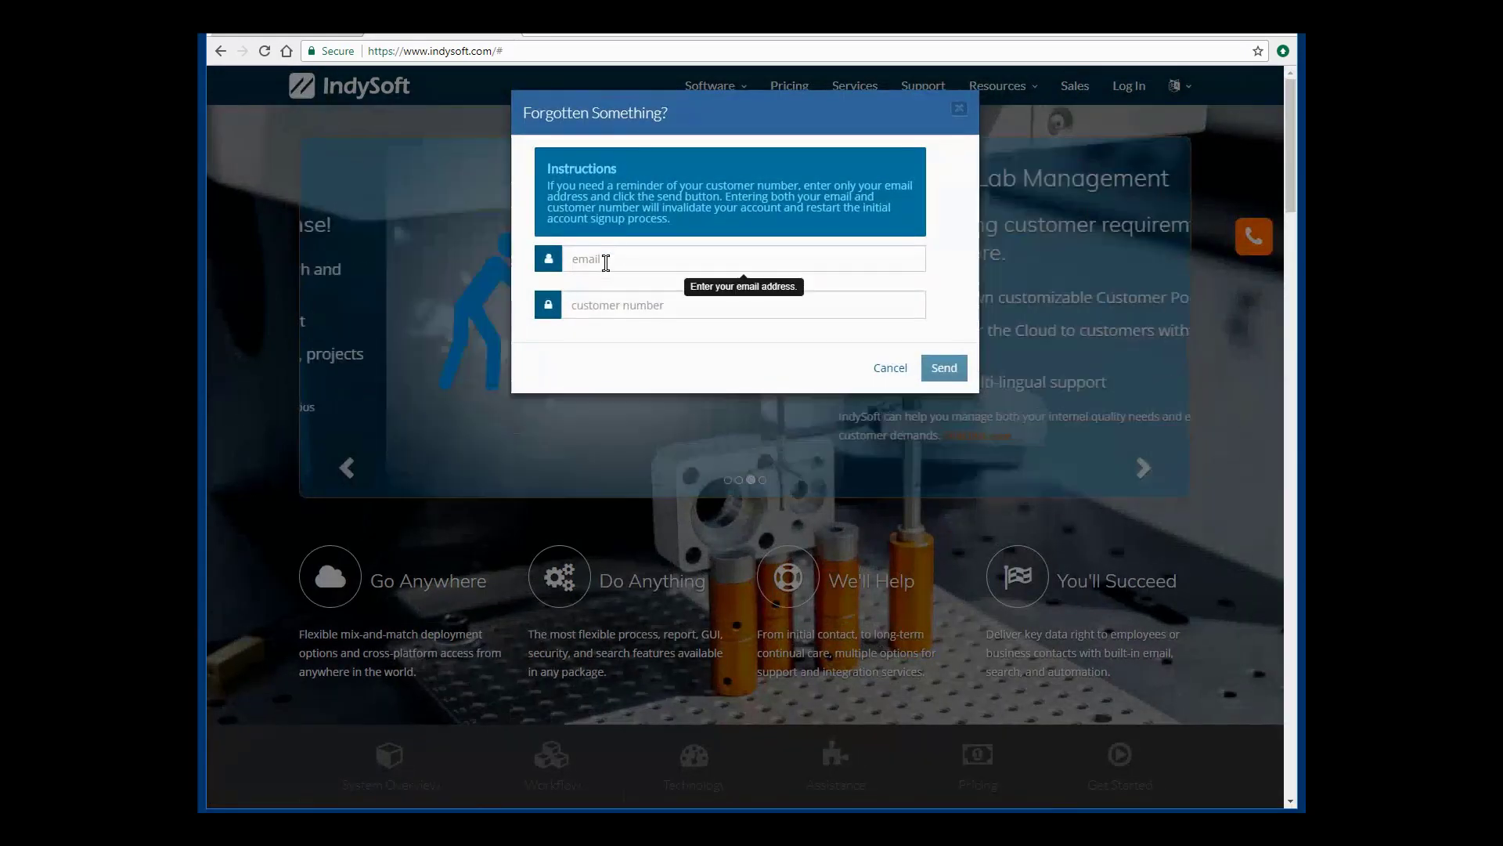
pyautogui.click(606, 262)
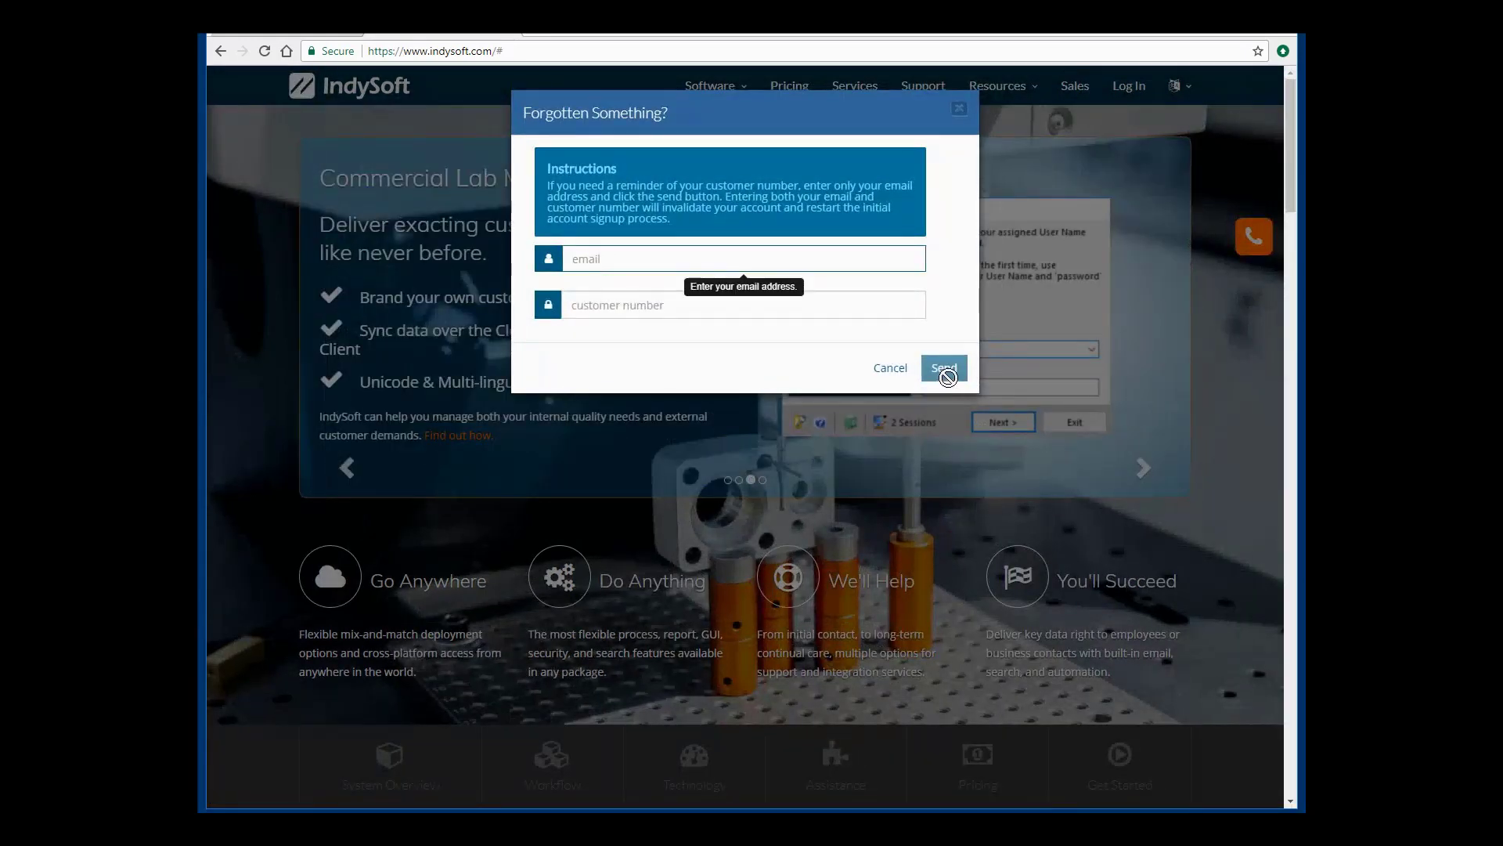
pyautogui.click(643, 348)
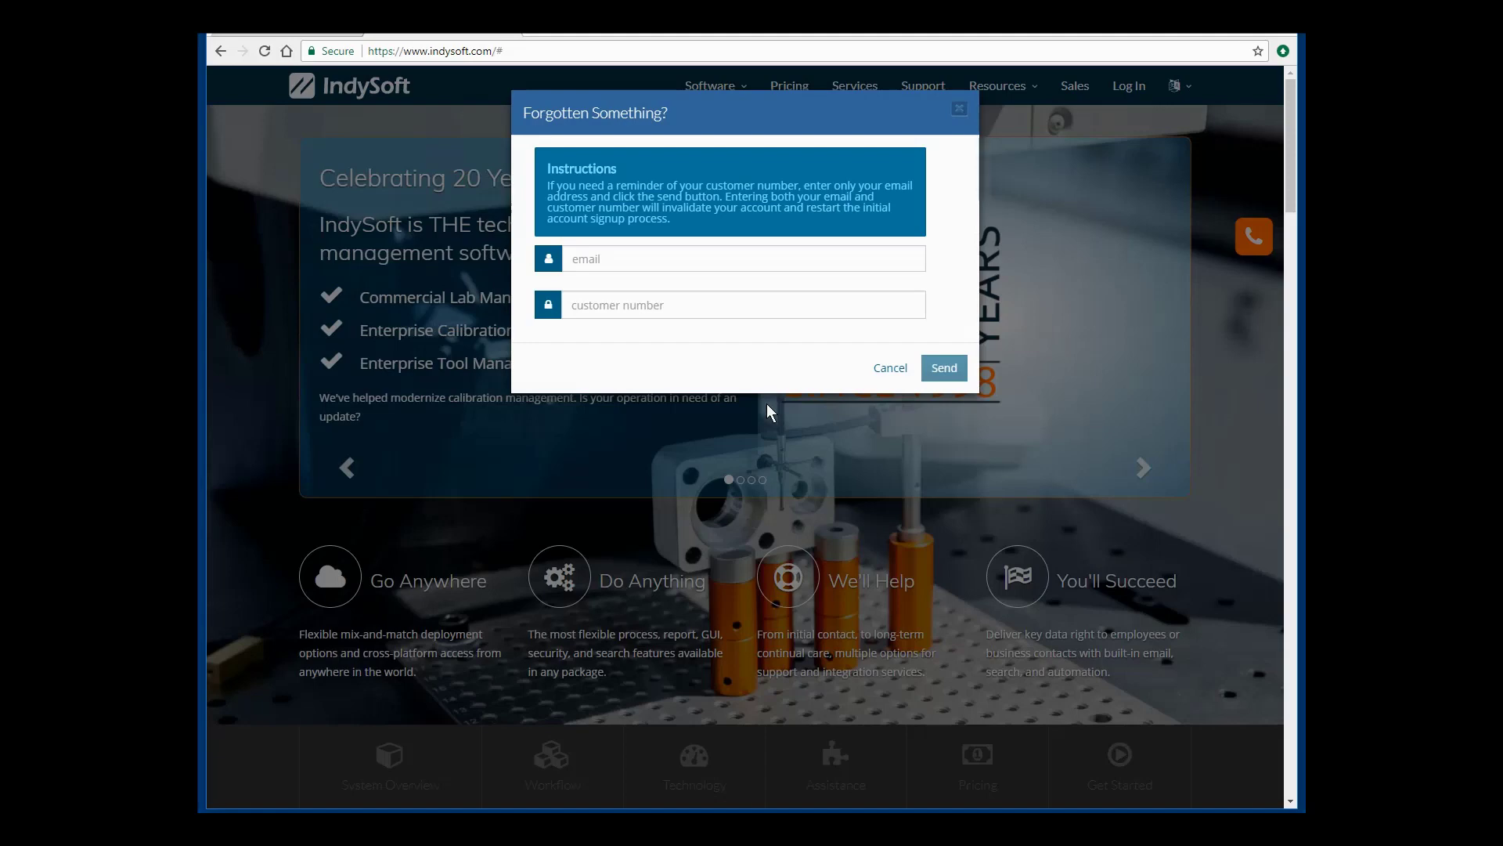
pyautogui.click(890, 370)
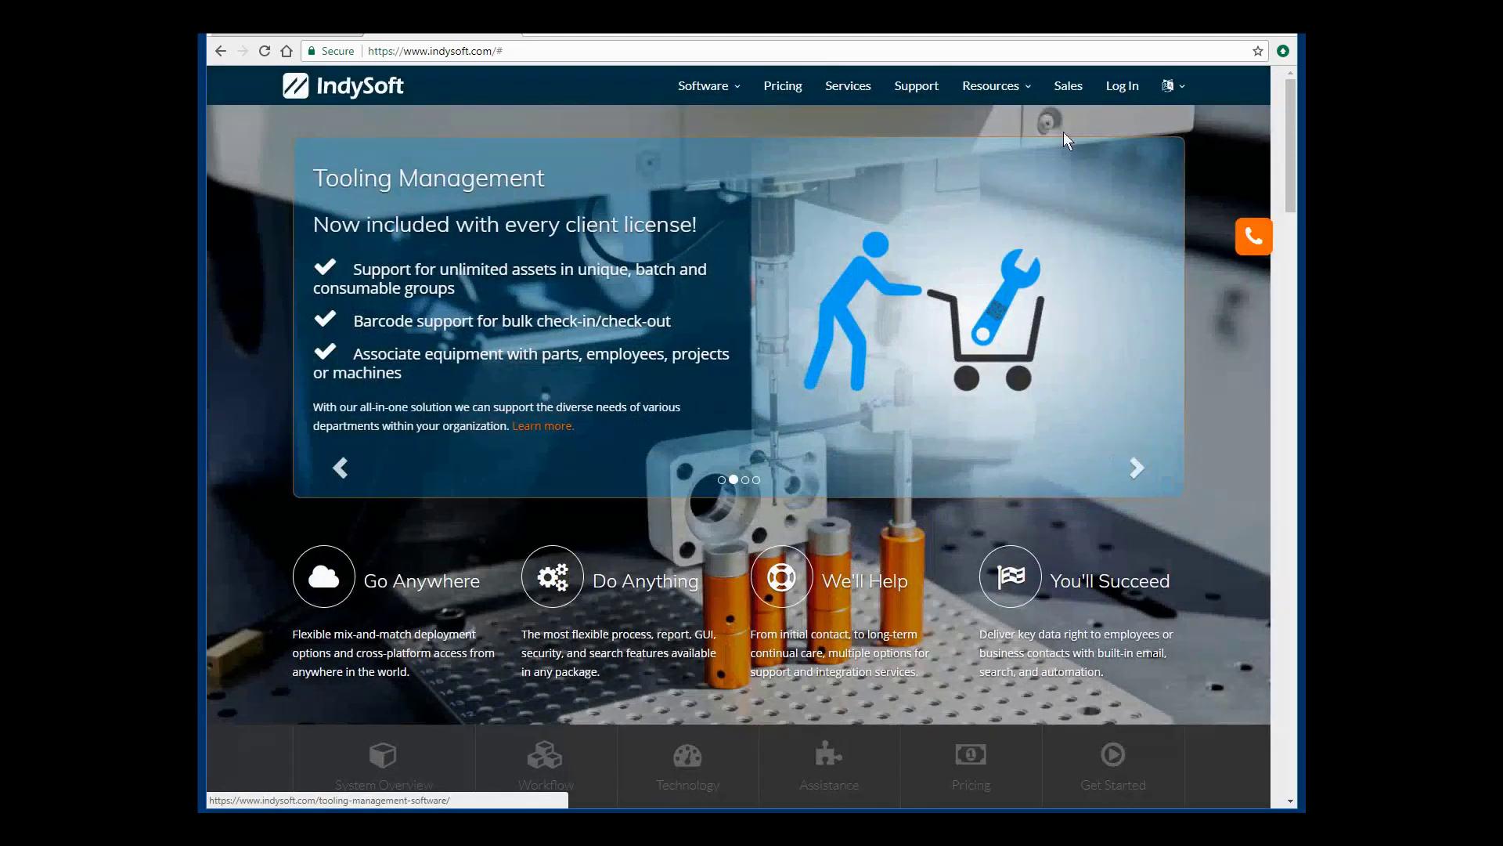
# Log in with the test account's autofilled email and its password.
pyautogui.click(1124, 88)
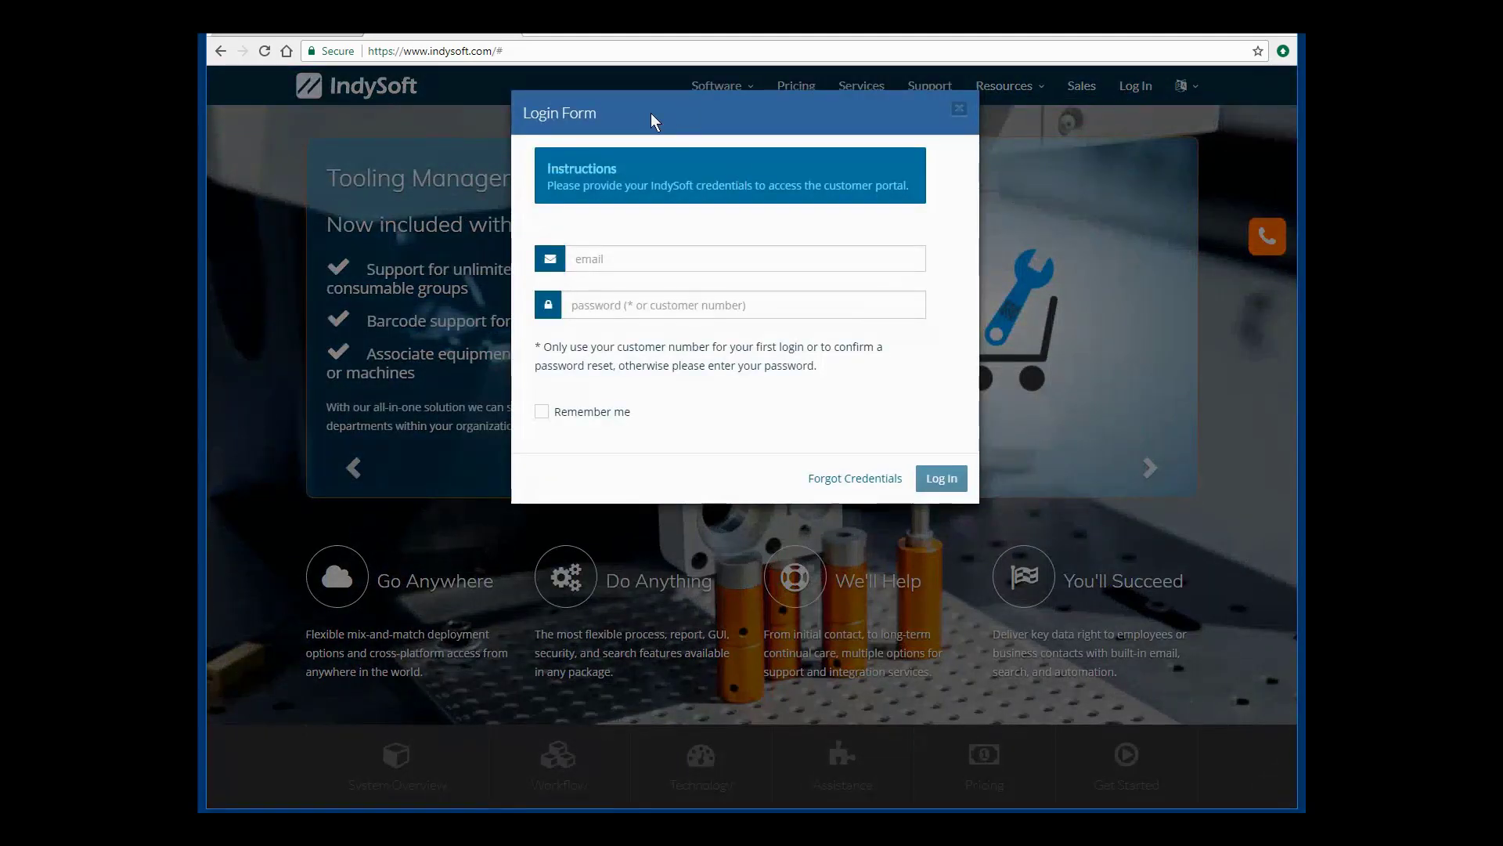
pyautogui.click(579, 260)
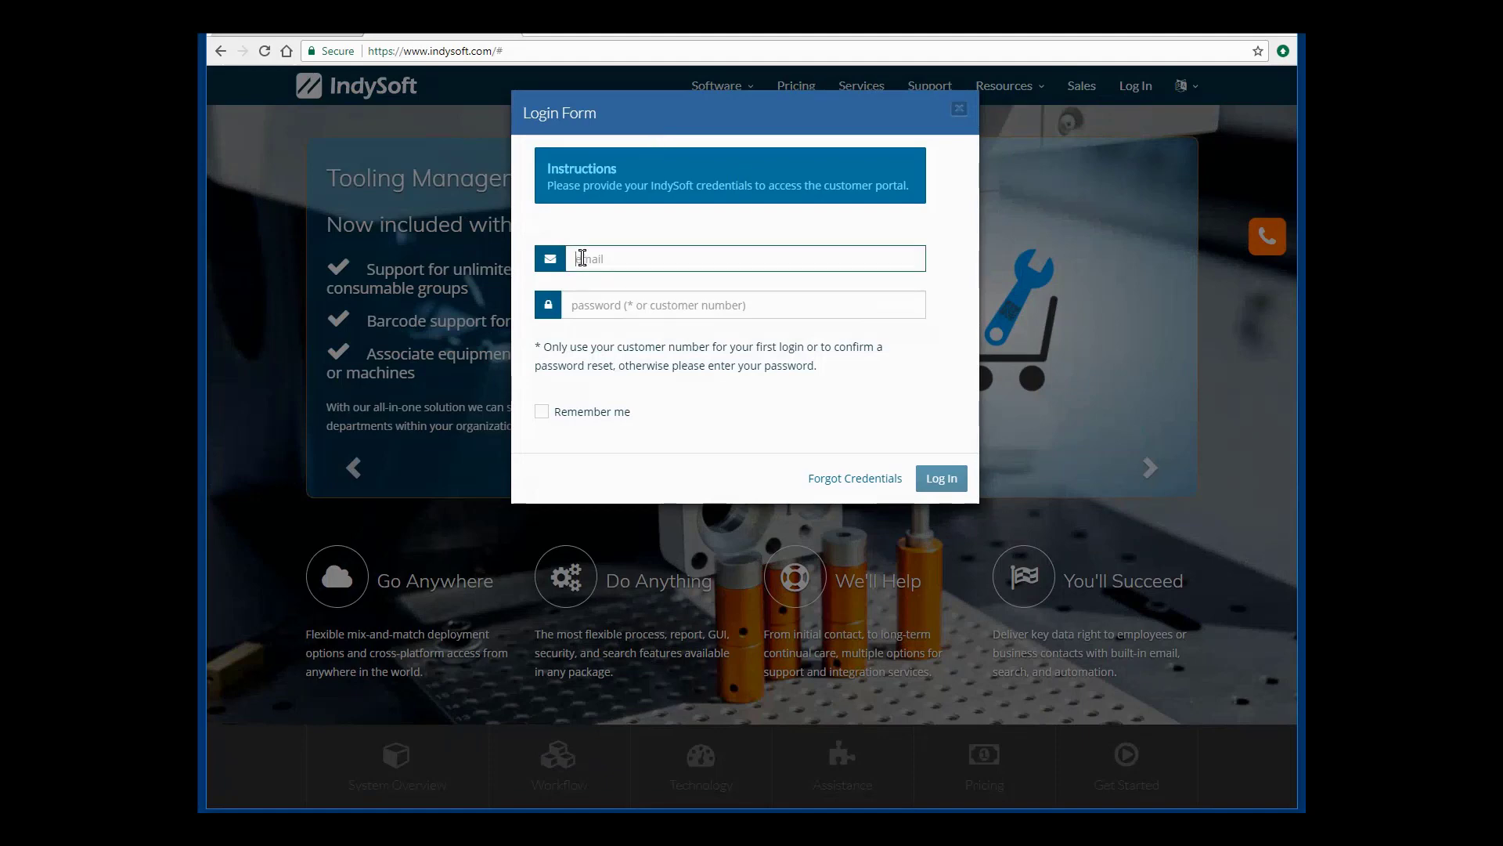
pyautogui.write('charles')
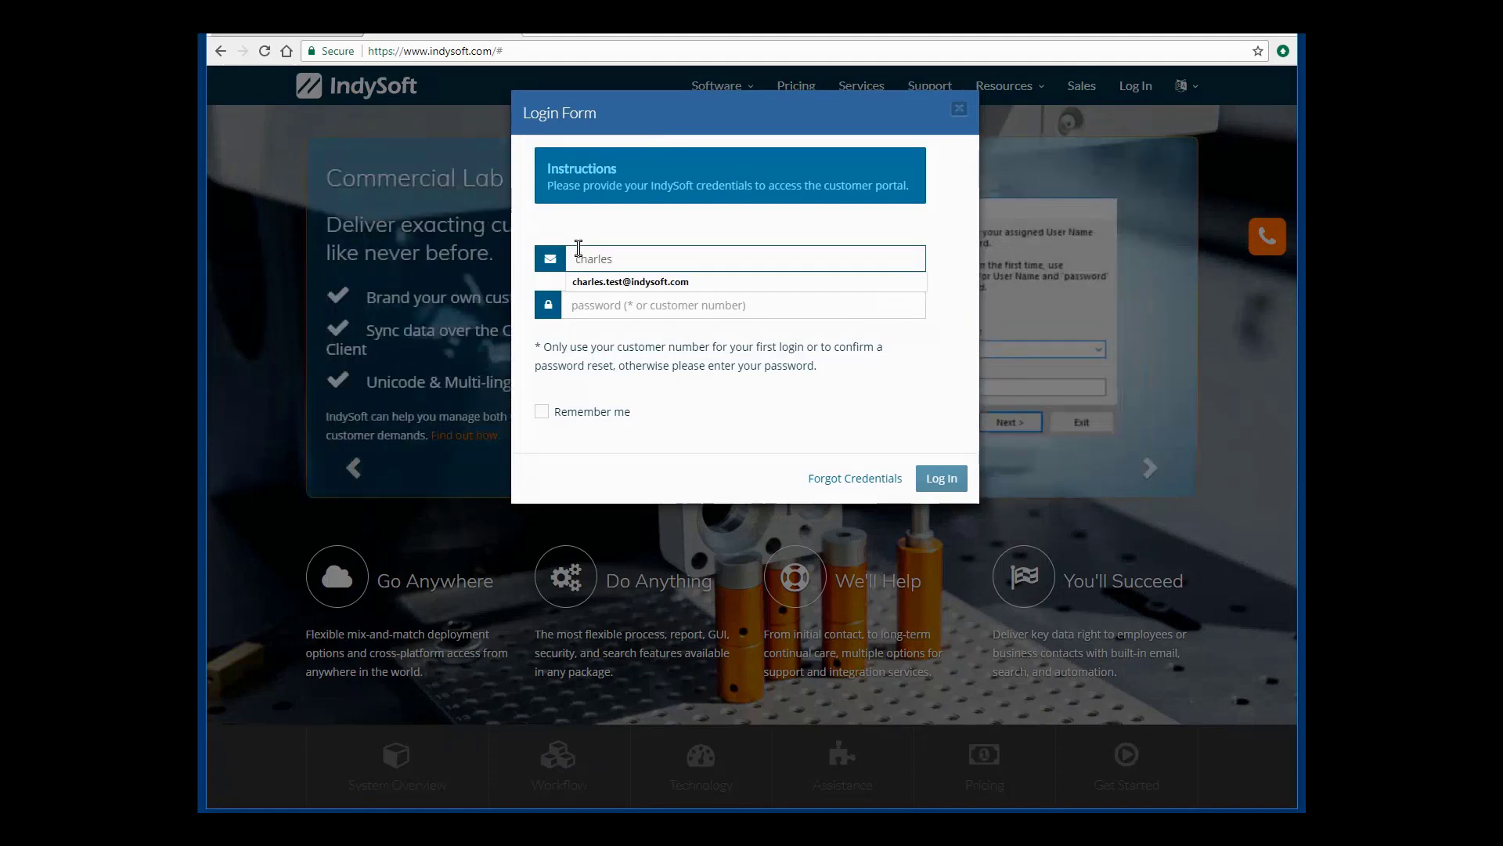
pyautogui.press('Down')
pyautogui.press('Return')
pyautogui.press('Tab')
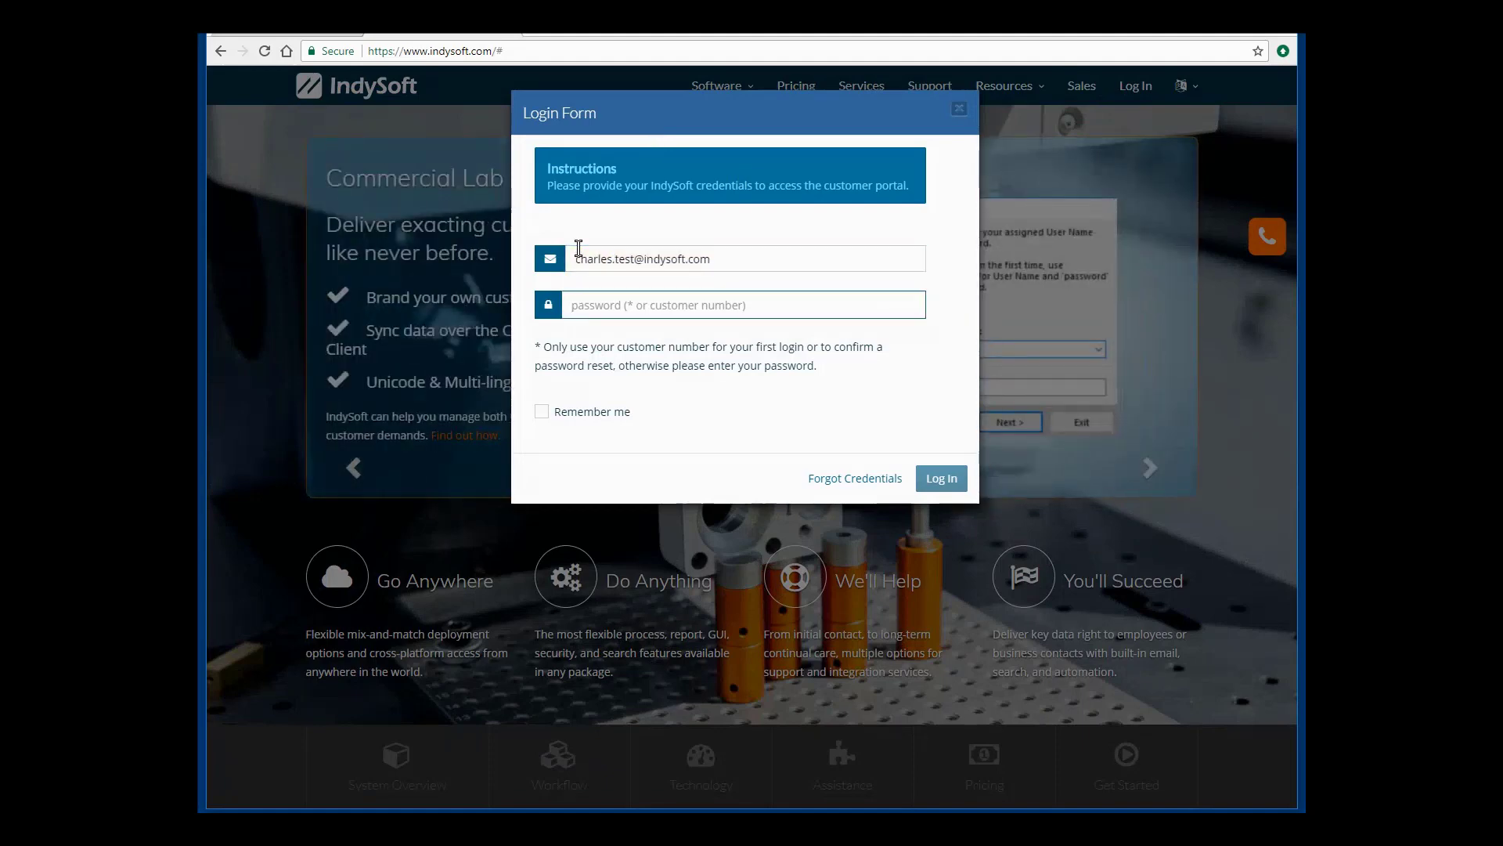
pyautogui.write('passwor')
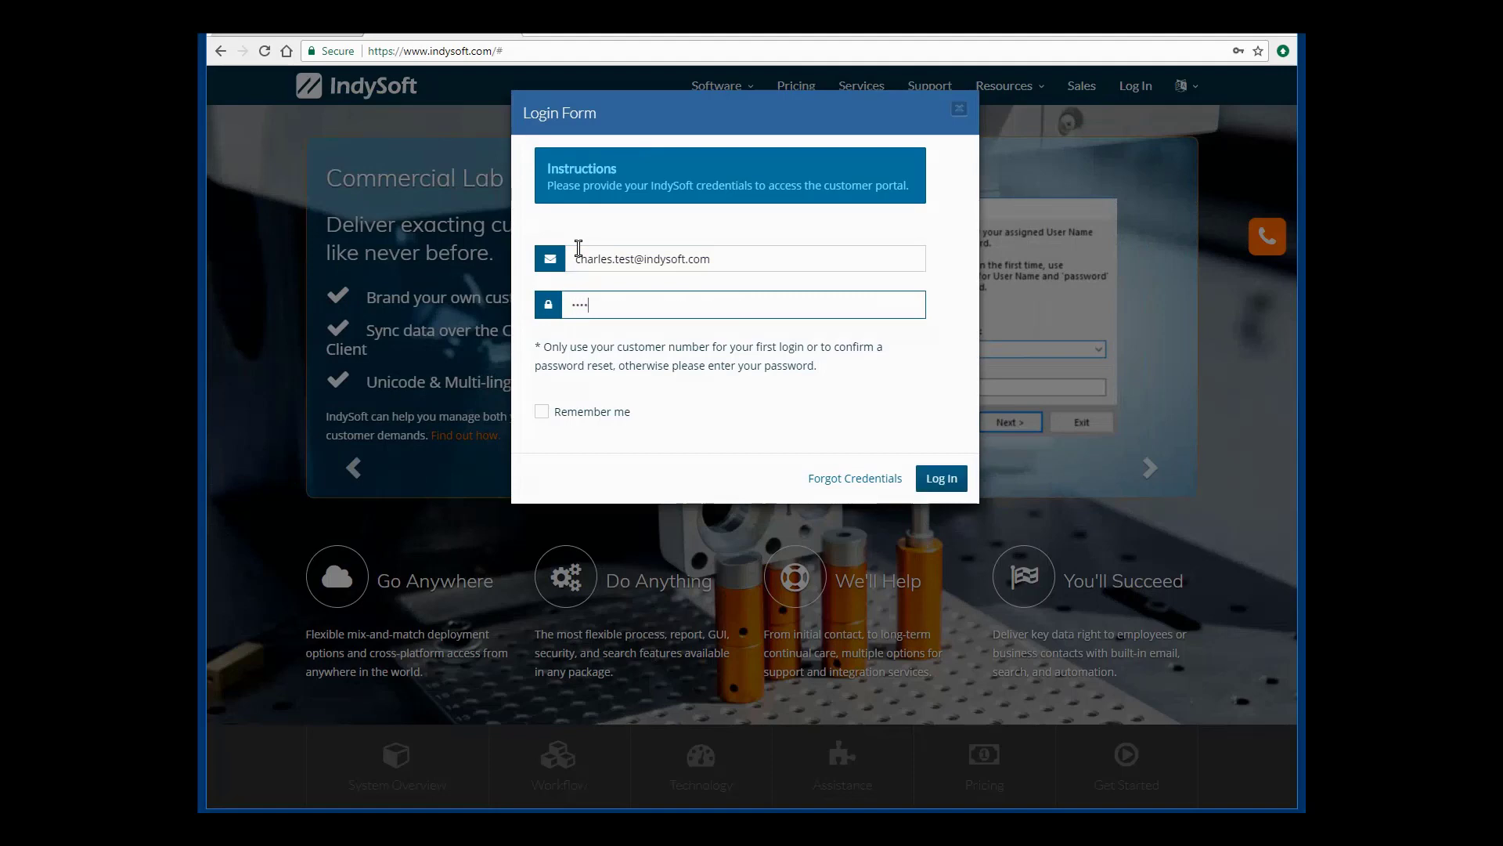
pyautogui.write('d')
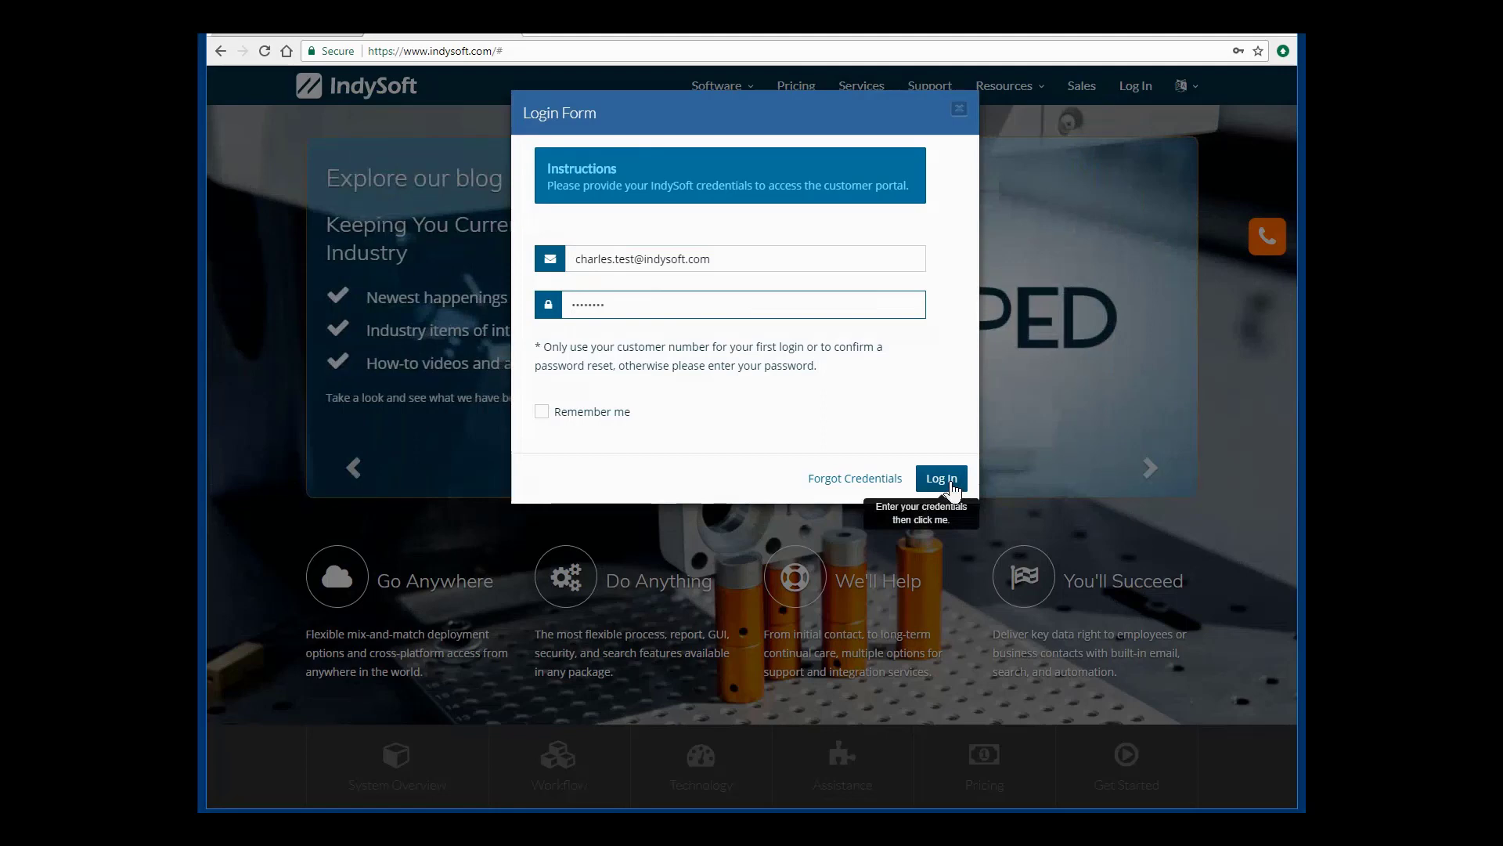
pyautogui.click(947, 481)
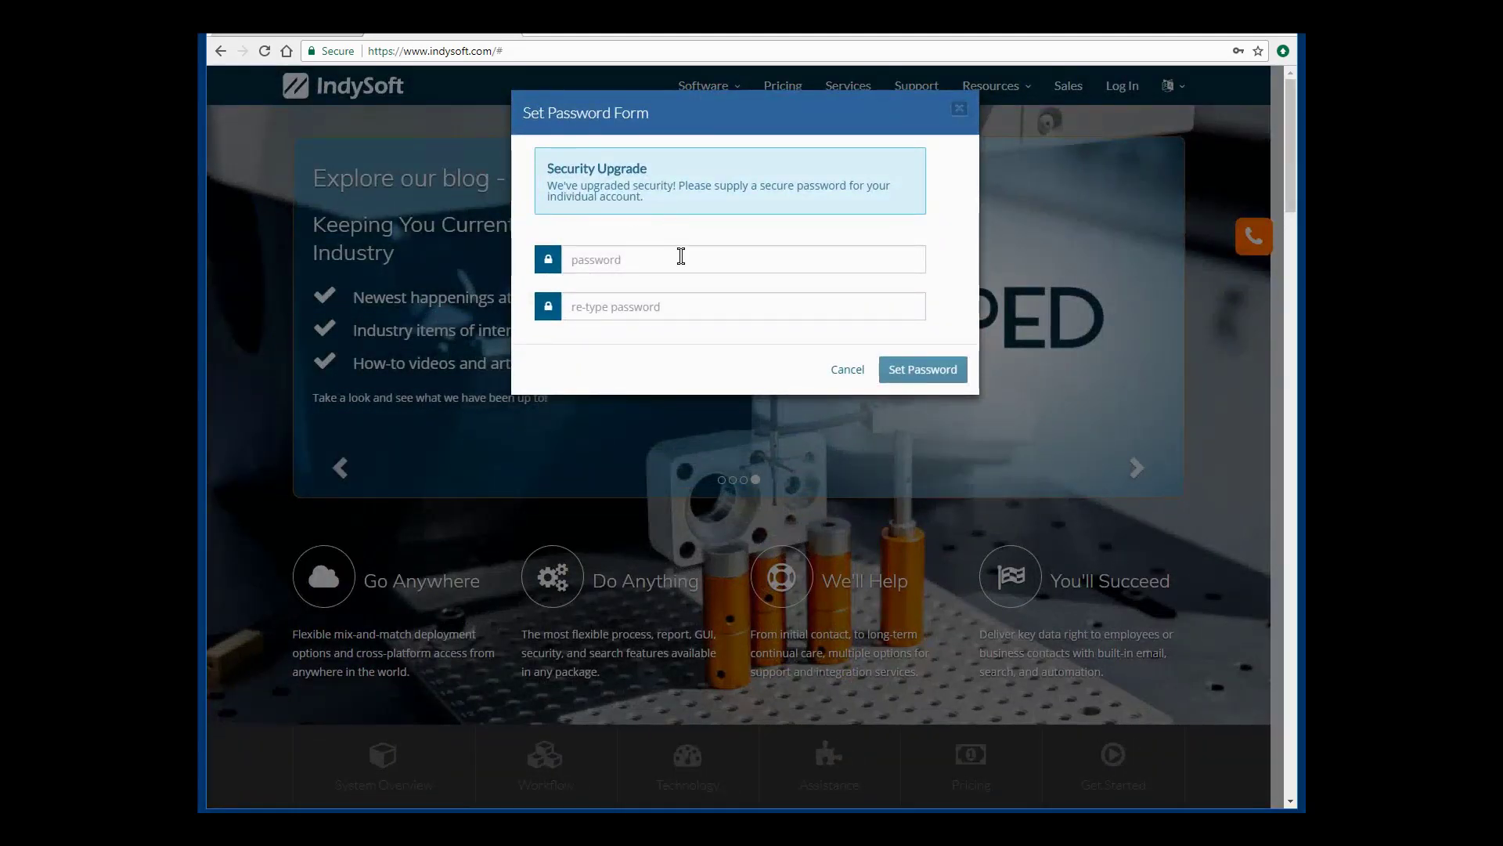
# Enter and confirm a new strong password on the Set Password Form and submit it.
pyautogui.click(680, 258)
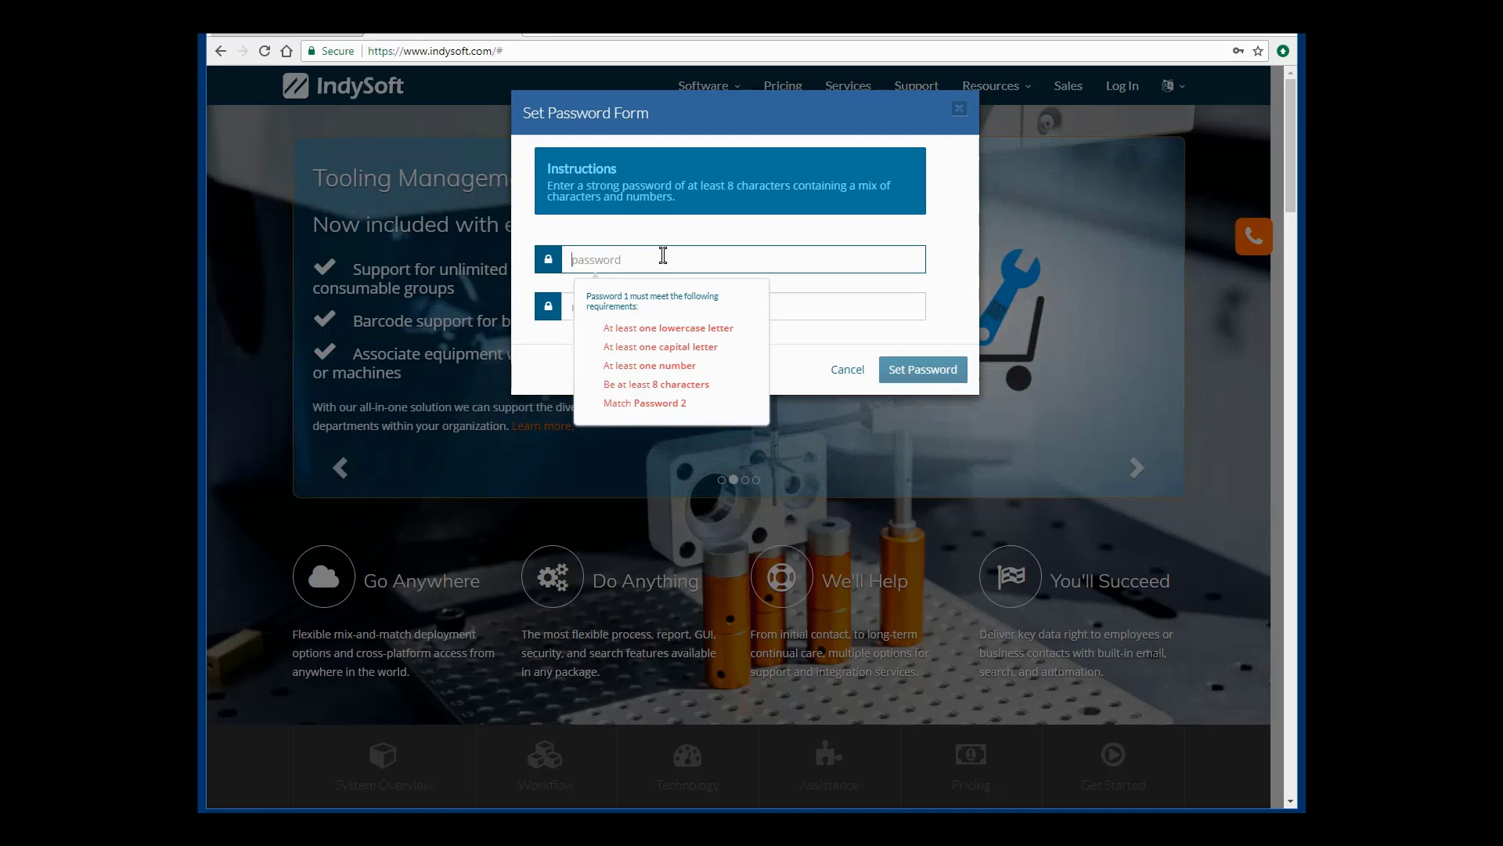
pyautogui.write('Passw')
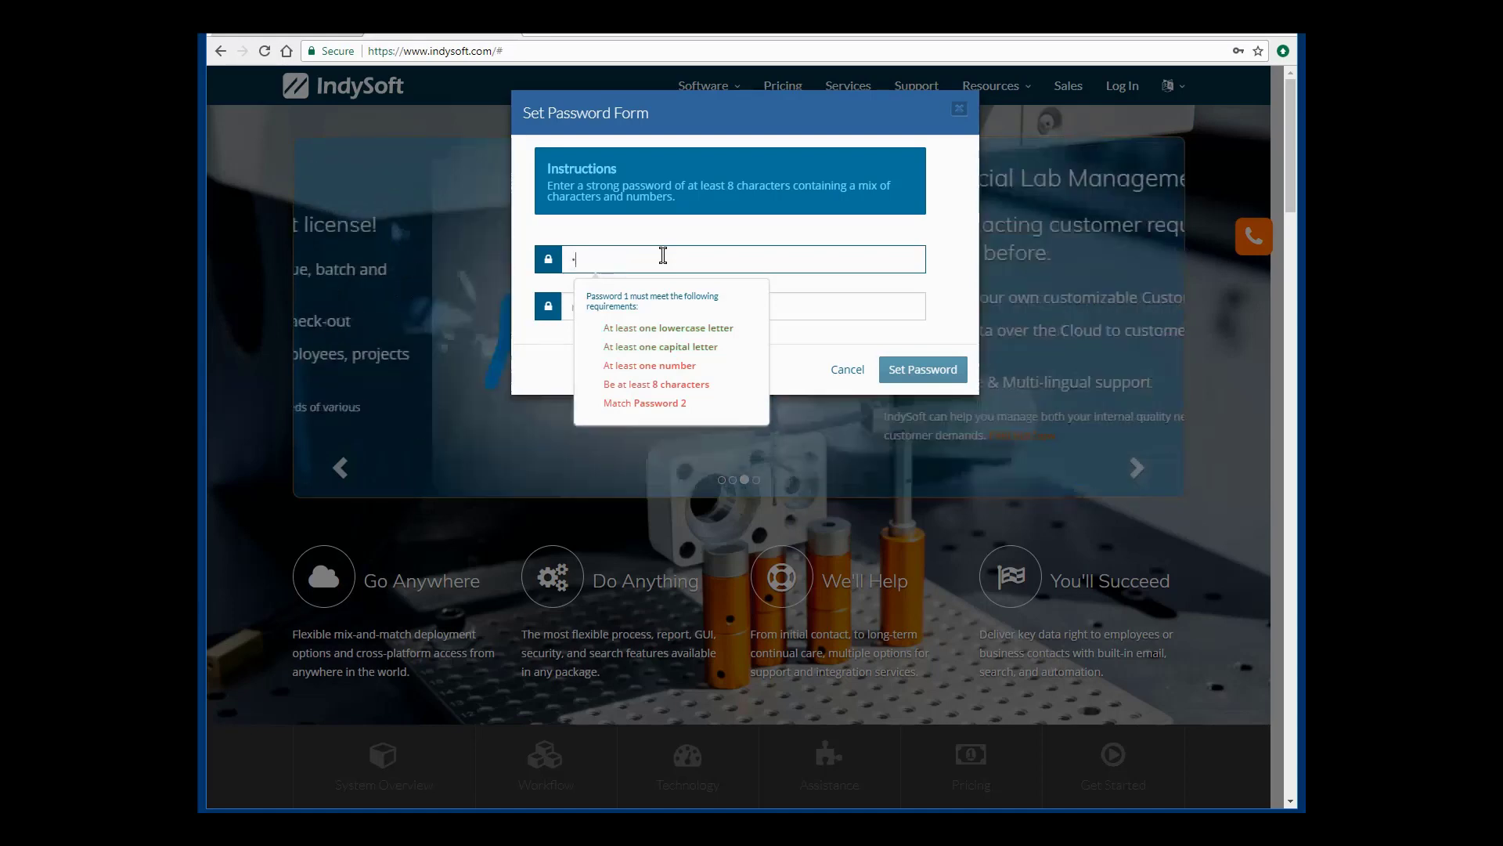
pyautogui.write('0r')
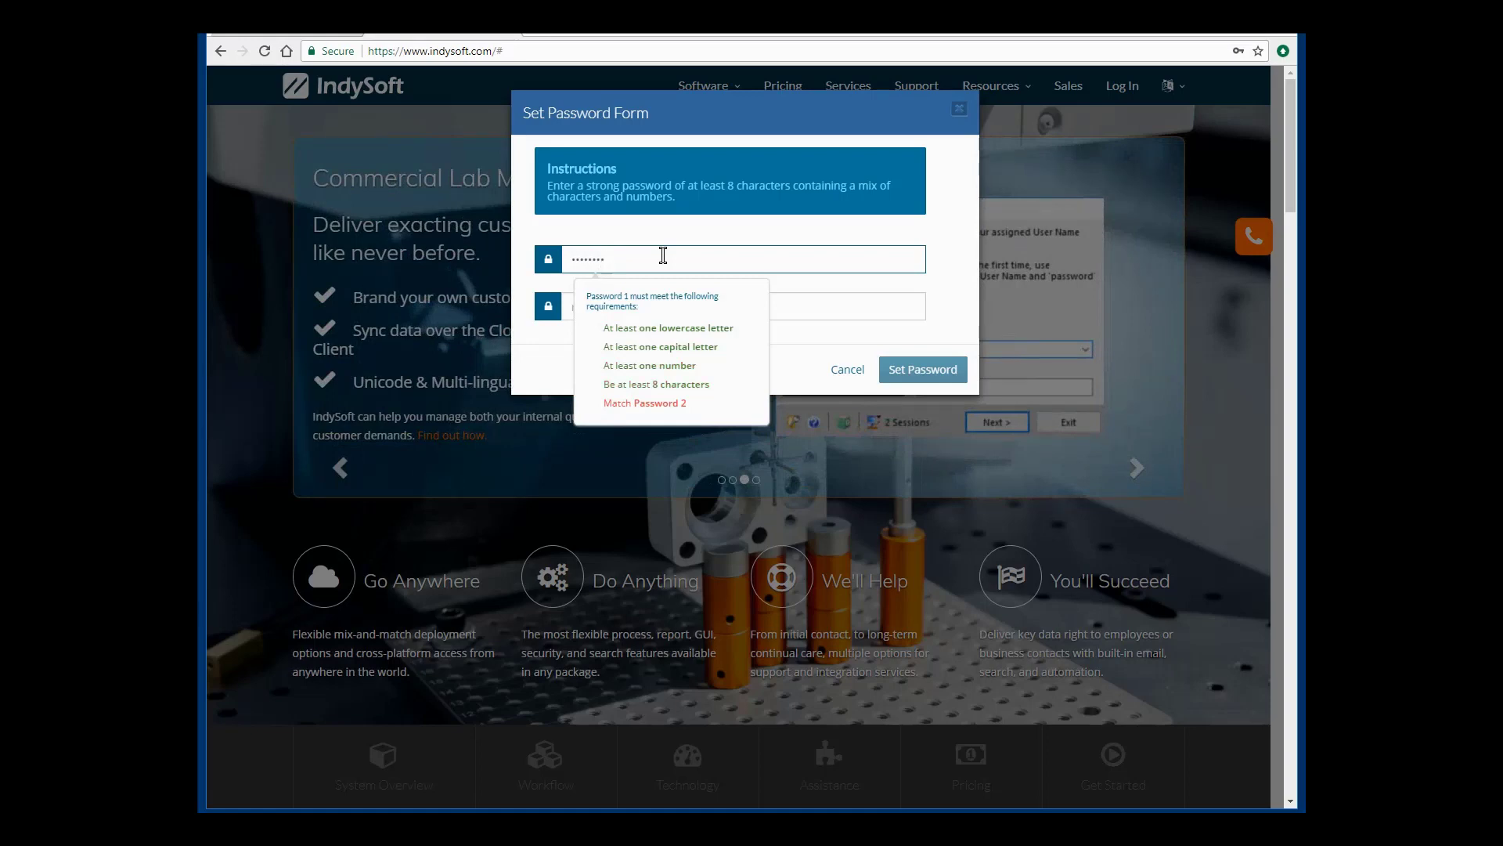
pyautogui.write('d')
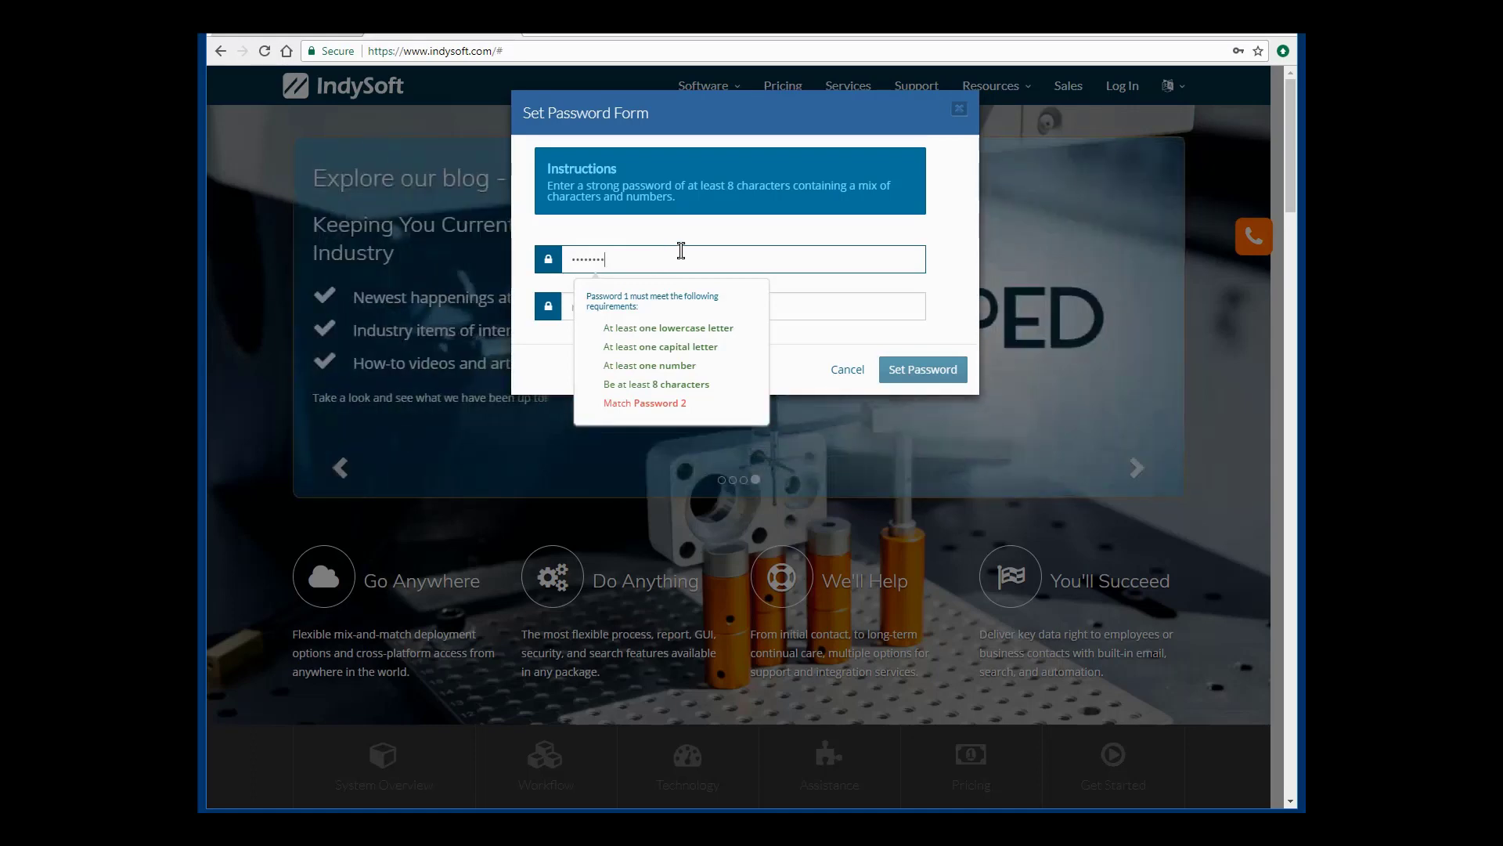
pyautogui.click(810, 307)
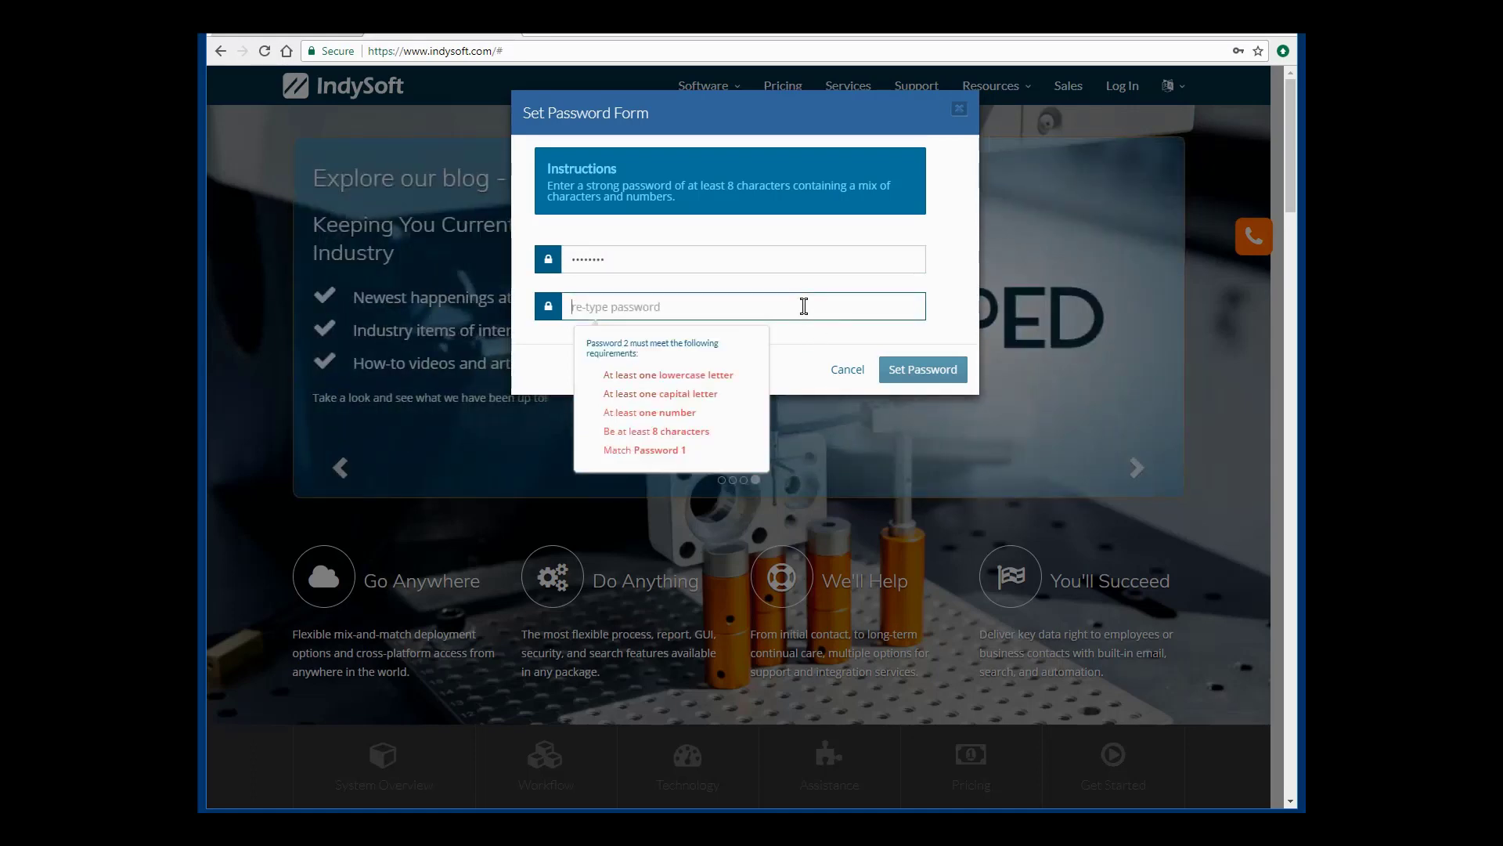
pyautogui.write('Passwo1')
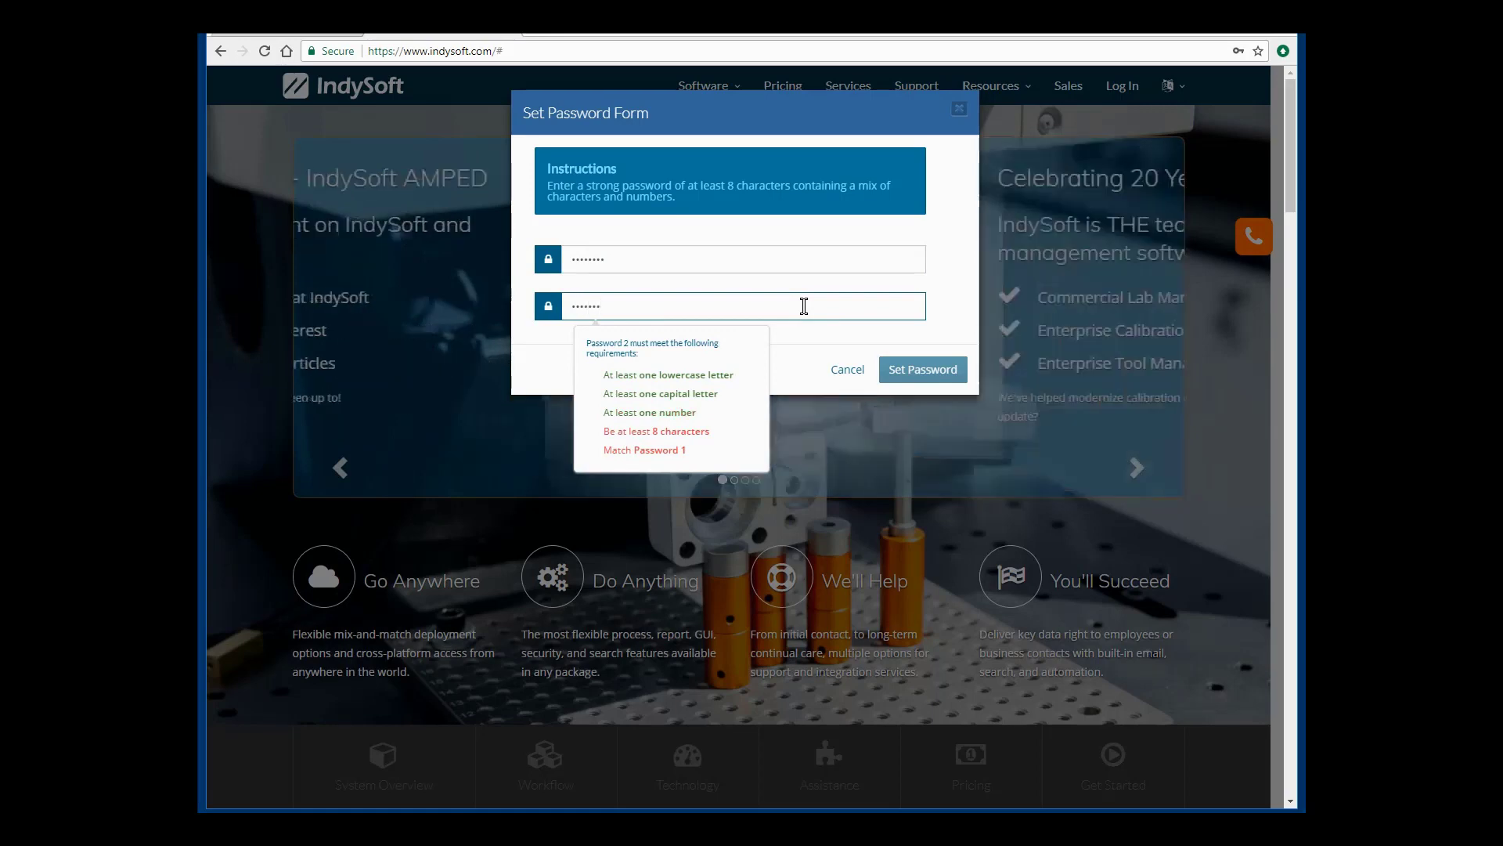
pyautogui.write('!')
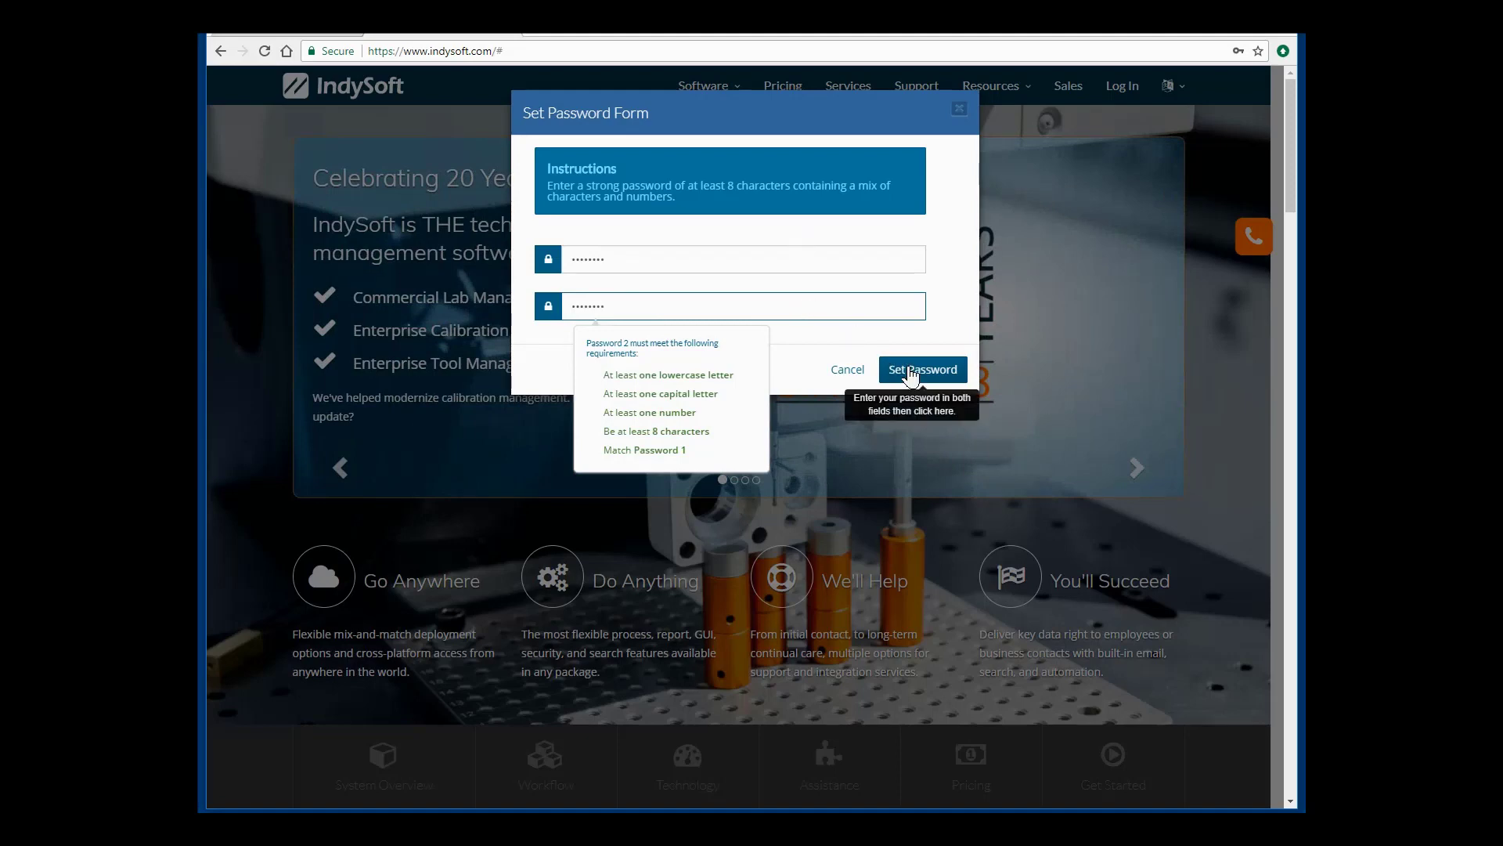
pyautogui.click(911, 374)
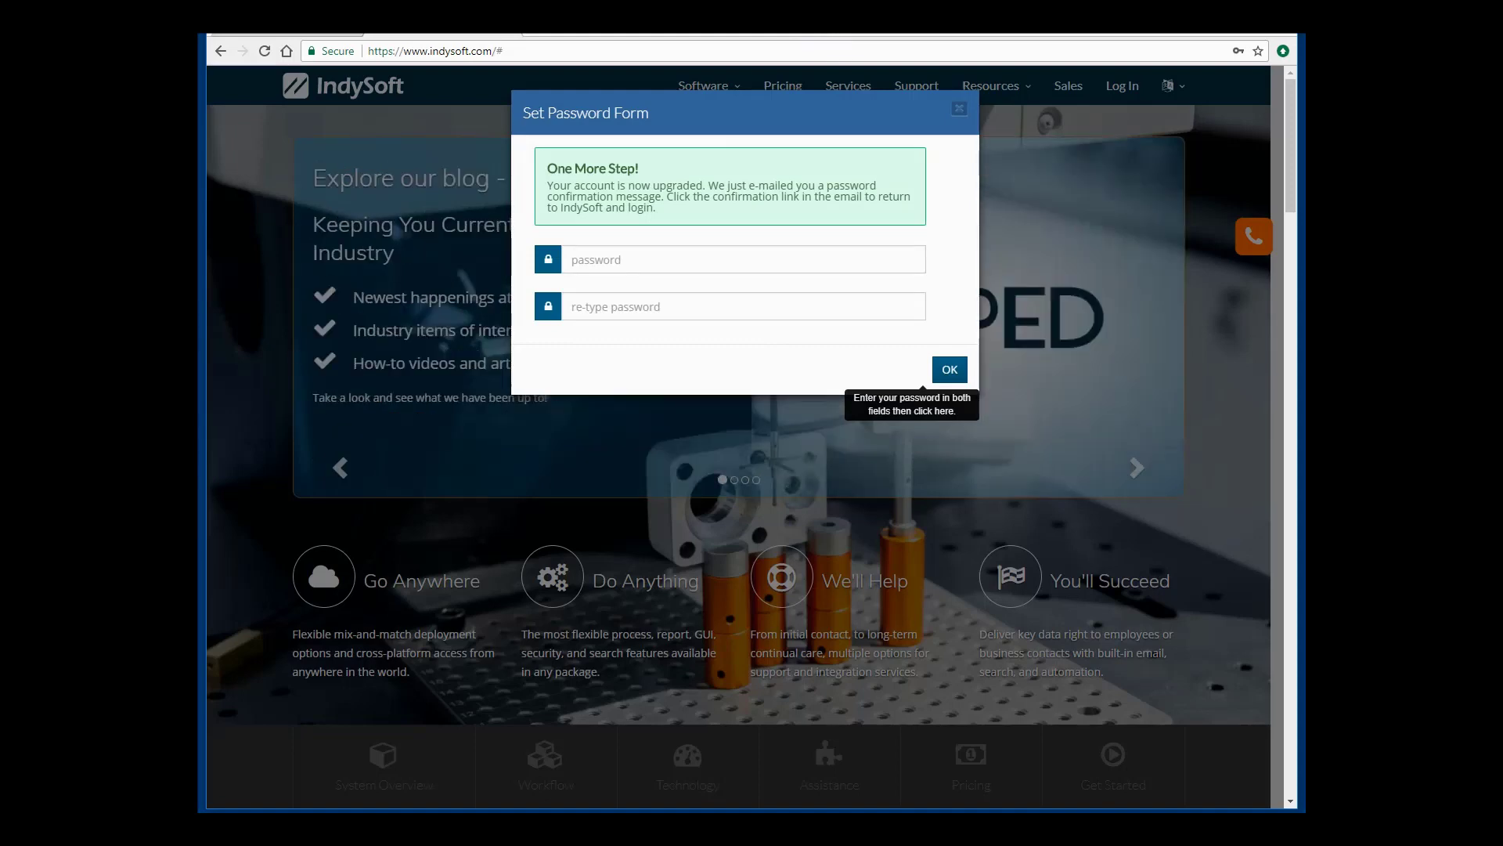
# In Gmail, open the IndySoft Support confirmation email and follow its Confirm Account link.
pyautogui.click(324, 35)
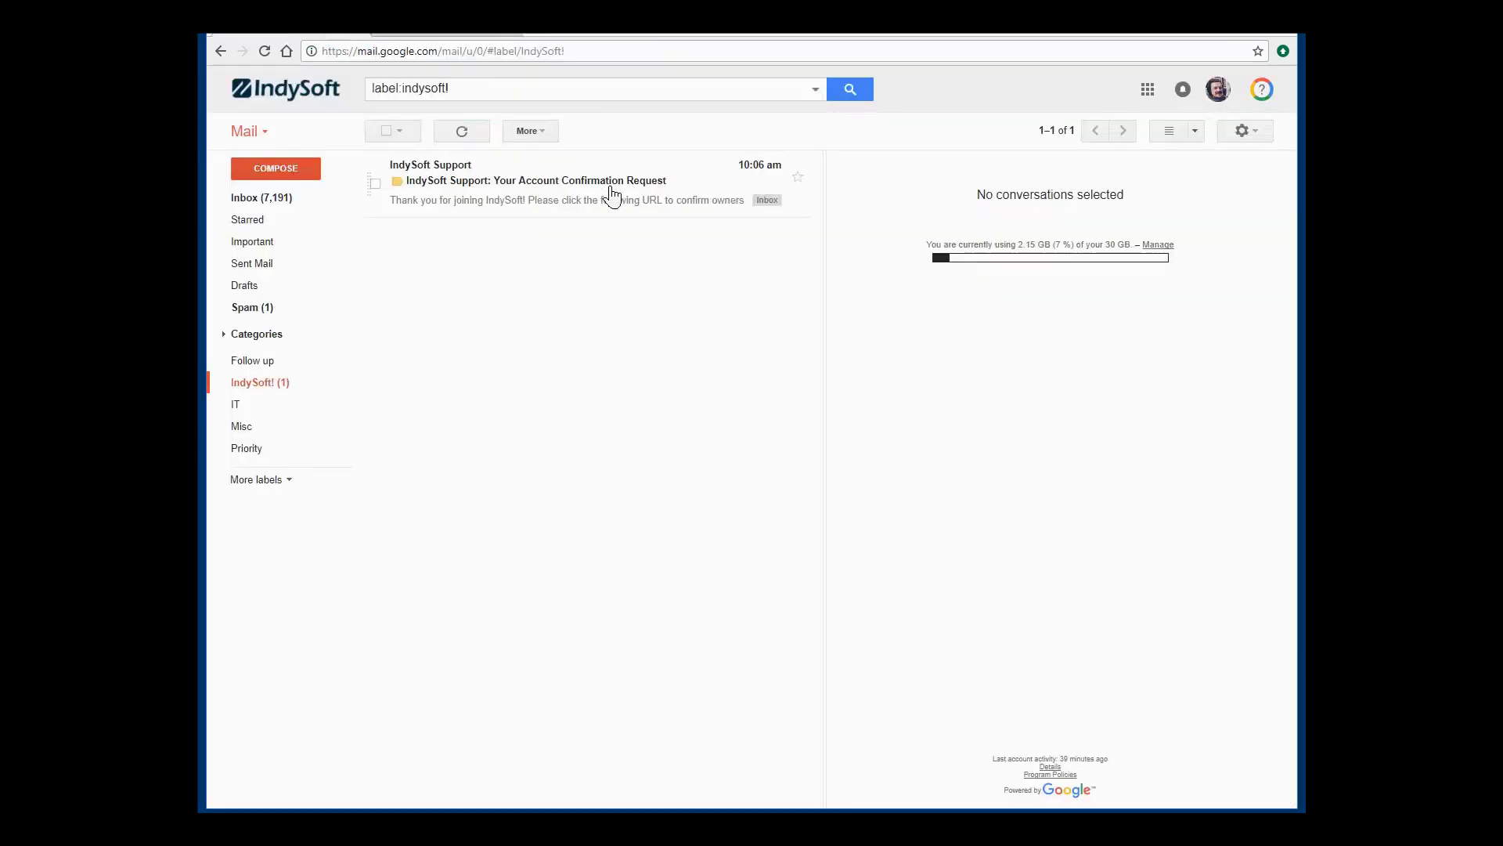
pyautogui.click(513, 182)
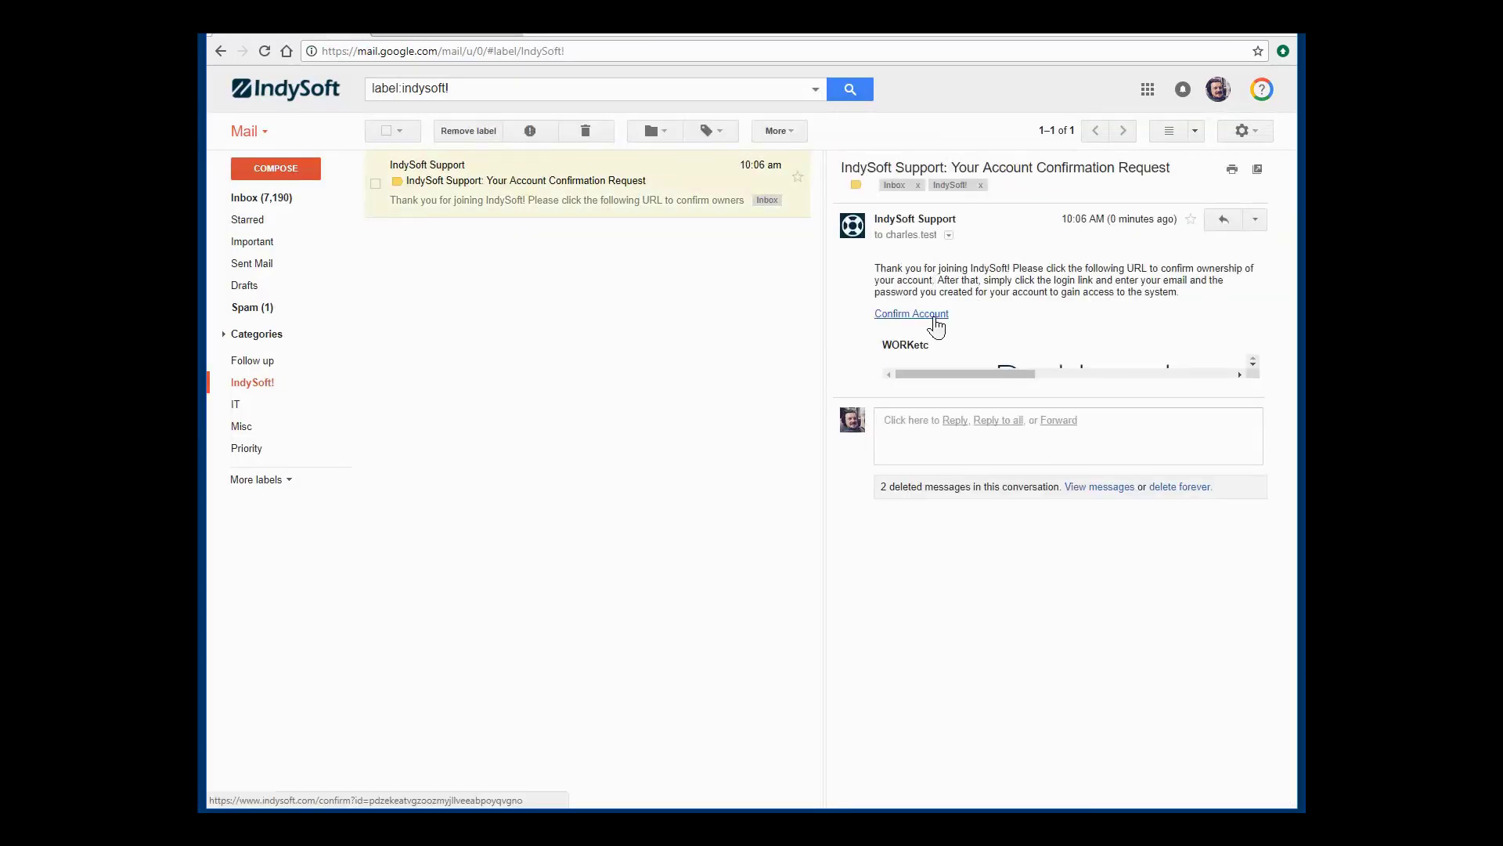
pyautogui.click(935, 318)
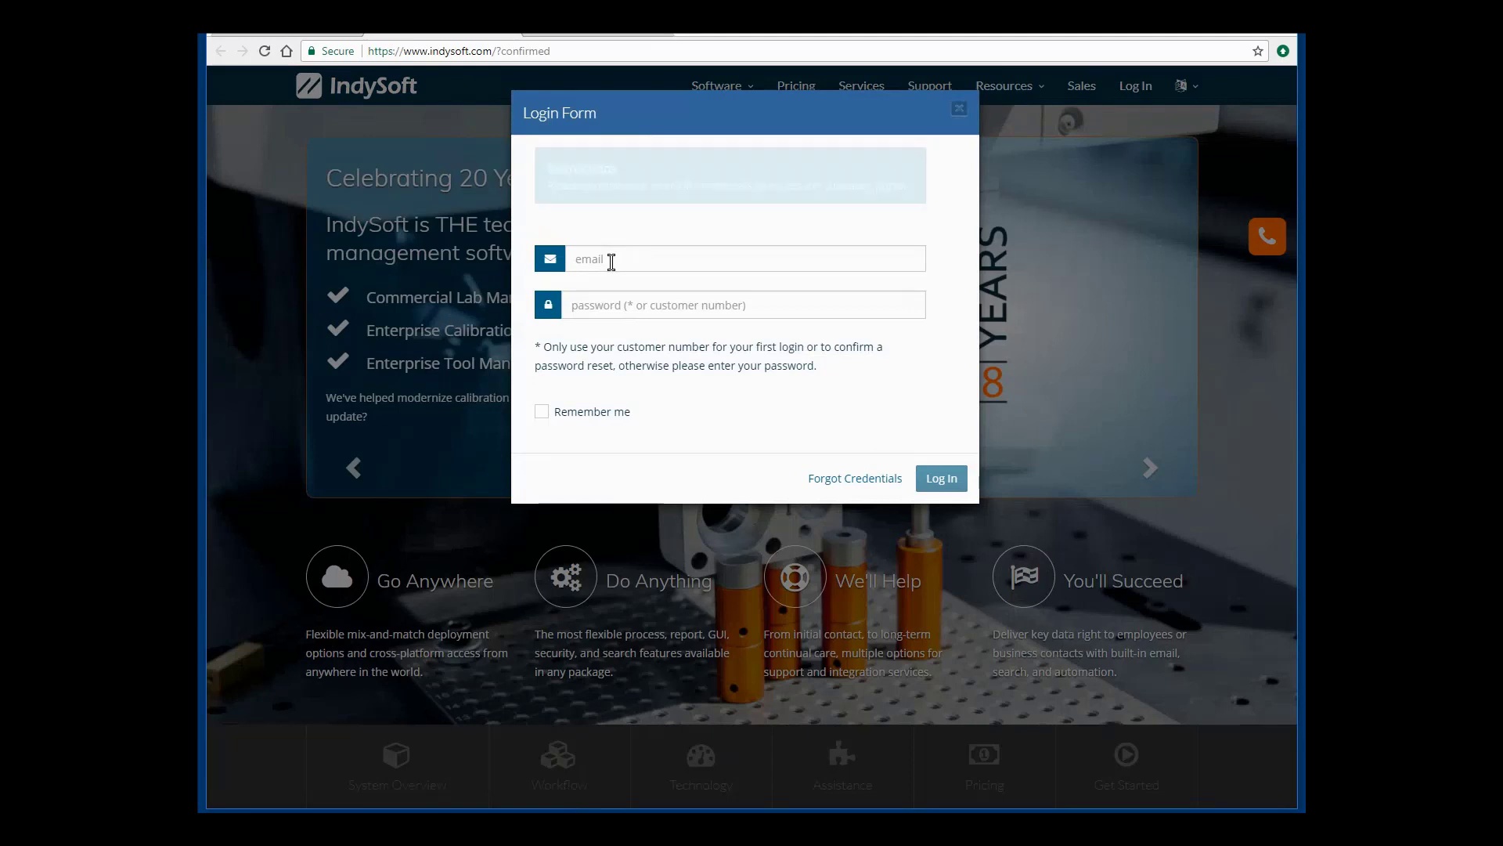
# Sign in with the account email and new password to see the 06/01/2018 expiry and 95.50 service hours.
pyautogui.click(611, 260)
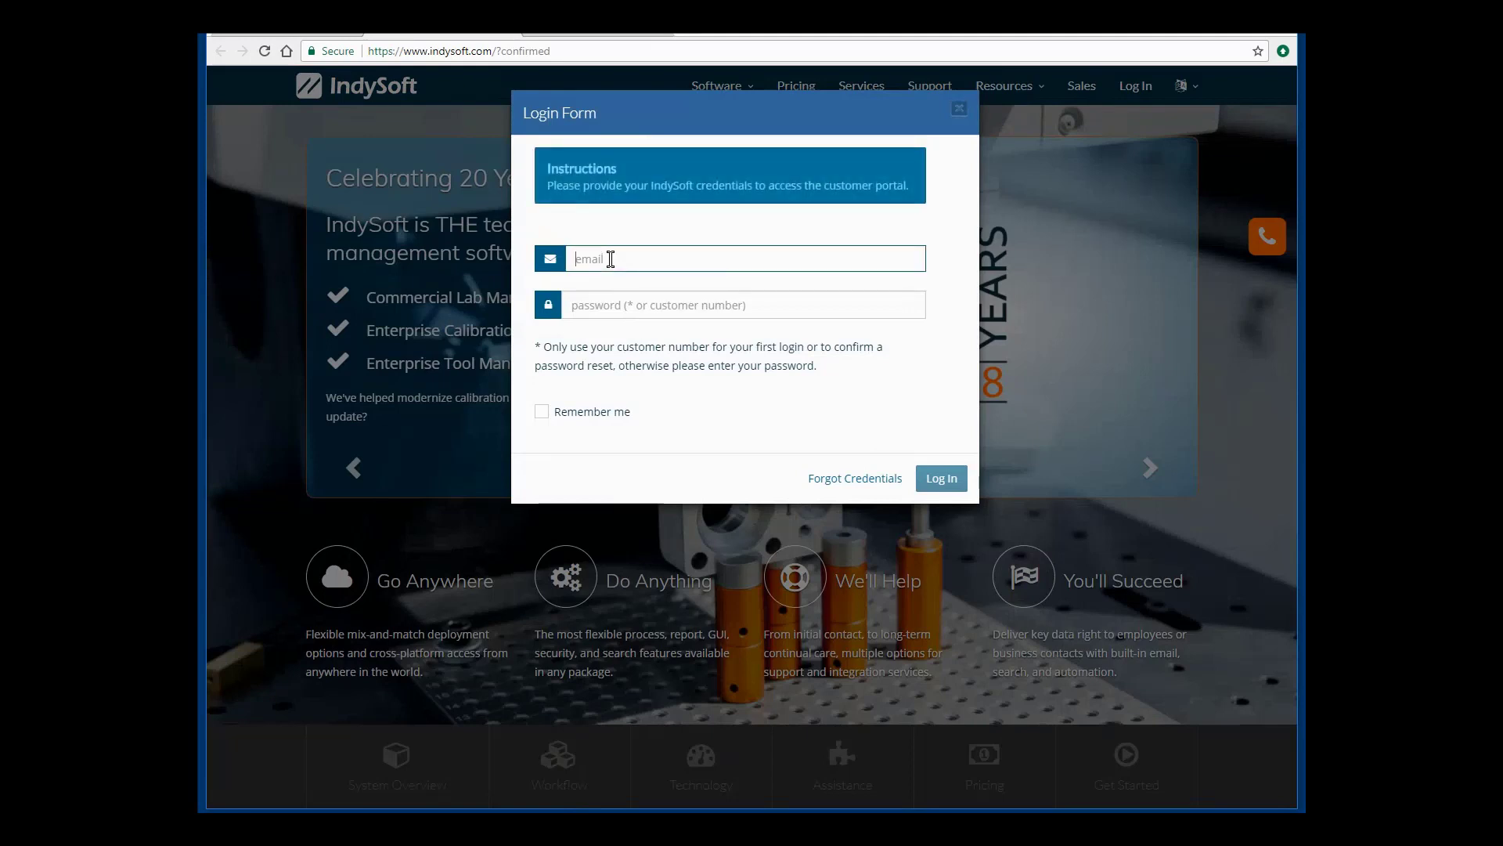
pyautogui.write('char')
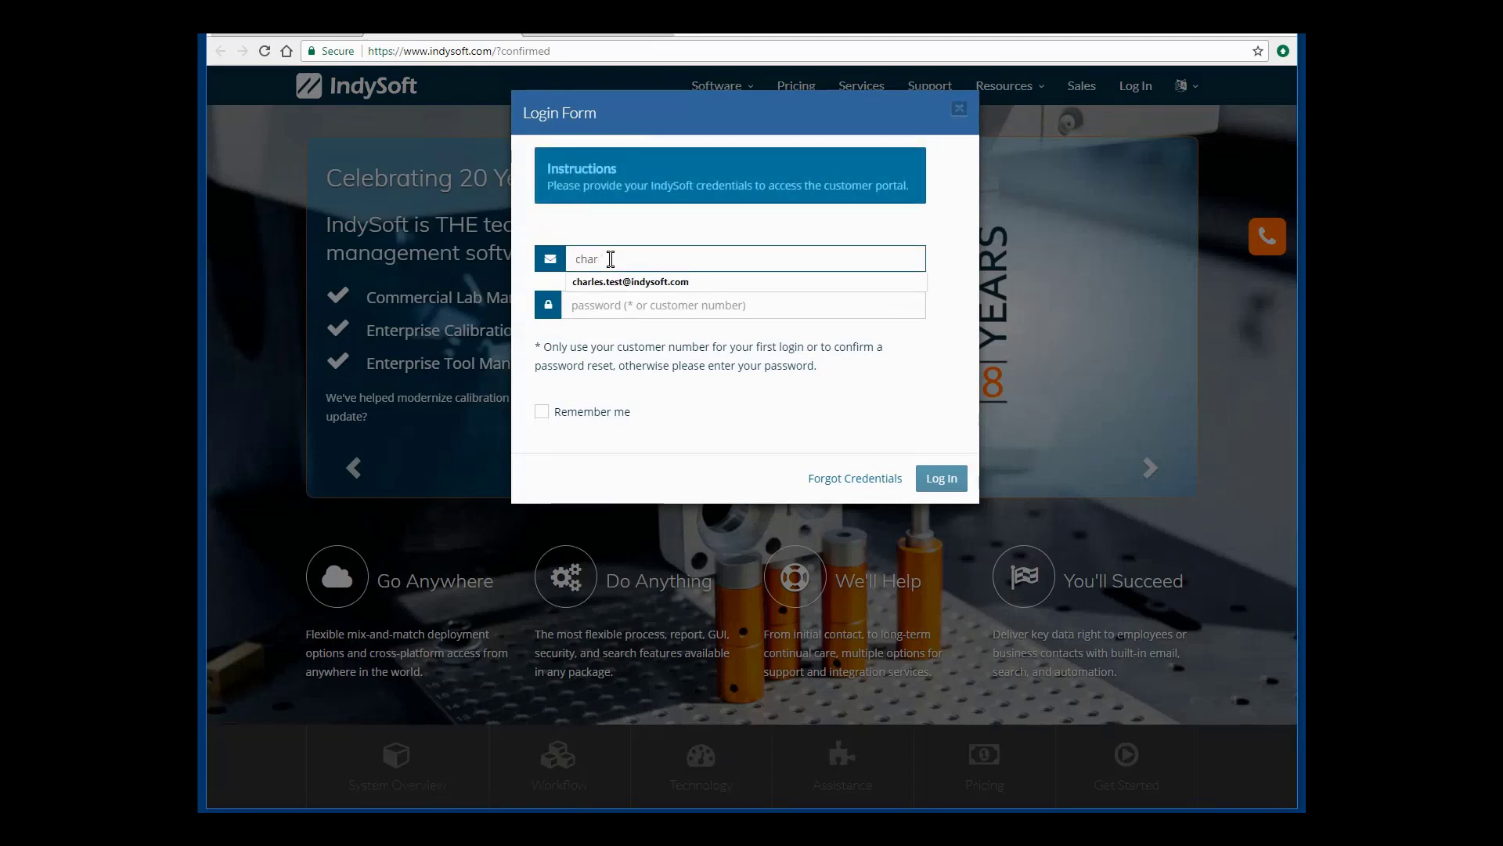
pyautogui.press('Down')
pyautogui.press('Tab')
pyautogui.write('•••••••')
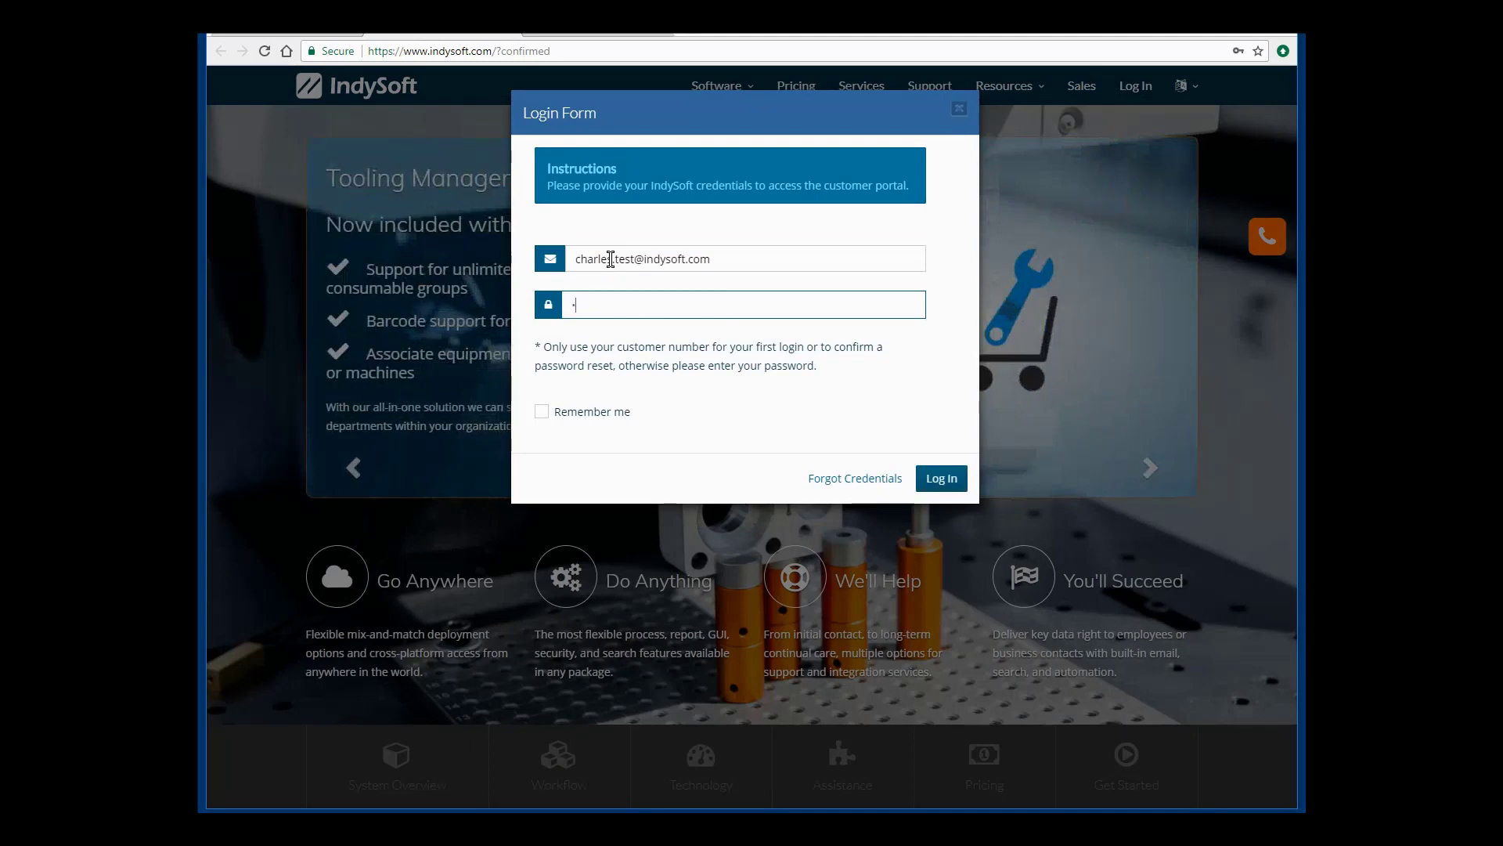
pyautogui.write('•')
pyautogui.click(944, 481)
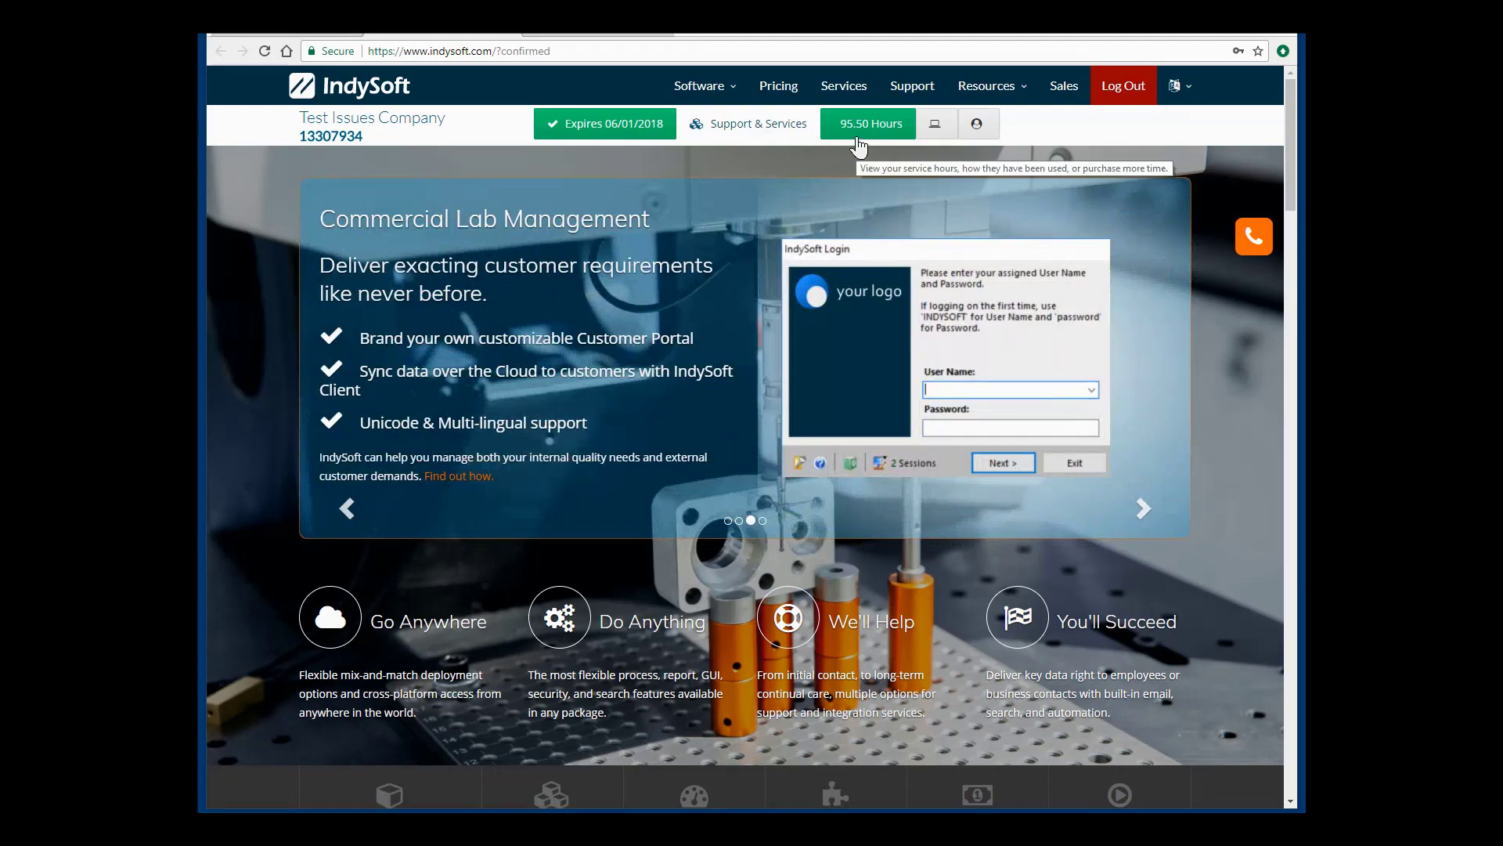
pyautogui.click(857, 138)
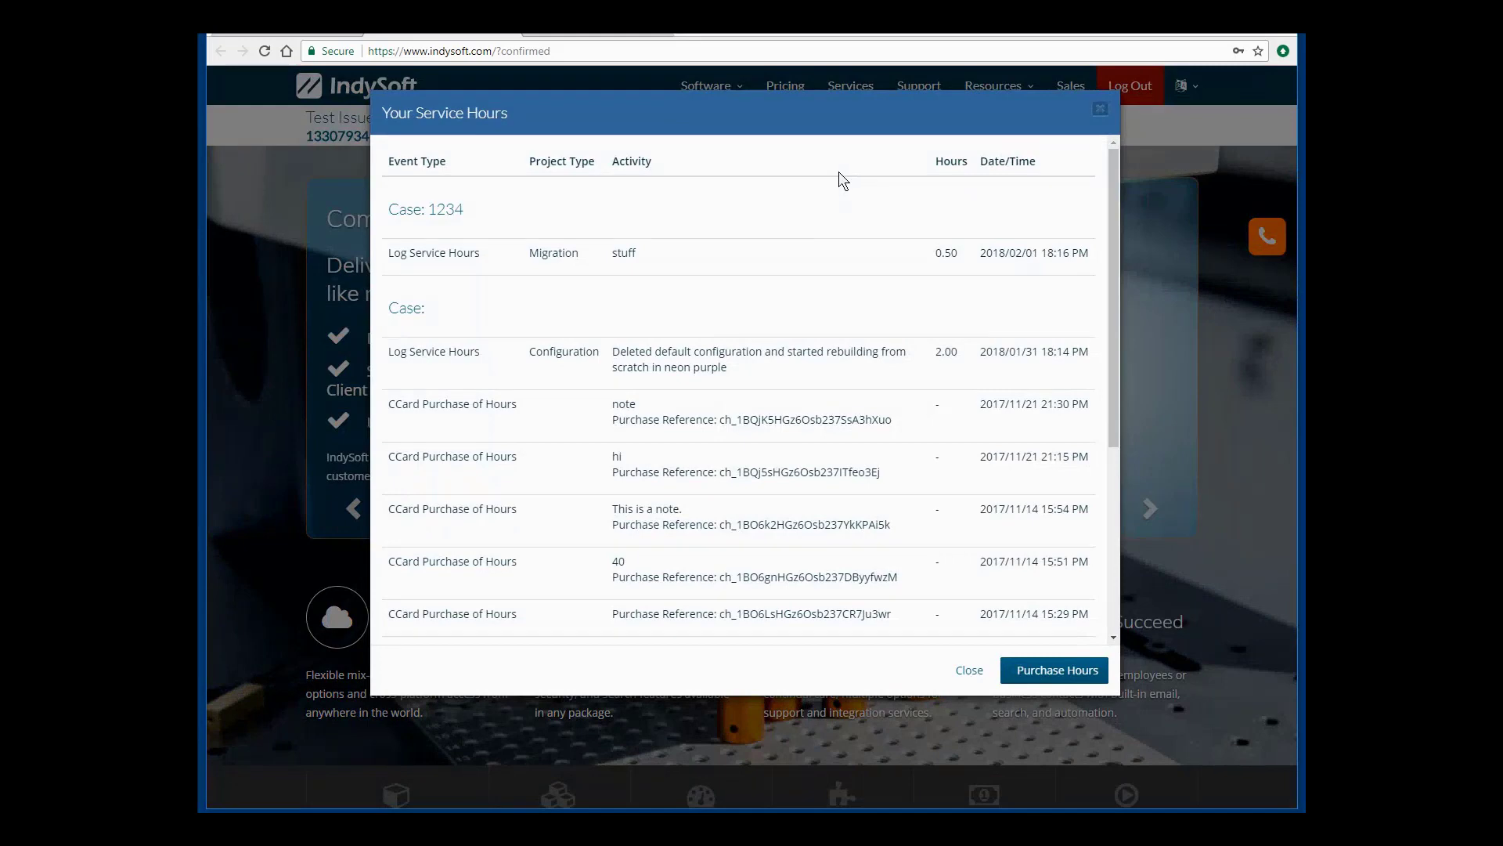
pyautogui.scroll(-2, 757, 294)
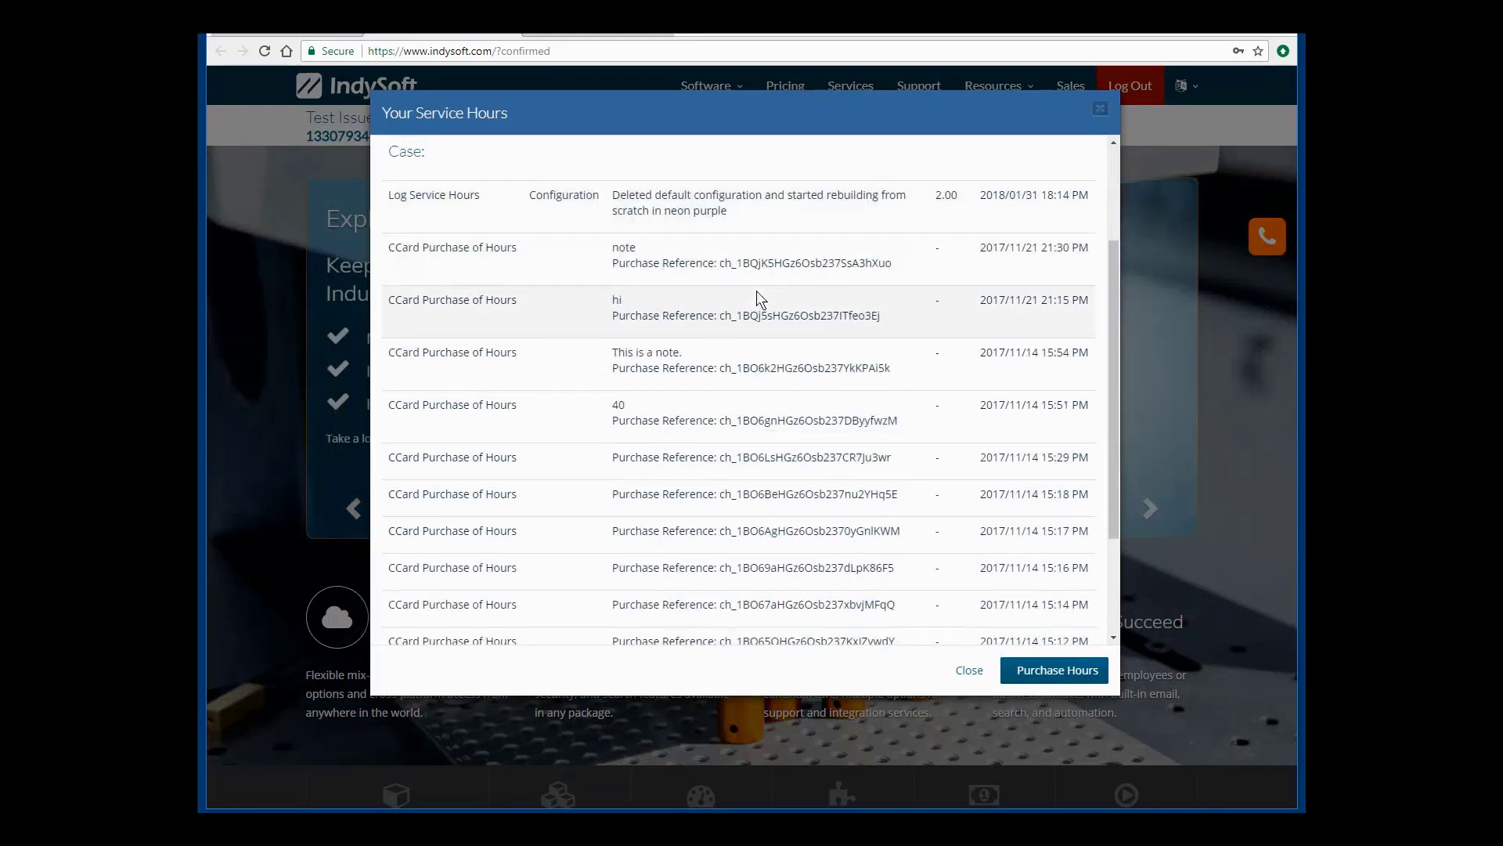
pyautogui.scroll(-2, 757, 298)
pyautogui.scroll(4, 764, 283)
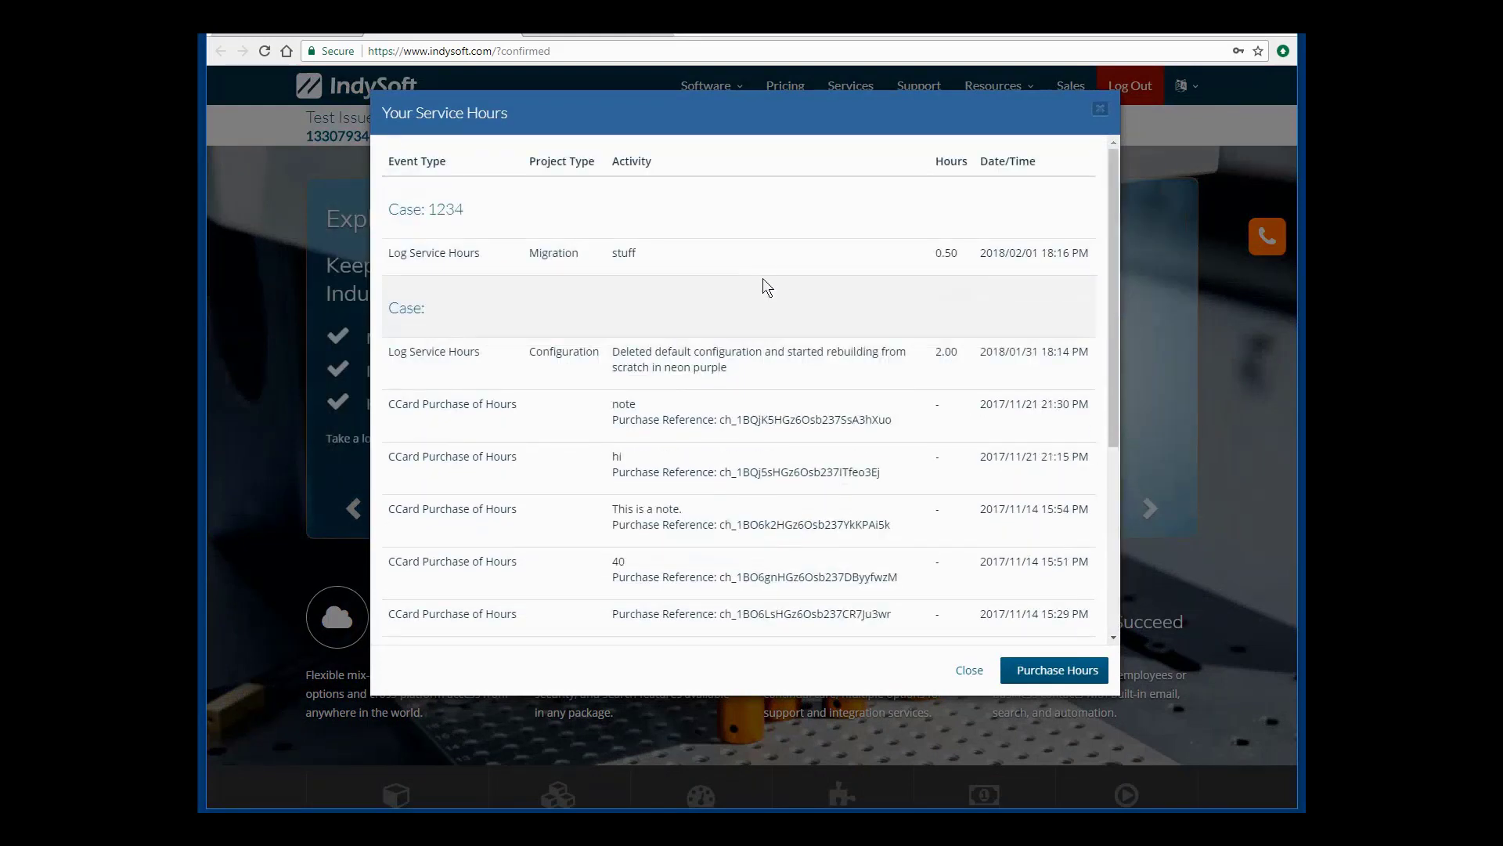
pyautogui.click(1034, 674)
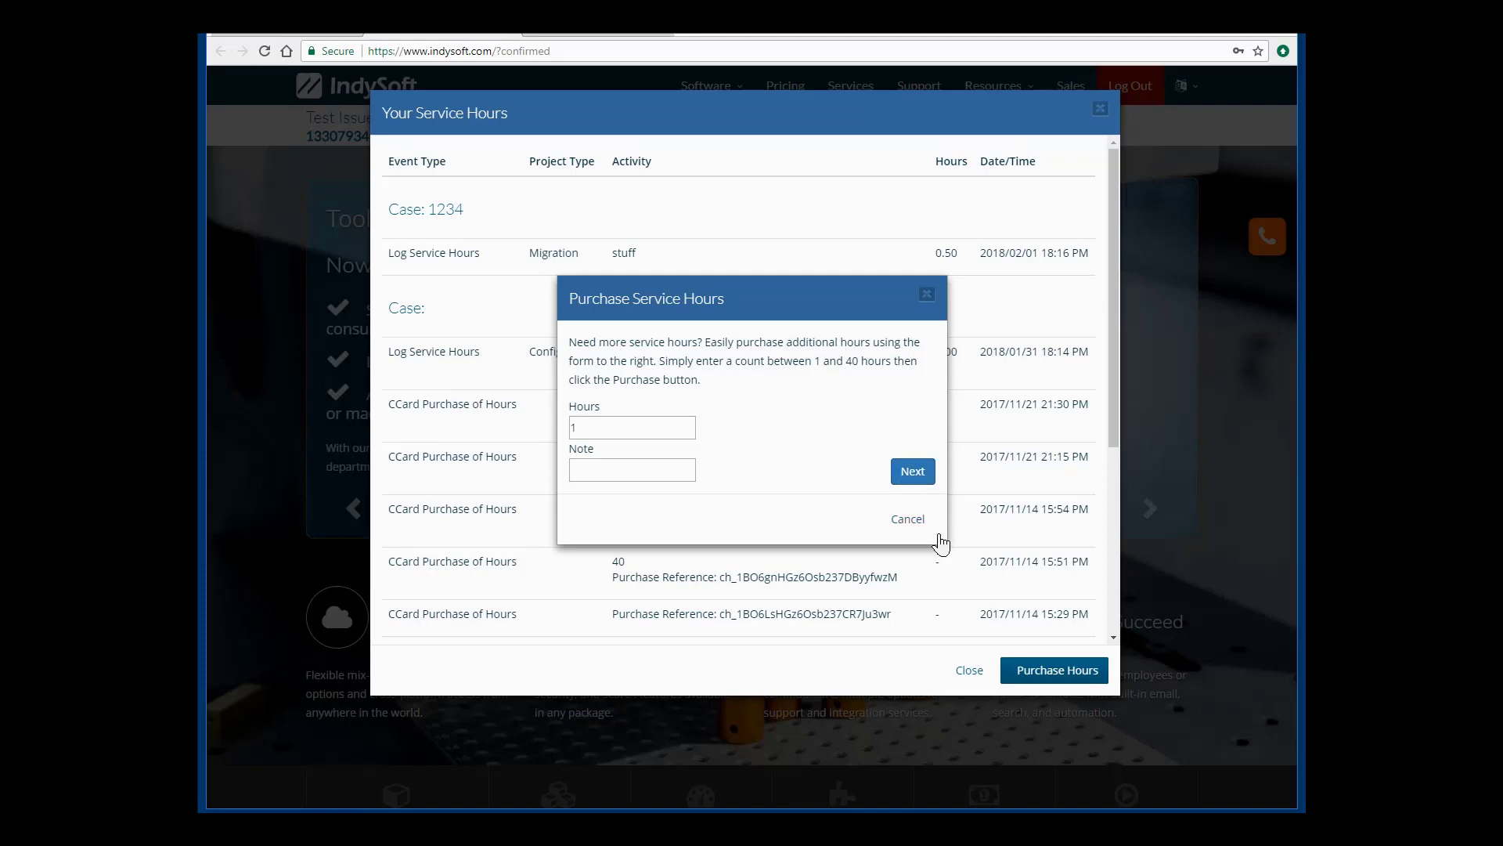
pyautogui.click(909, 520)
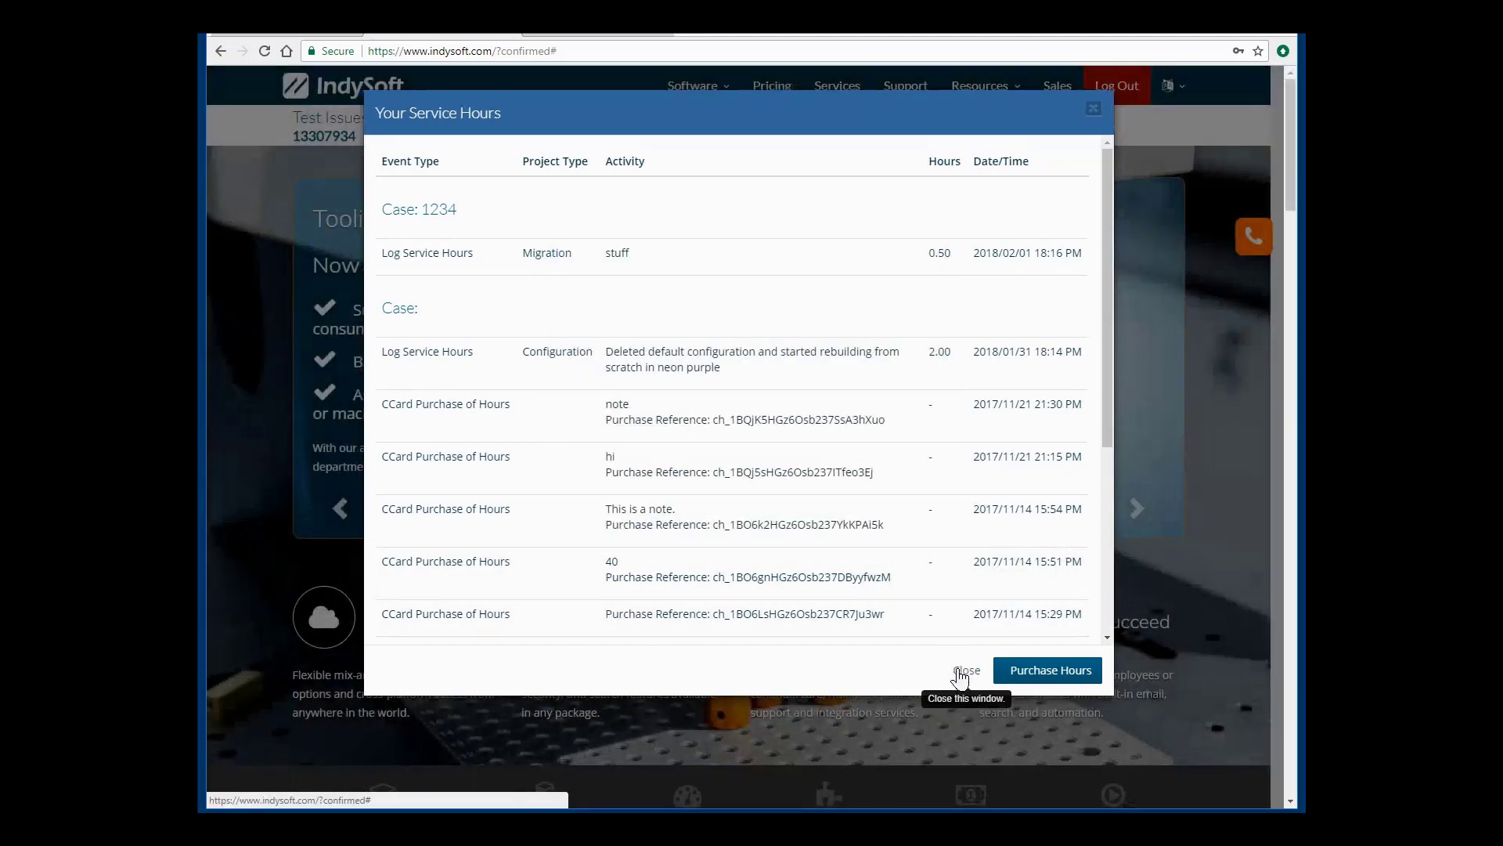
pyautogui.click(962, 671)
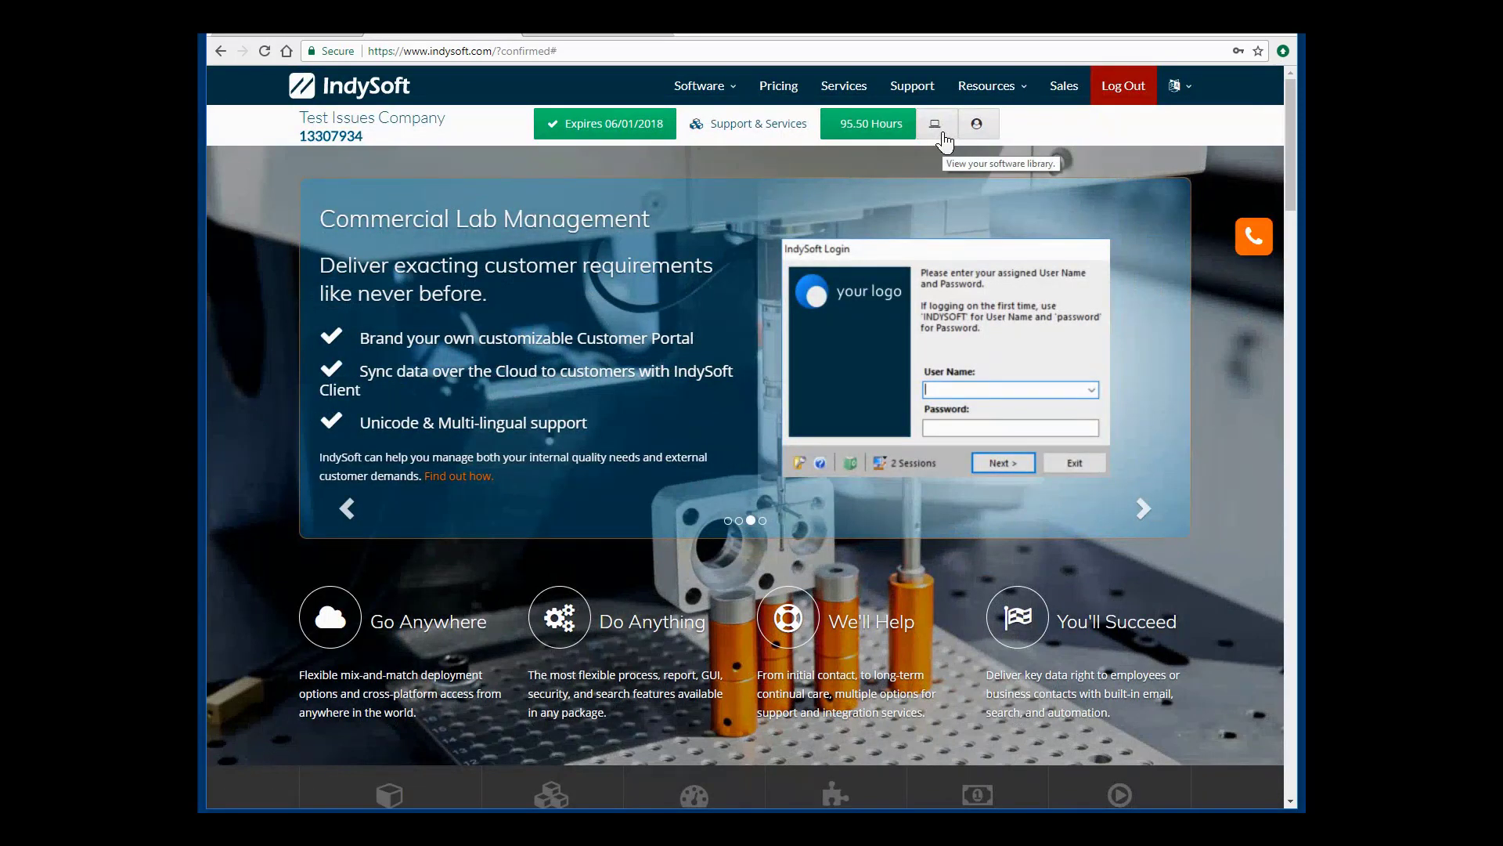
# Open the Purchased Software list and scroll down to IndySoft Calibration Management.
pyautogui.click(936, 126)
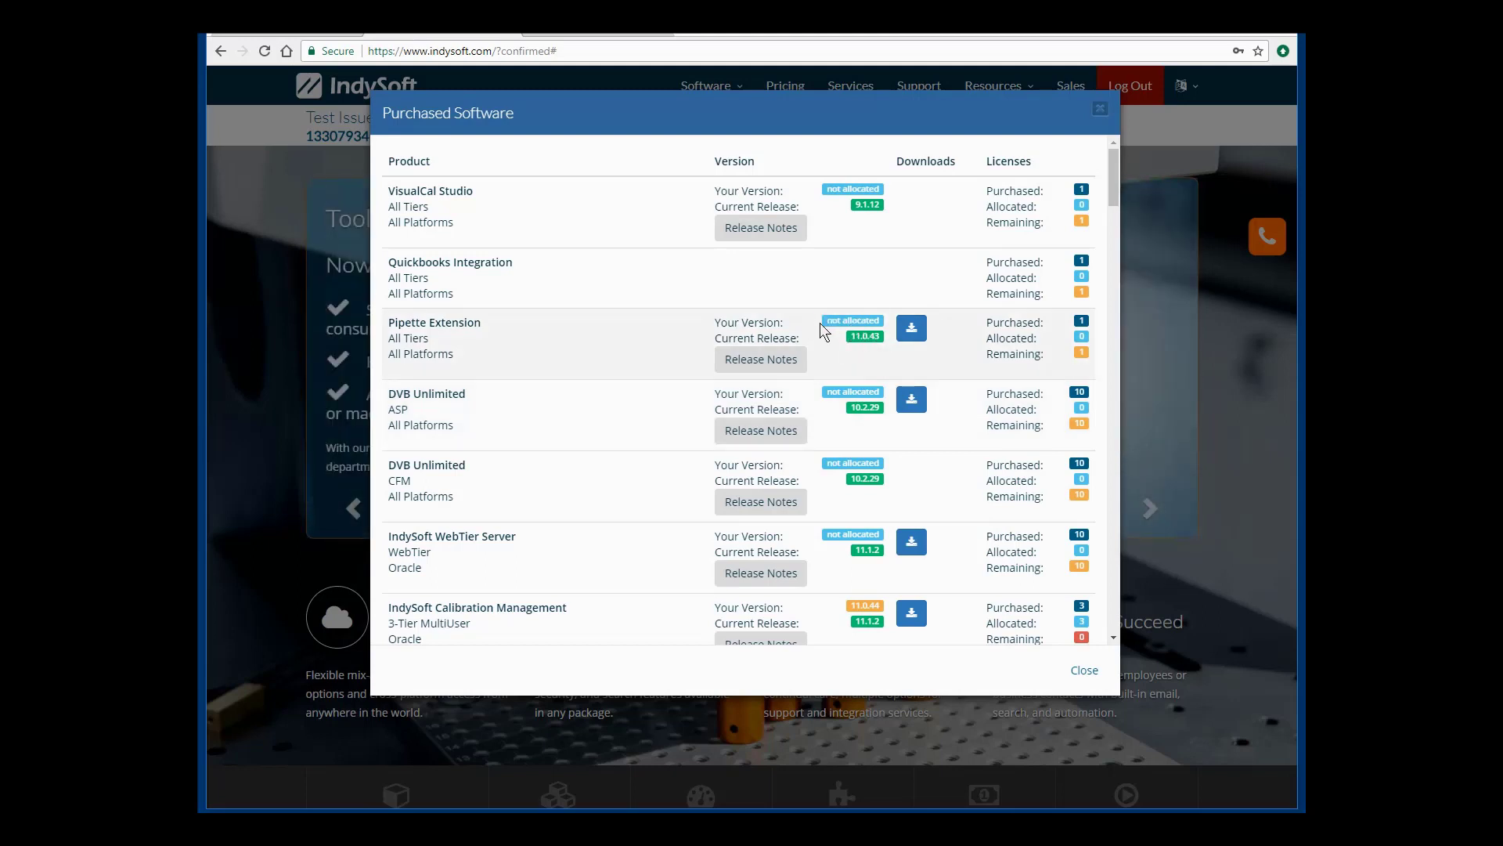
pyautogui.moveTo(861, 320)
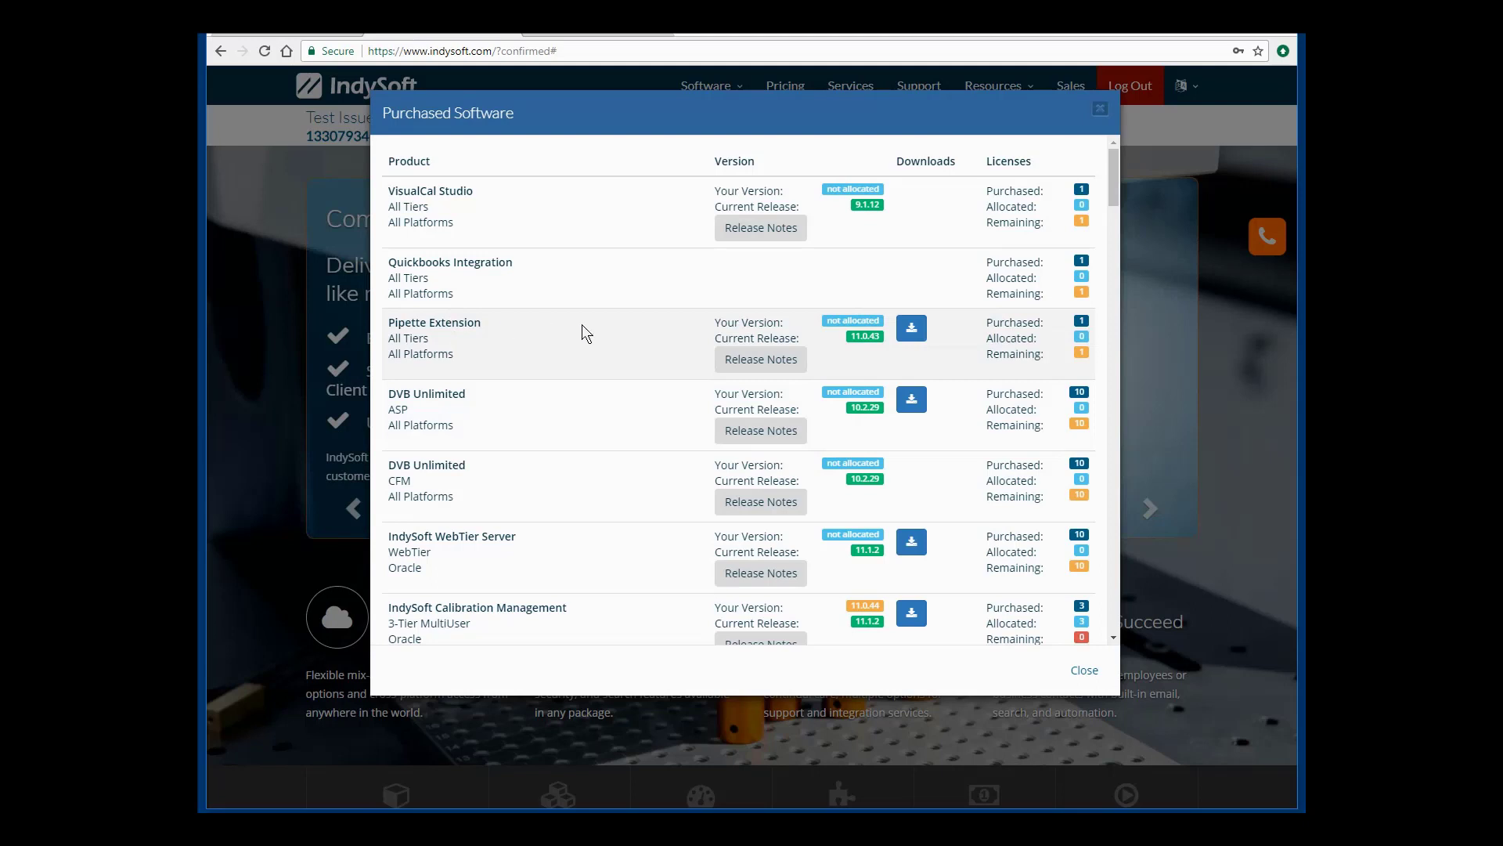
pyautogui.scroll(-2, 856, 598)
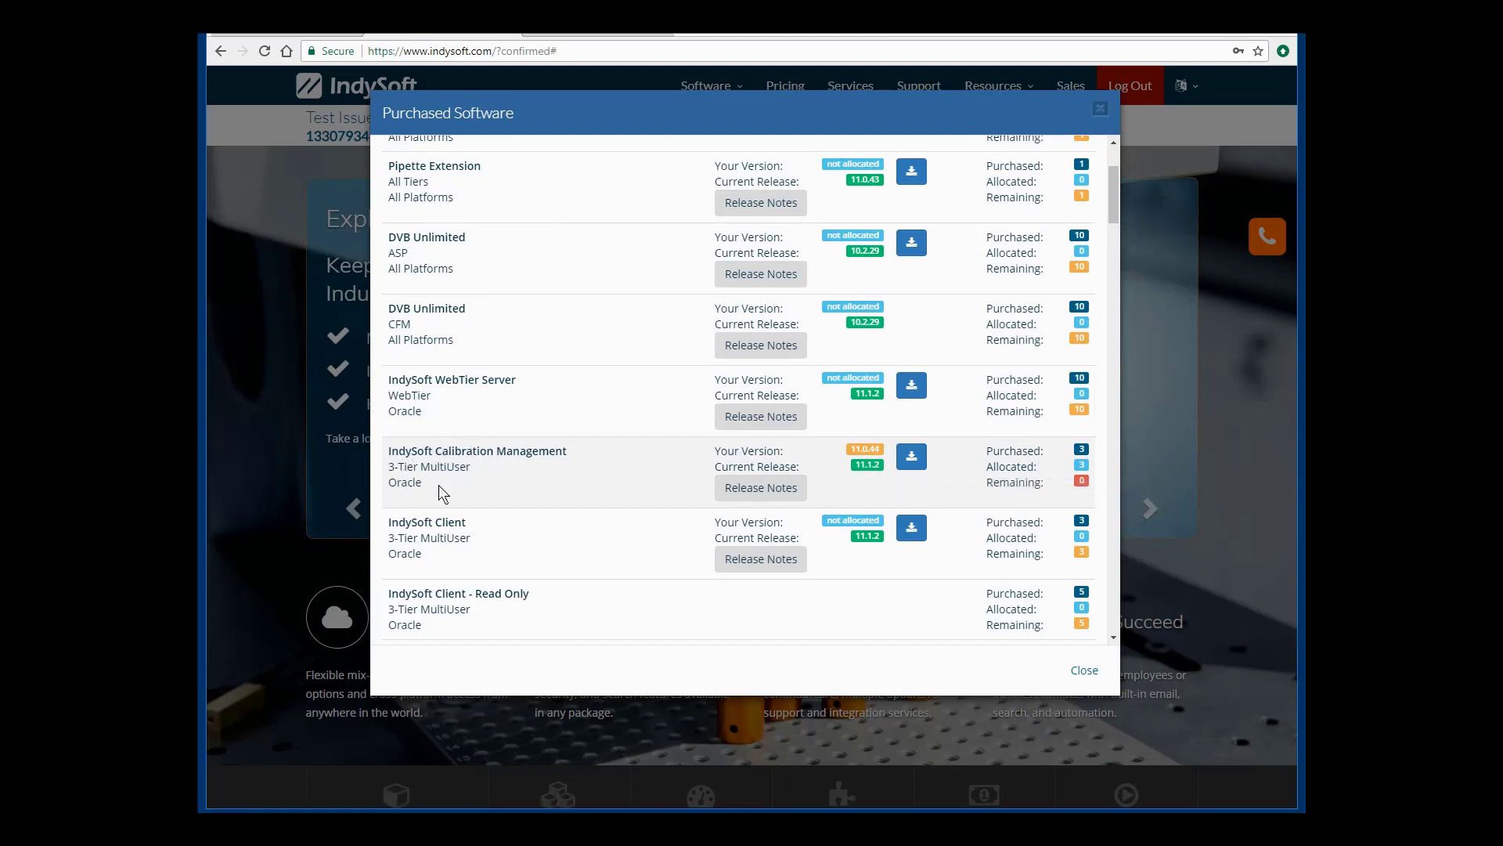
# Confirm Calibration Management's installed version as 11.0.45 and update it.
pyautogui.click(859, 454)
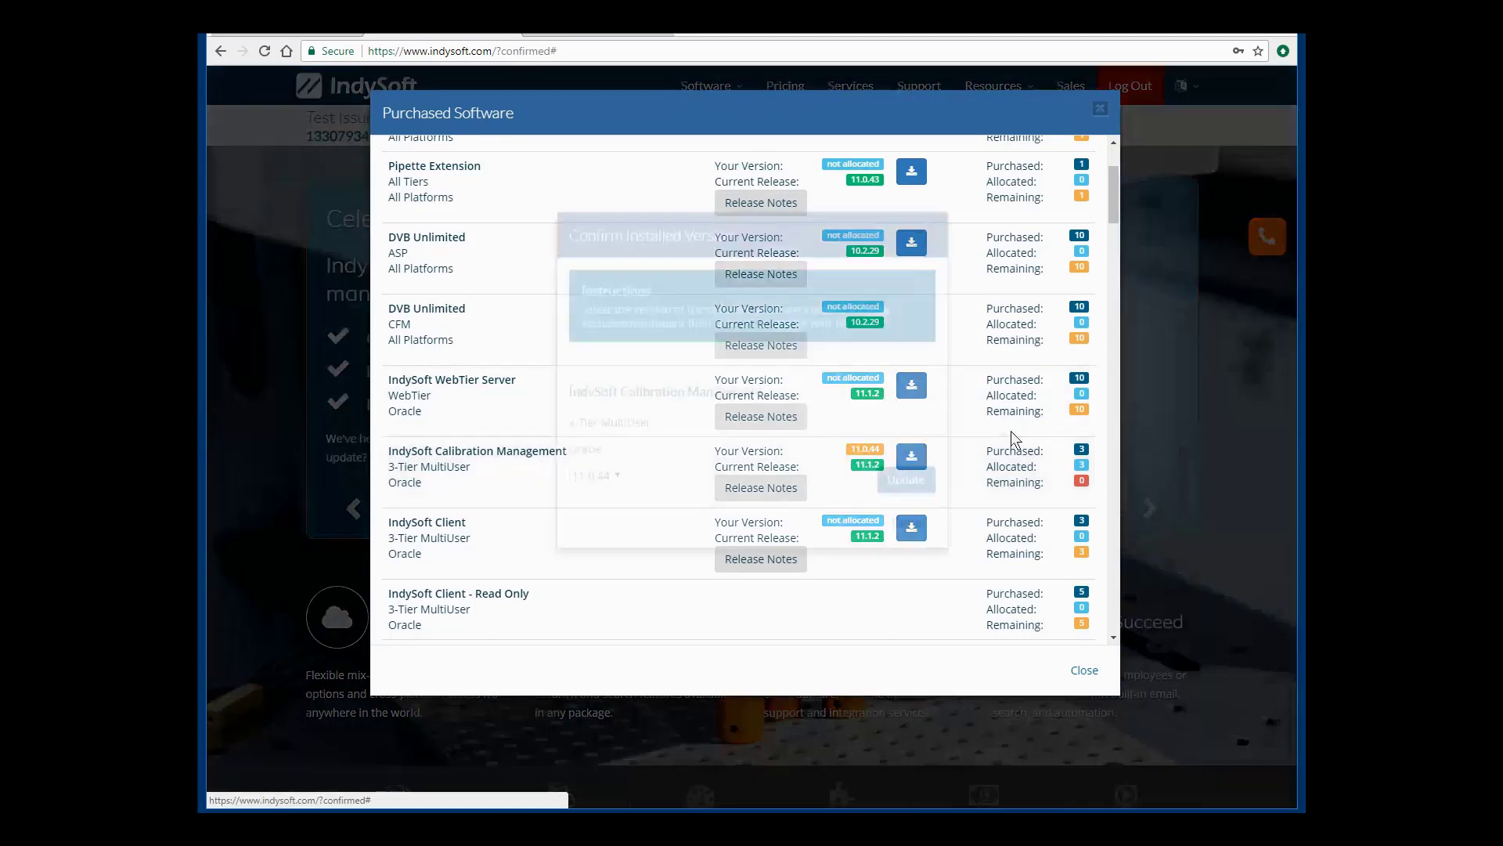
pyautogui.click(611, 543)
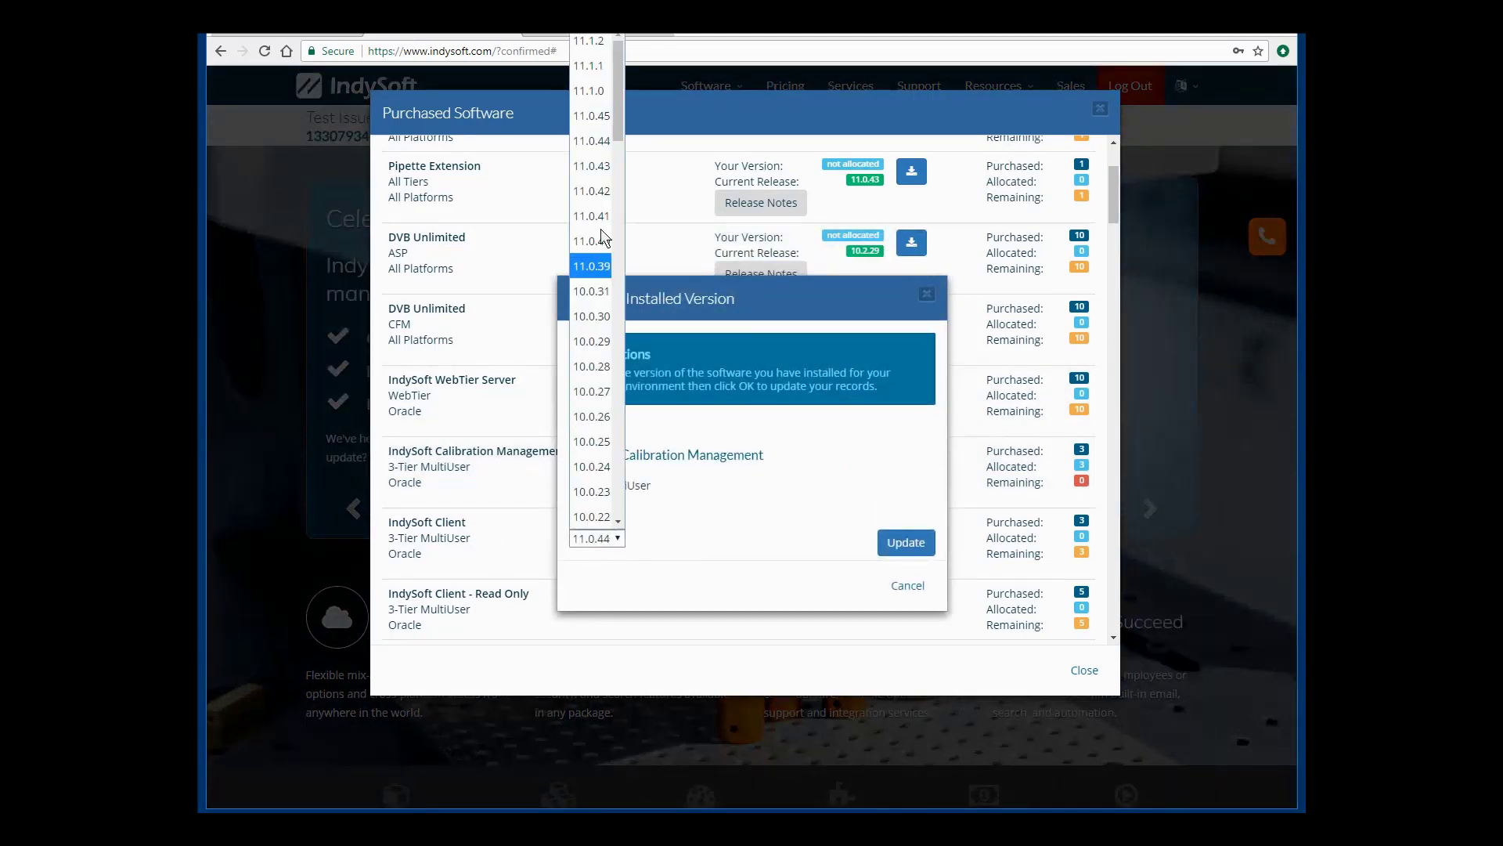
pyautogui.click(600, 117)
pyautogui.click(901, 540)
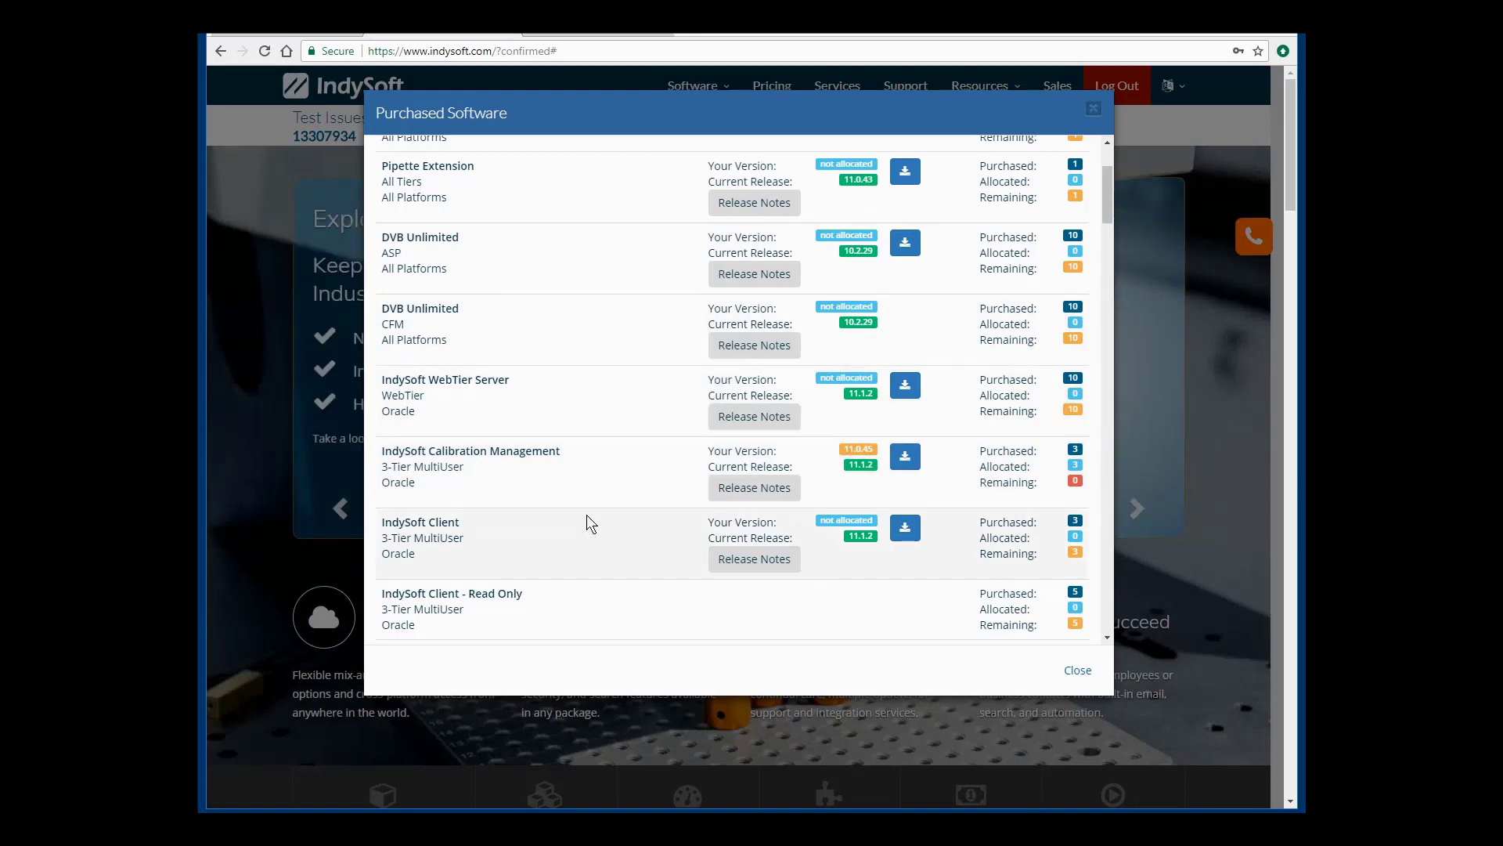
pyautogui.scroll(-1, 584, 517)
pyautogui.scroll(3, 587, 509)
pyautogui.scroll(-1, 656, 578)
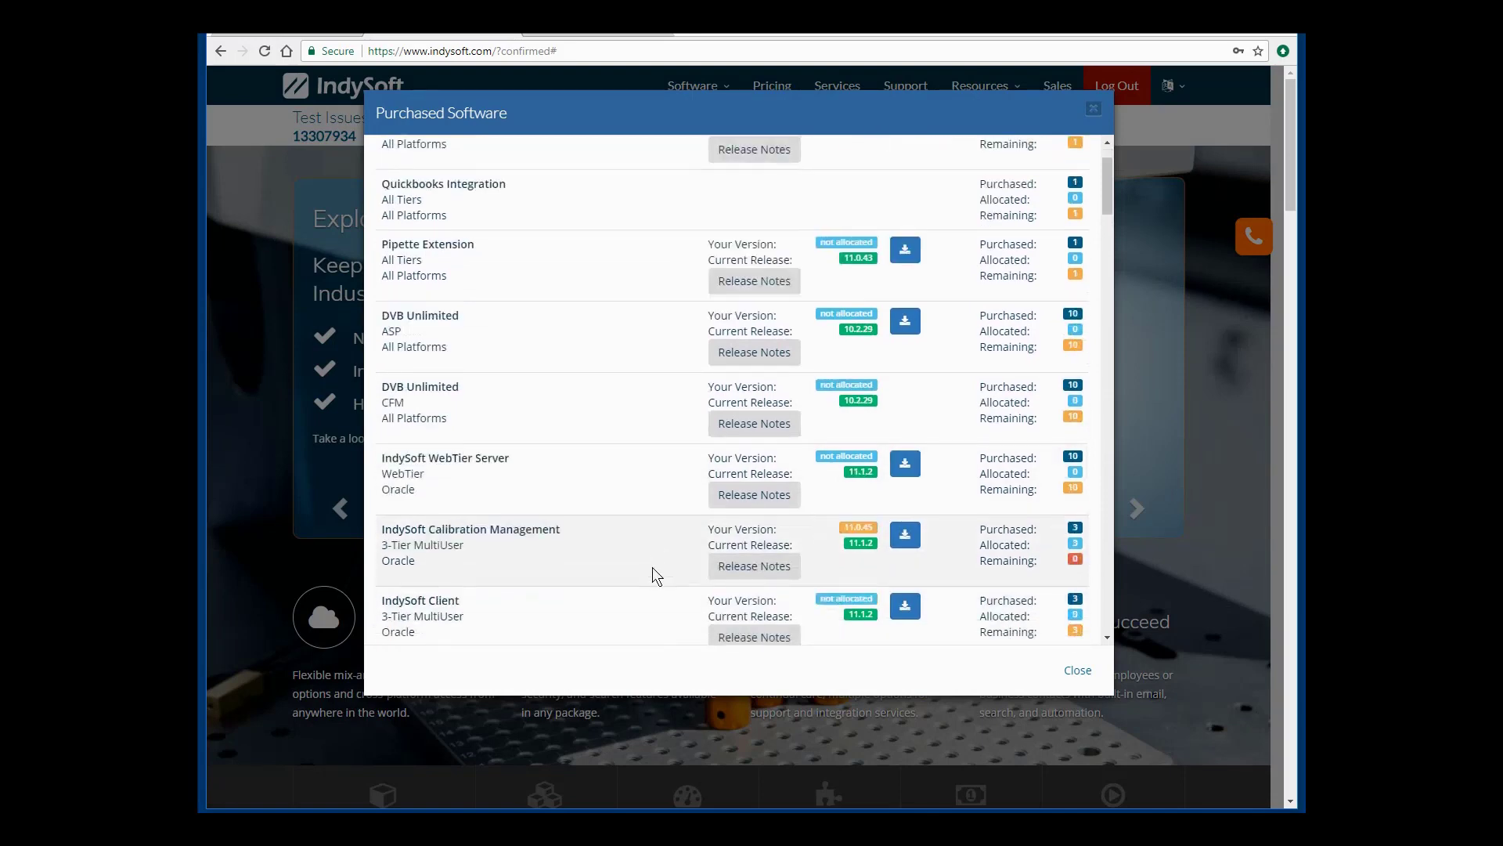
# Open the 11.1.2 changelist and view all changes from 11.0.45 through 11.1.2.
pyautogui.click(711, 570)
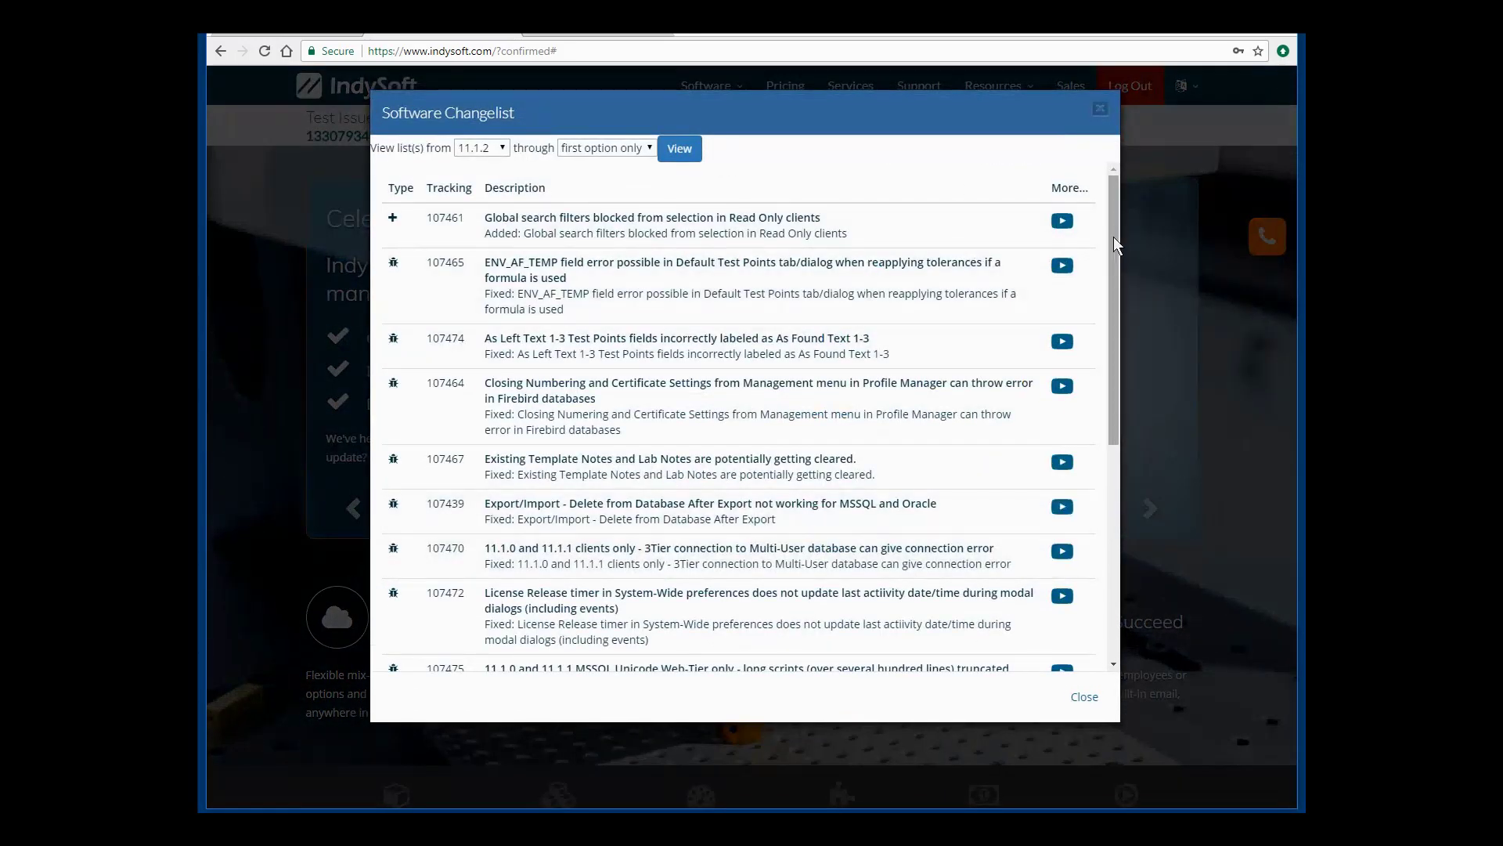
pyautogui.moveTo(1113, 236); pyautogui.dragTo(1100, 168)
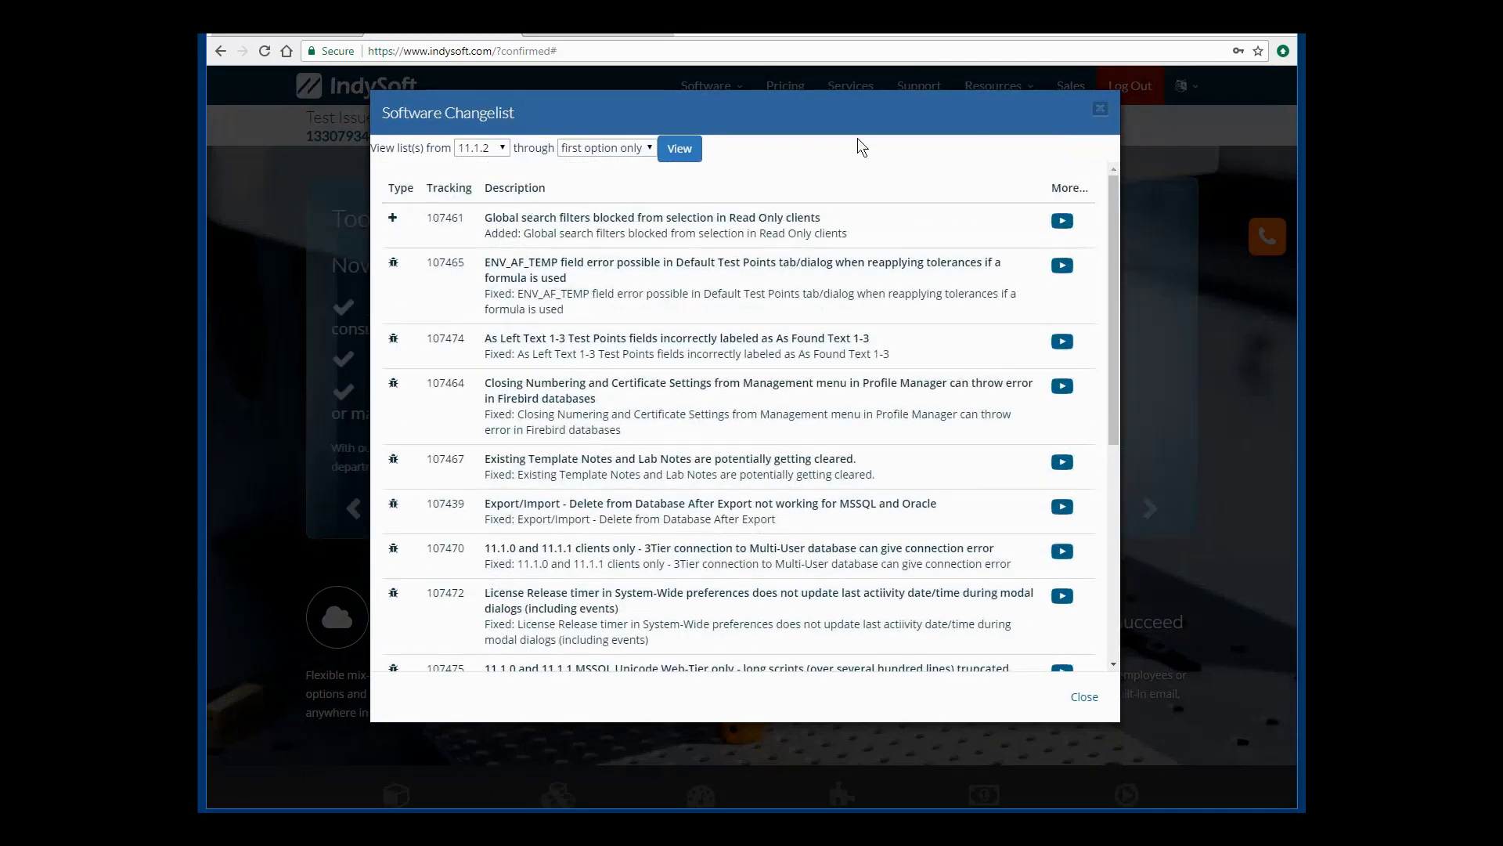
pyautogui.click(493, 148)
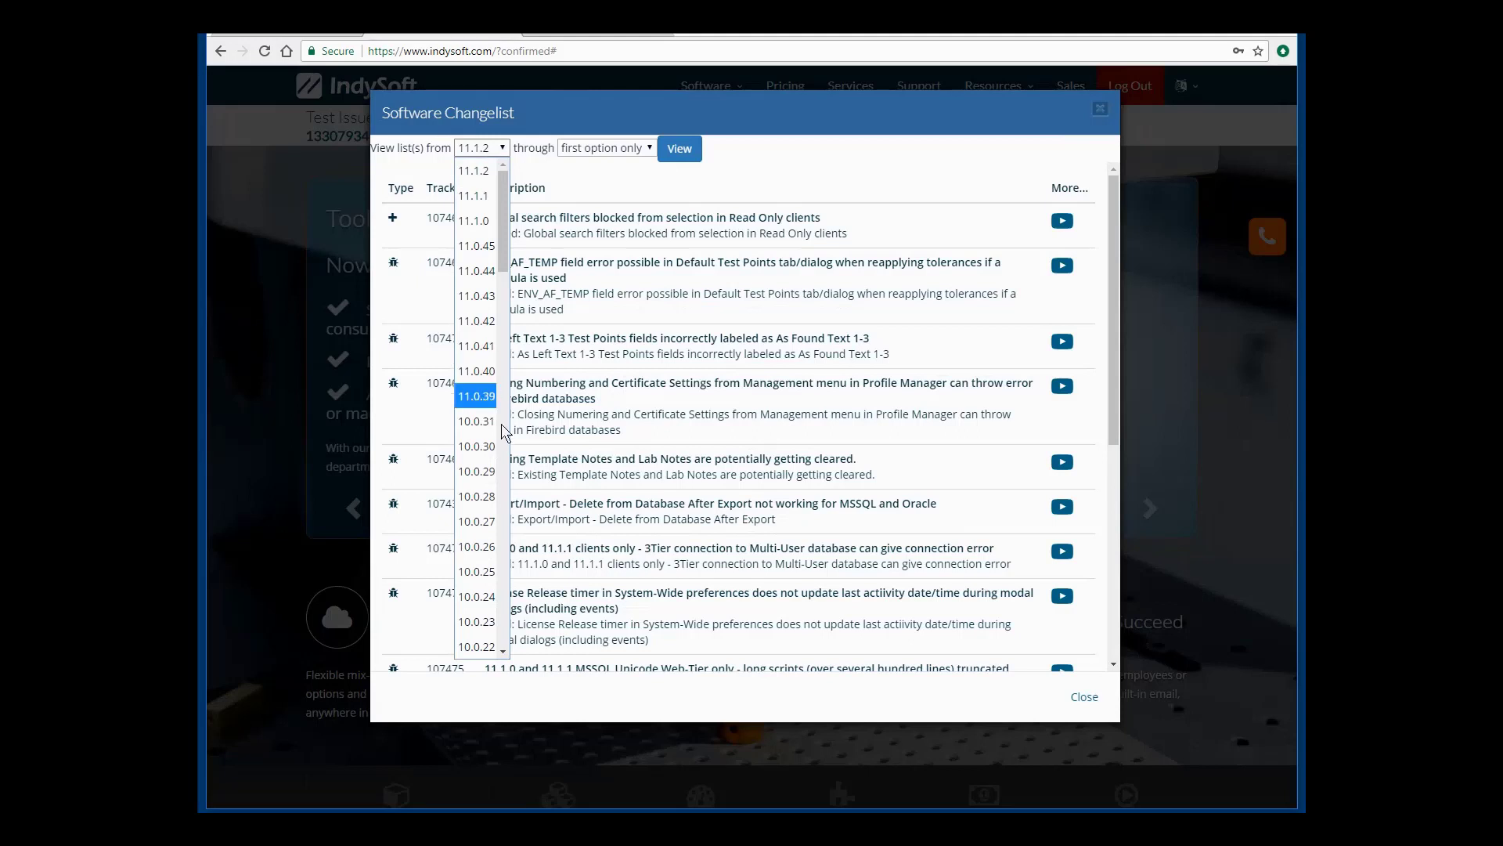
pyautogui.click(478, 246)
pyautogui.click(563, 150)
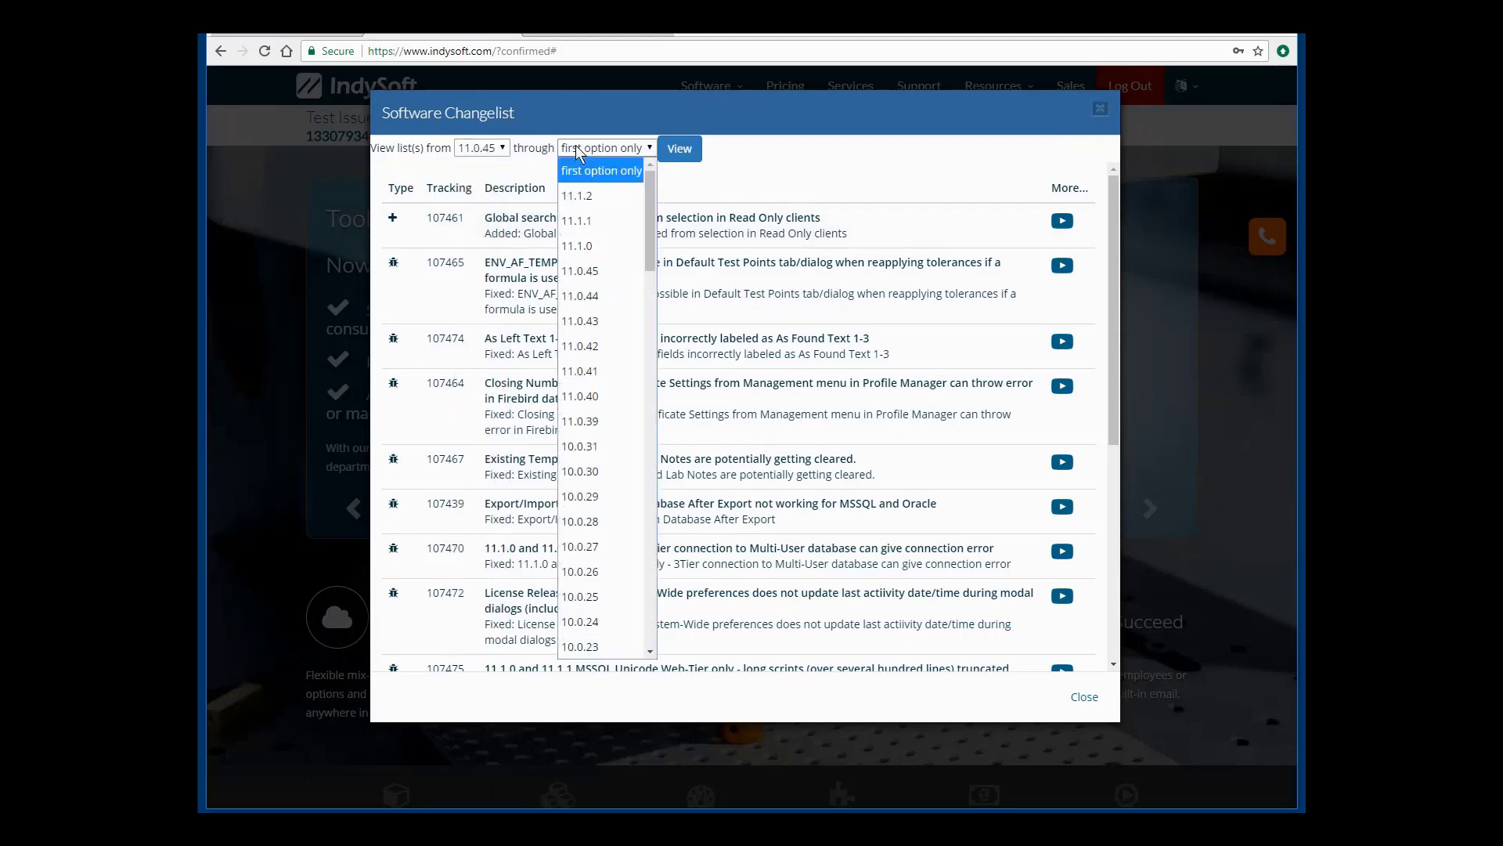
pyautogui.click(580, 188)
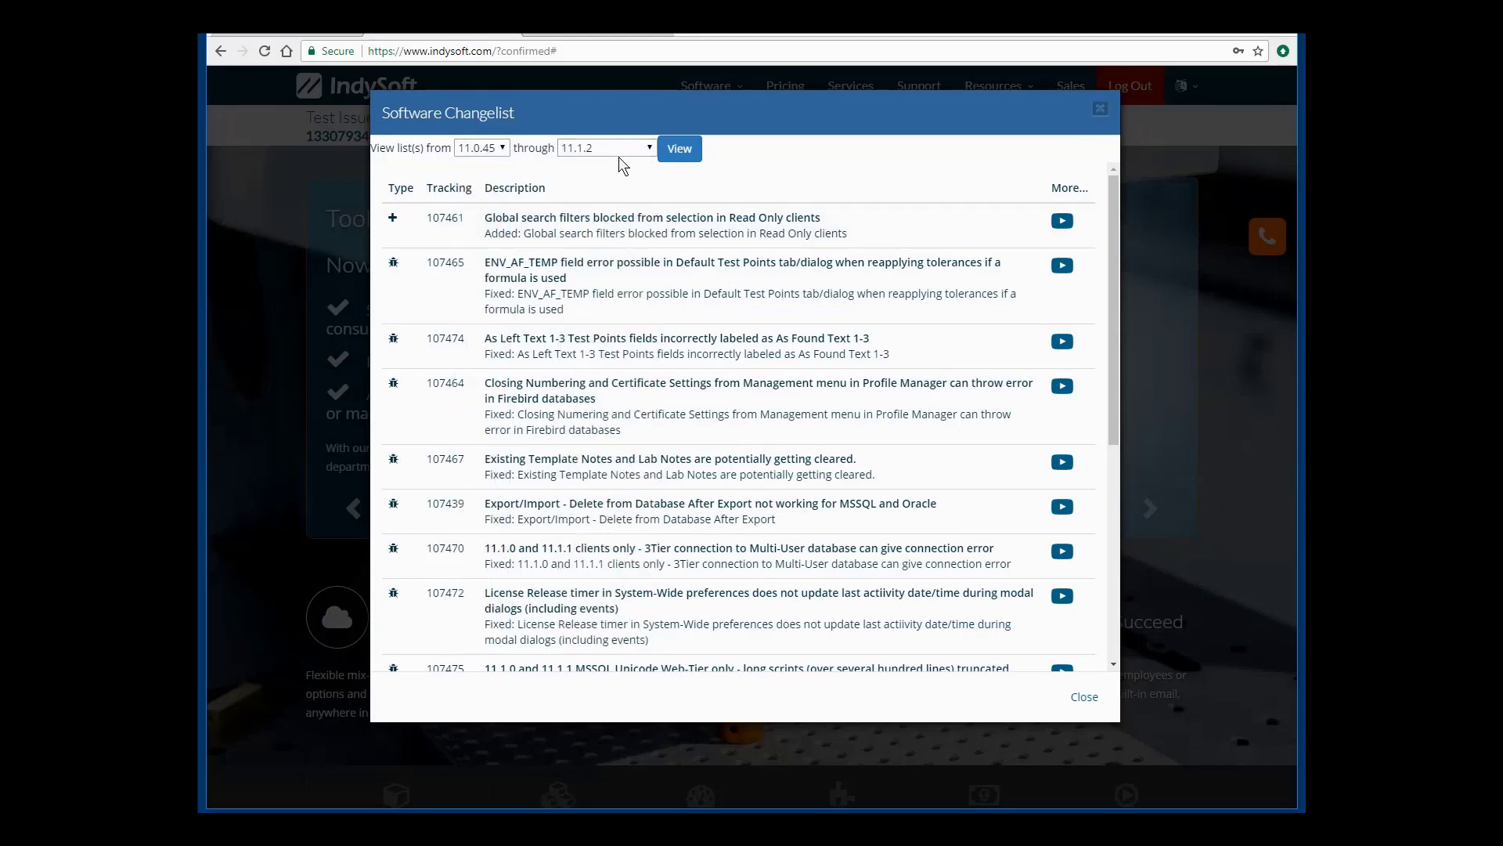
pyautogui.click(678, 148)
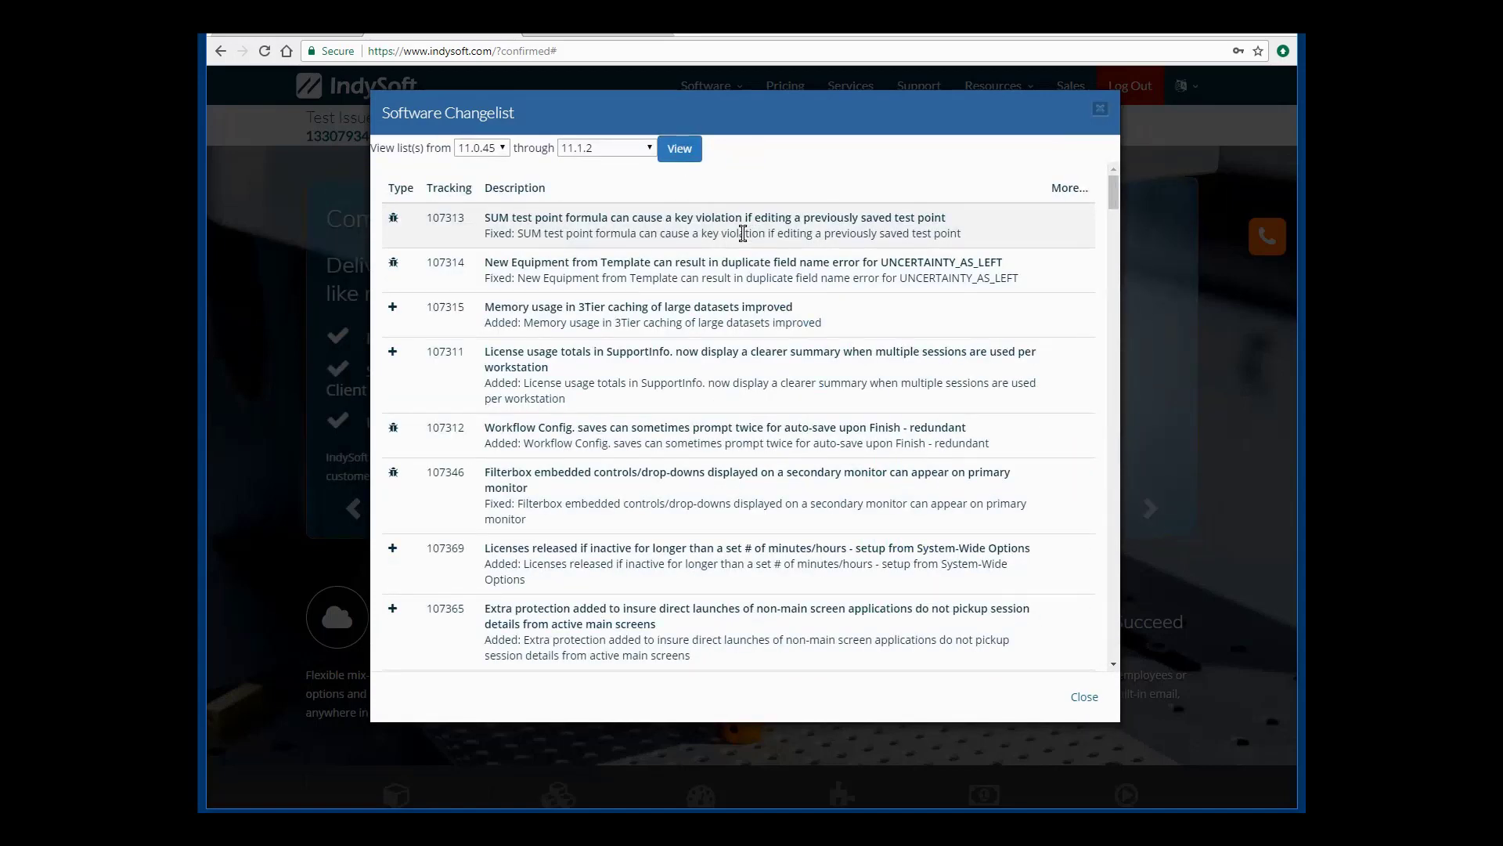
# Reset the changelist range to 11.1.2 only and reload it.
pyautogui.click(496, 151)
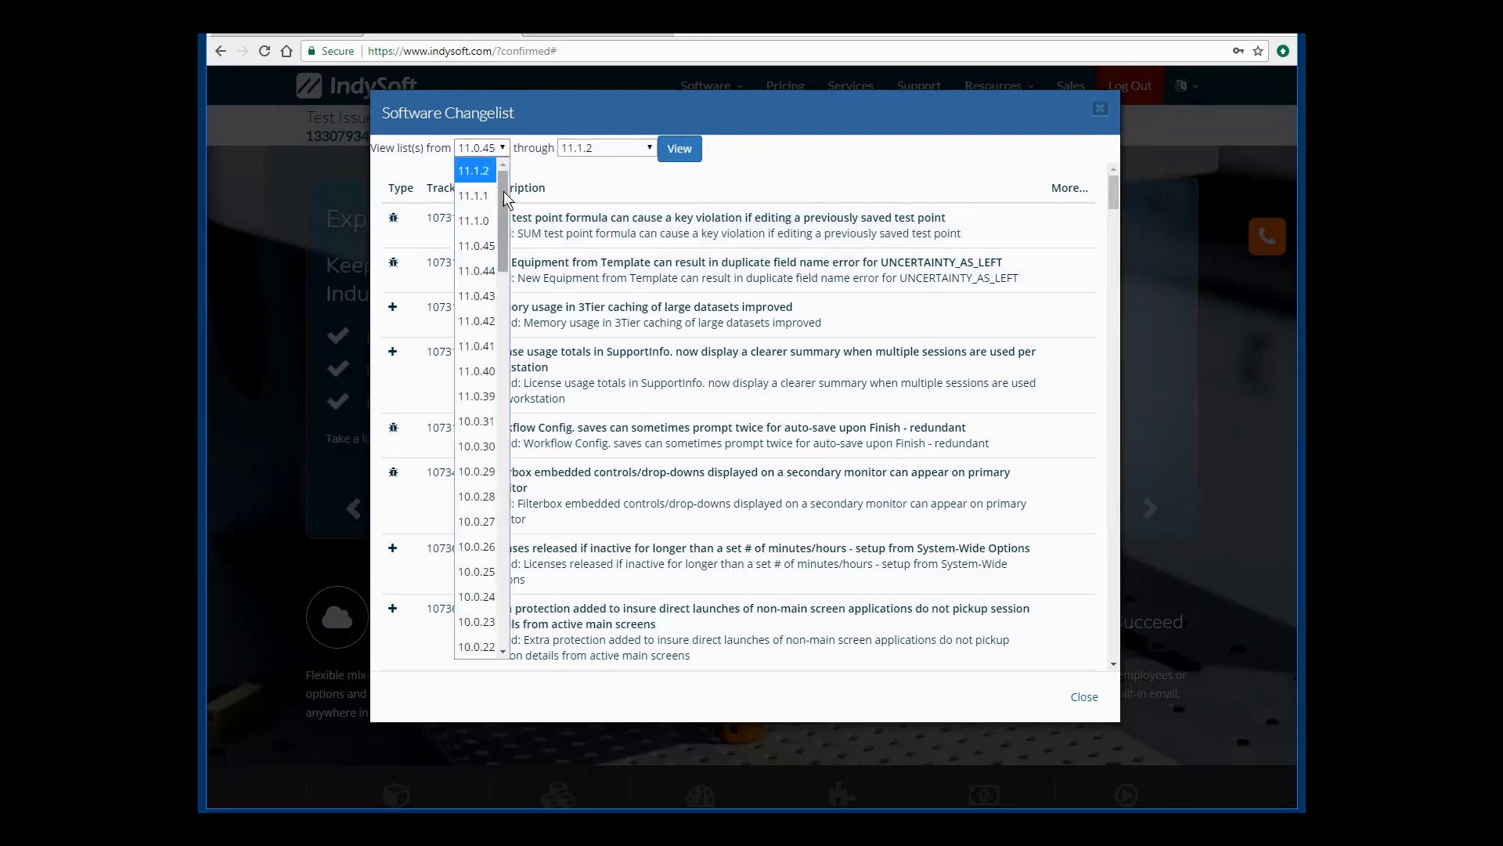
pyautogui.click(483, 170)
pyautogui.click(603, 149)
pyautogui.click(593, 162)
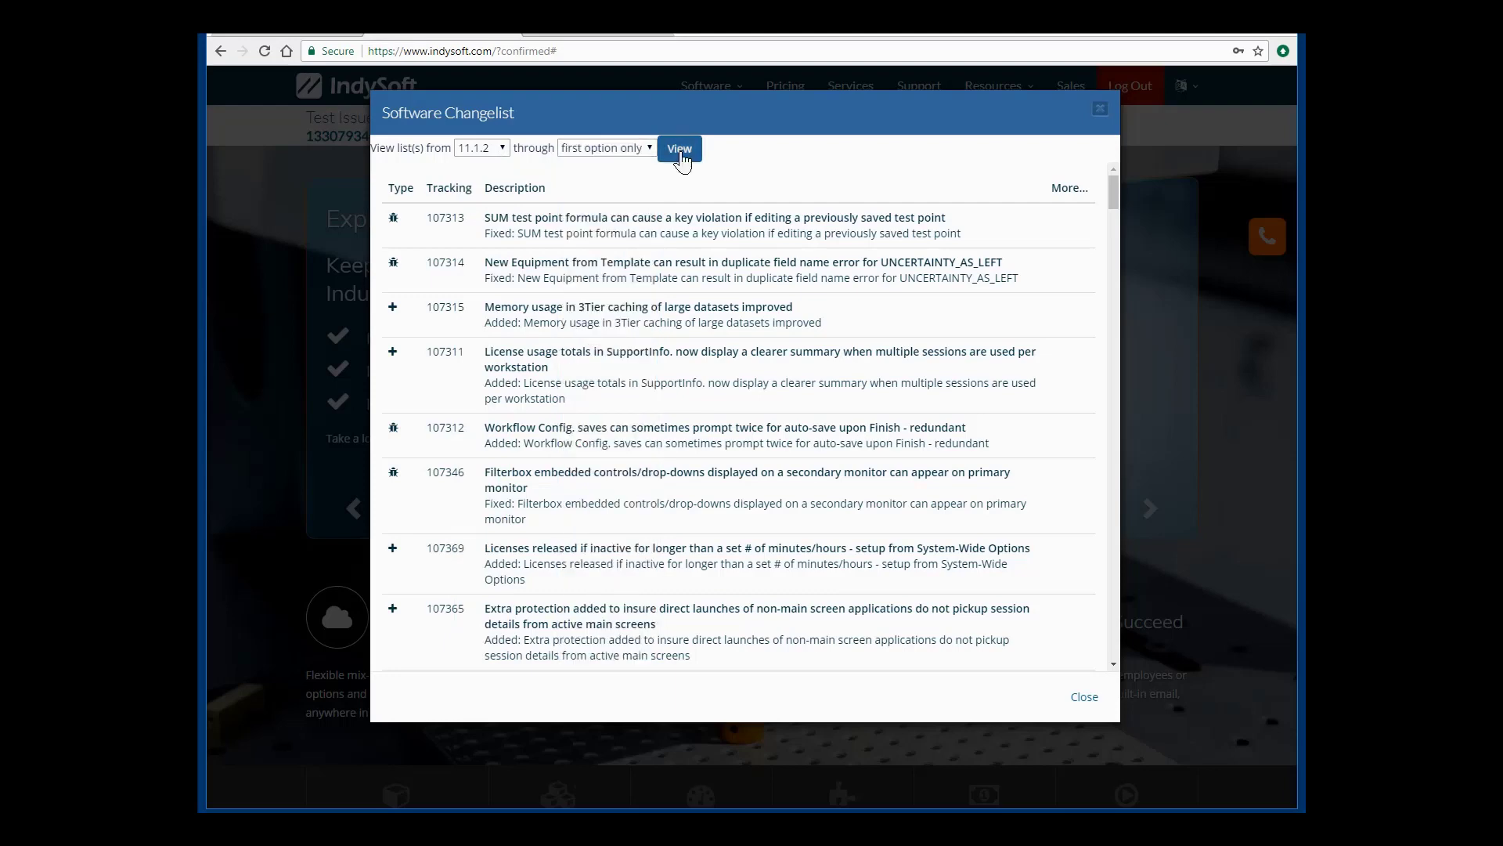
pyautogui.click(679, 149)
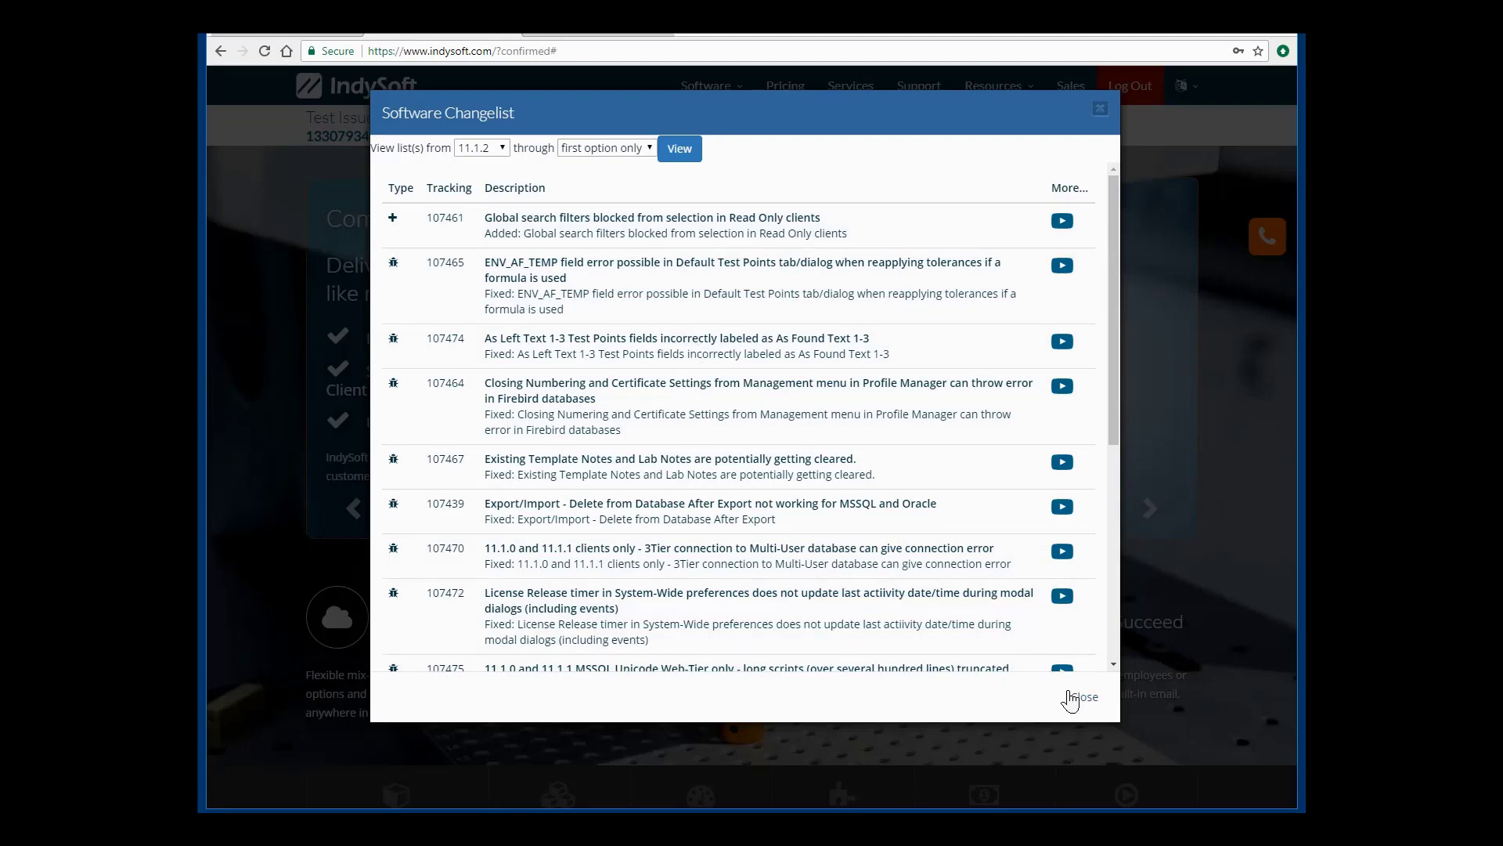
# Close the changelist and glance at the DVB Unlimited ASP installer files.
pyautogui.click(1079, 697)
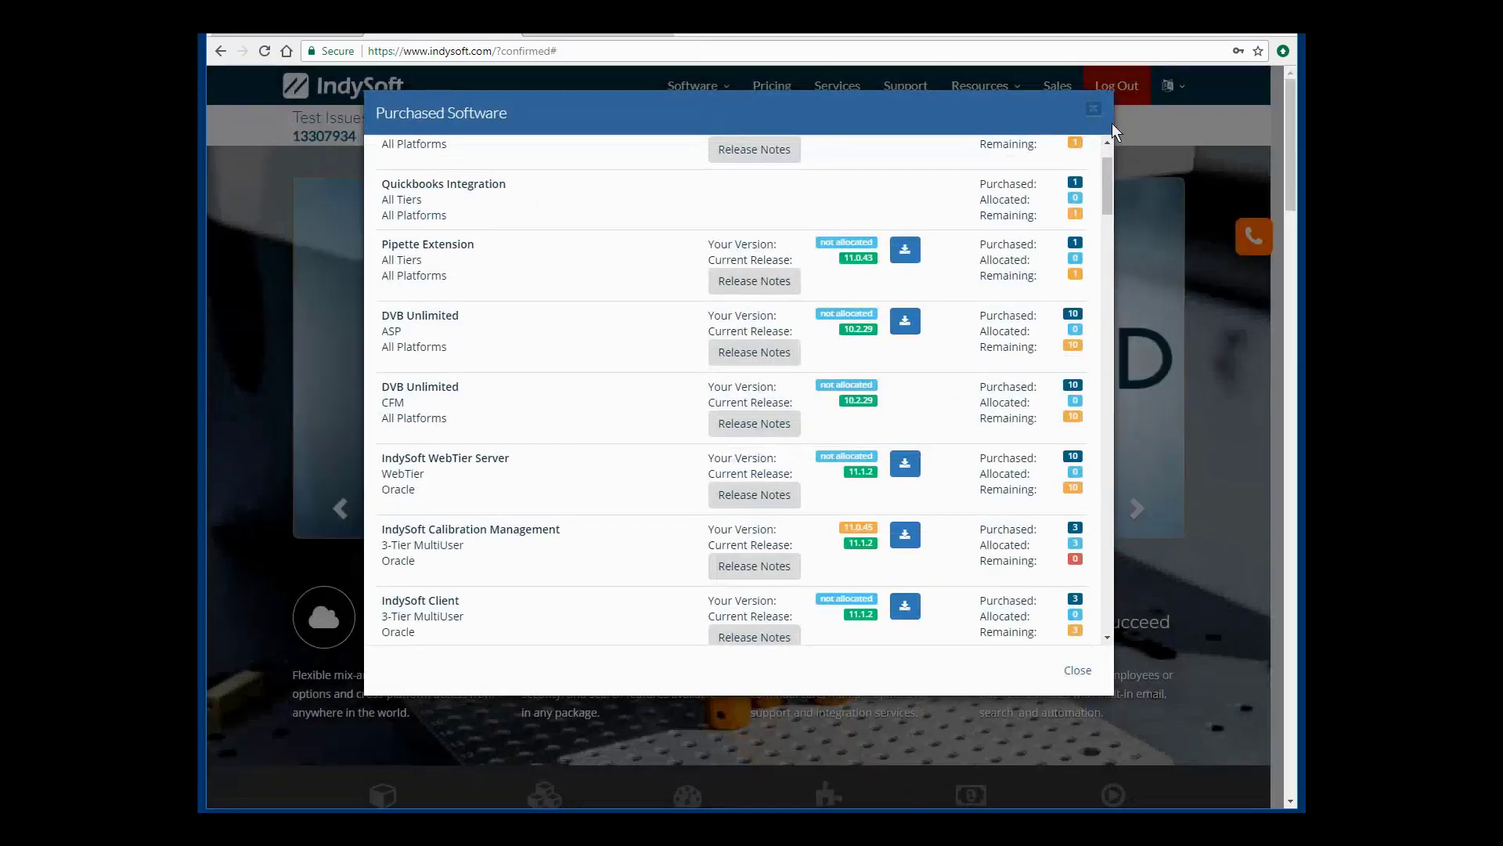
pyautogui.scroll(1, 944, 292)
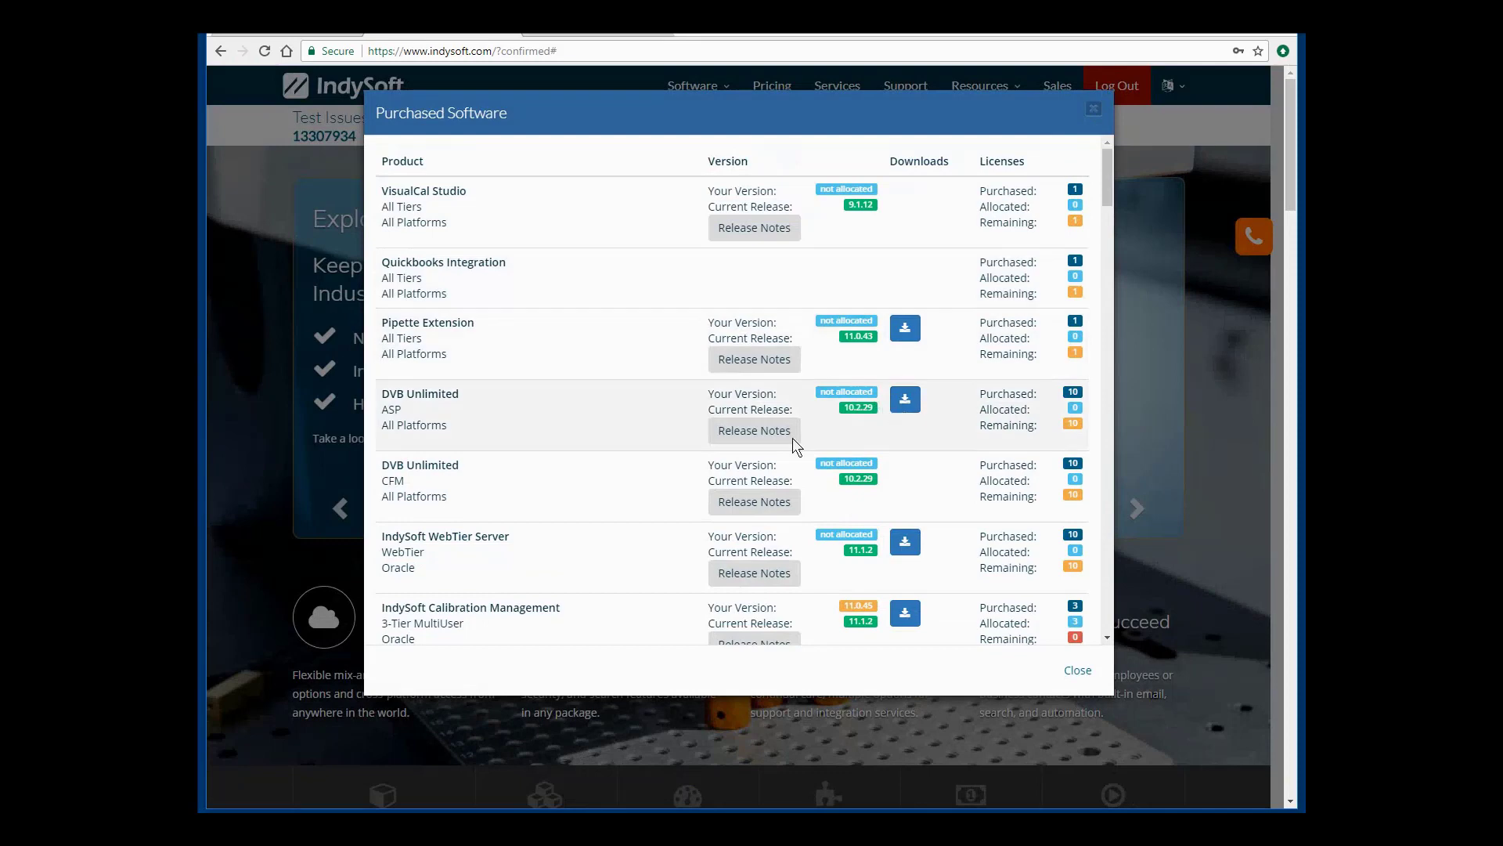
pyautogui.click(912, 406)
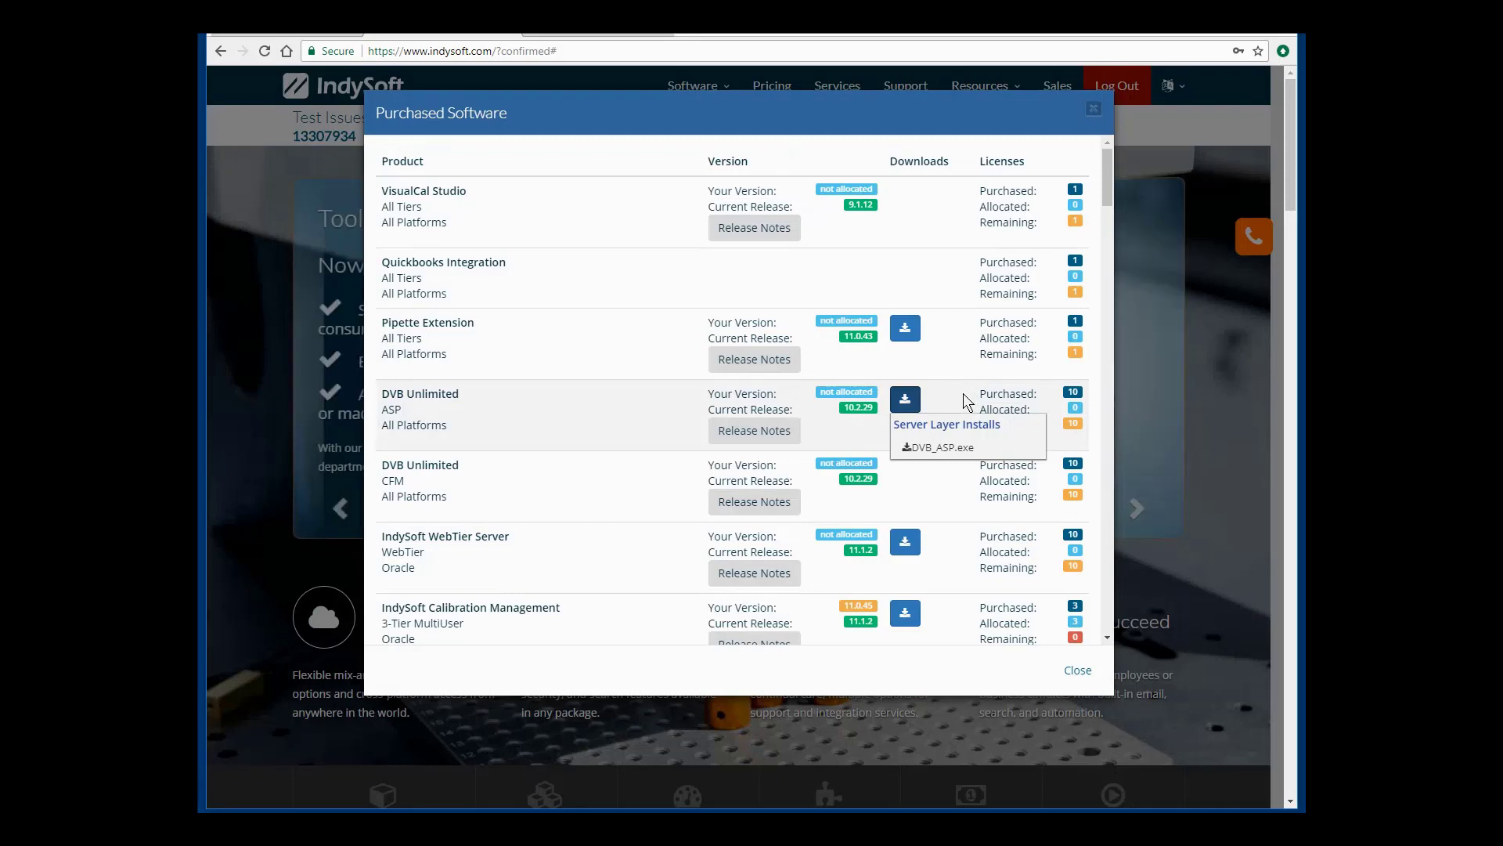
pyautogui.click(955, 286)
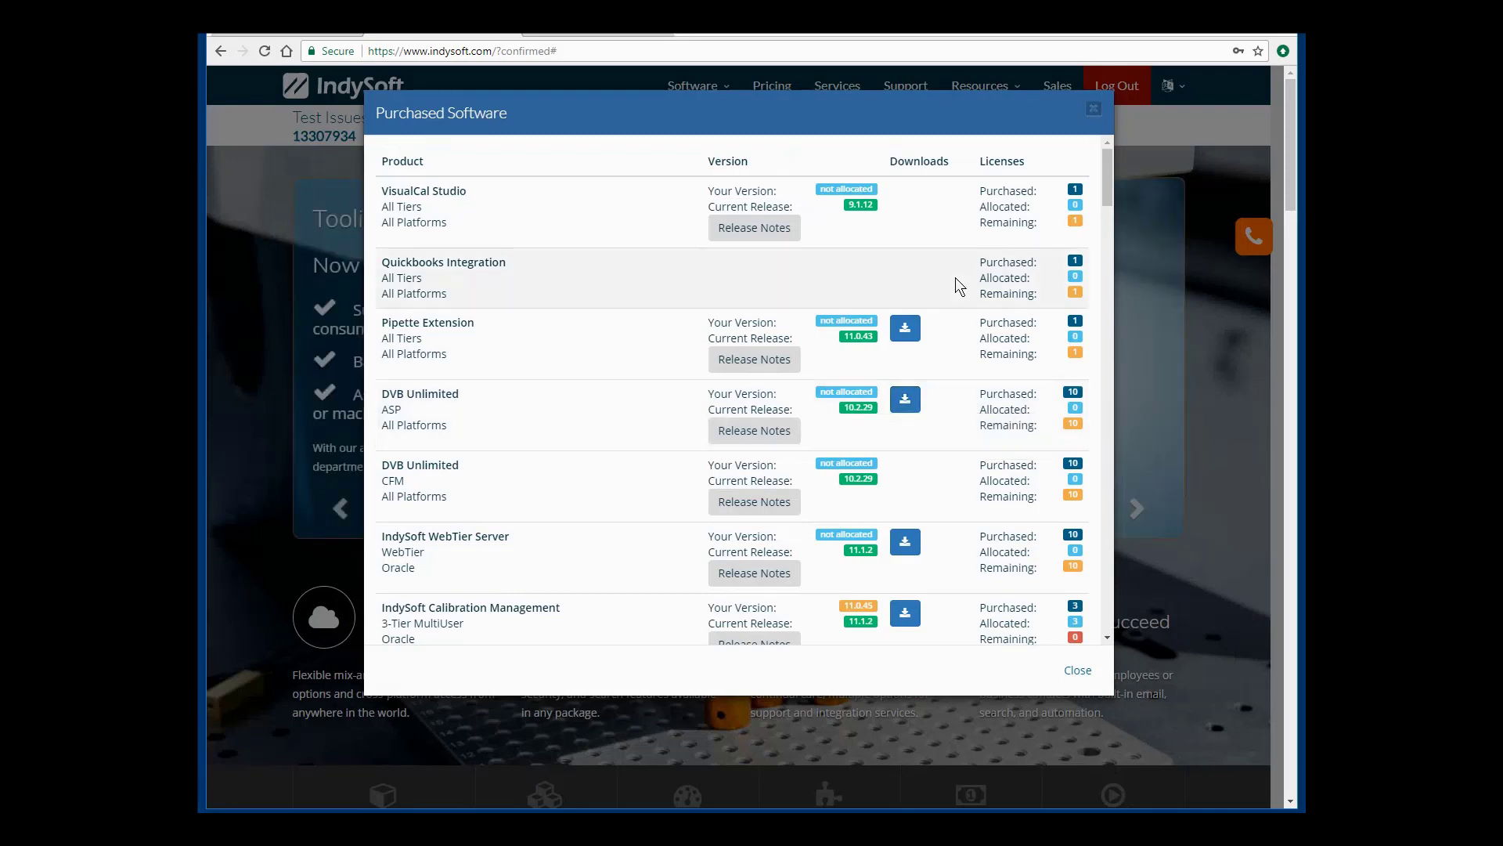
# Check the IndySoft Client download options, then review the license counts from the top.
pyautogui.scroll(-4, 955, 286)
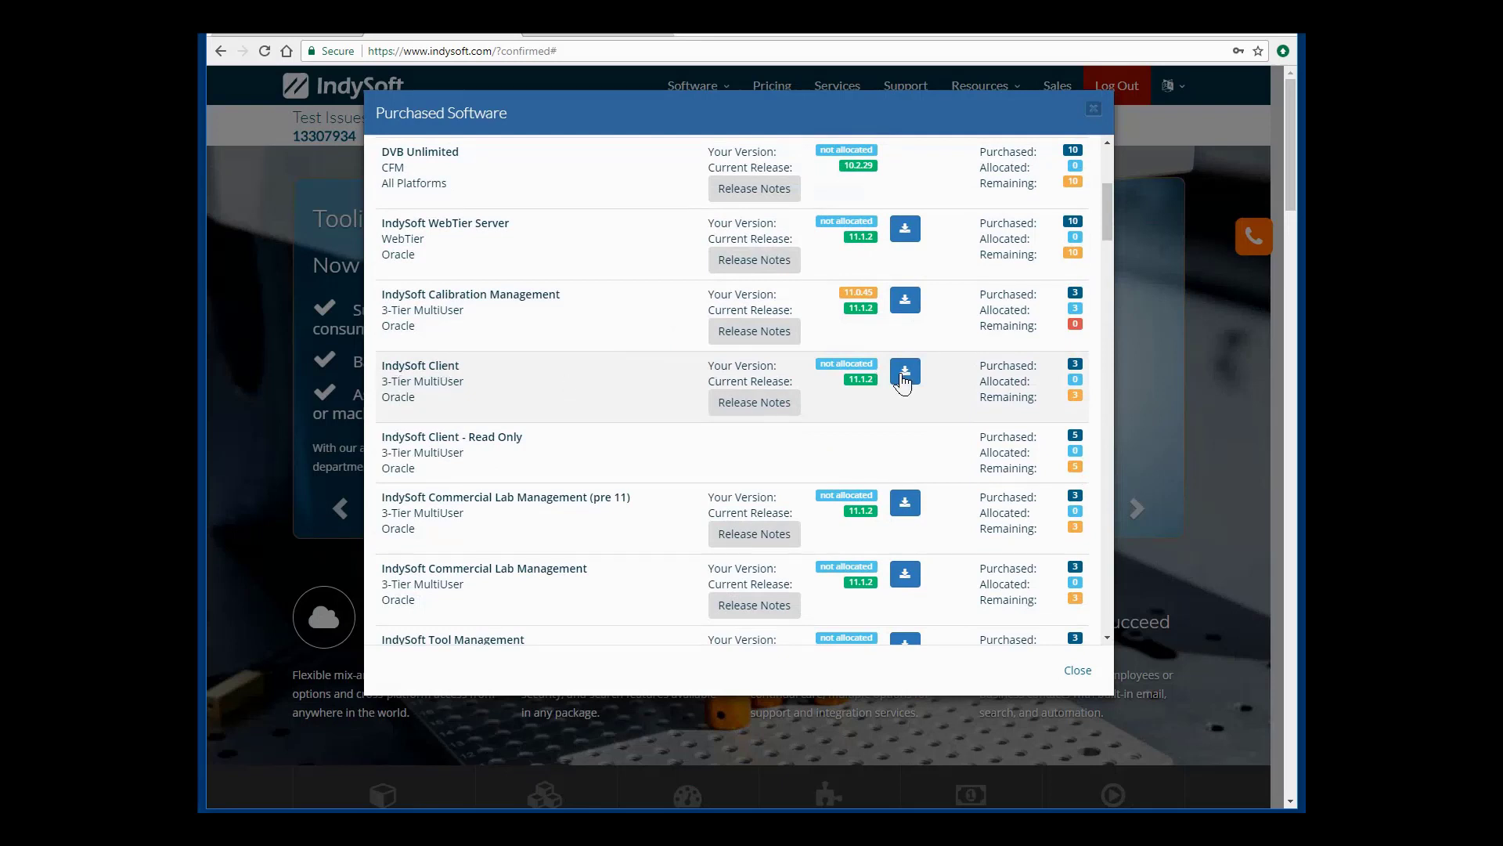
pyautogui.click(905, 371)
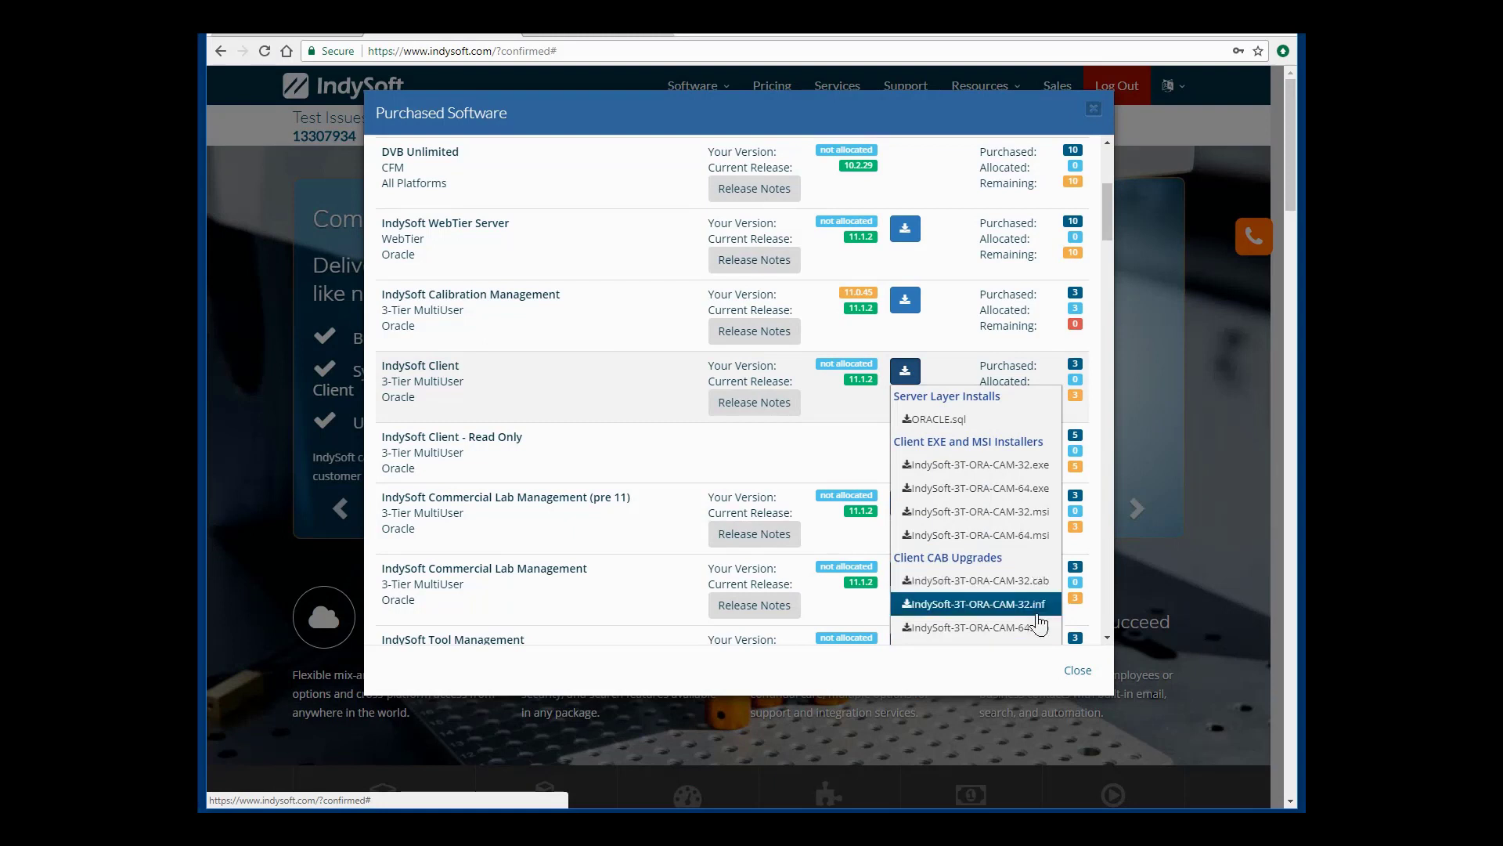
pyautogui.click(642, 309)
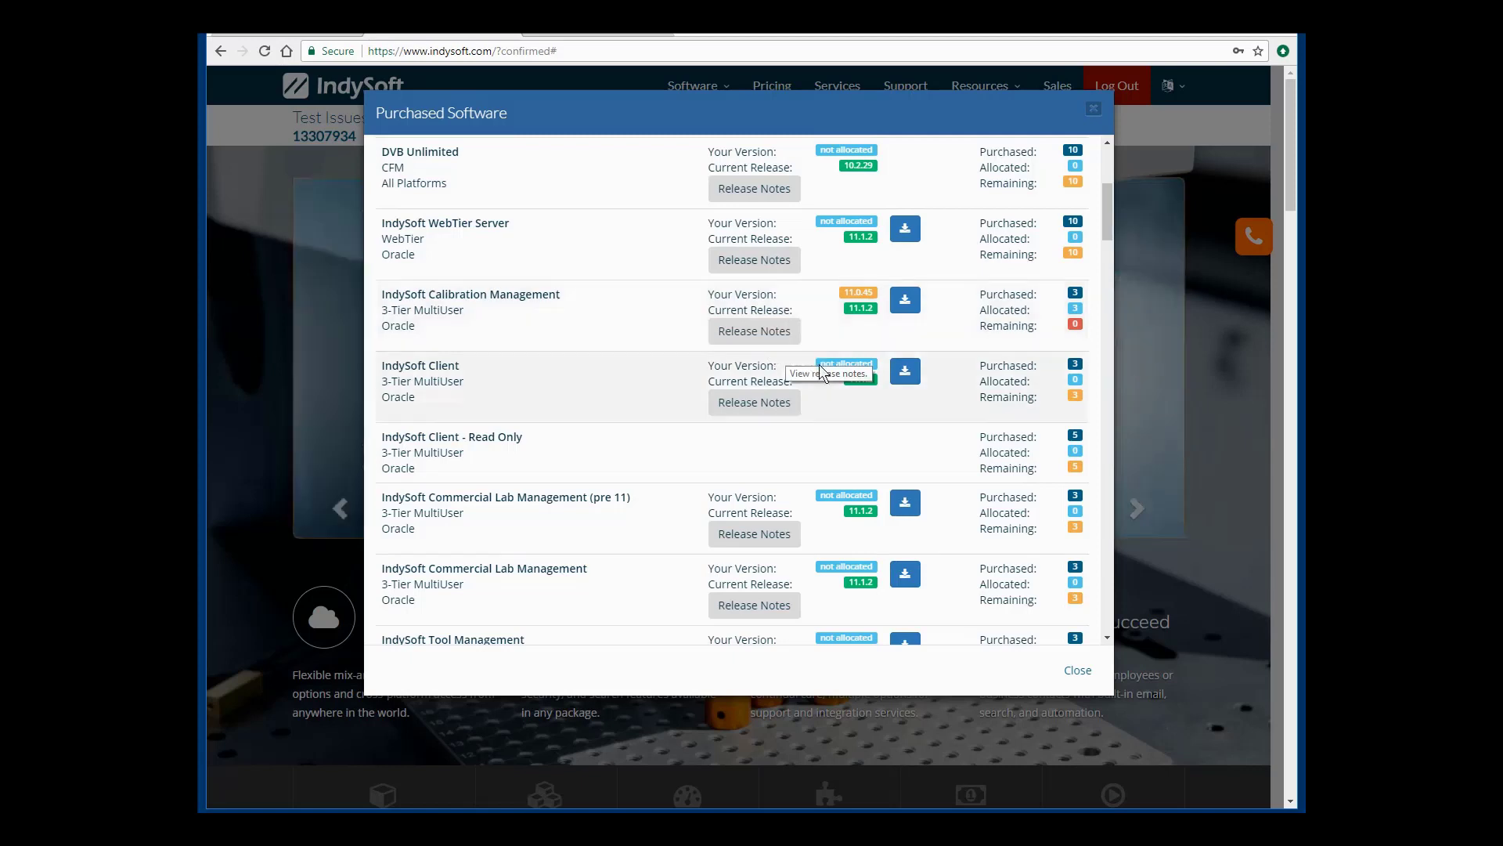
pyautogui.scroll(4, 1007, 321)
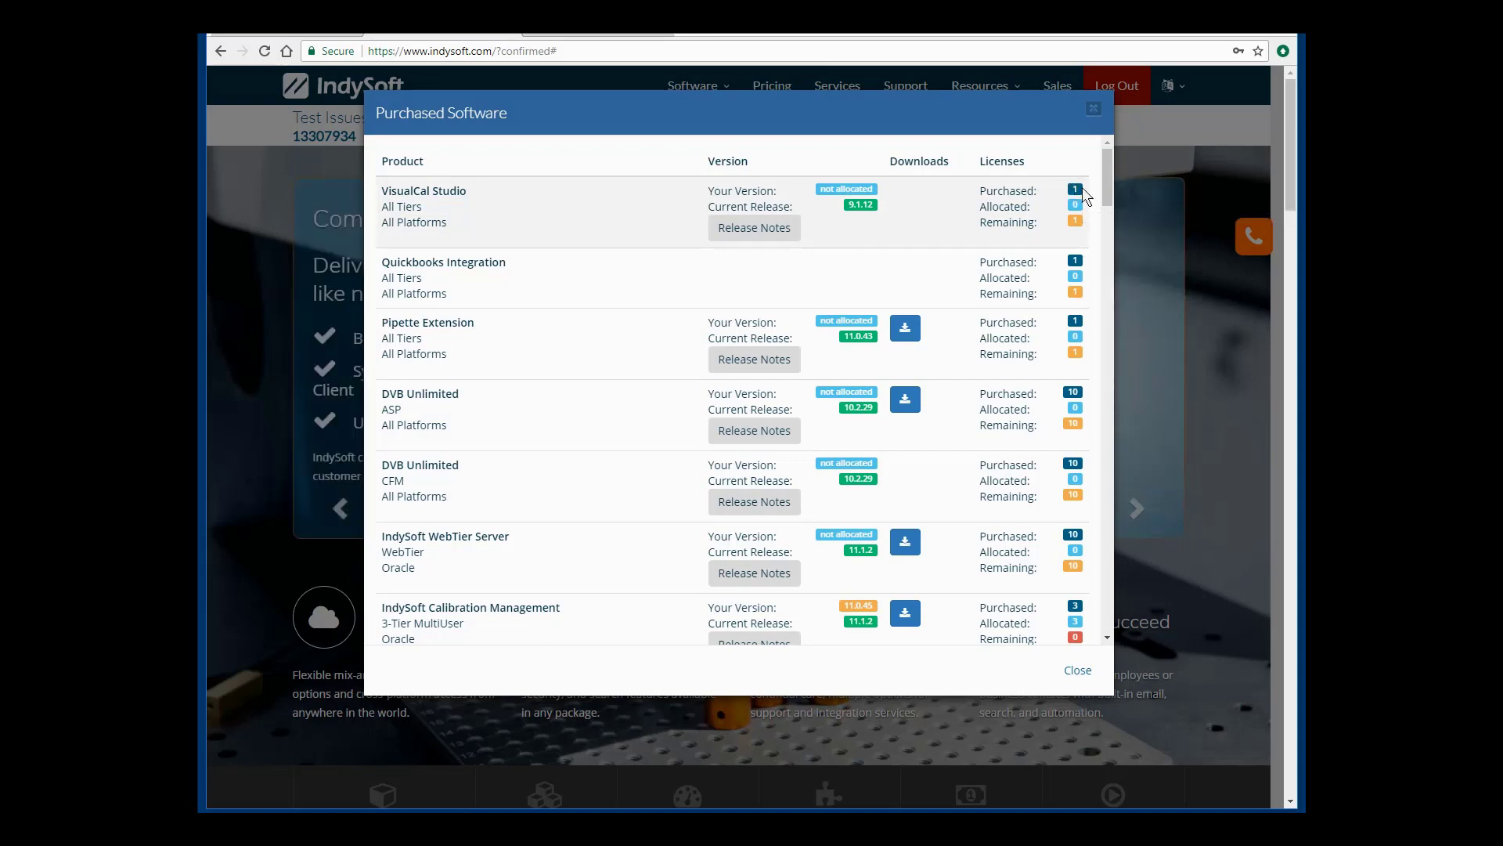
pyautogui.moveTo(1082, 210)
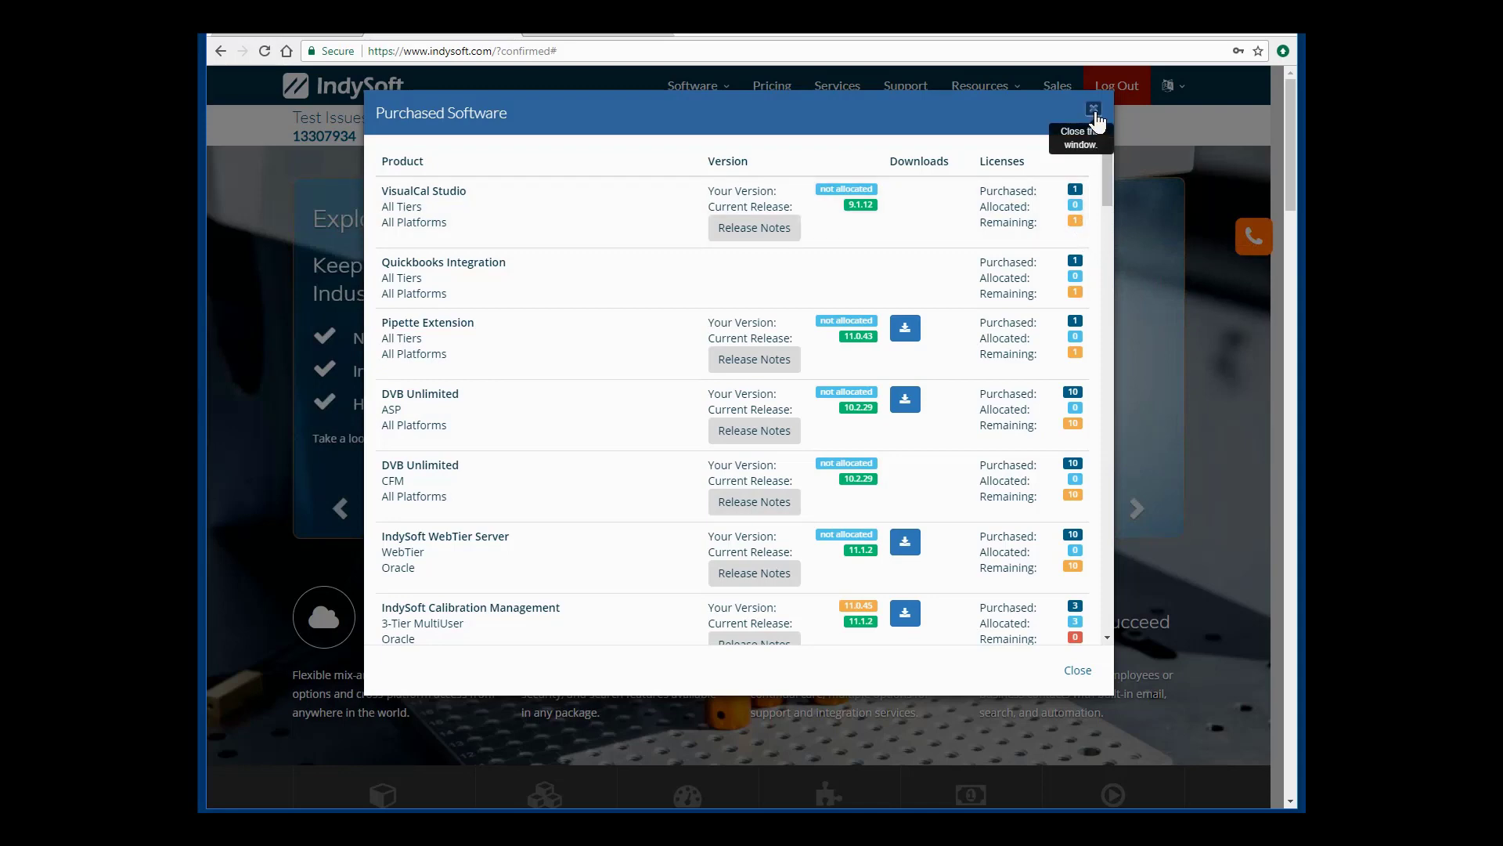
# Close the Purchased Software list, look over Your Settings, and close it to return home.
pyautogui.click(1094, 111)
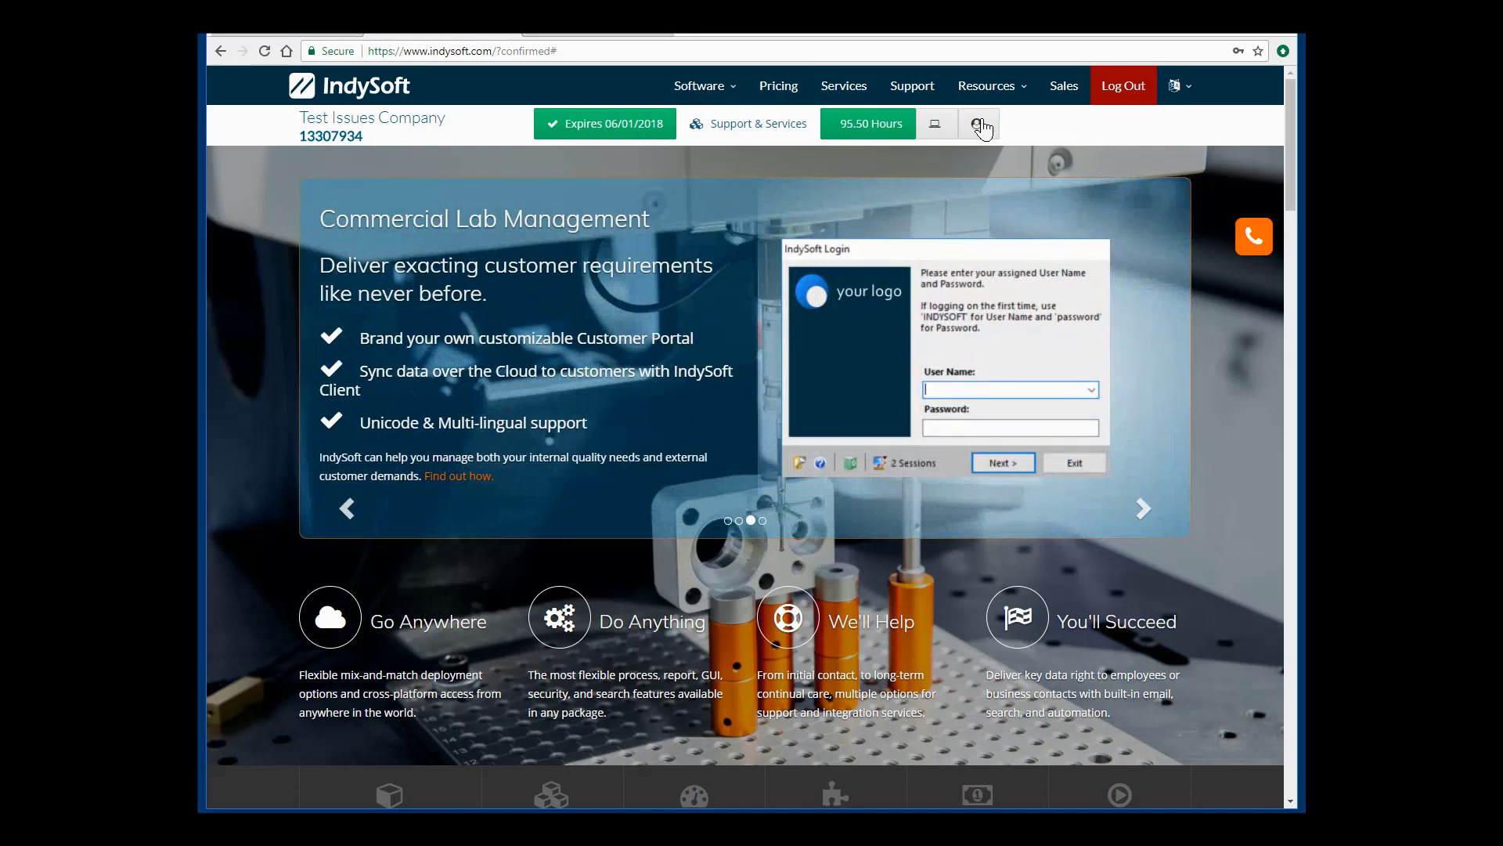
pyautogui.click(978, 126)
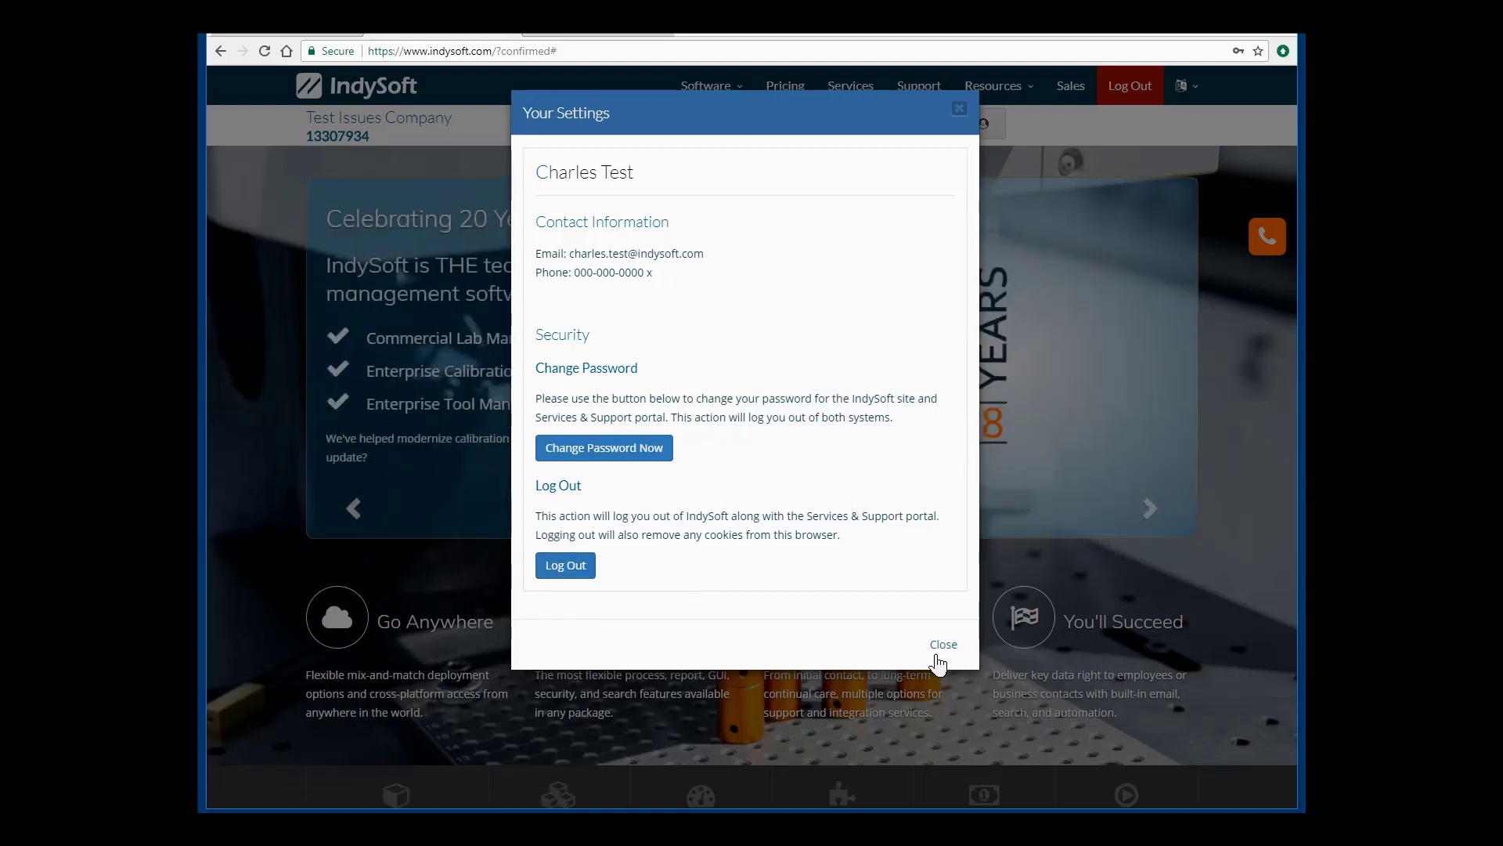
pyautogui.click(940, 654)
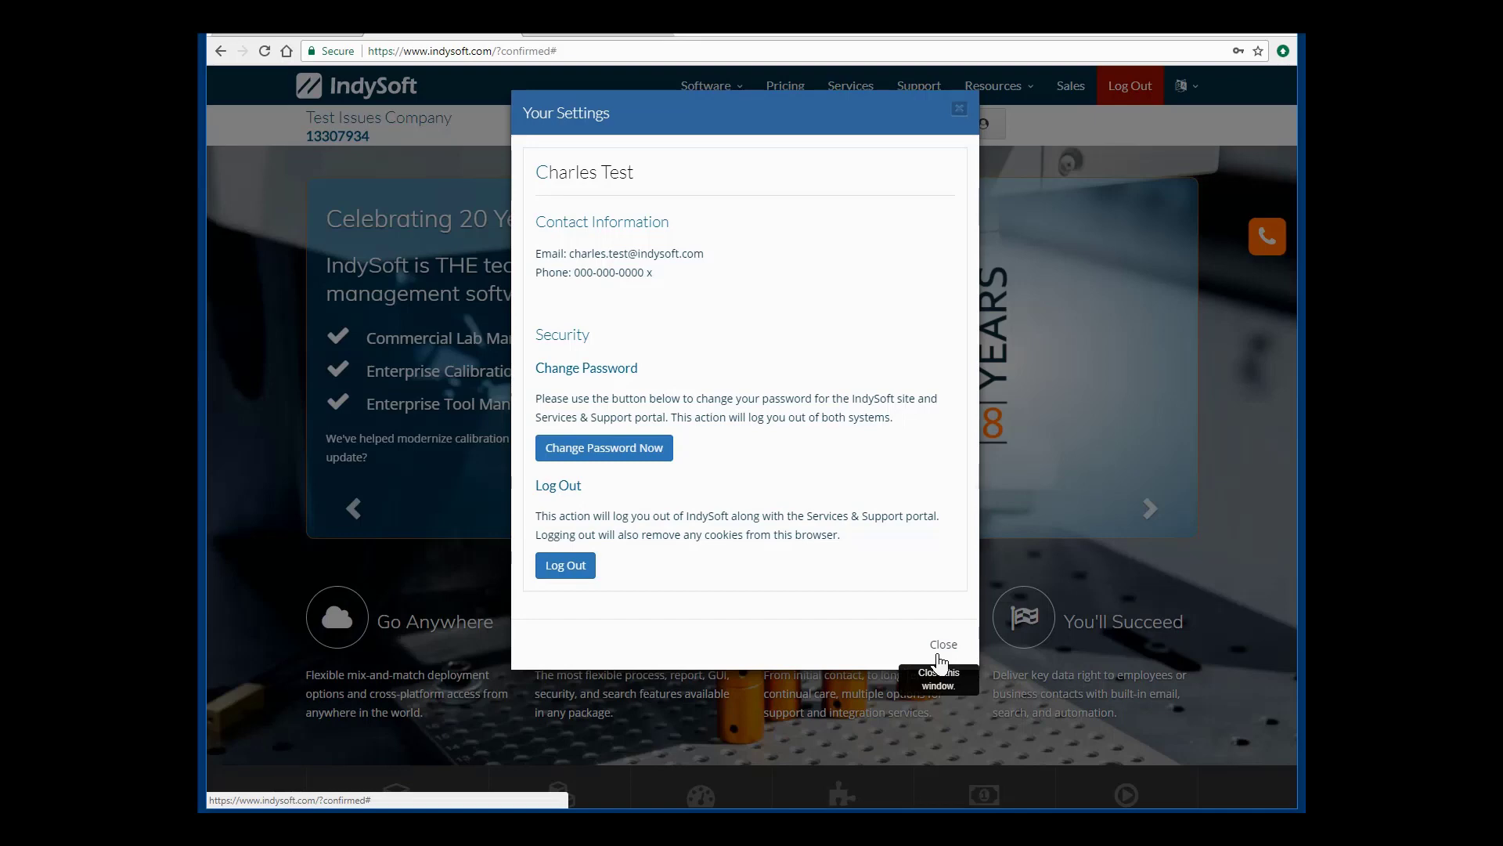
pyautogui.click(942, 654)
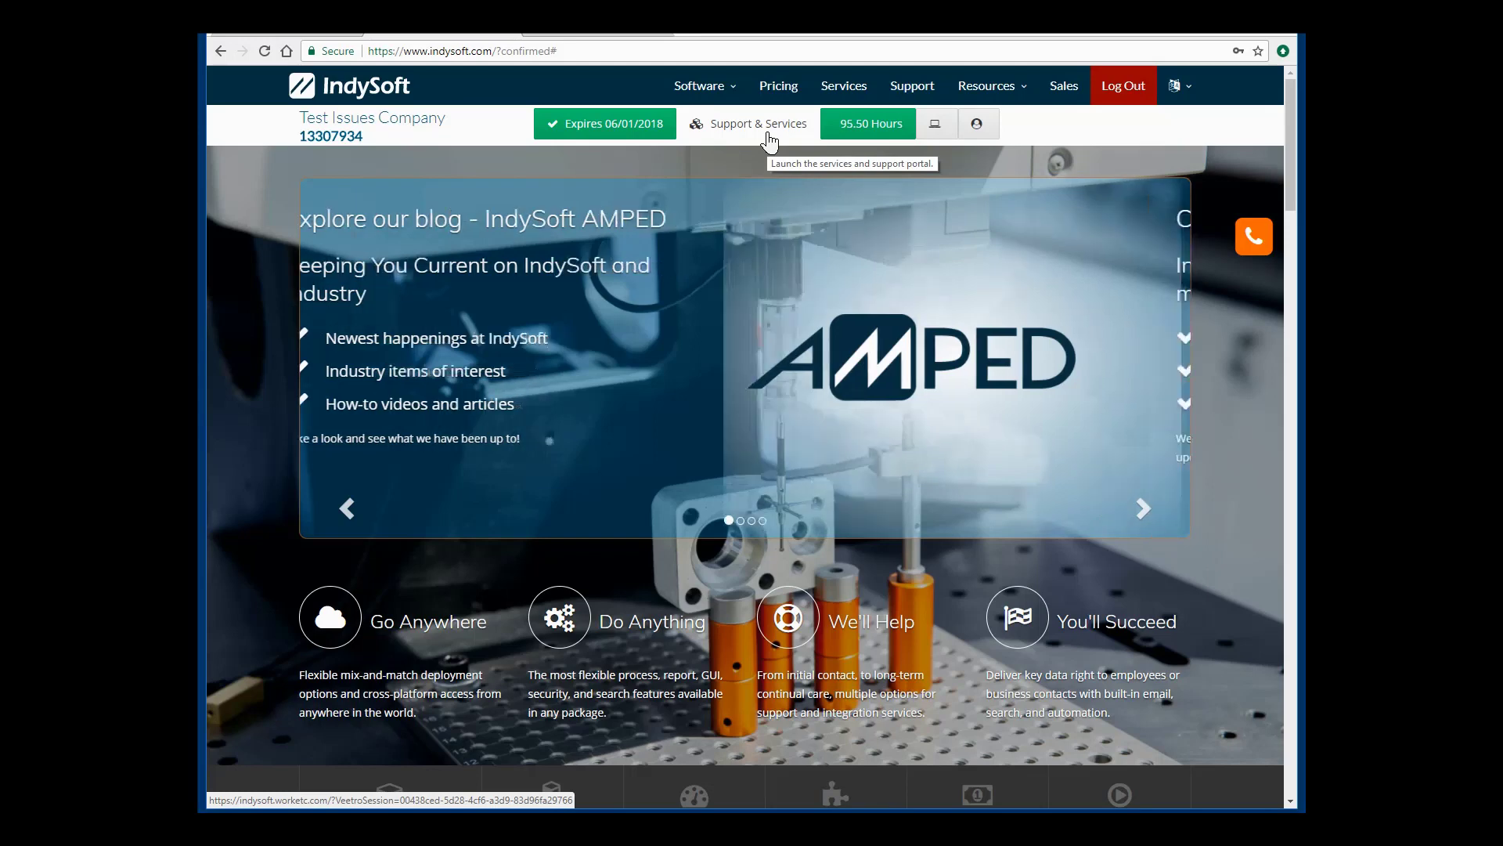
# Launch Support & Services from the account bar and view the empty Projects page.
pyautogui.click(741, 128)
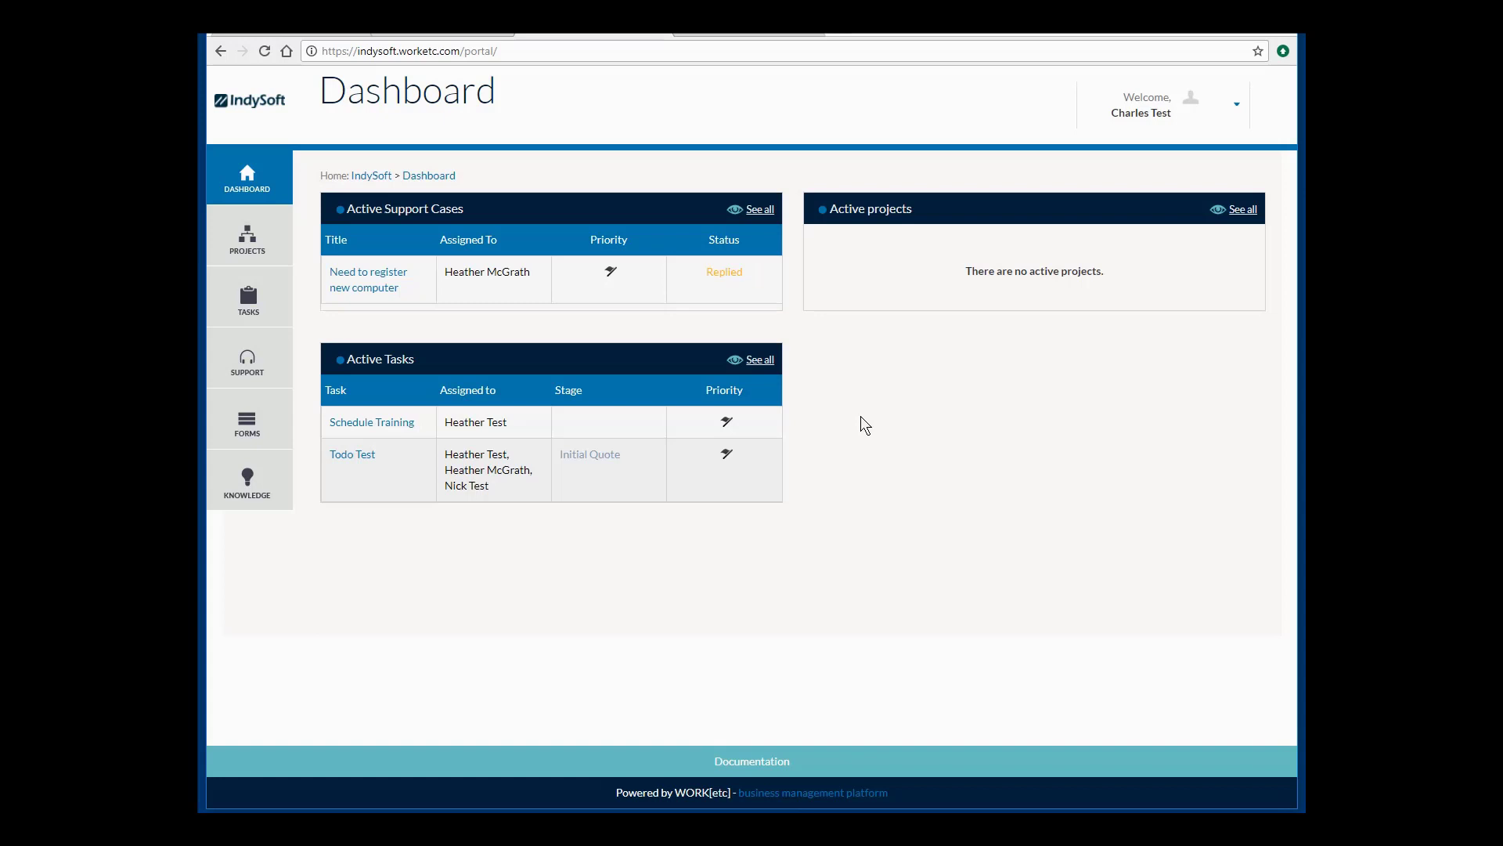
pyautogui.click(249, 242)
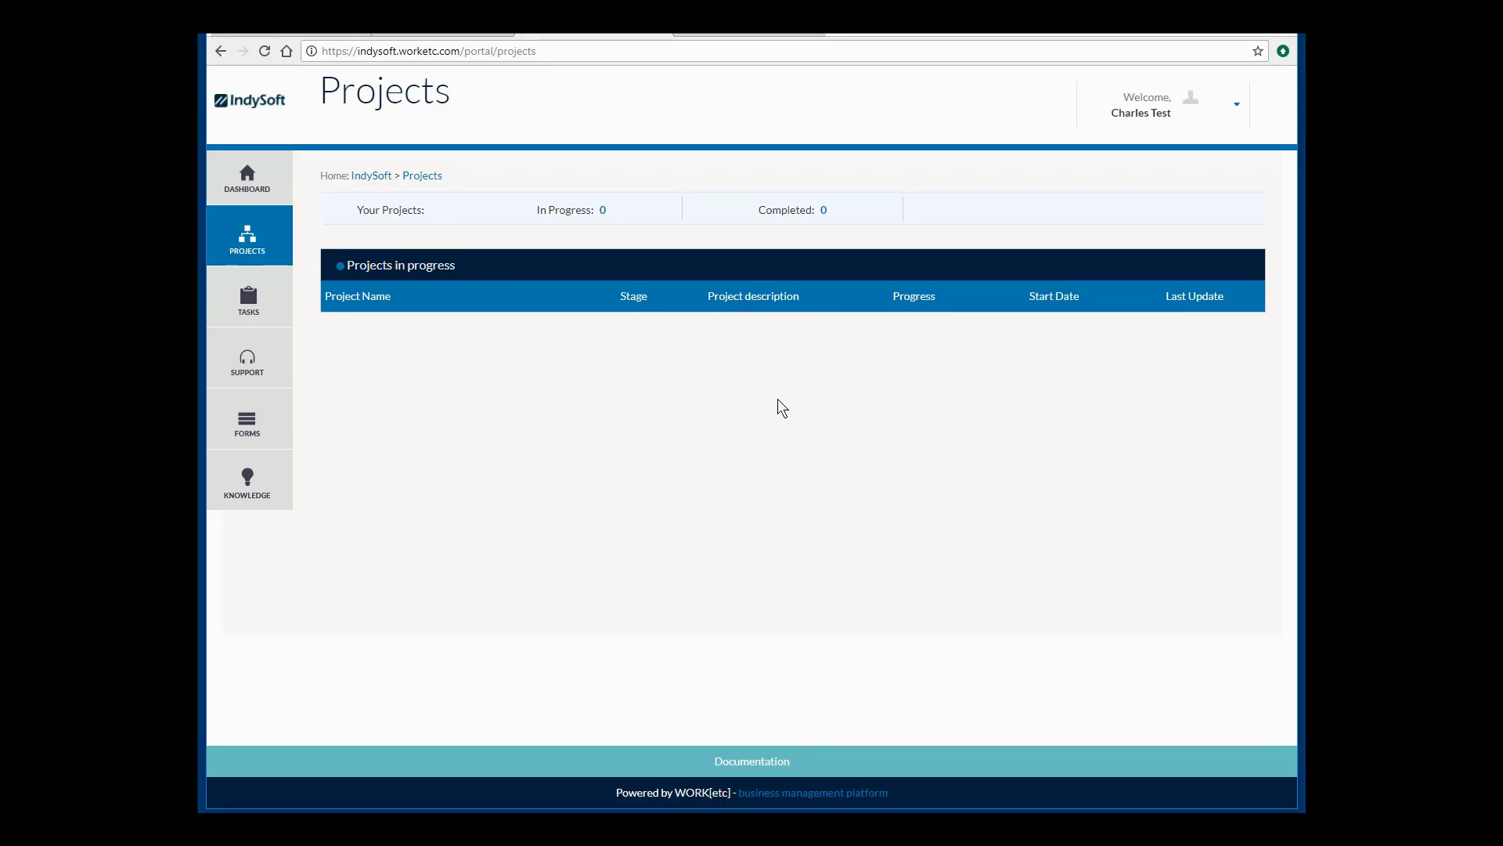
# Check the Tasks list, then view Support's 1 in-progress and 3 closed cases.
pyautogui.click(249, 296)
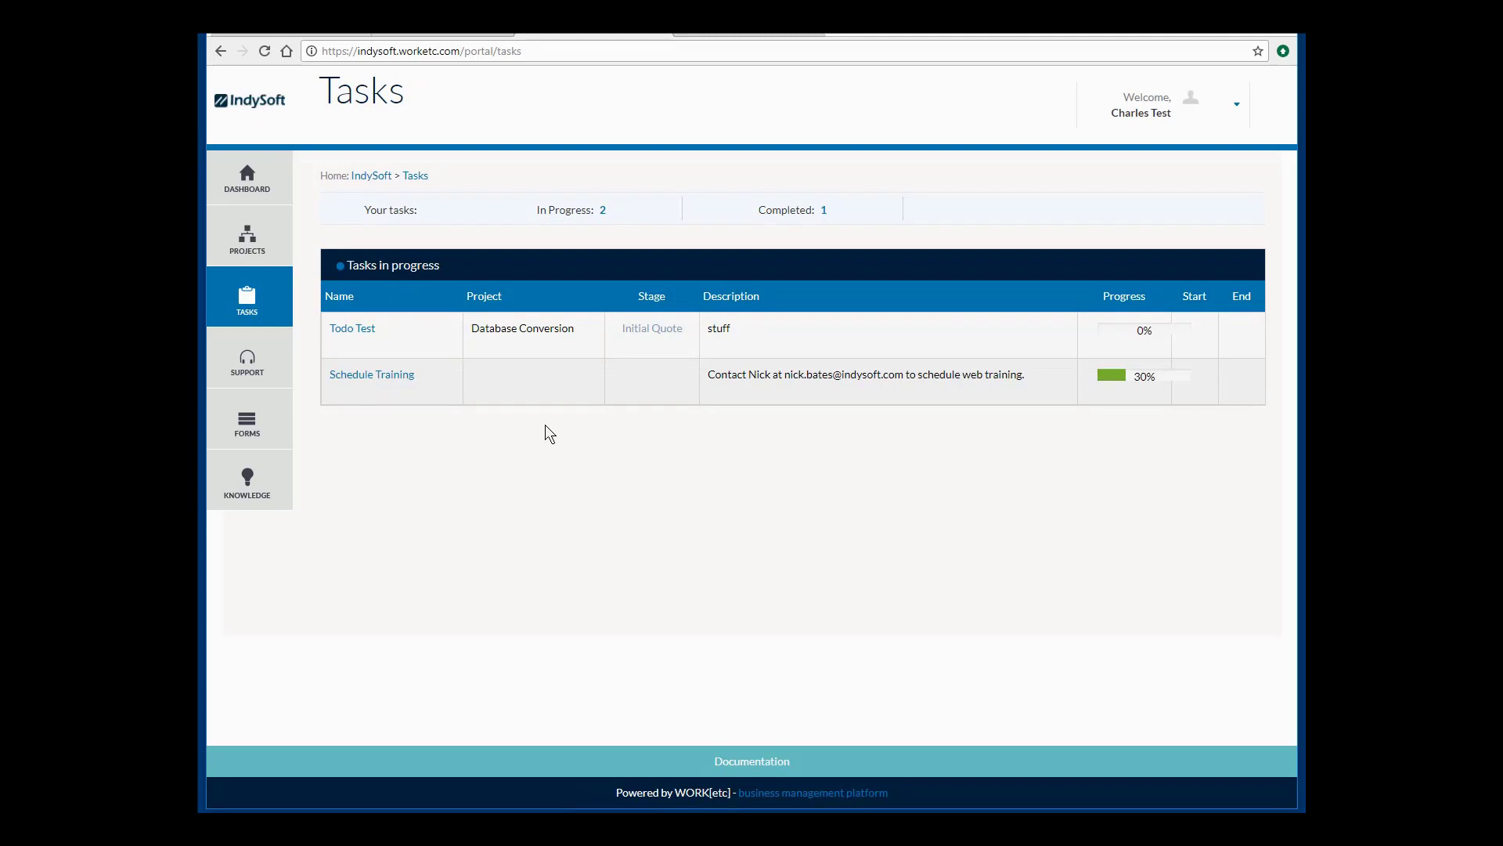
pyautogui.click(268, 378)
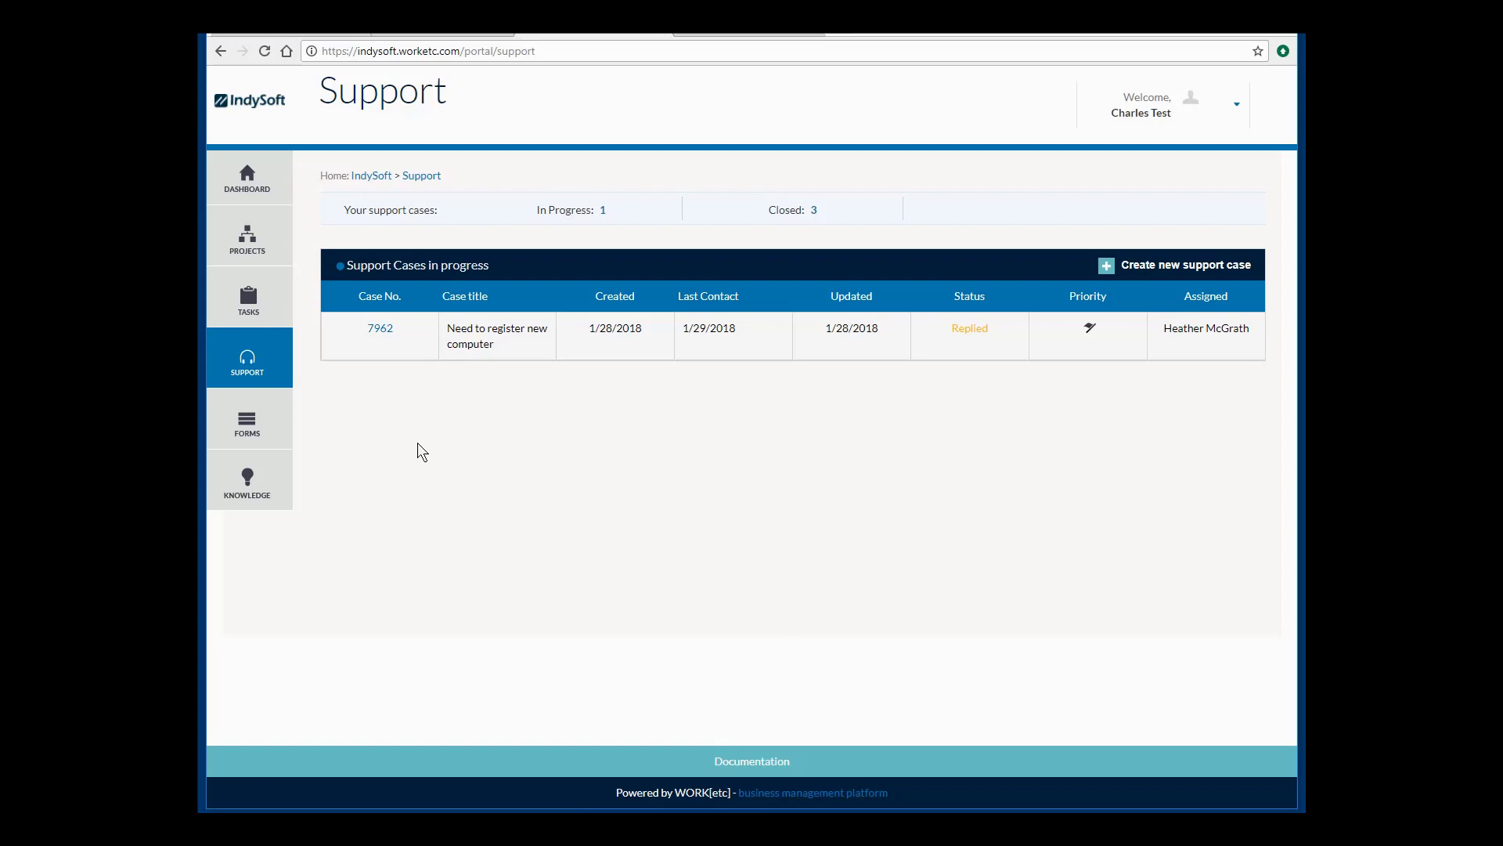
# Go to FORMS to view the single Referral Partner Application web form.
pyautogui.click(274, 406)
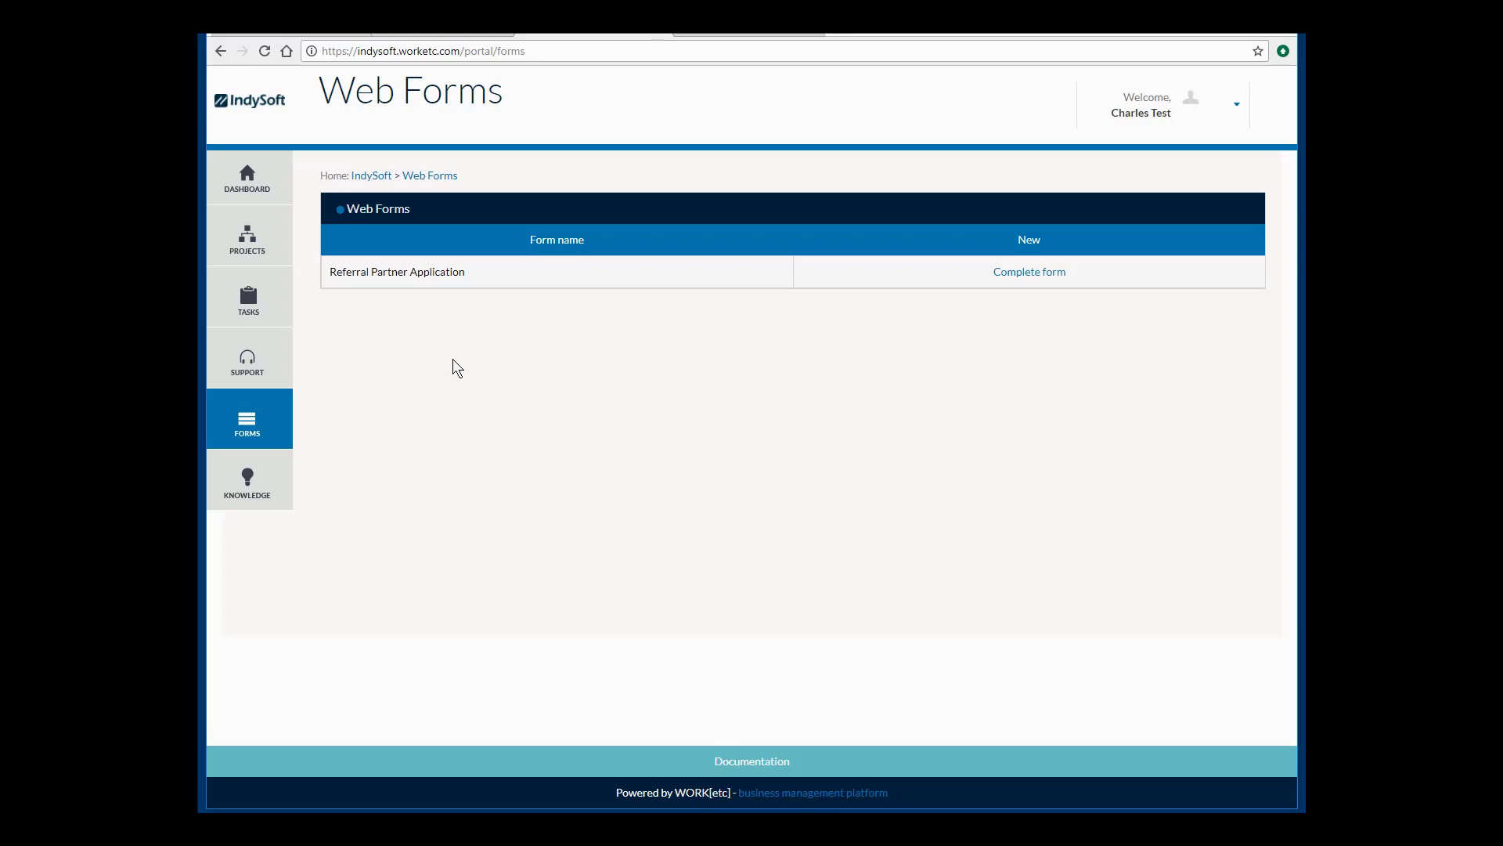
# Go to KNOWLEDGE to browse six help categories, including Customer Portal and Help with Sales.
pyautogui.click(268, 479)
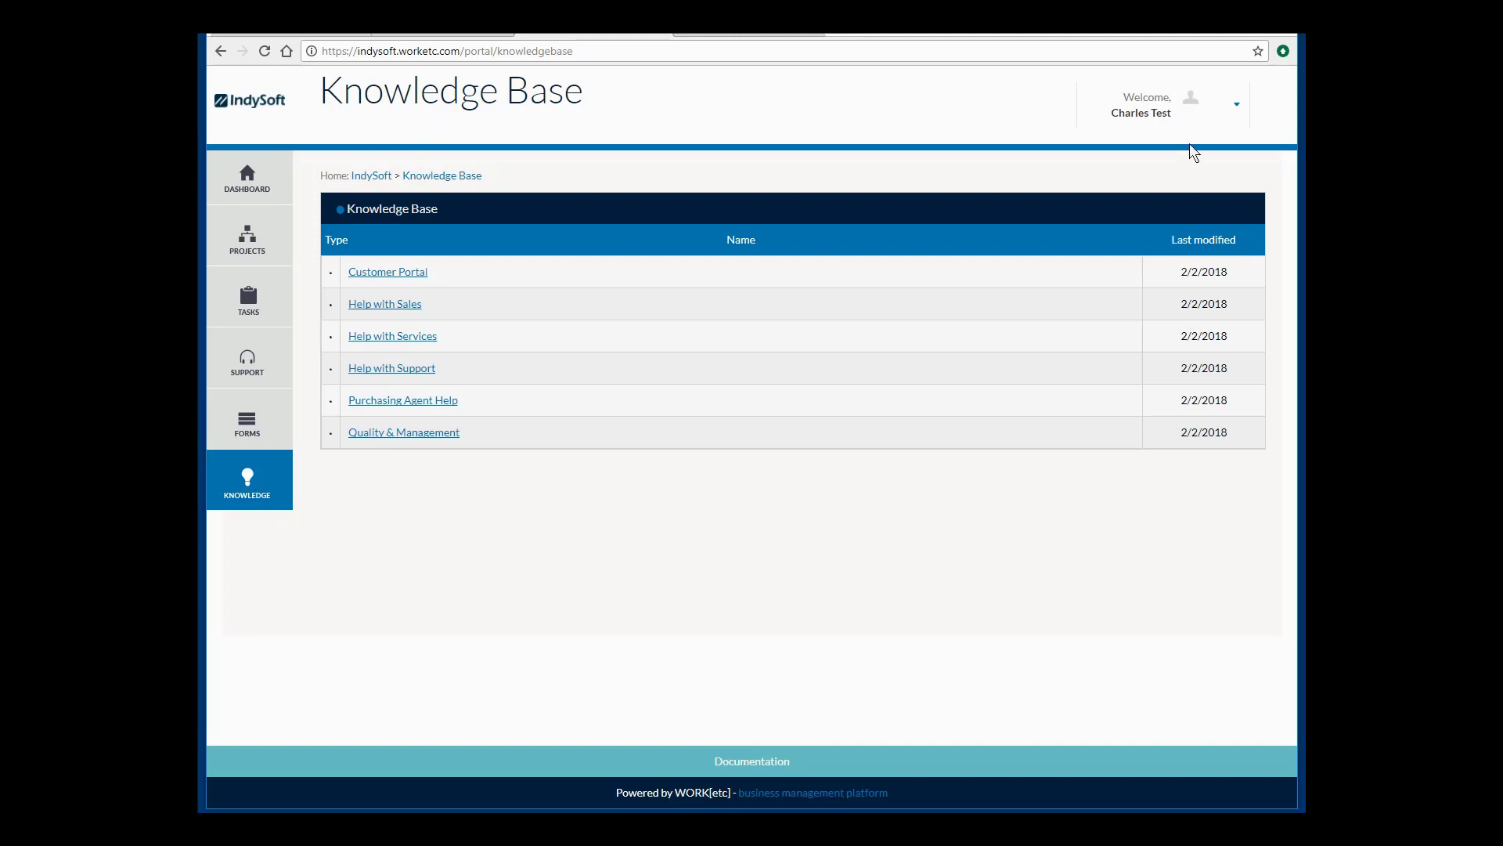
# Open My Account from the Welcome menu and select the Primary Email value.
pyautogui.click(1235, 106)
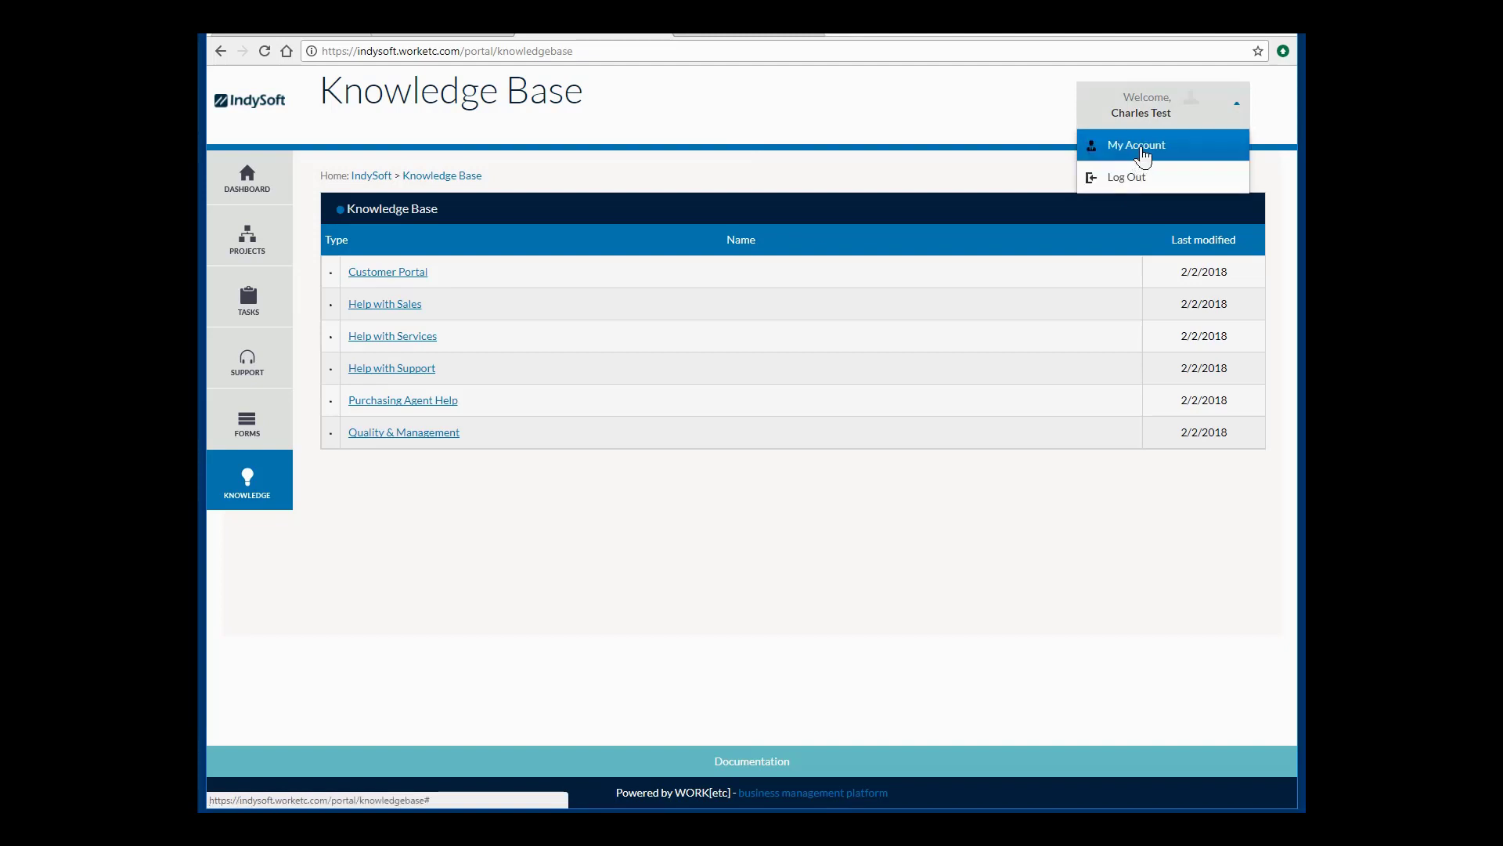
pyautogui.click(1141, 148)
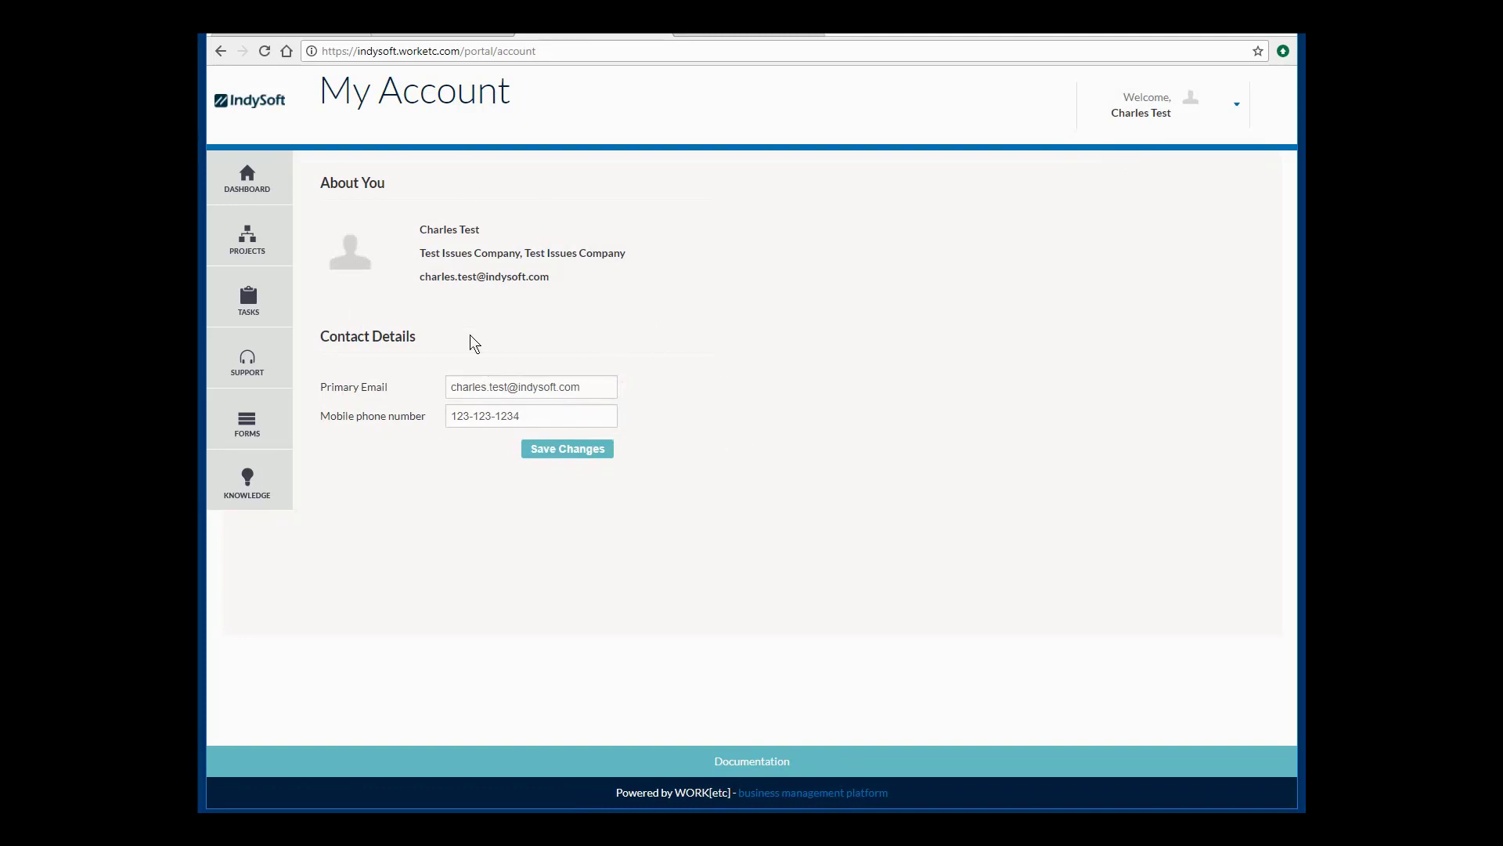
pyautogui.click(571, 386)
pyautogui.tripleClick(572, 386)
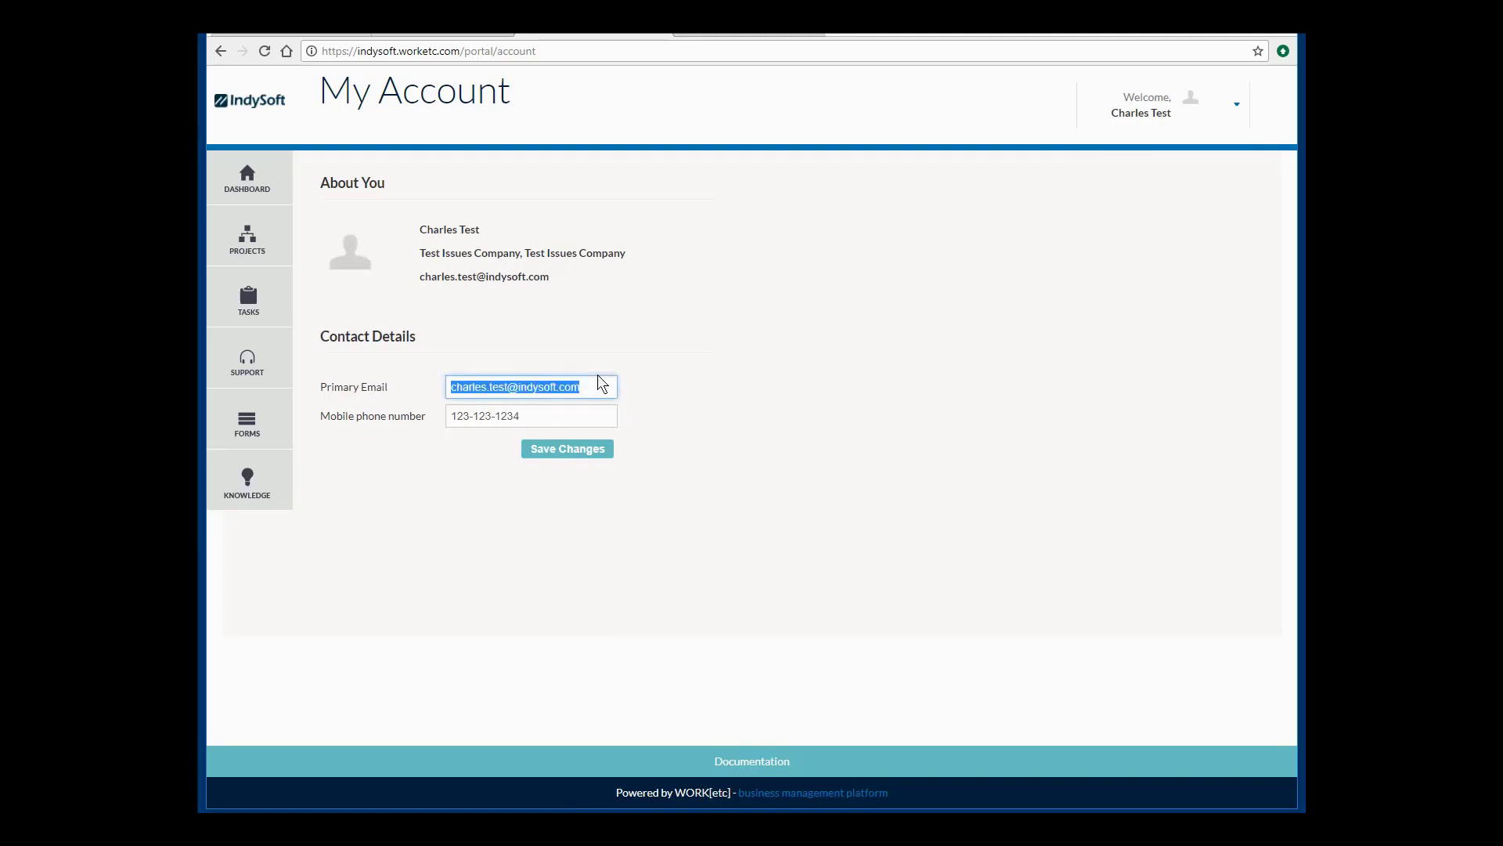
pyautogui.click(933, 450)
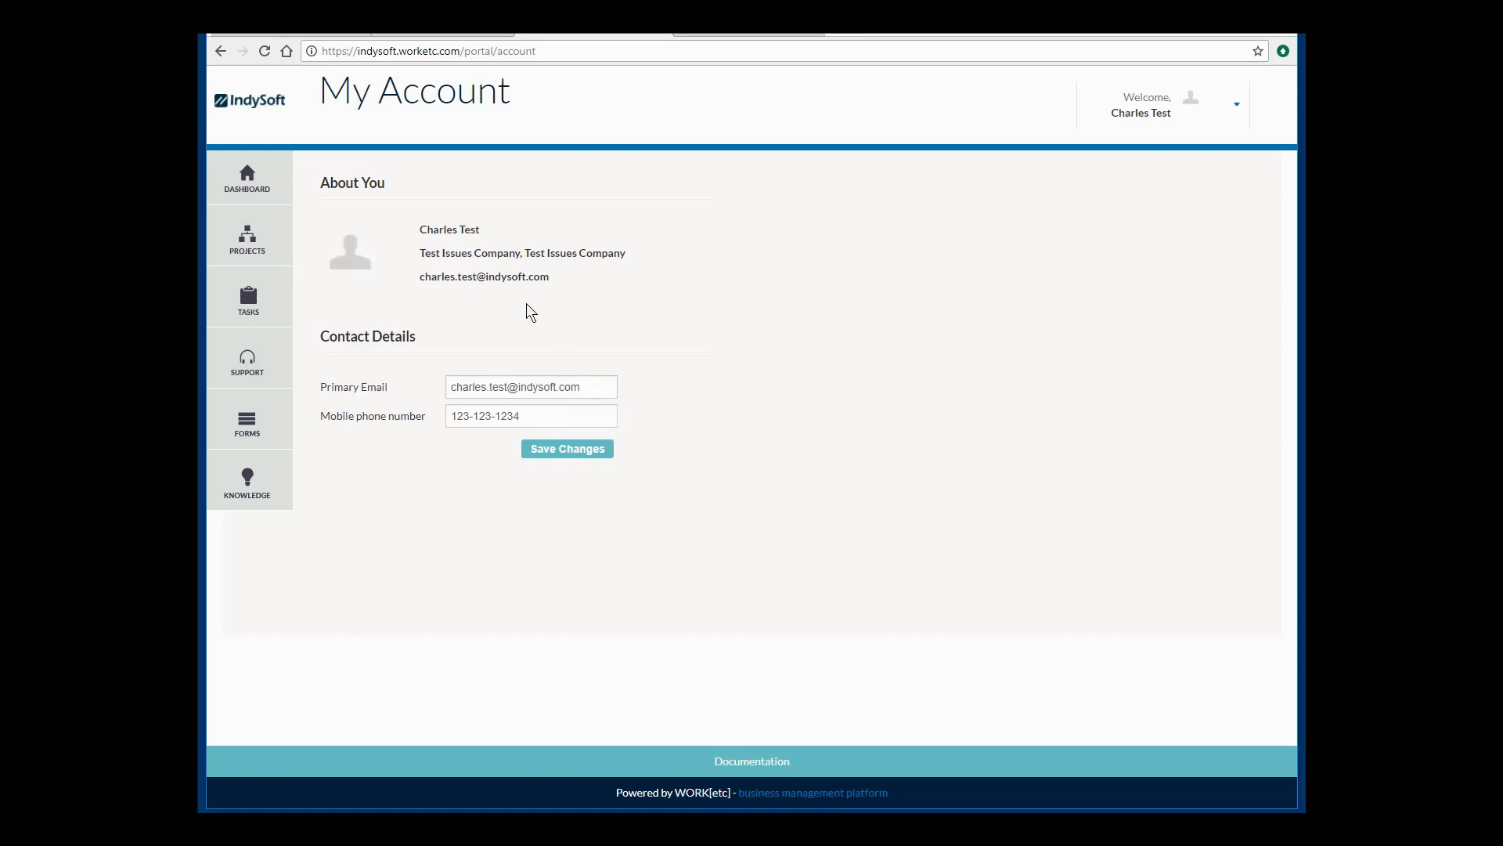
# On the web client tab, log in to IndySoft with the user name and password.
pyautogui.click(407, 30)
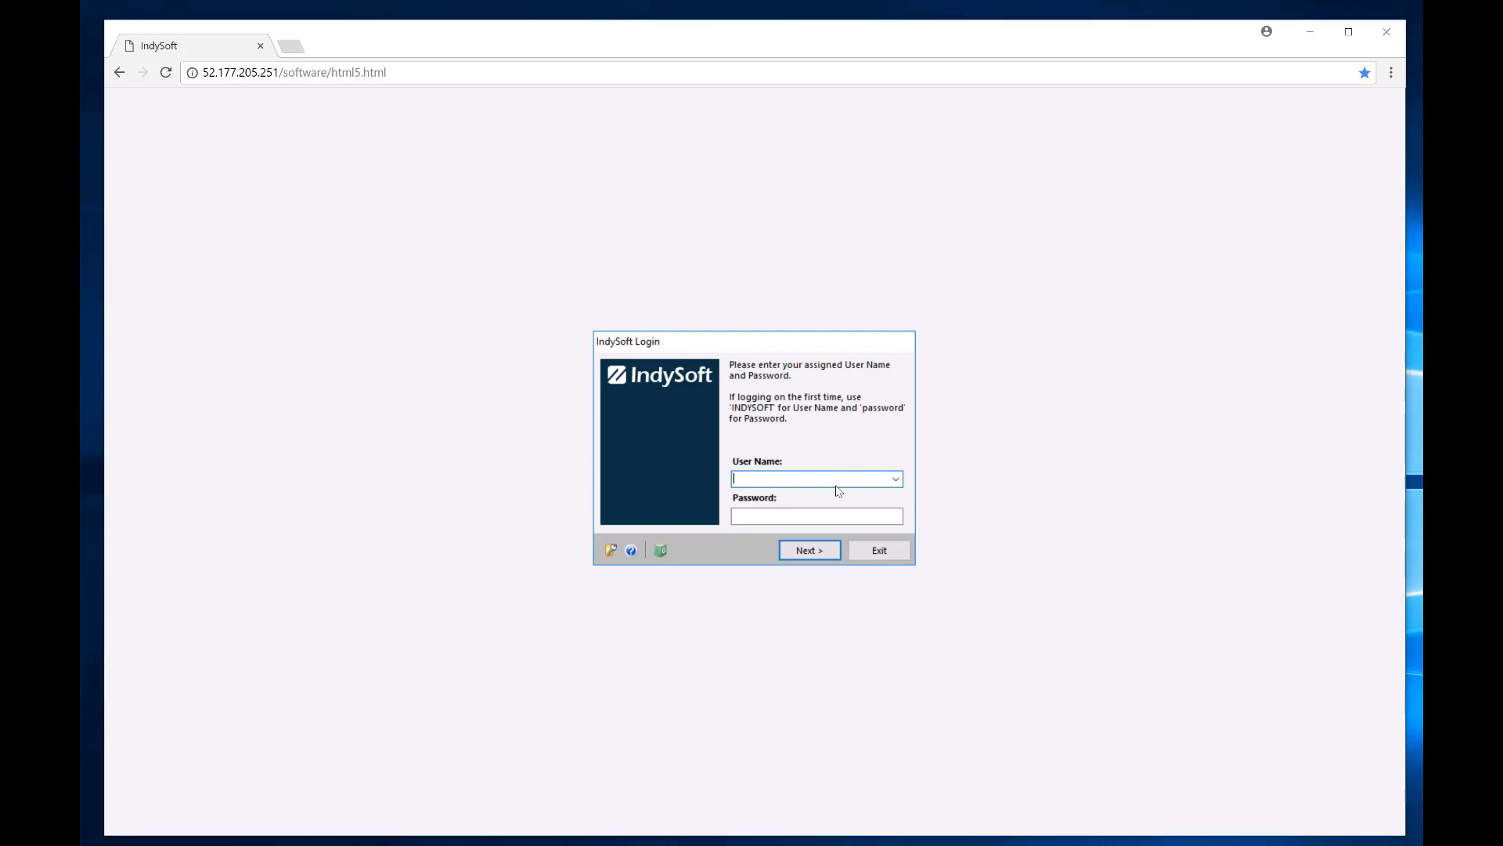
pyautogui.write('INDYSOFT')
pyautogui.press('Tab')
pyautogui.write('password')
pyautogui.press('Return')
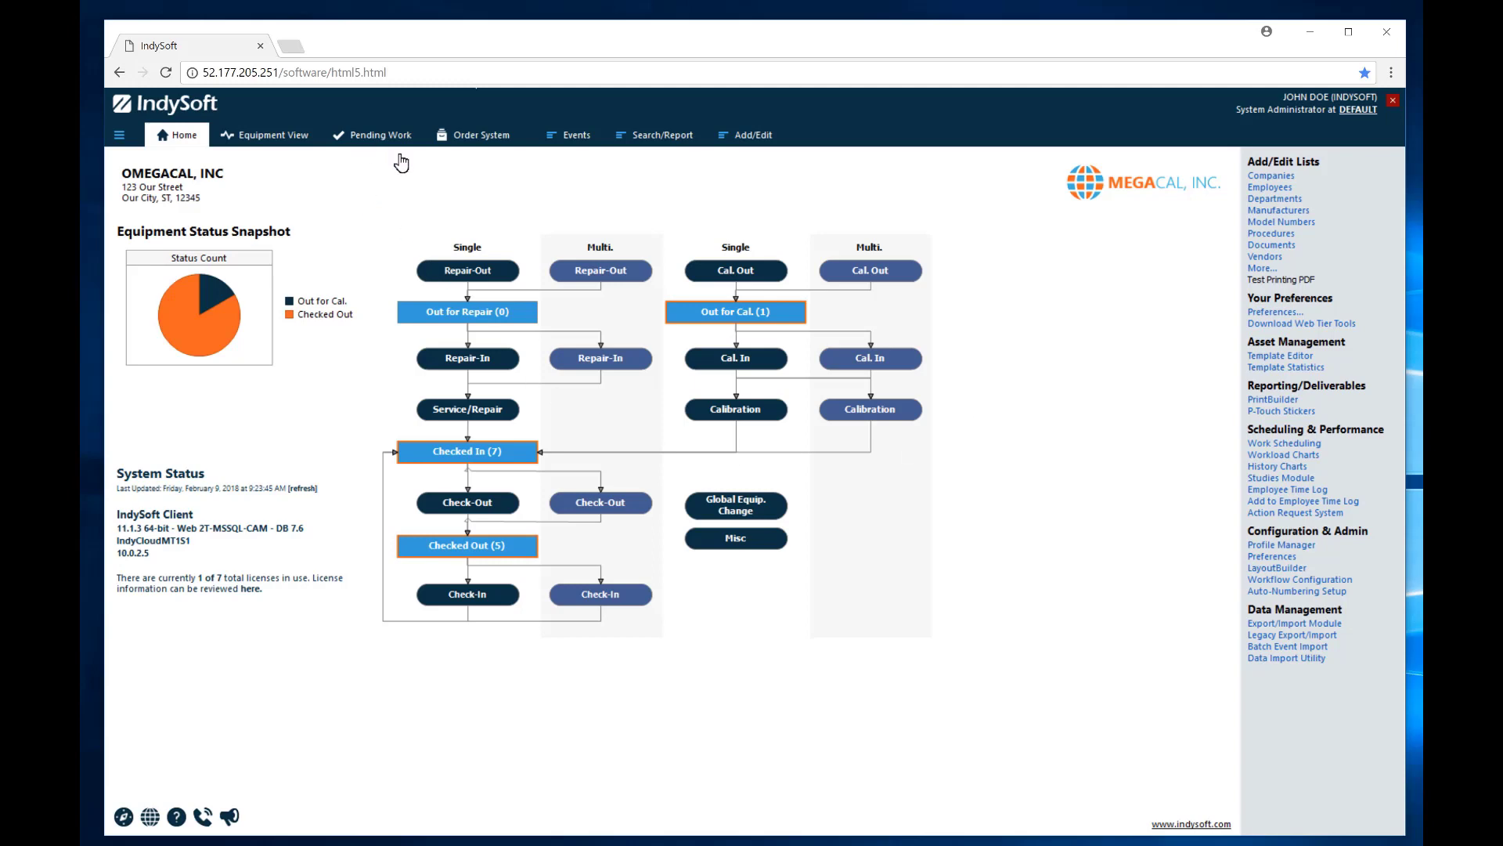
# Create a new vendor purchase order from Pending Work's Vendor POs list.
pyautogui.click(369, 138)
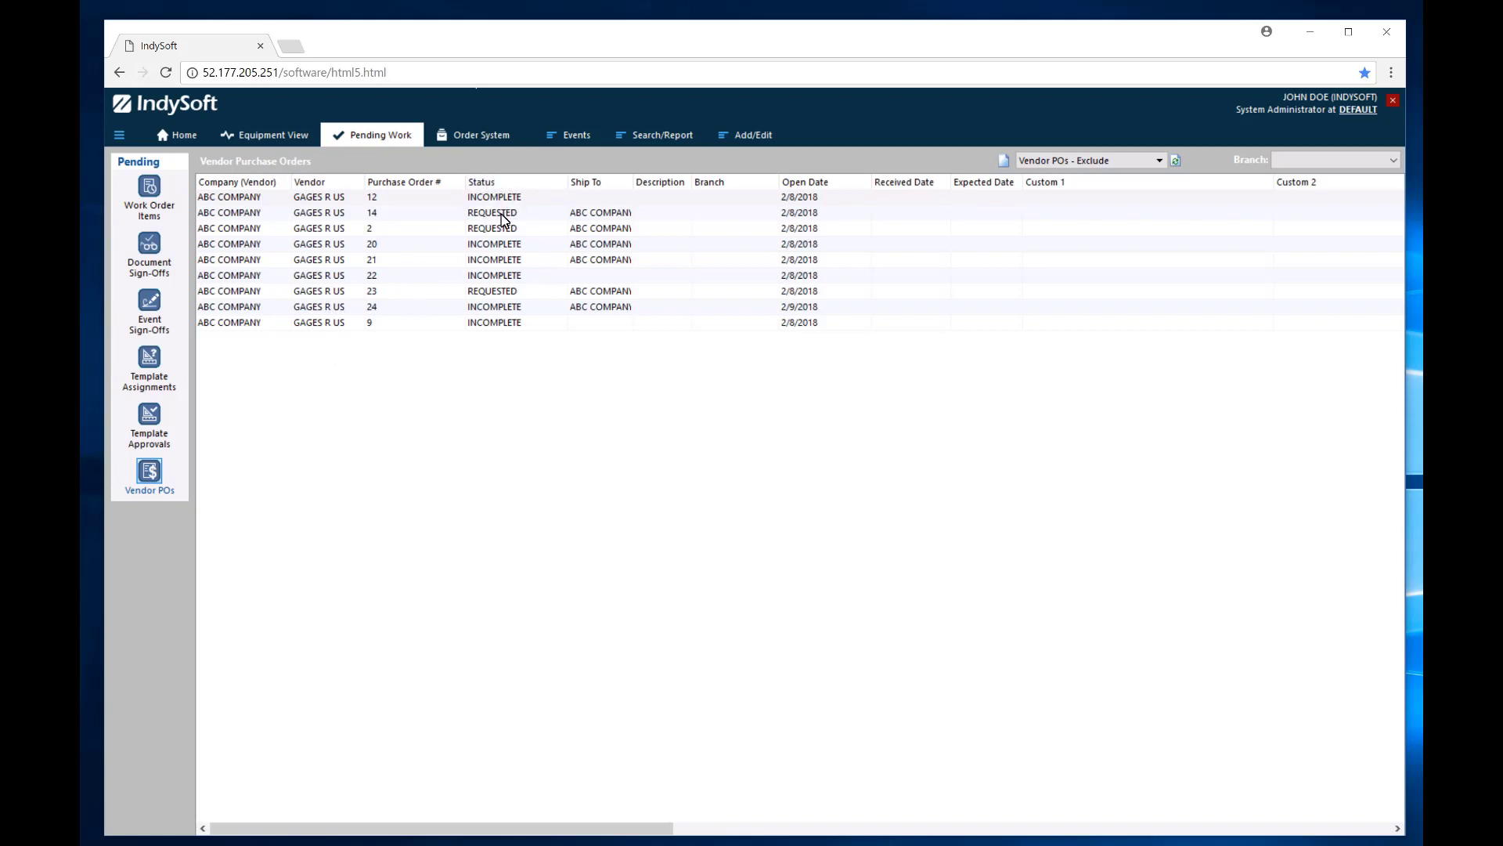
pyautogui.click(1005, 164)
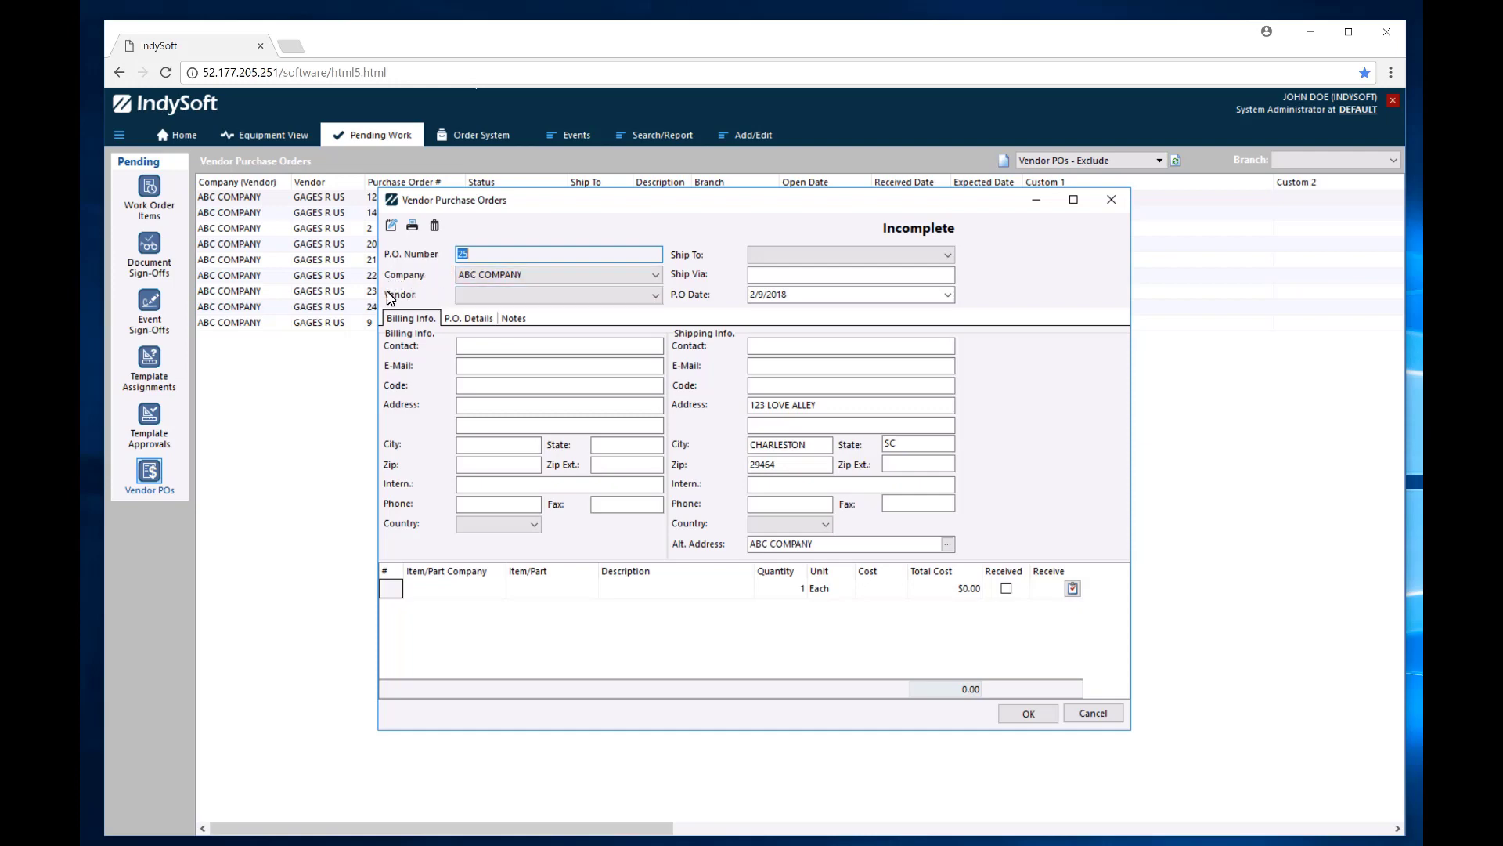
# Set the order's vendor to GAGES R US and ship-to company to ABC COMPANY.
pyautogui.click(651, 296)
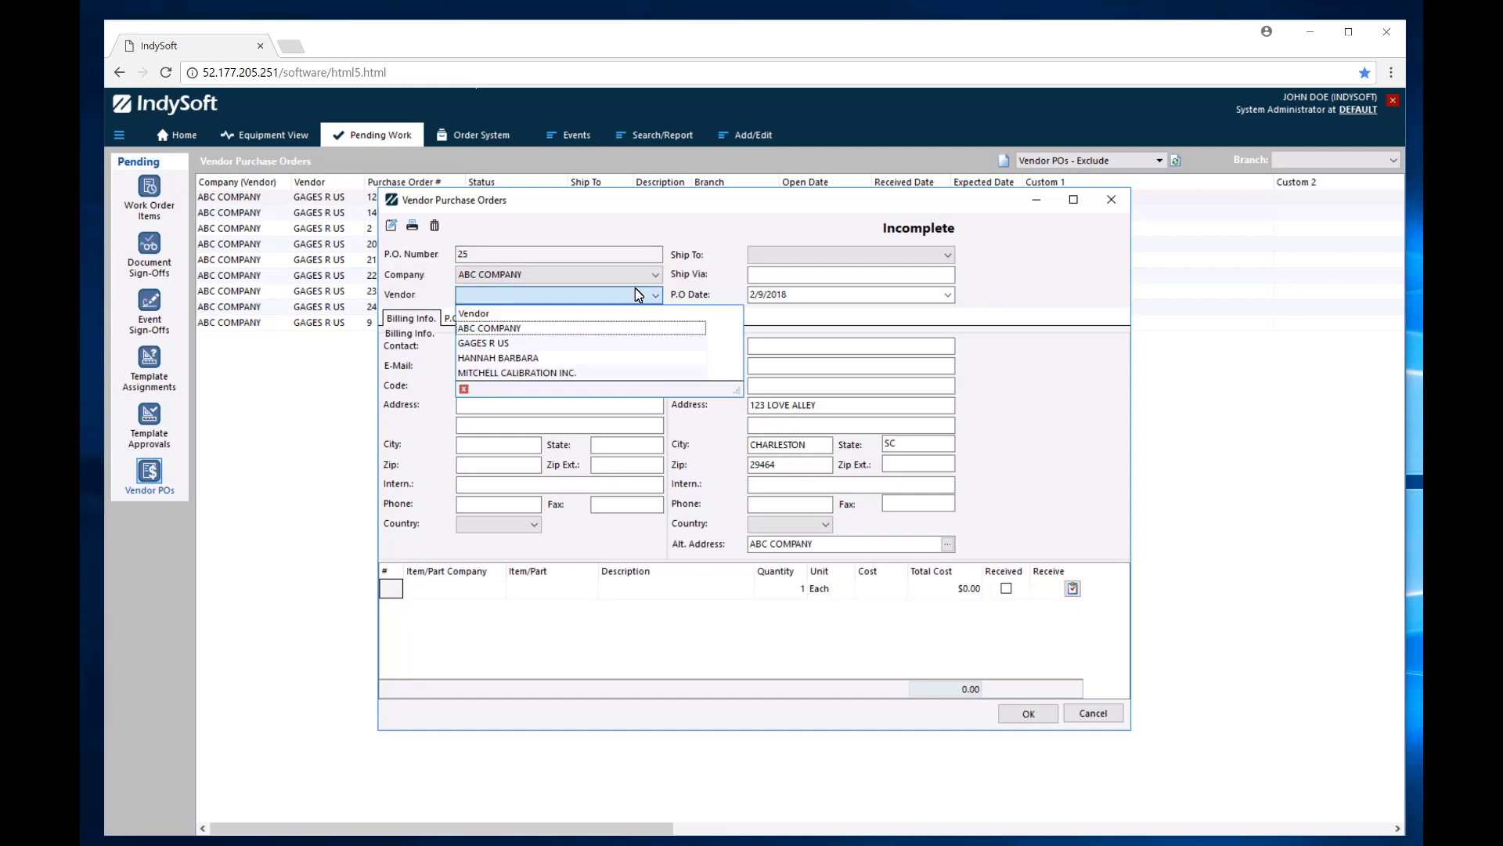
pyautogui.click(492, 339)
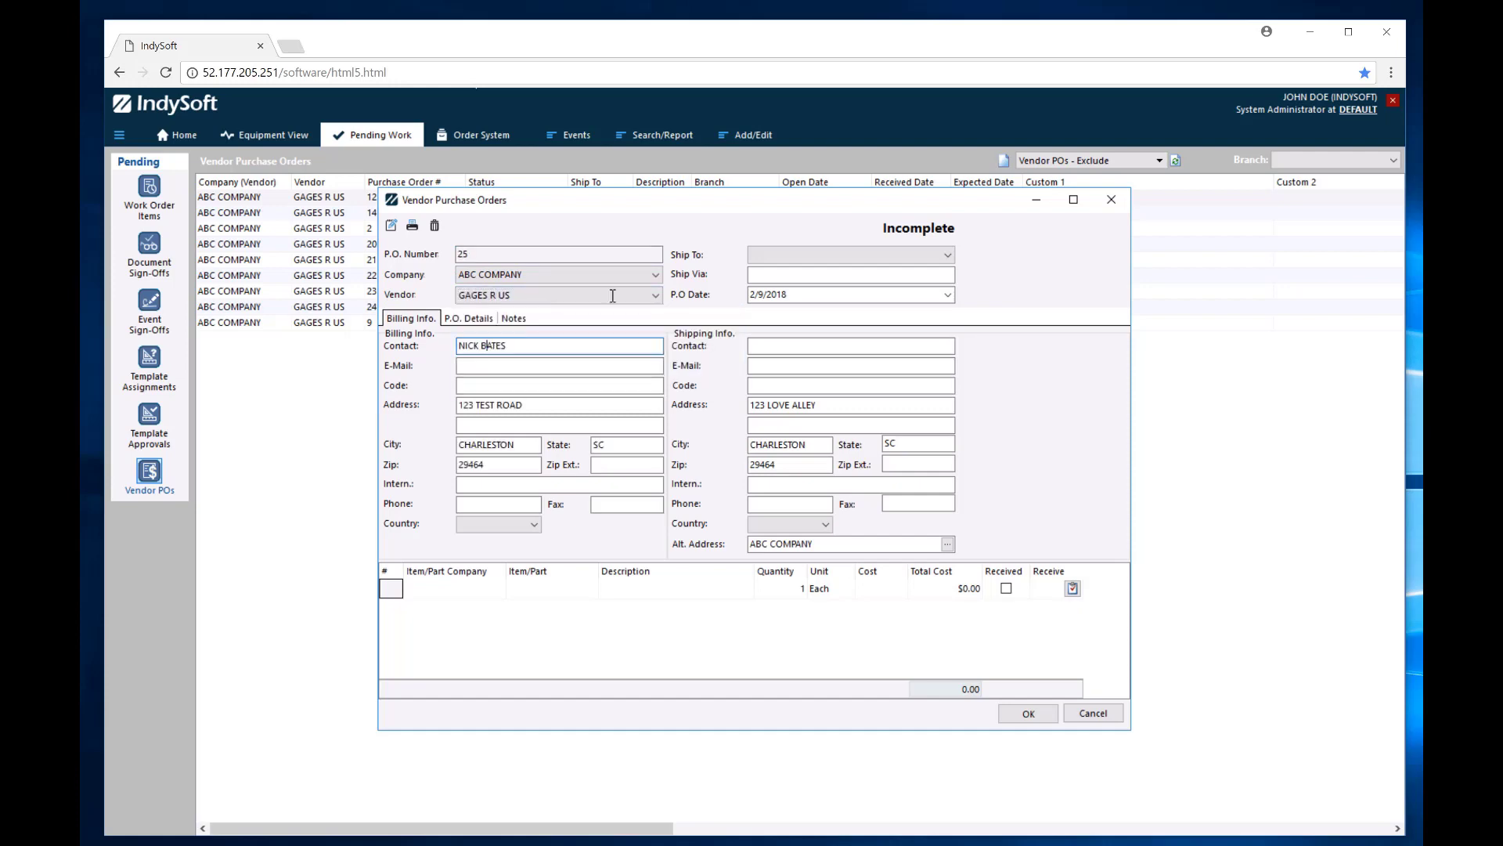
pyautogui.click(946, 254)
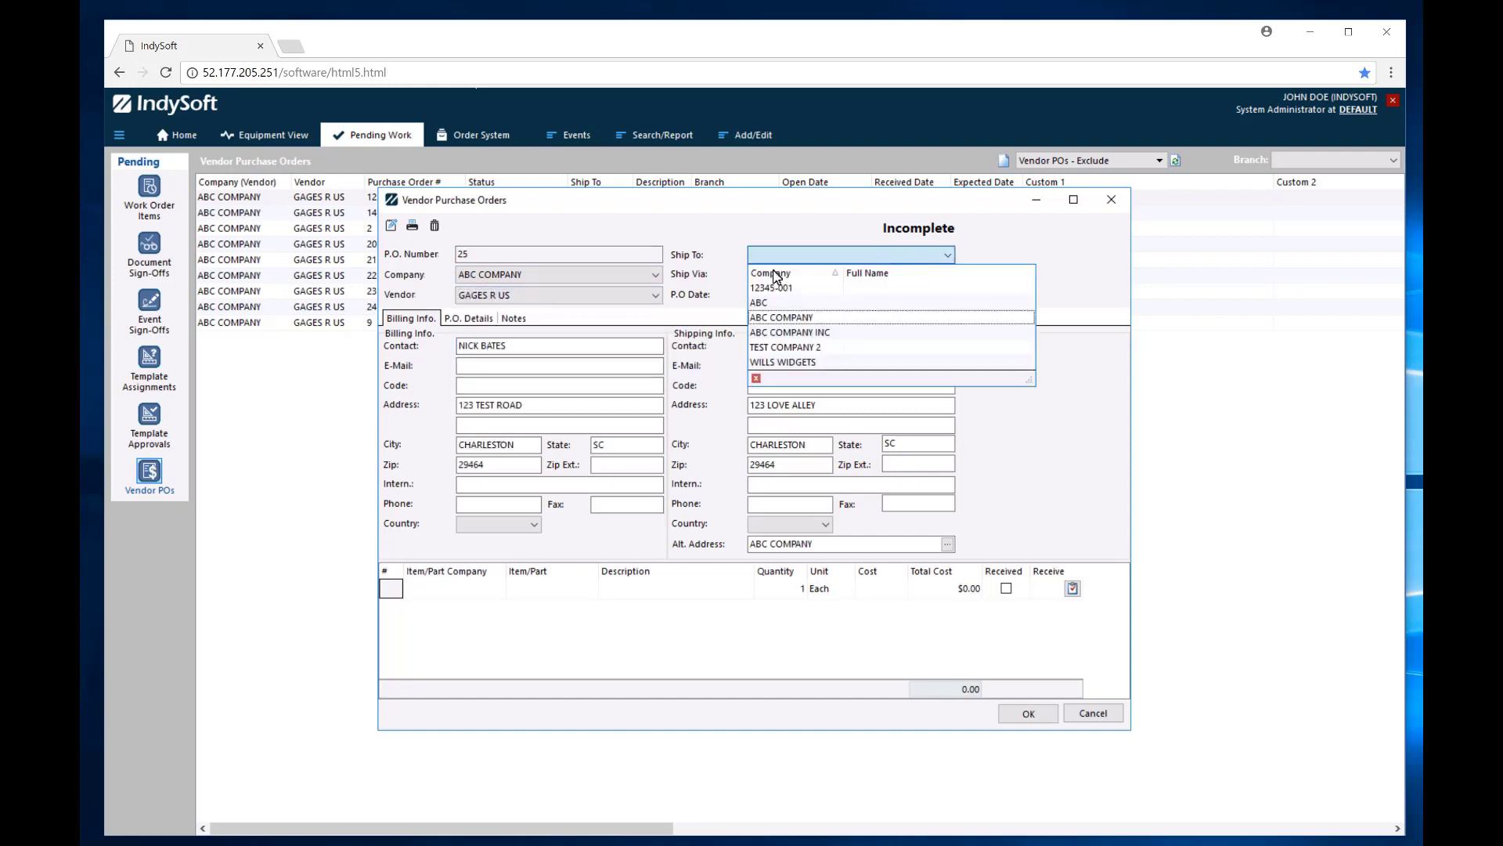
pyautogui.click(786, 317)
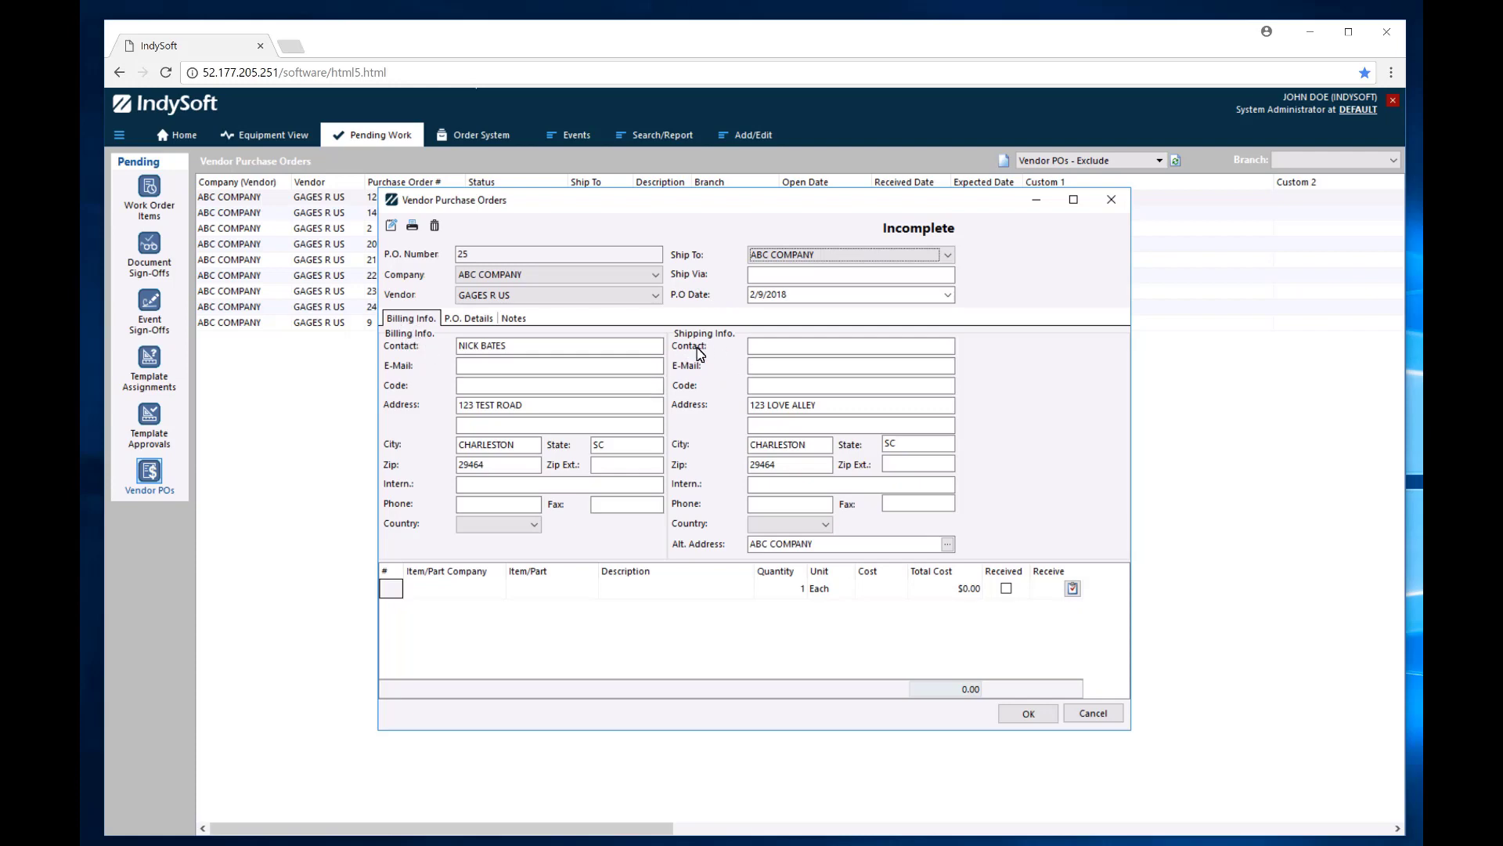
# Add a first line for ABC COMPANY part P-123 battery.
pyautogui.click(449, 594)
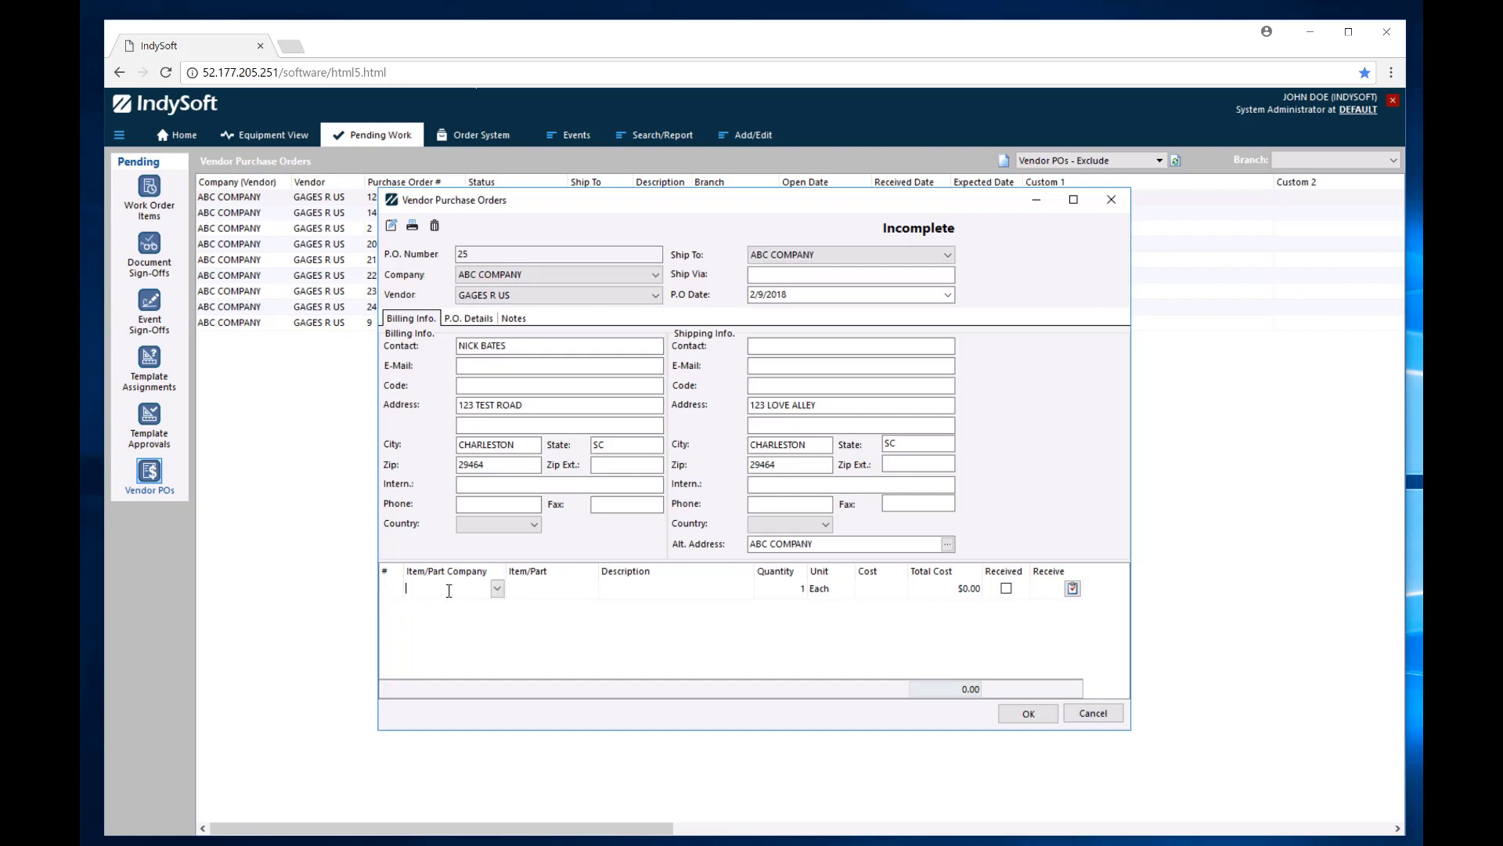
pyautogui.click(449, 592)
pyautogui.click(427, 647)
pyautogui.click(555, 595)
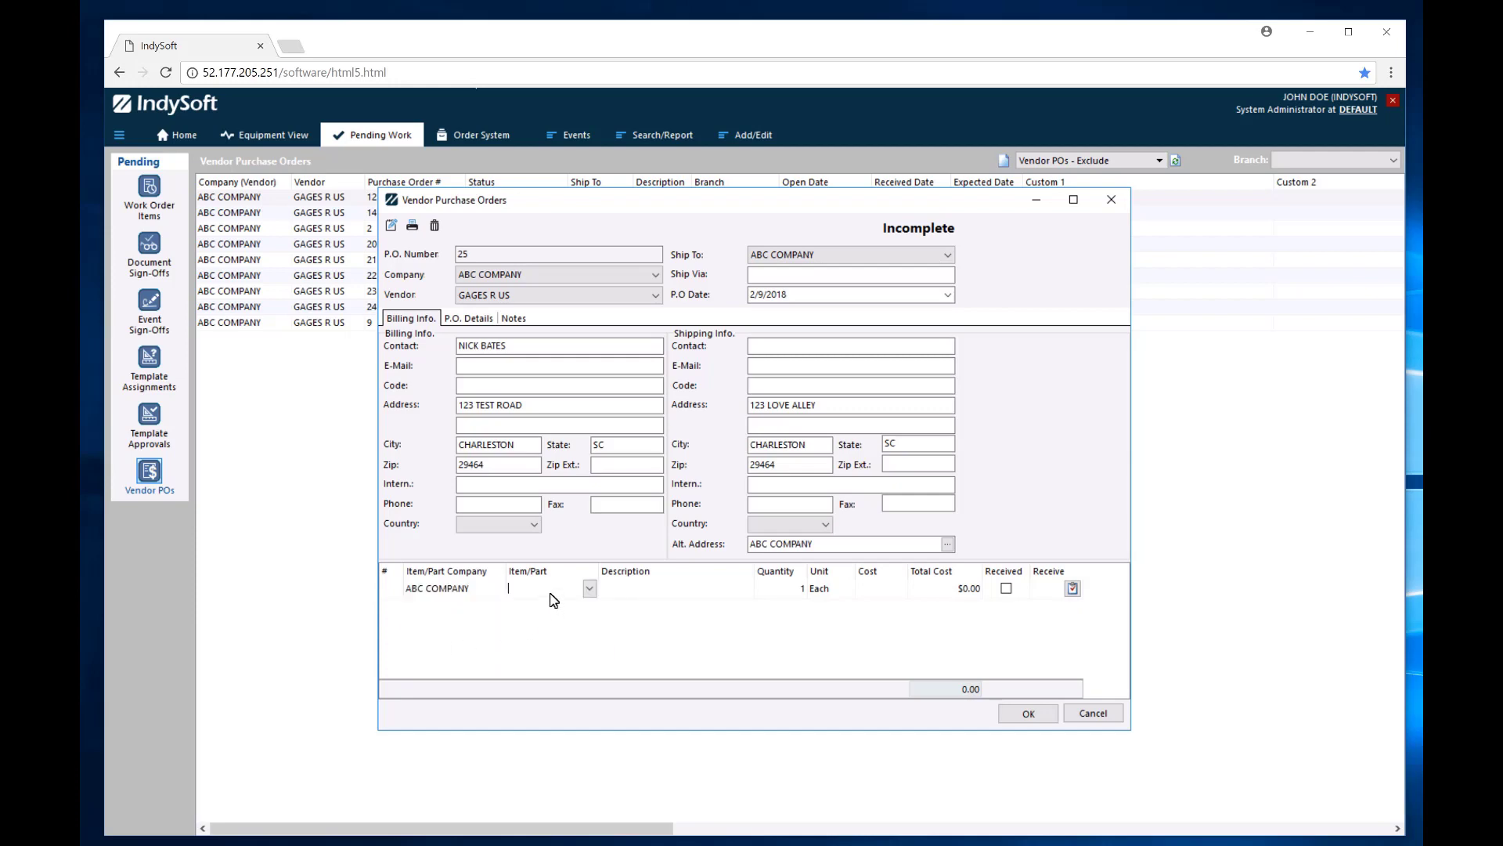
pyautogui.click(589, 589)
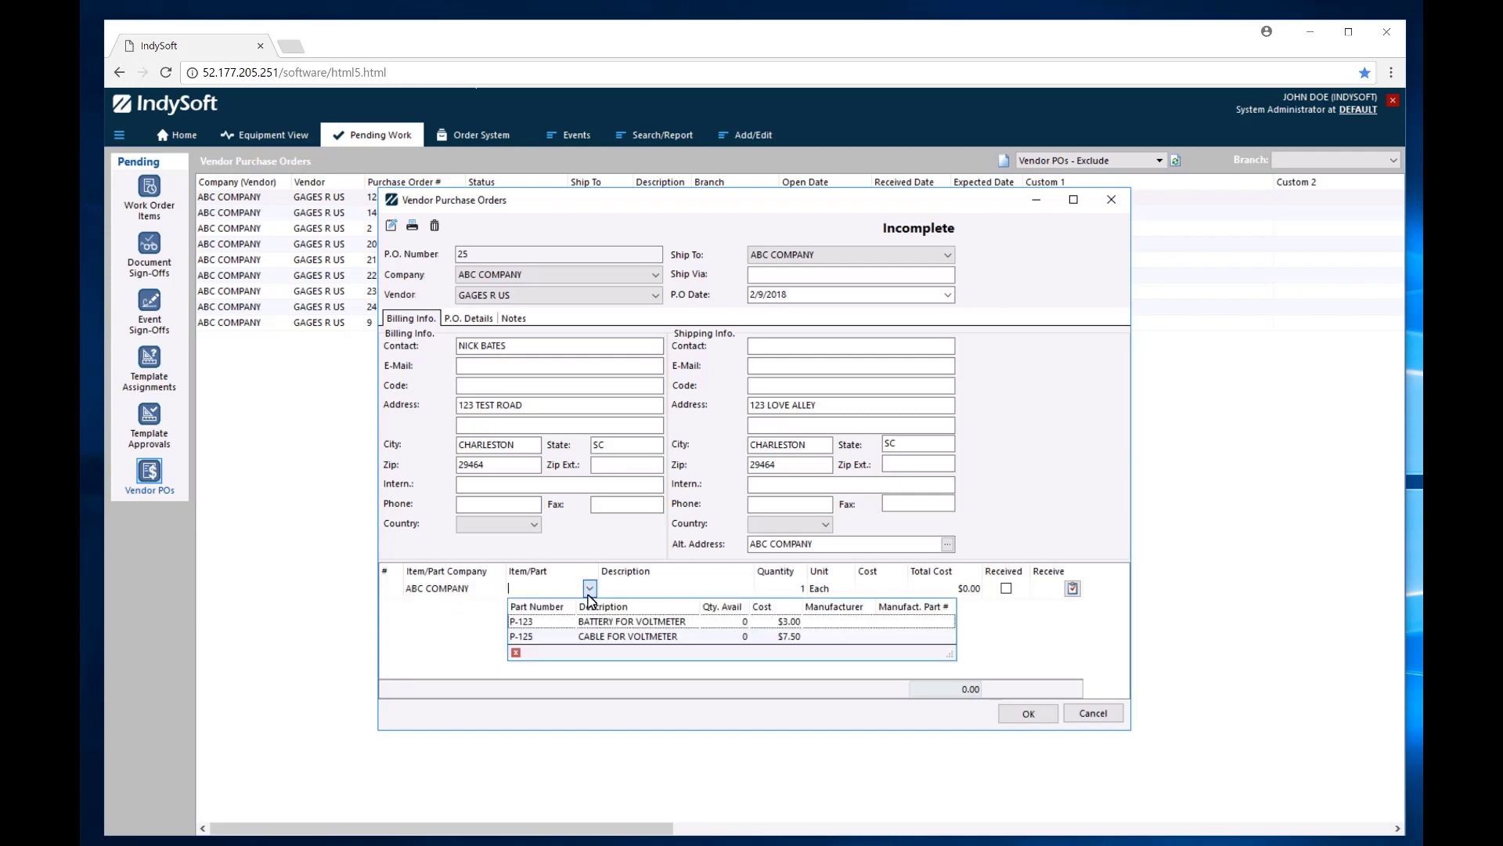
pyautogui.click(616, 622)
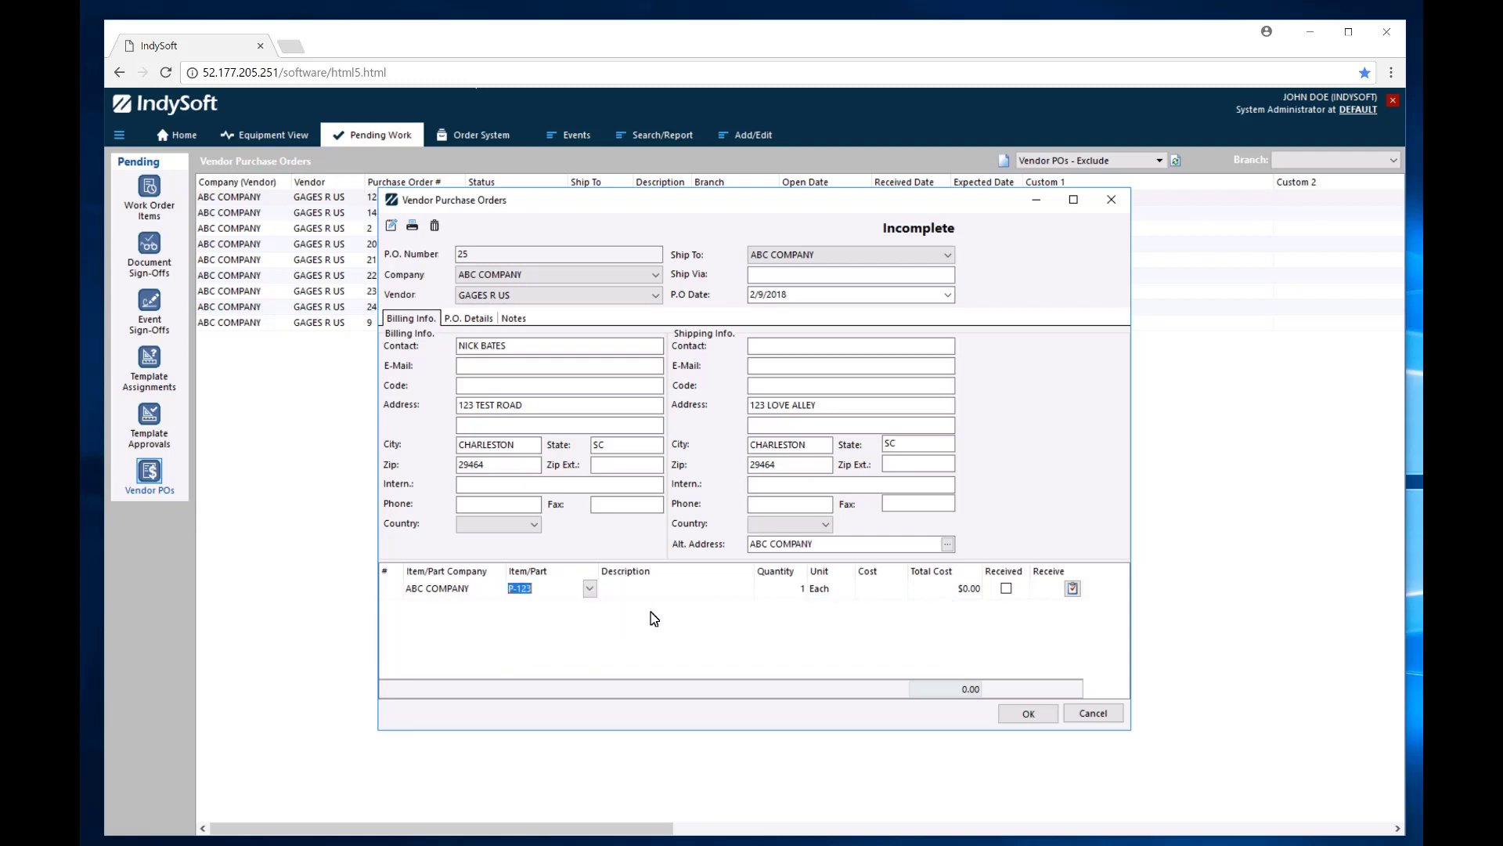
pyautogui.press('Tab')
pyautogui.press('Tab')
pyautogui.press('Tab')
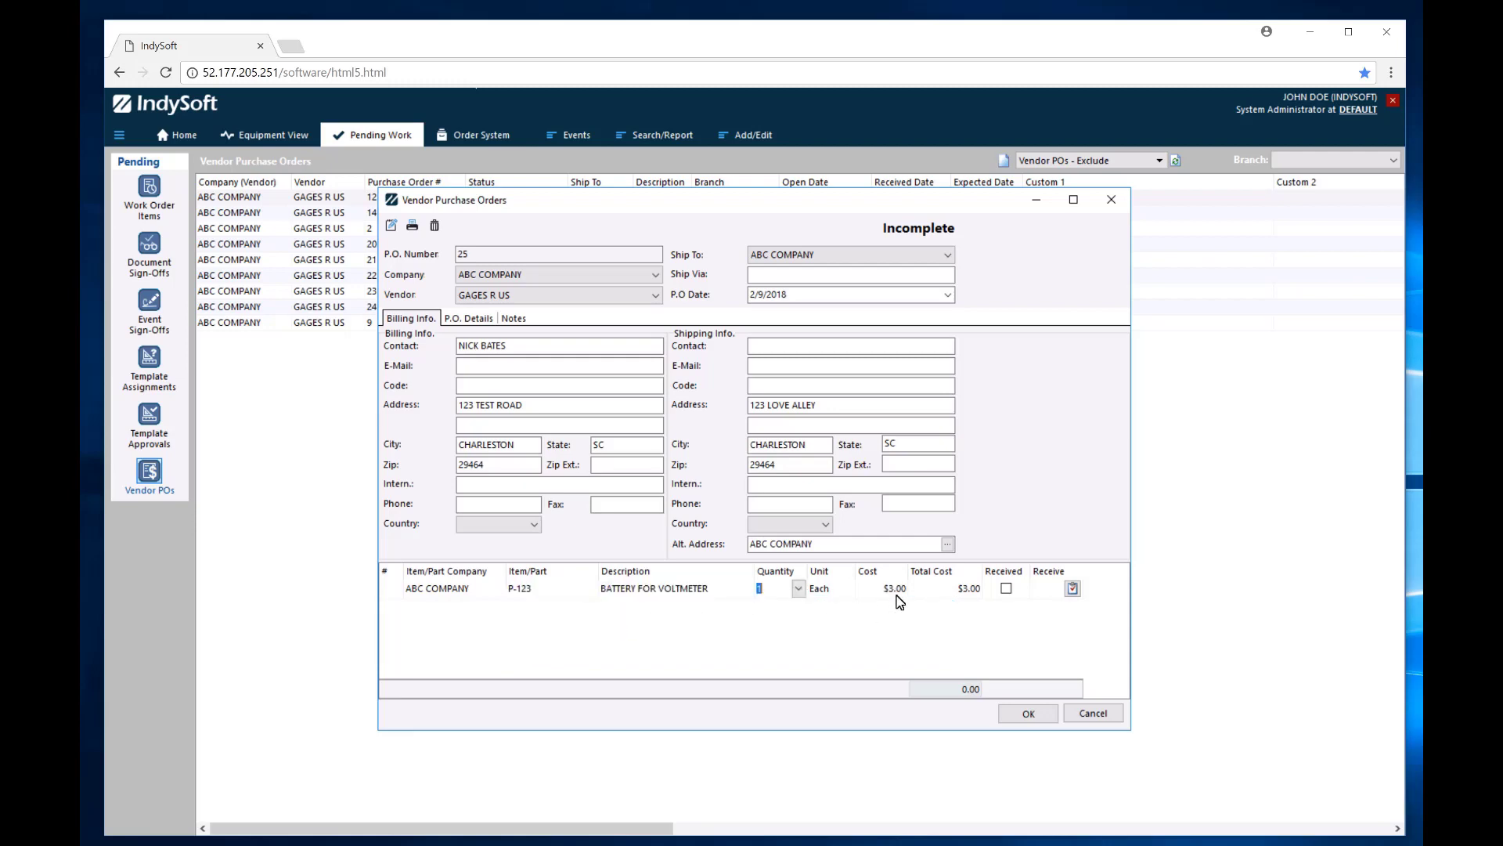
pyautogui.press('Tab')
pyautogui.press('Tab')
pyautogui.press('Tab')
pyautogui.press('Tab')
# Add a second line for ABC COMPANY part P-125, CABLE FOR VOLTMETER, quantity 1.
pyautogui.click(443, 612)
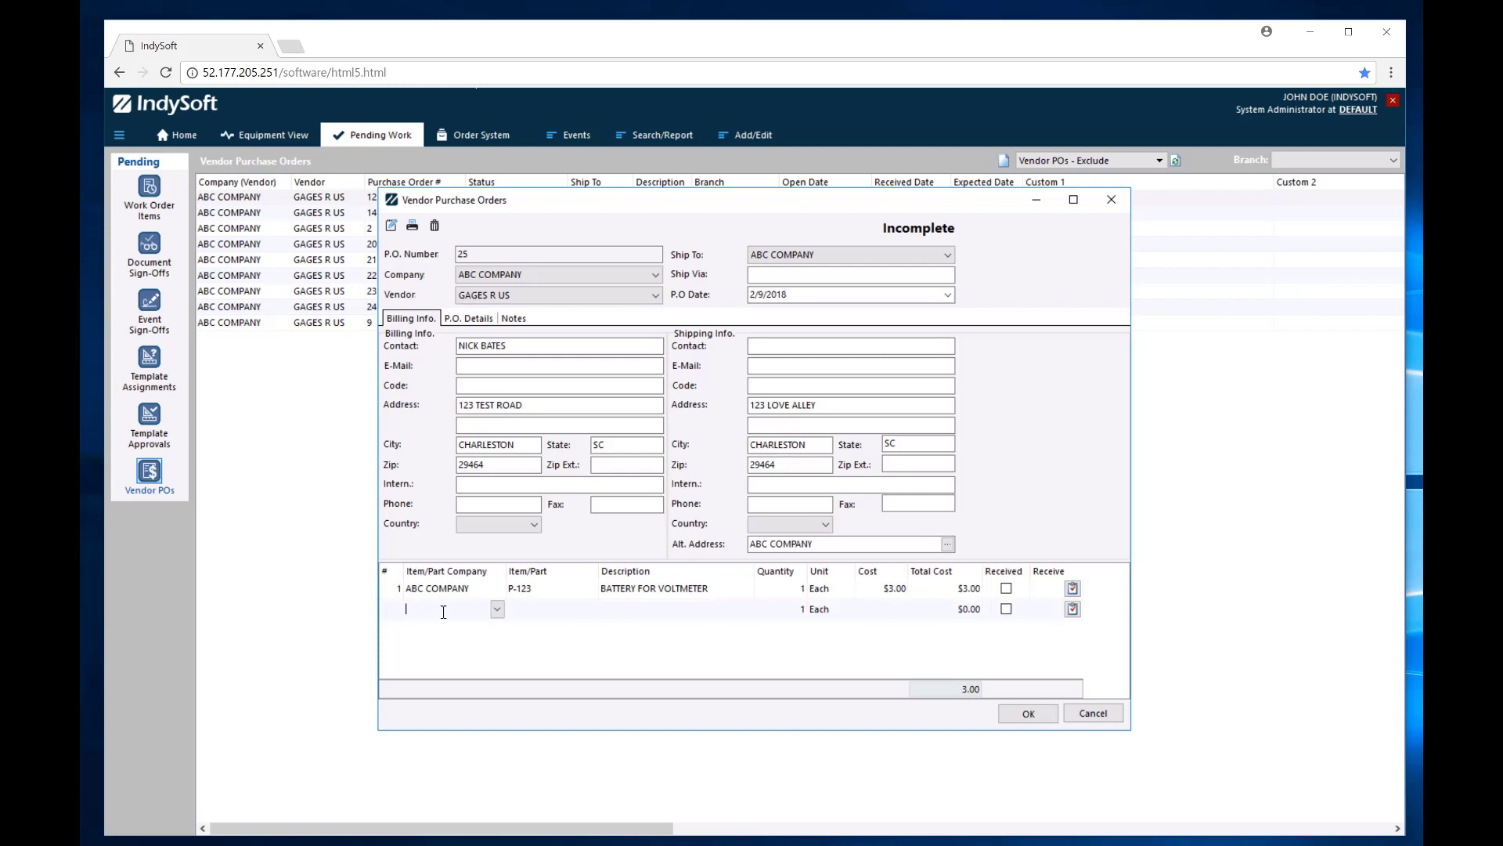
pyautogui.click(497, 609)
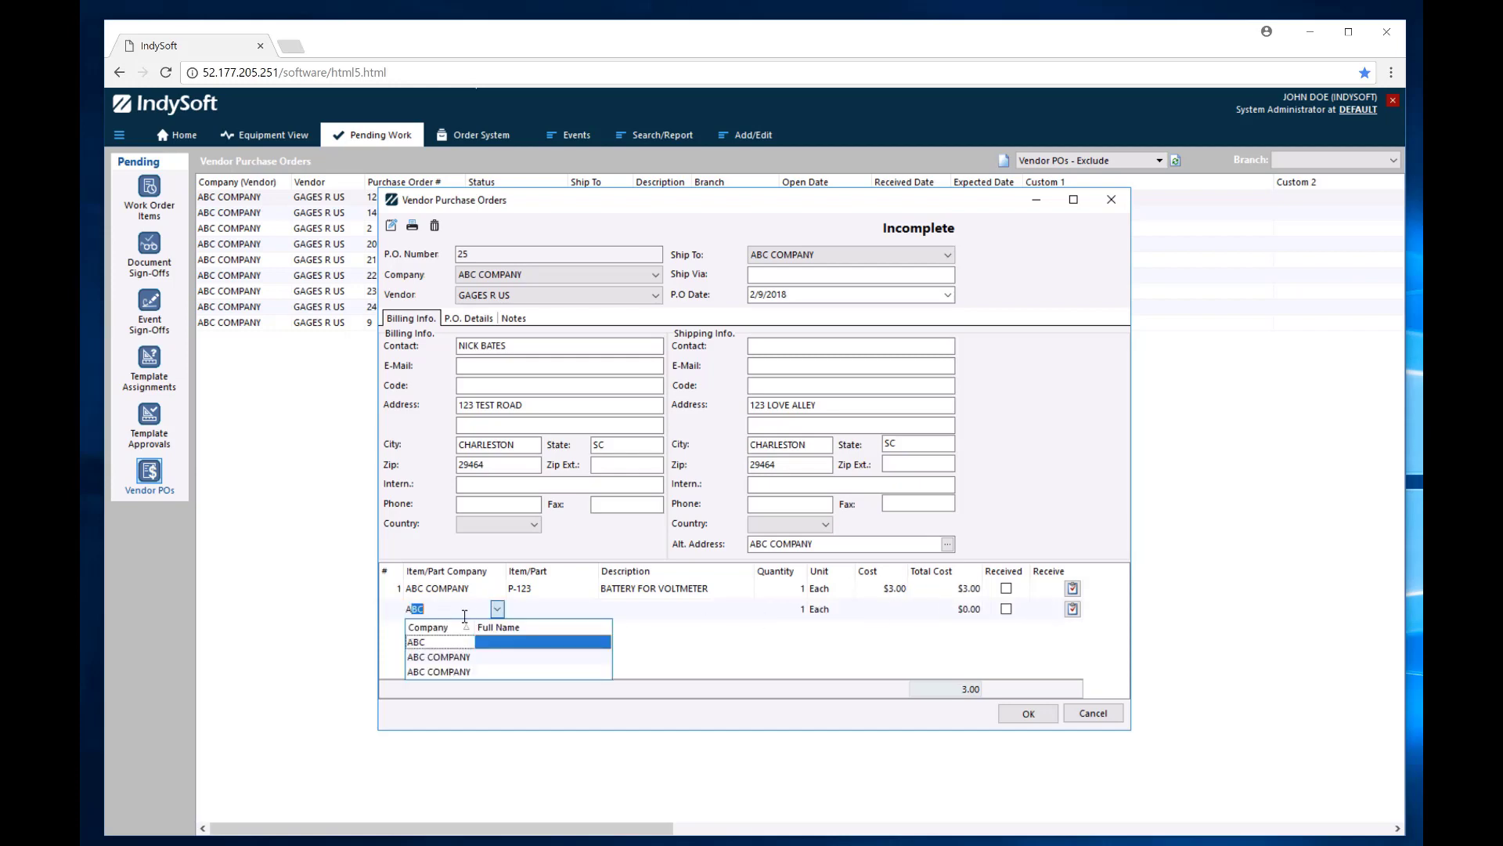
pyautogui.click(456, 660)
pyautogui.click(543, 608)
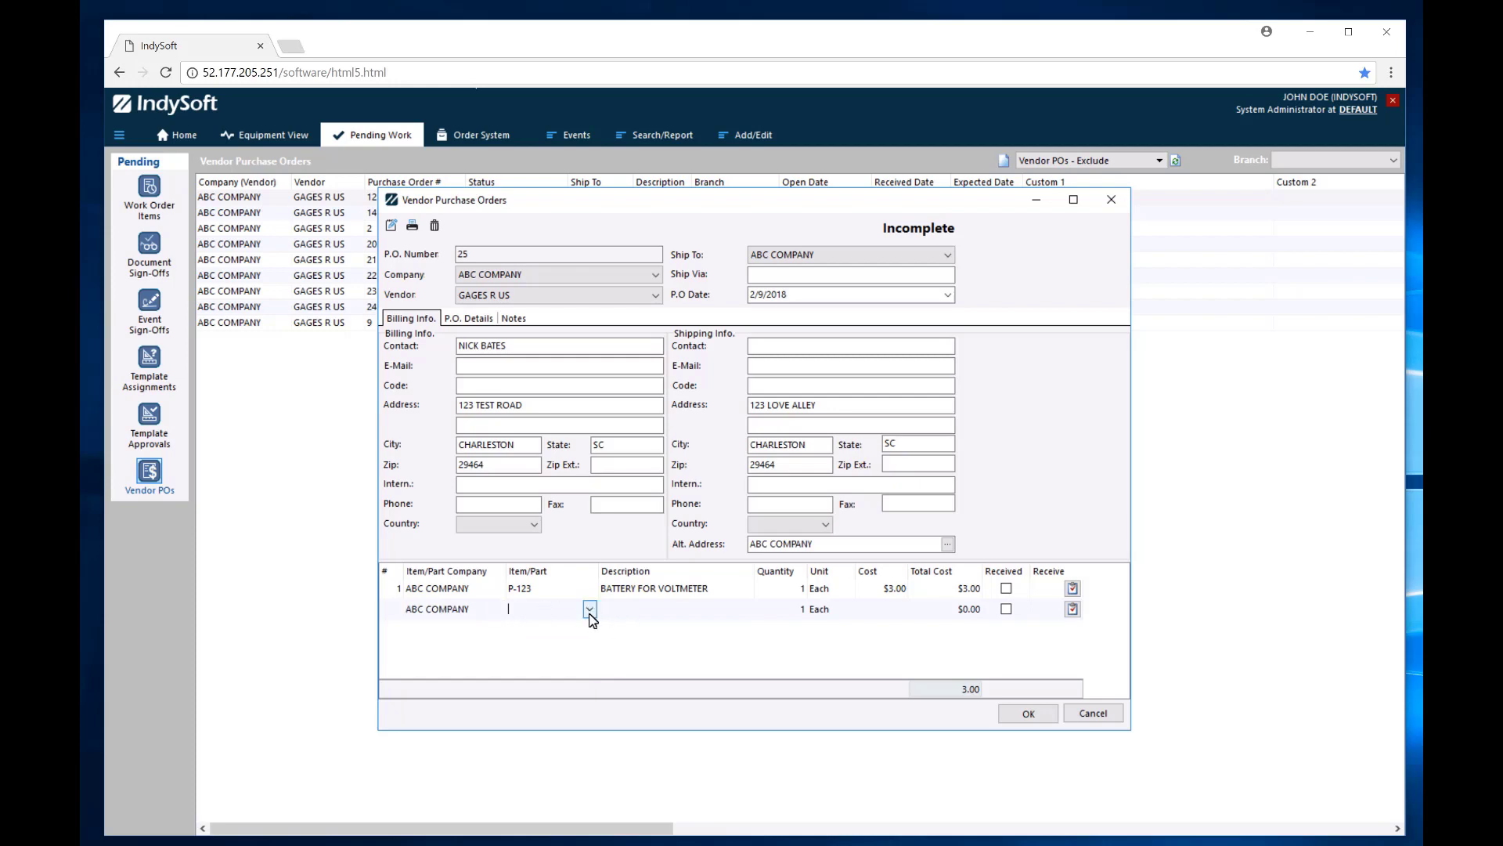
pyautogui.click(589, 609)
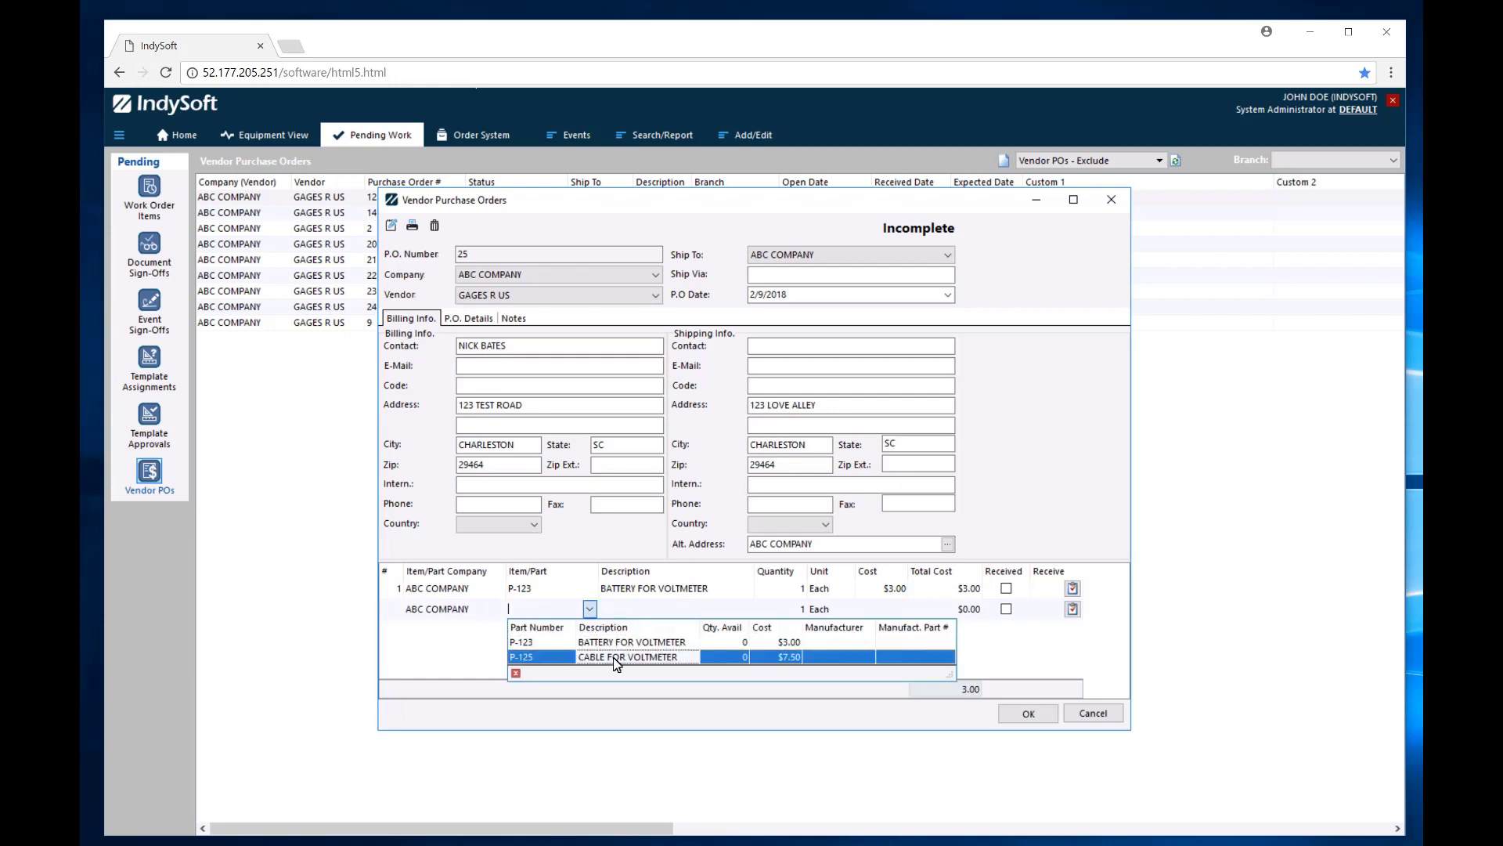
pyautogui.click(787, 660)
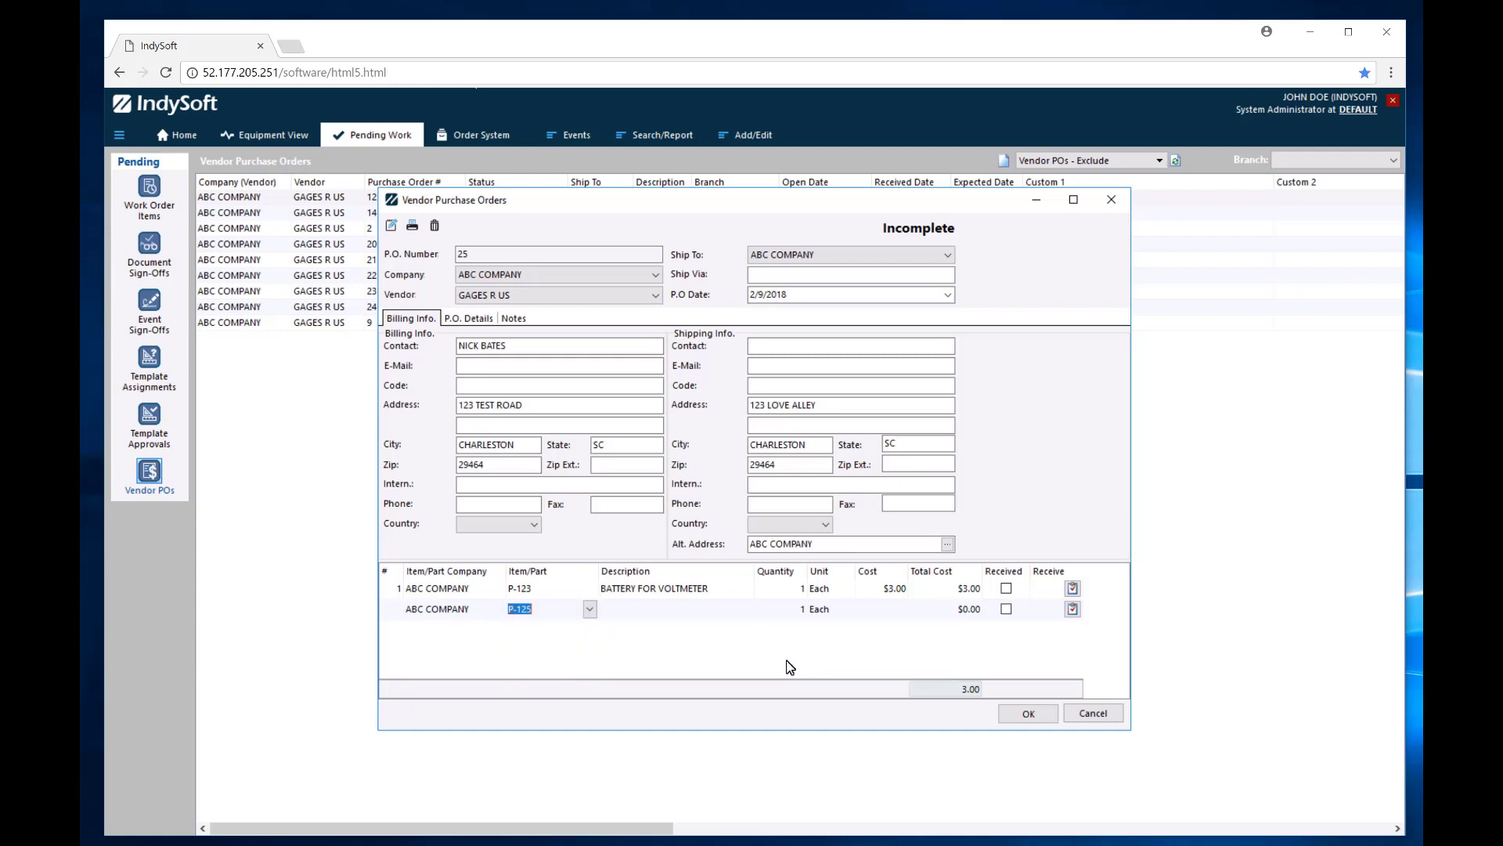
pyautogui.press('Tab')
pyautogui.press('Tab')
pyautogui.press('Tab')
pyautogui.press('Tab')
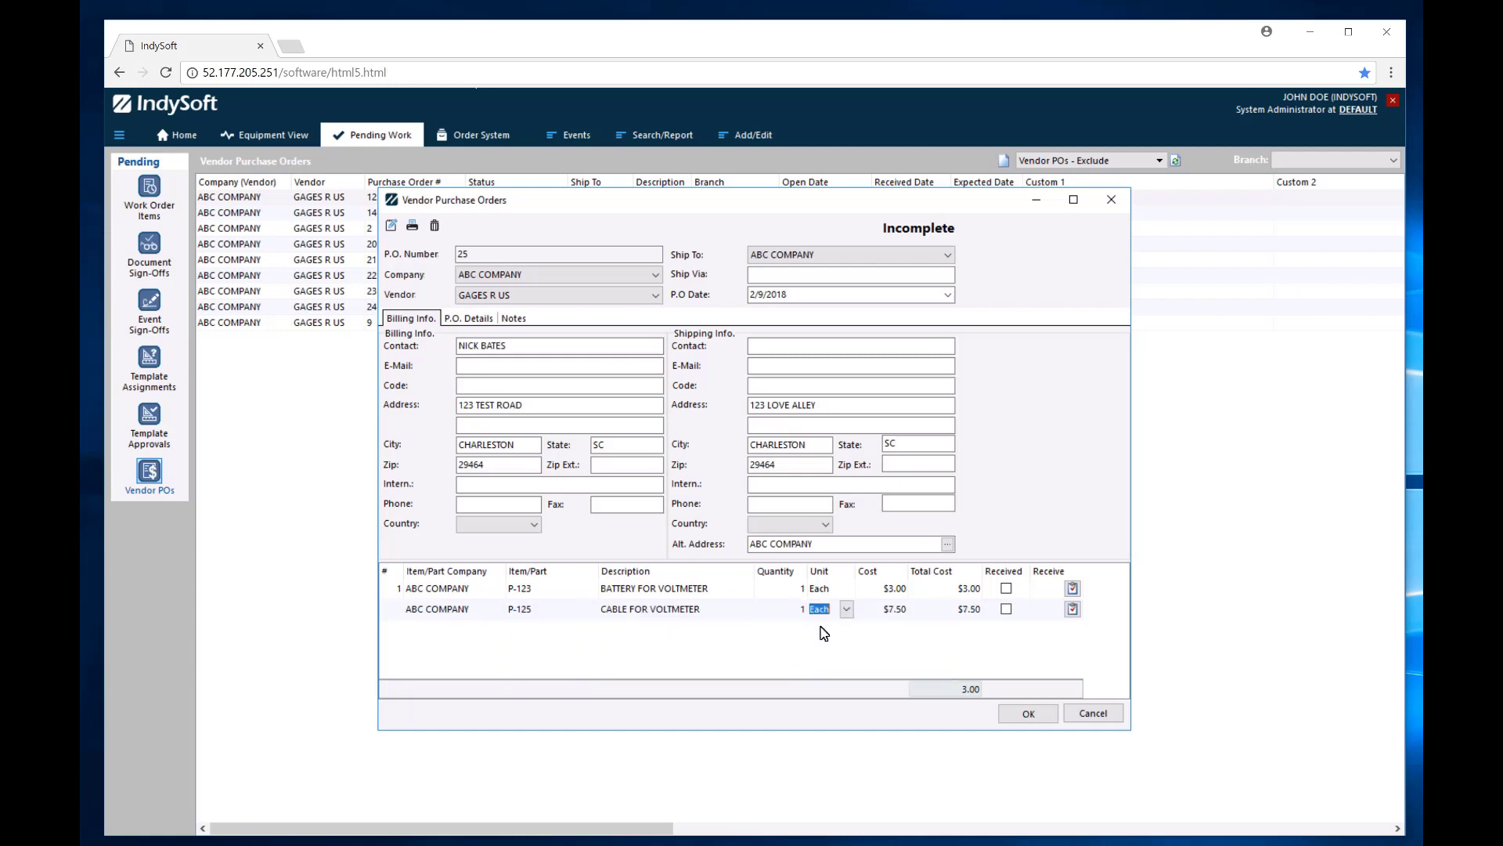
pyautogui.press('Tab')
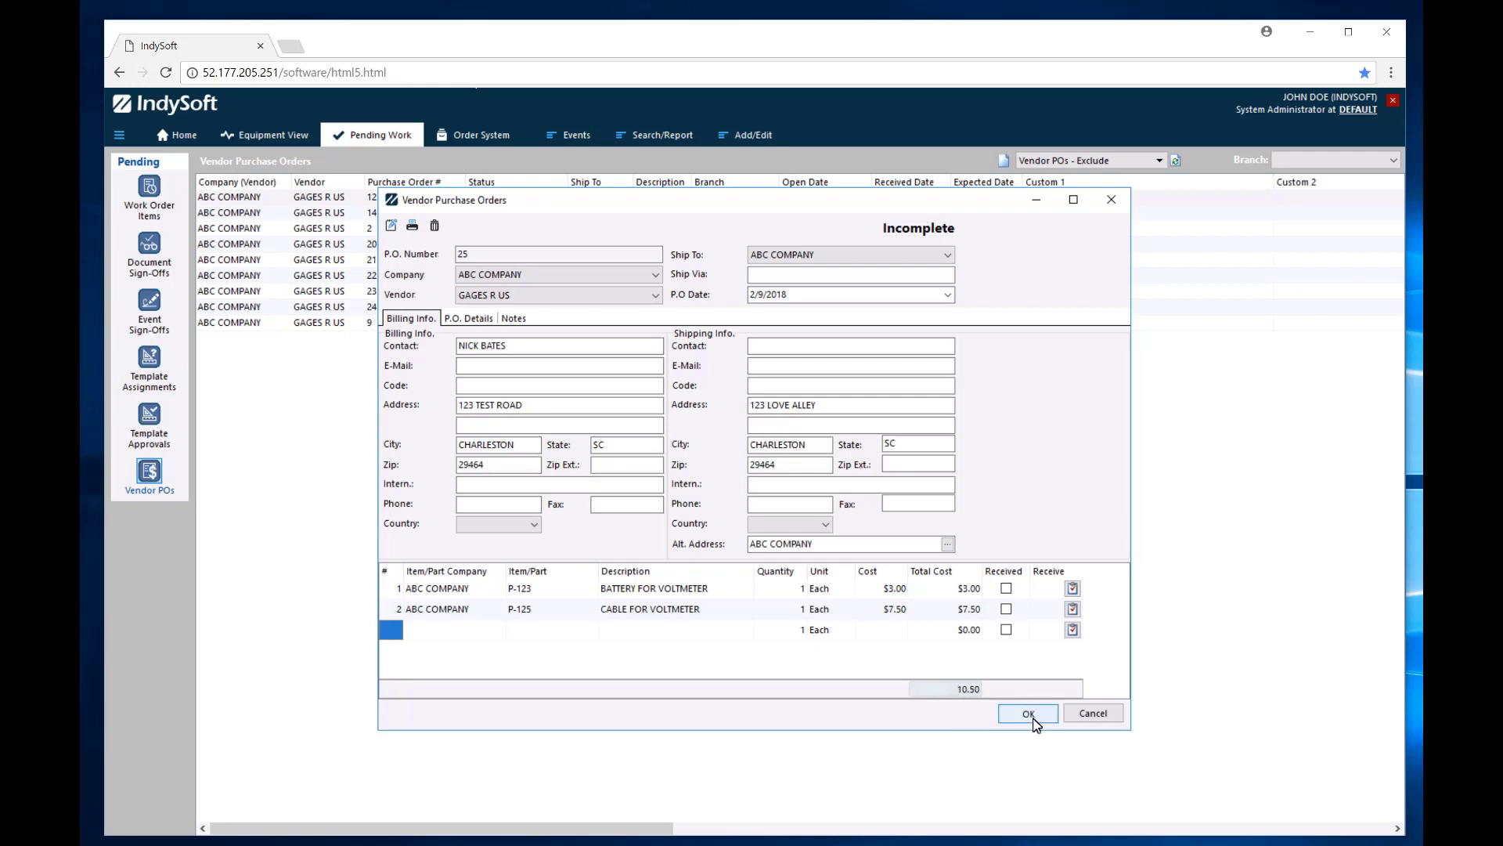
# Change the purchase order's status to Requested.
pyautogui.click(389, 226)
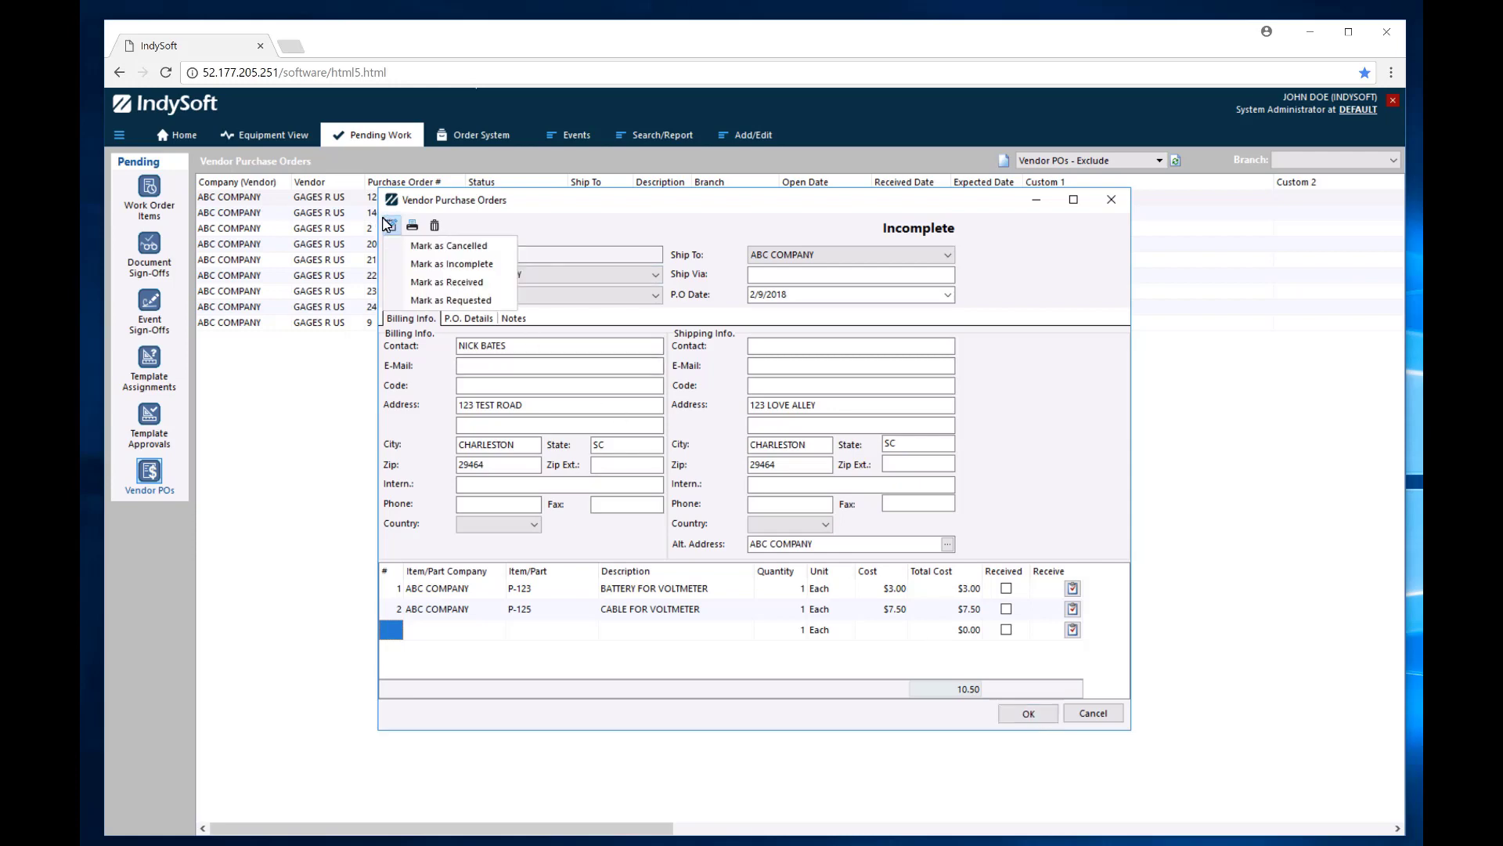
pyautogui.click(439, 283)
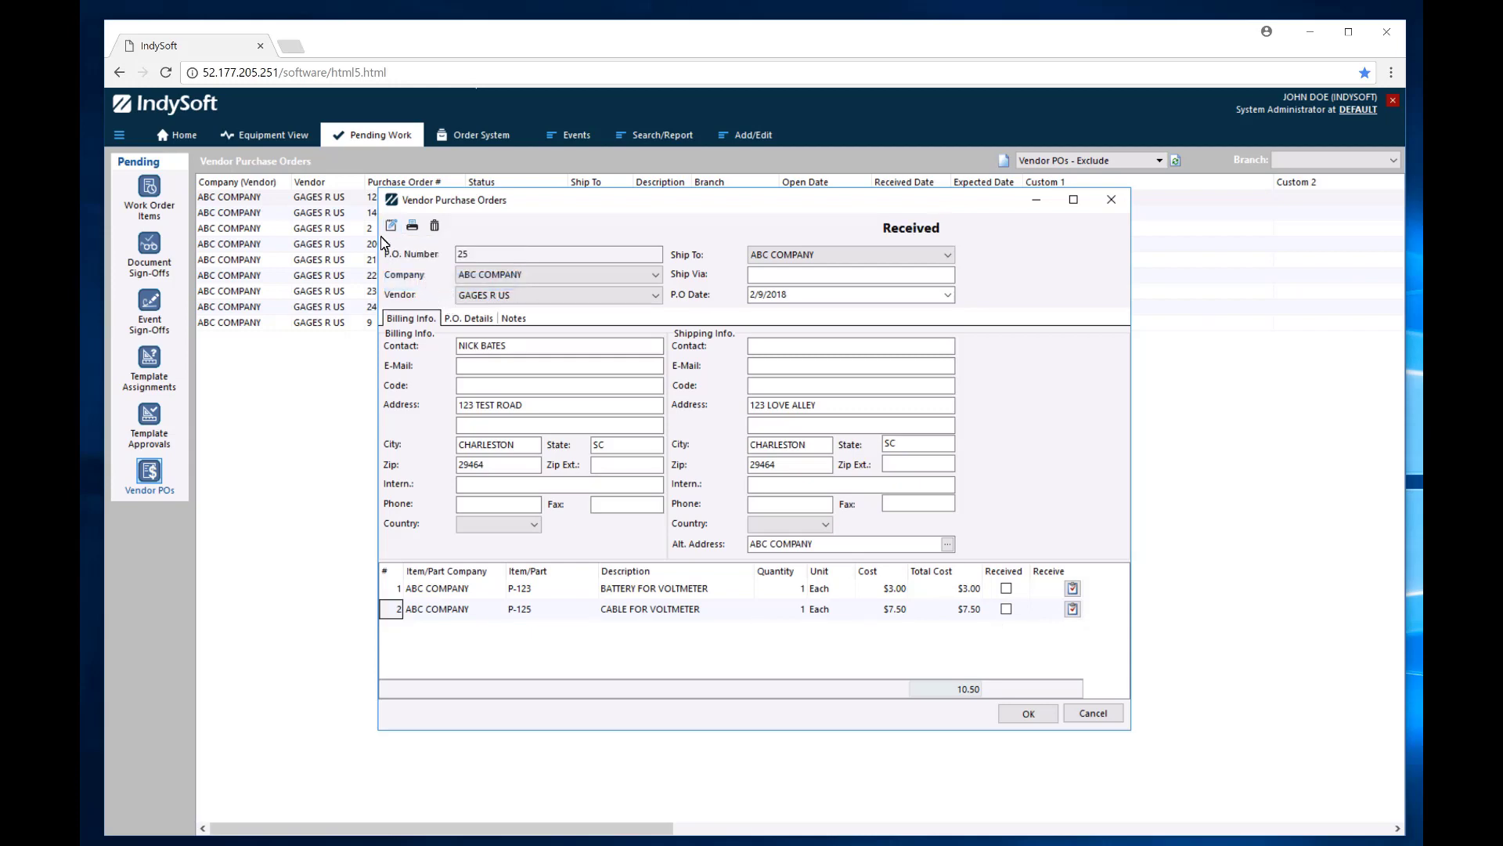
pyautogui.click(391, 225)
pyautogui.click(441, 299)
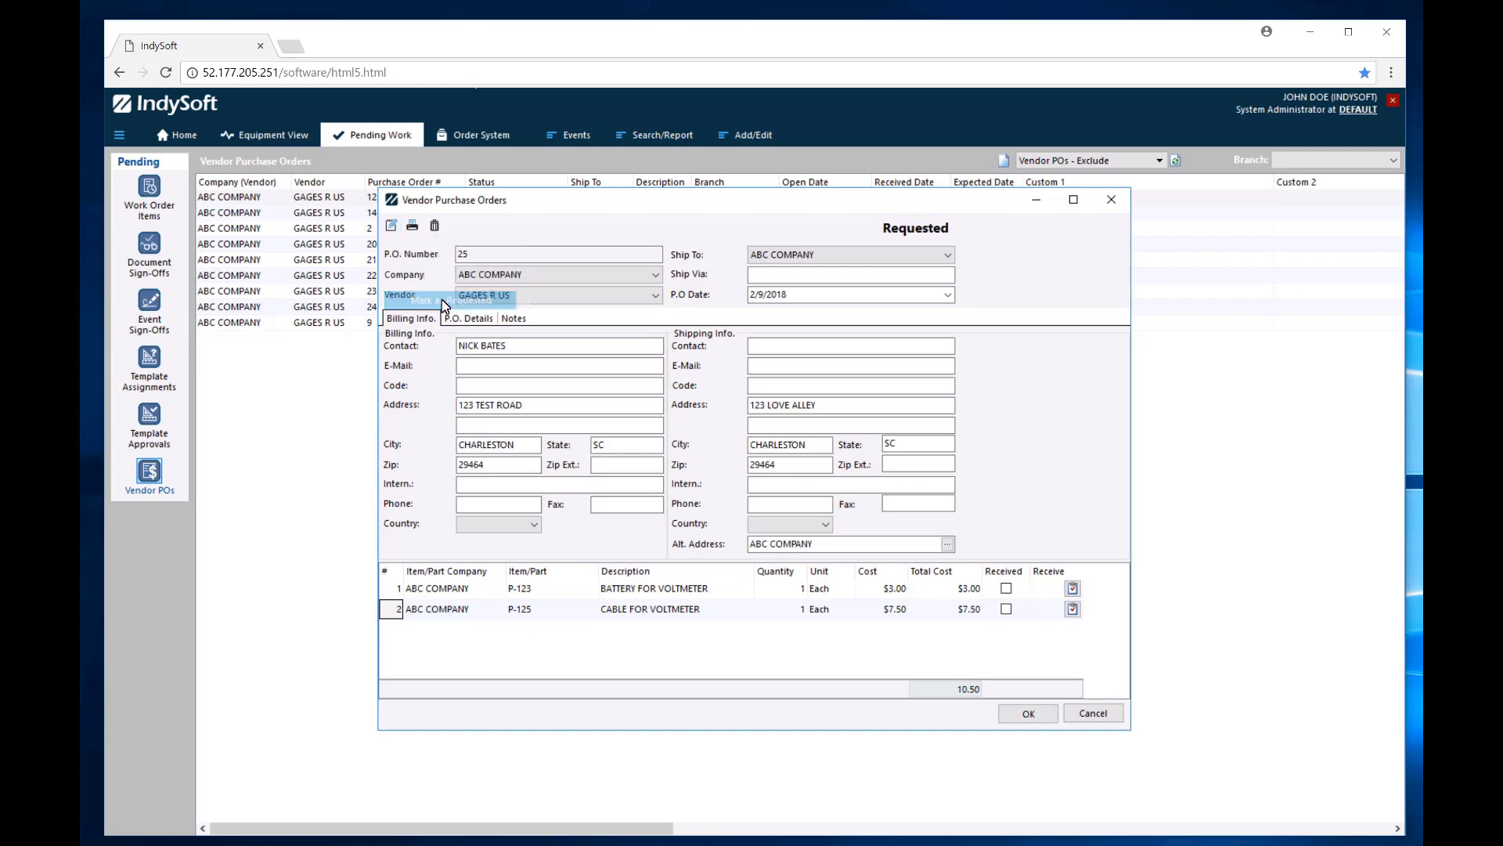
# Print PO 25 to Screen, confirm the Requested status, and save and close the order.
pyautogui.click(413, 226)
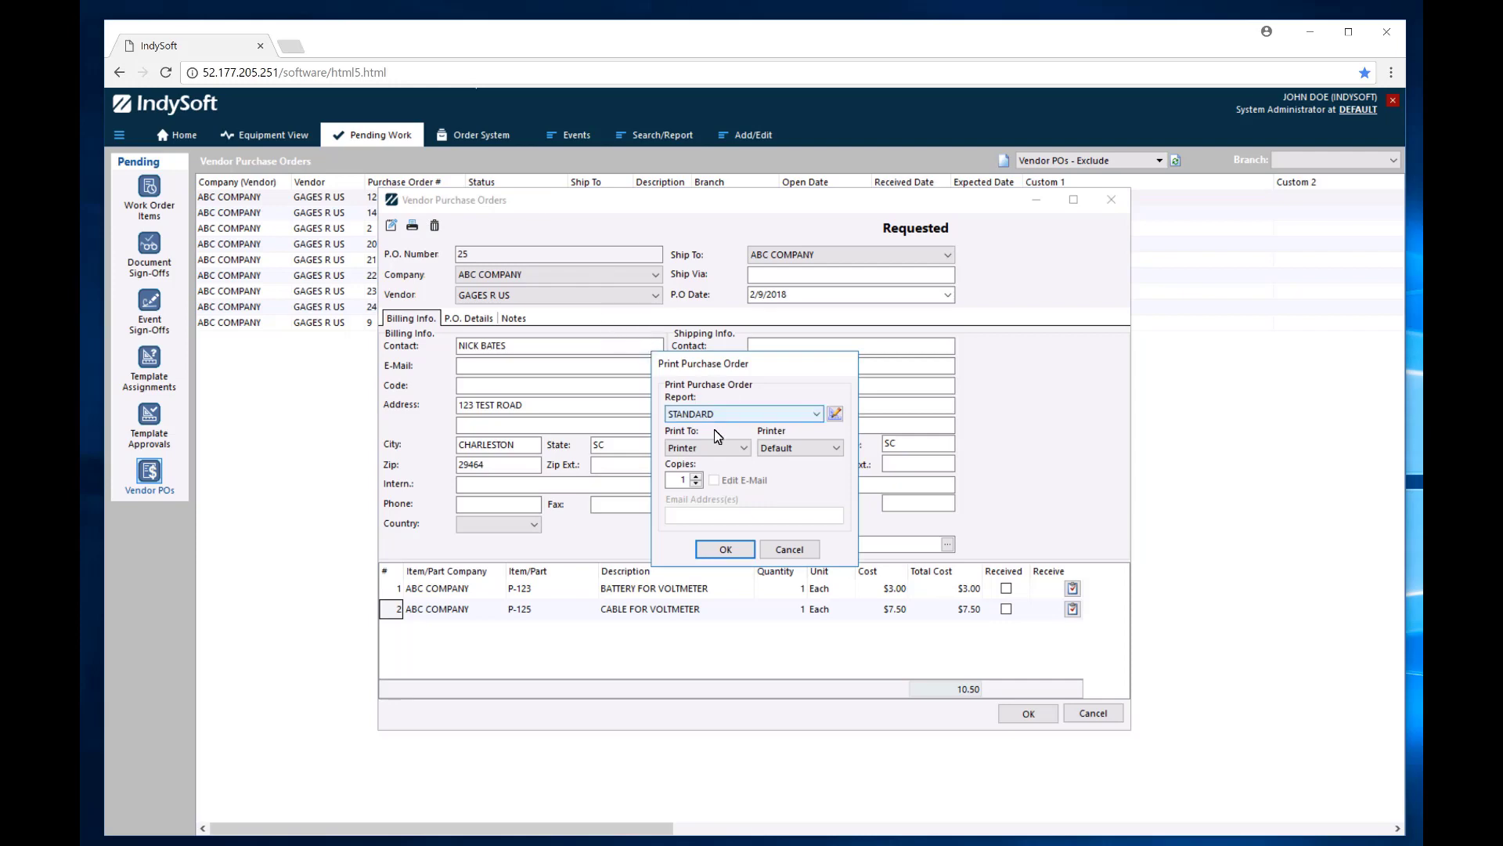
pyautogui.click(742, 449)
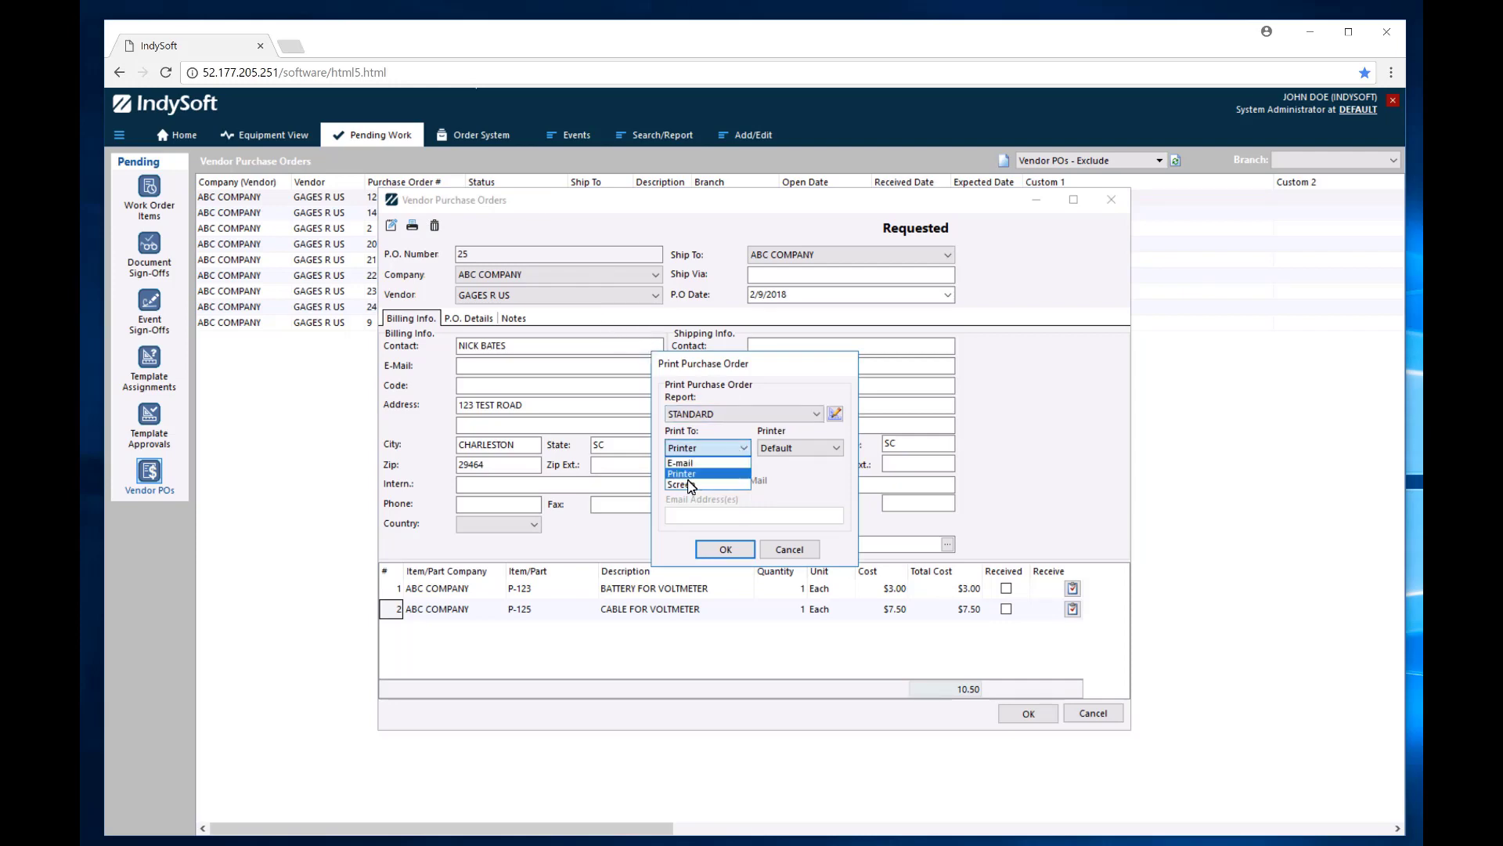
pyautogui.click(680, 463)
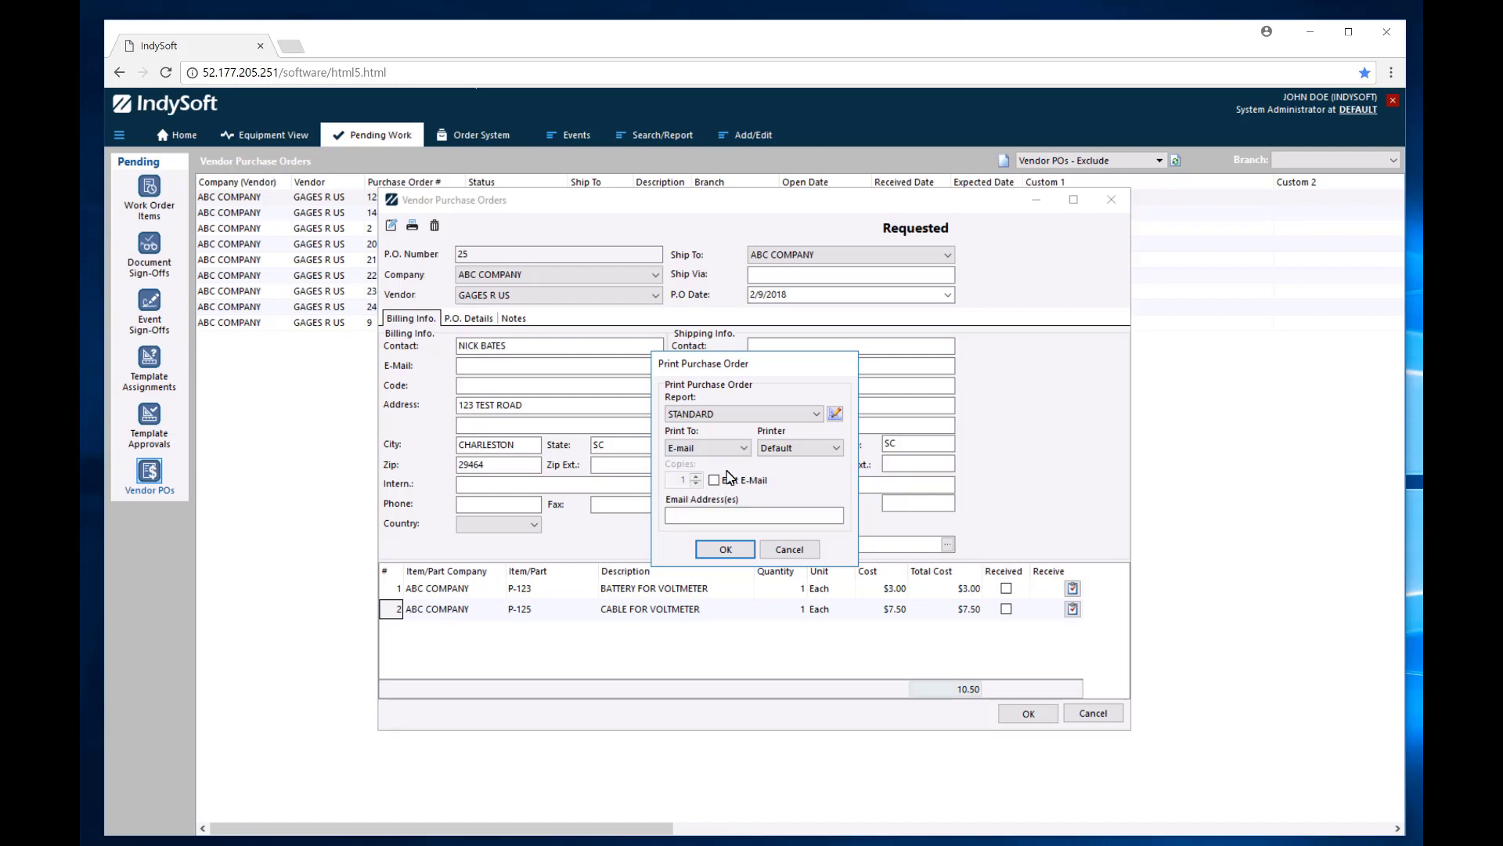
pyautogui.click(691, 514)
pyautogui.click(743, 448)
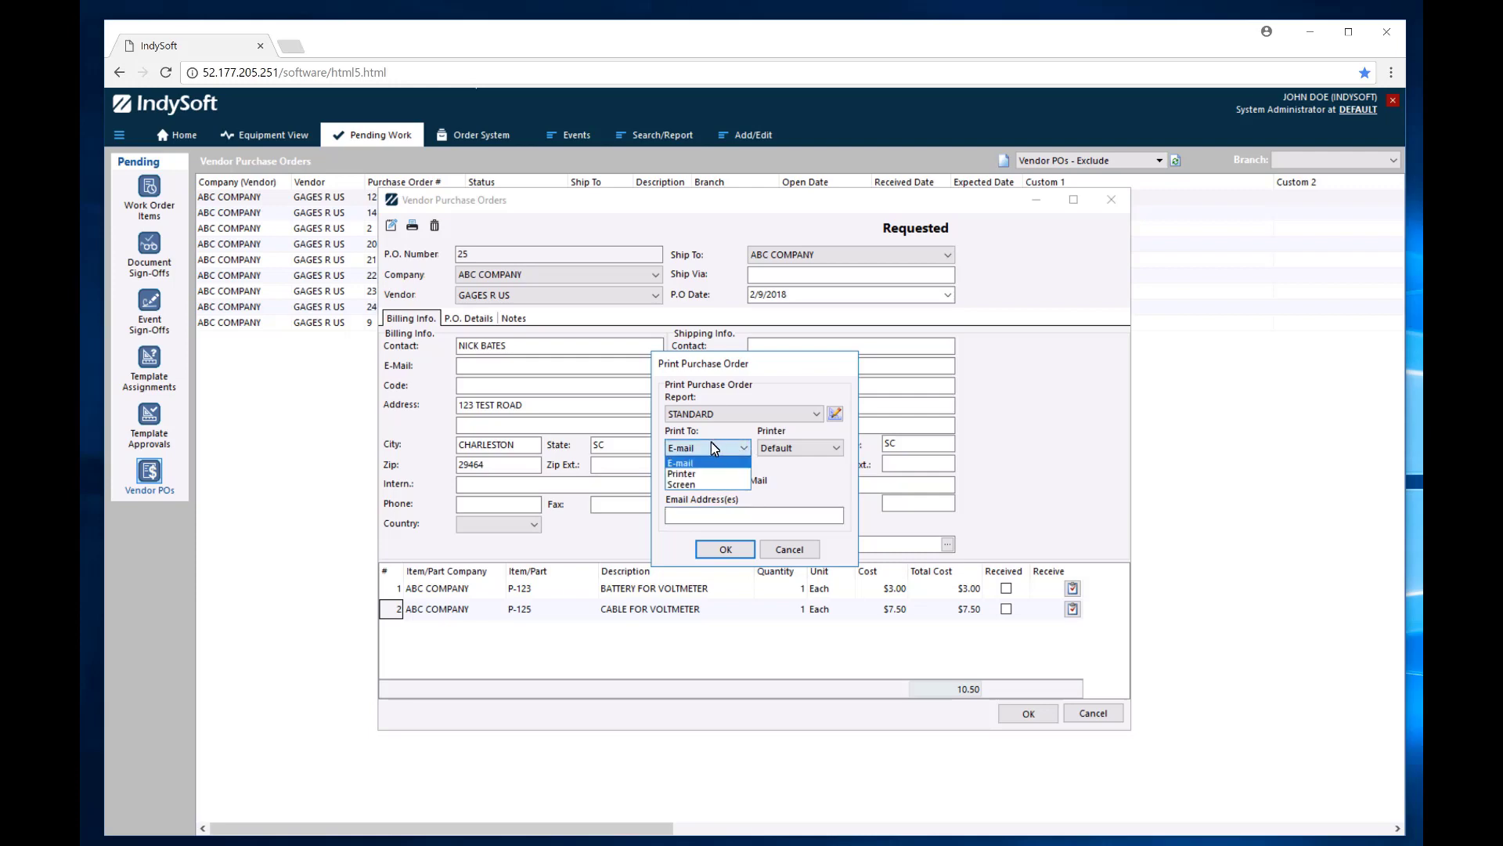
pyautogui.click(692, 485)
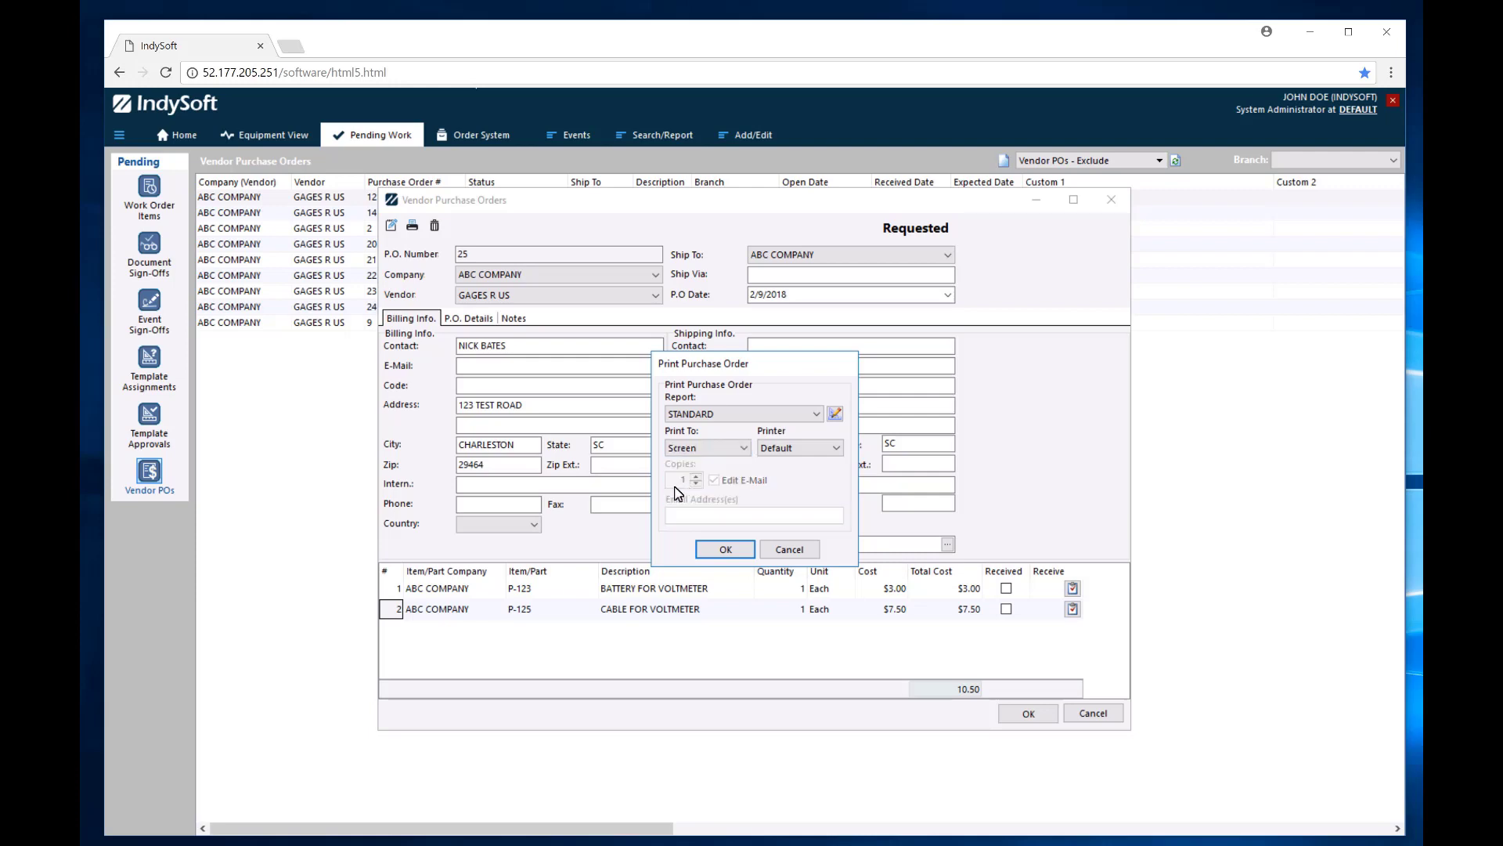
pyautogui.click(728, 550)
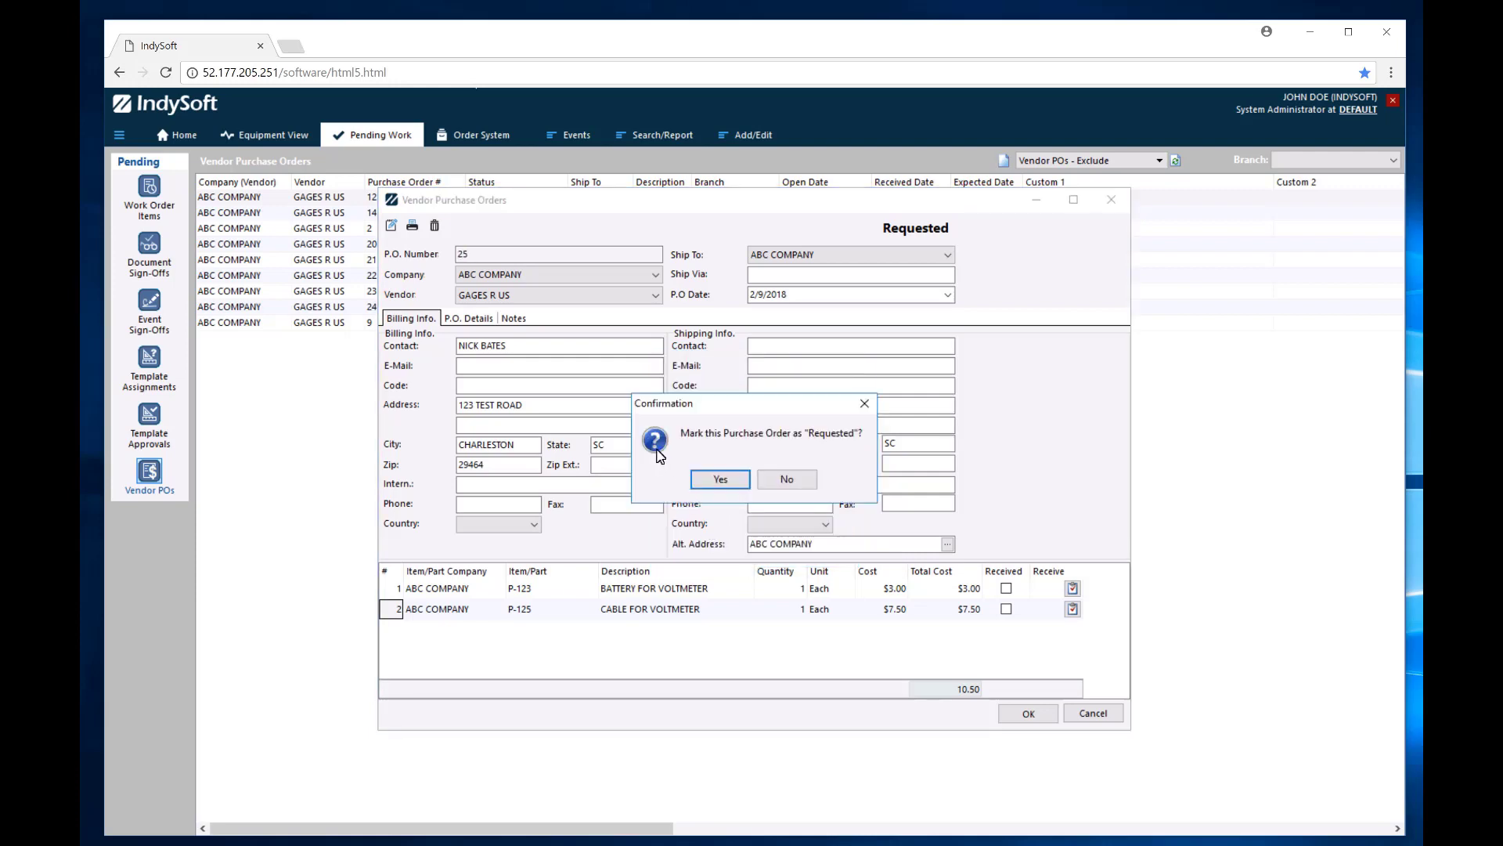
pyautogui.click(721, 479)
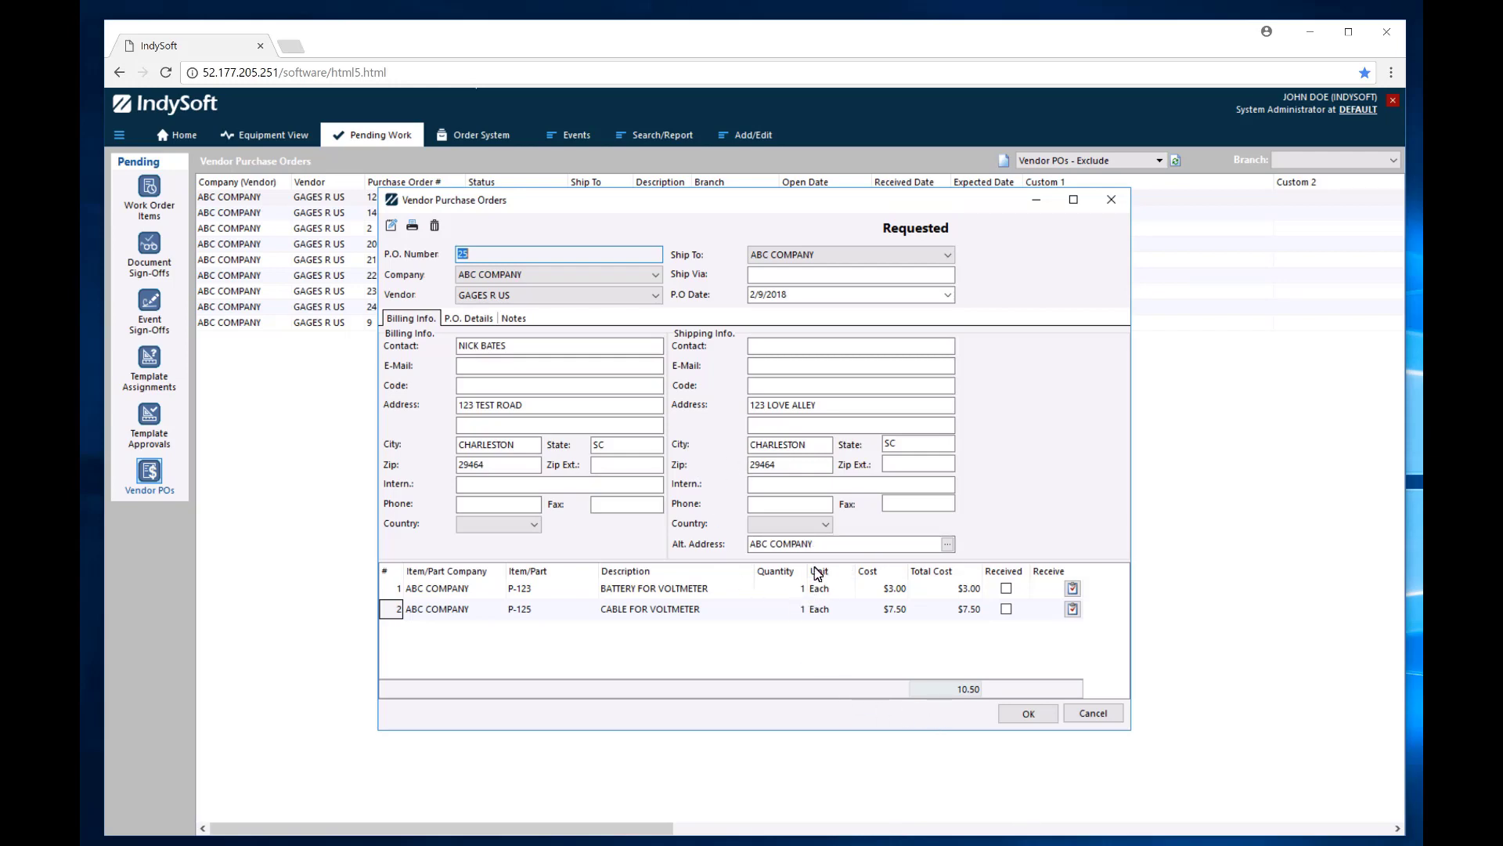
pyautogui.click(1021, 715)
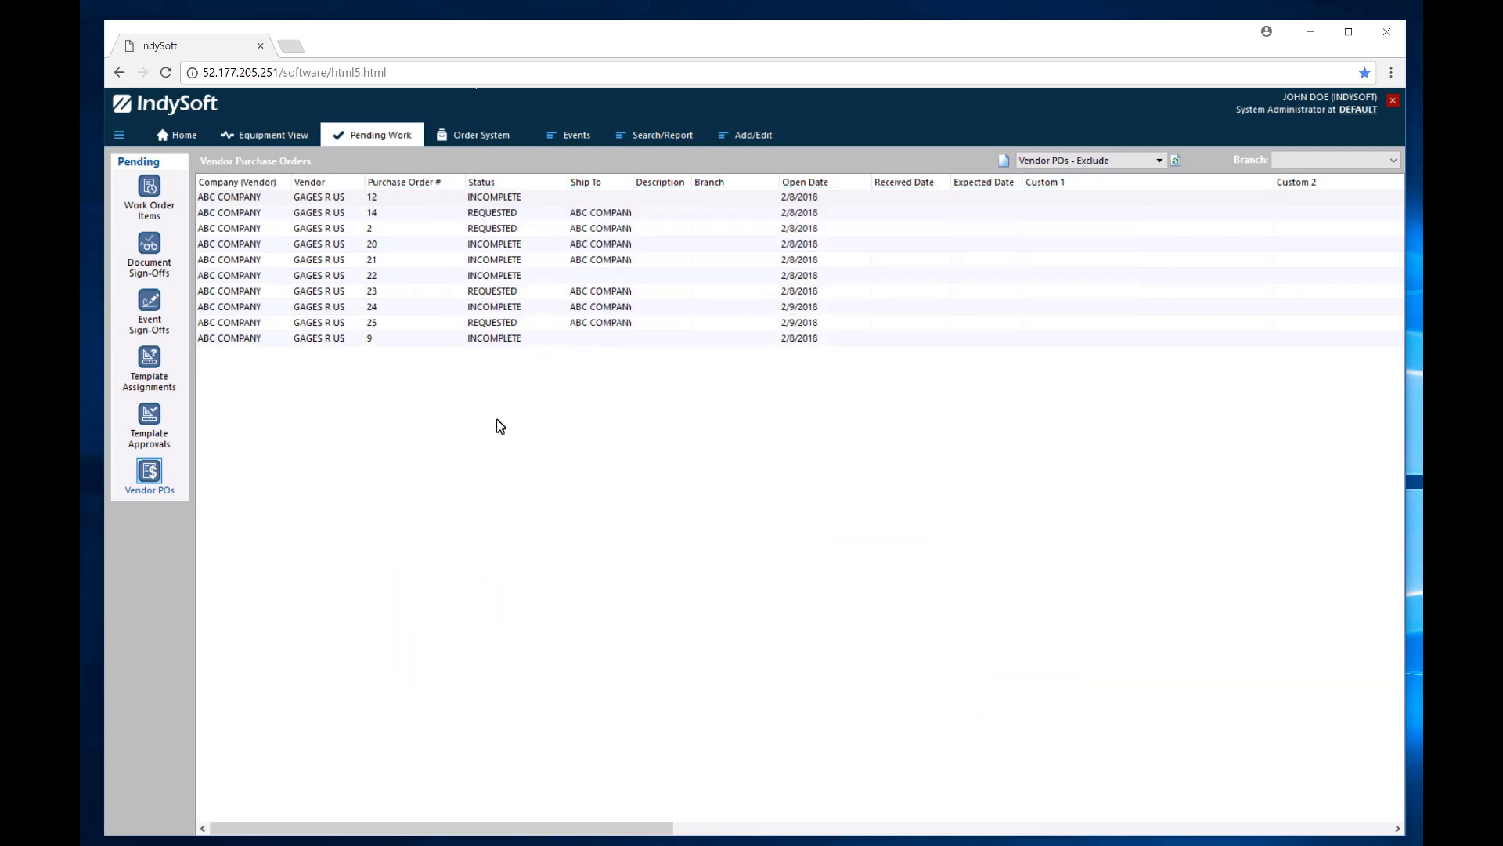
pyautogui.click(1161, 159)
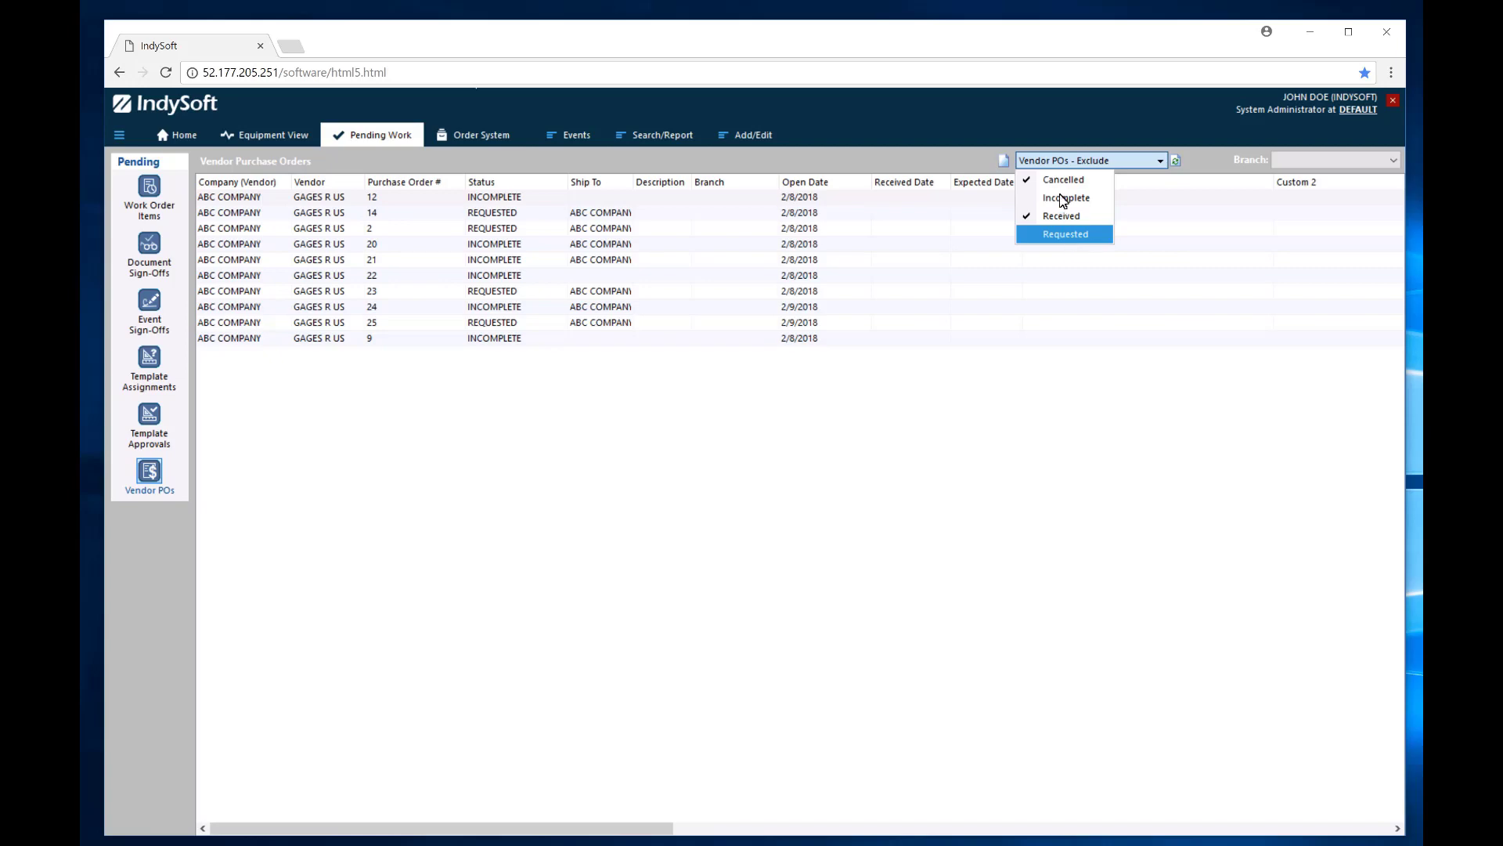
pyautogui.click(1209, 443)
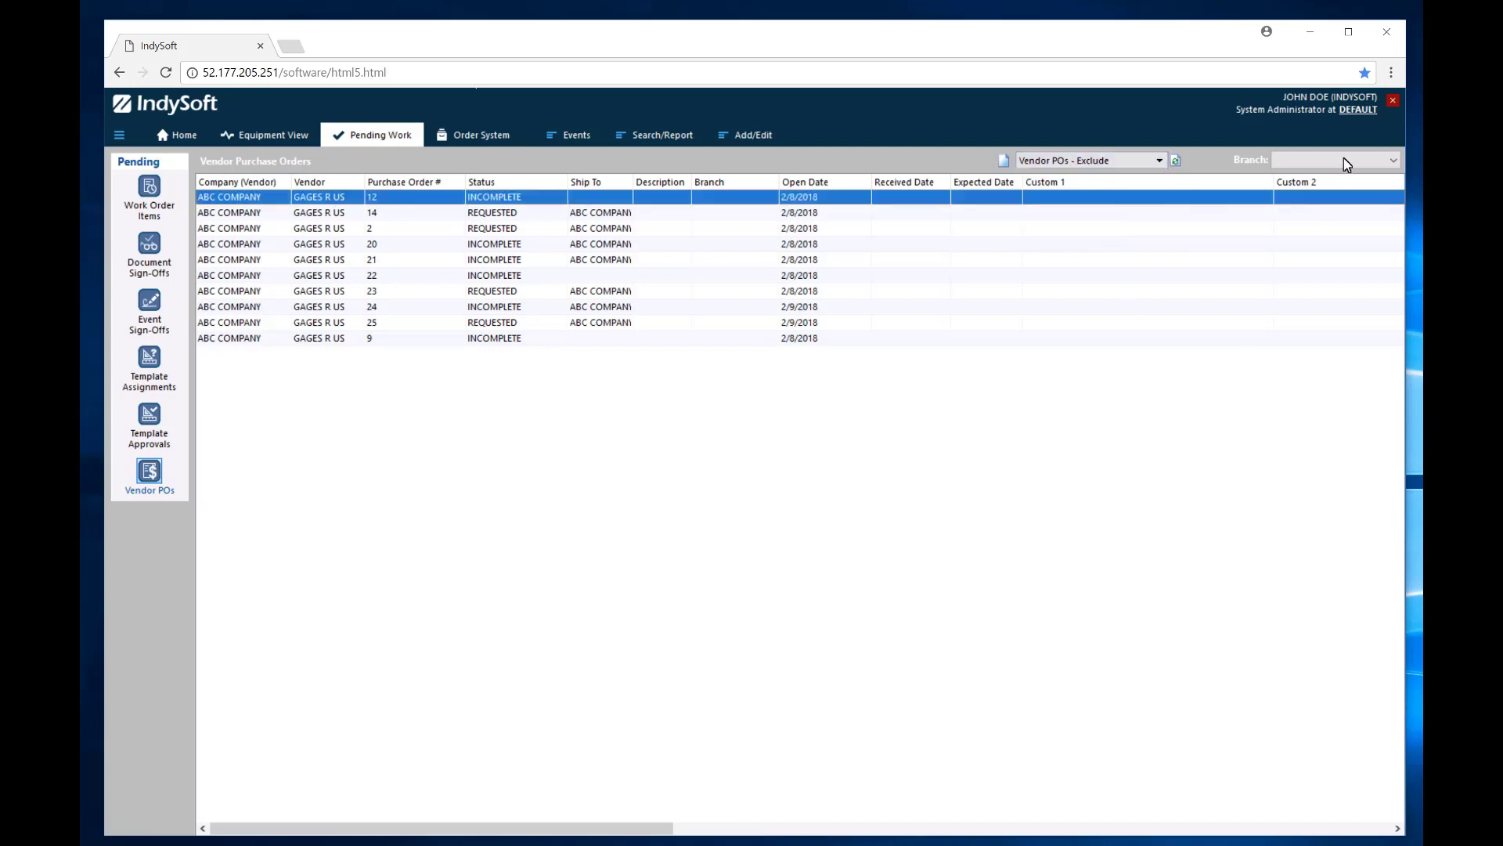
pyautogui.click(1395, 161)
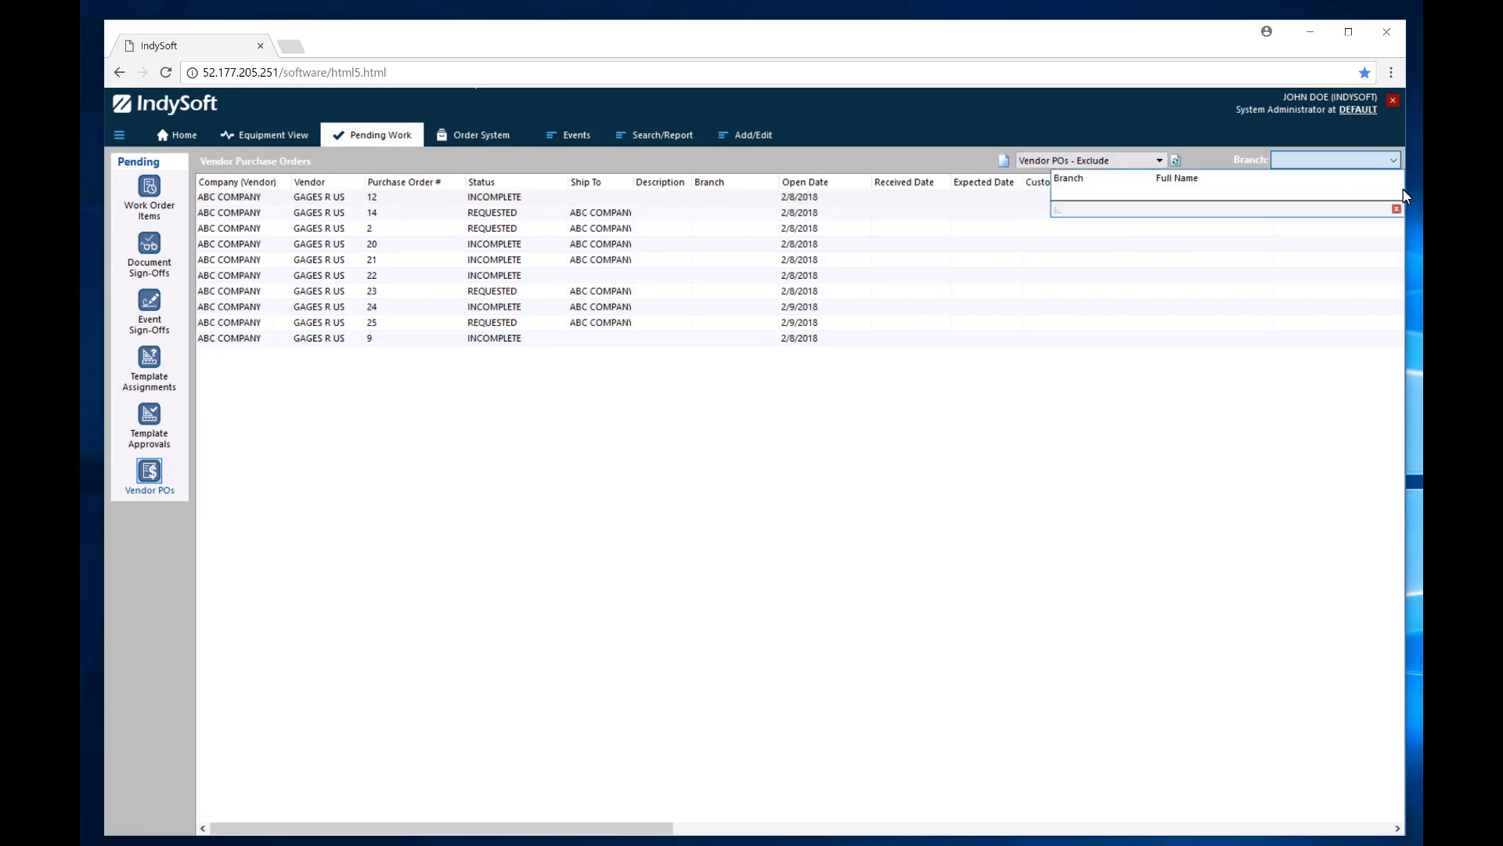
pyautogui.click(1398, 210)
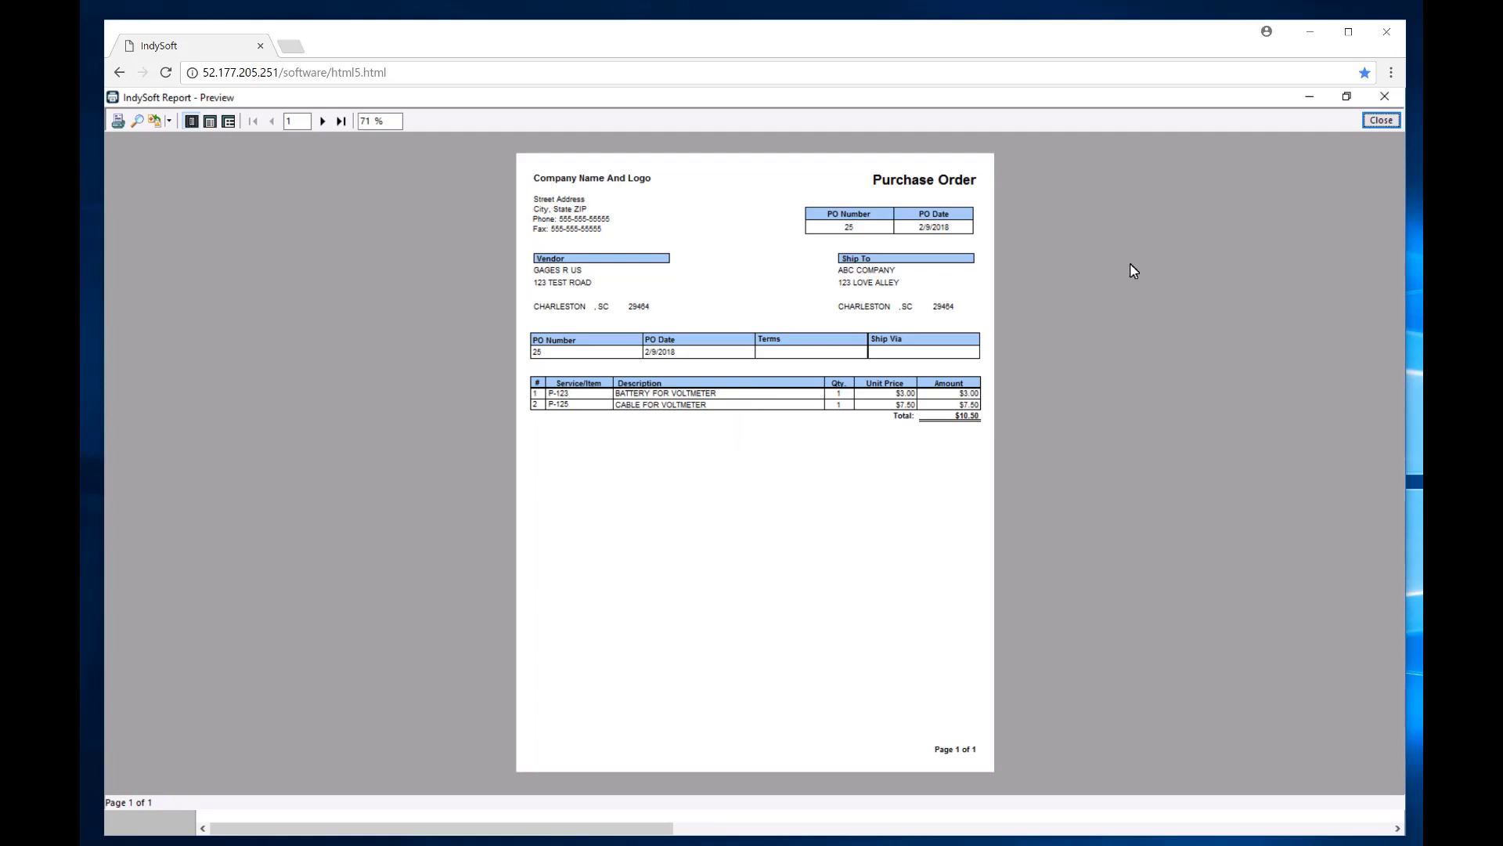
pyautogui.click(1390, 119)
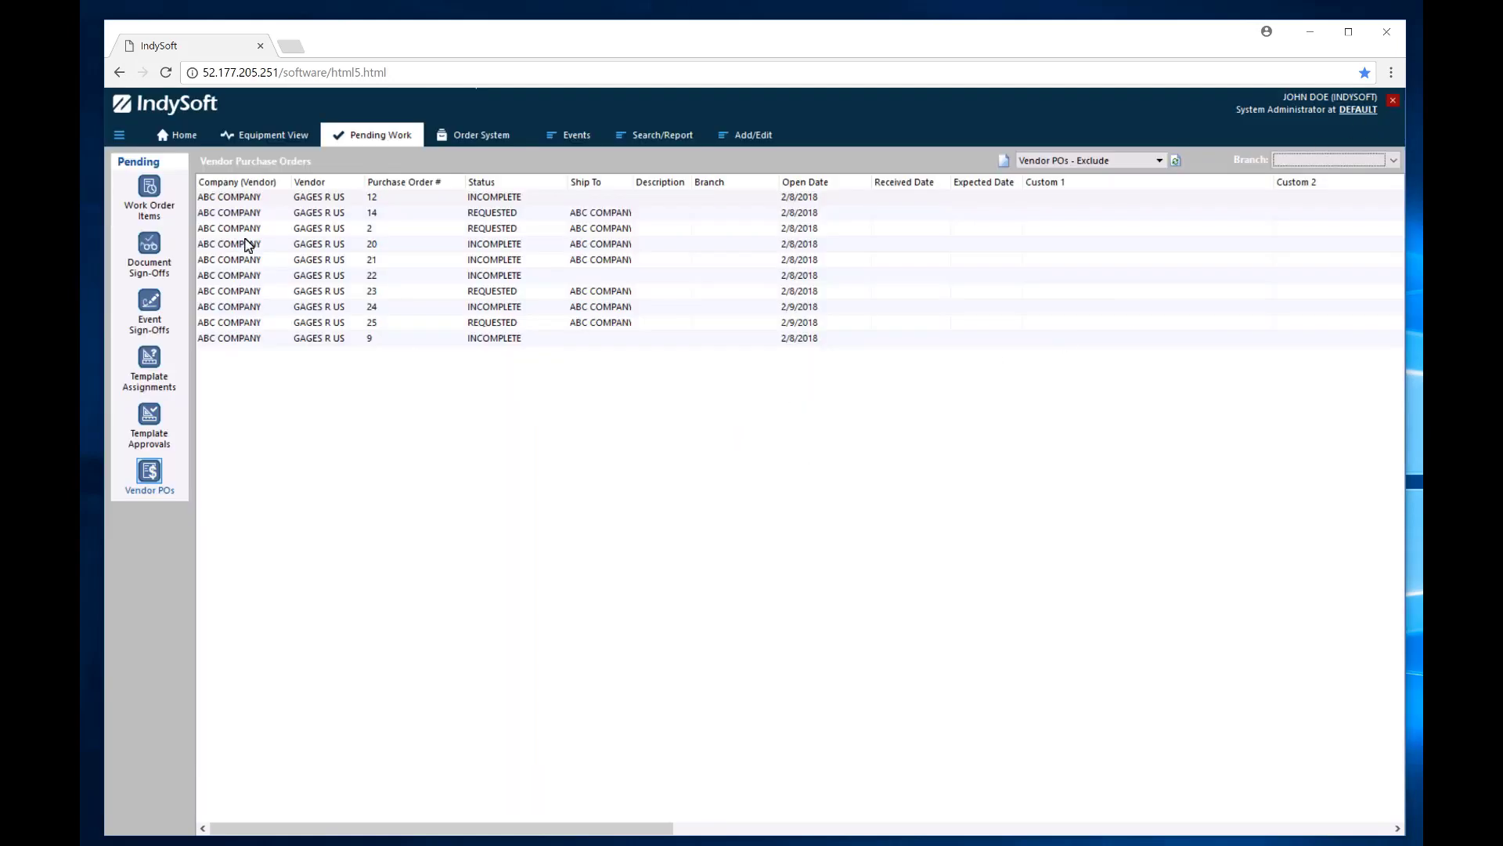
# View the STANDARD Purchase Orders template in PrintBuilder's Report Designer, then close Designer and PrintBuilder.
pyautogui.click(179, 137)
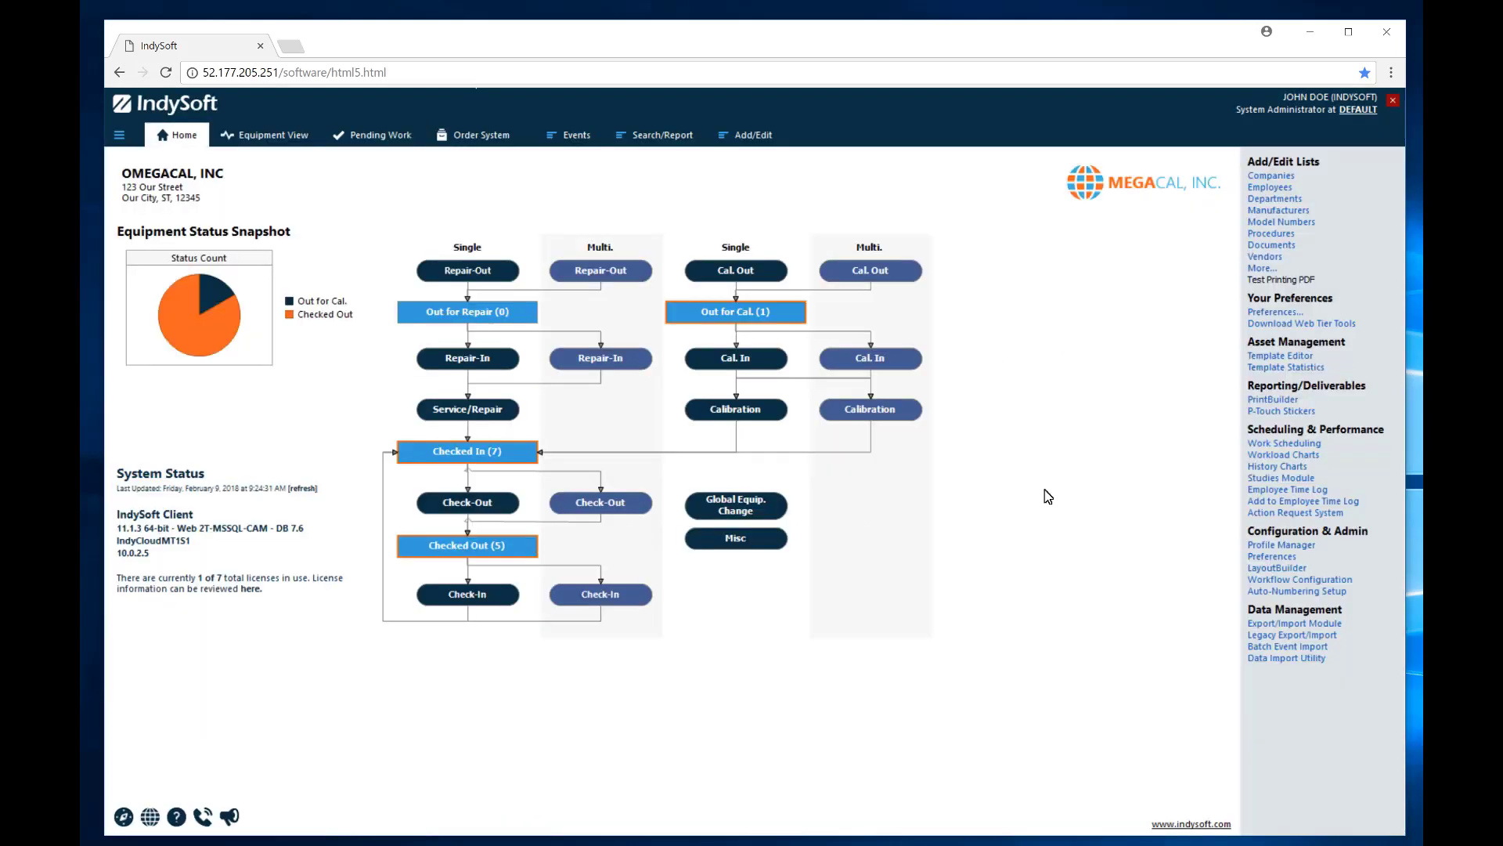
pyautogui.click(1263, 412)
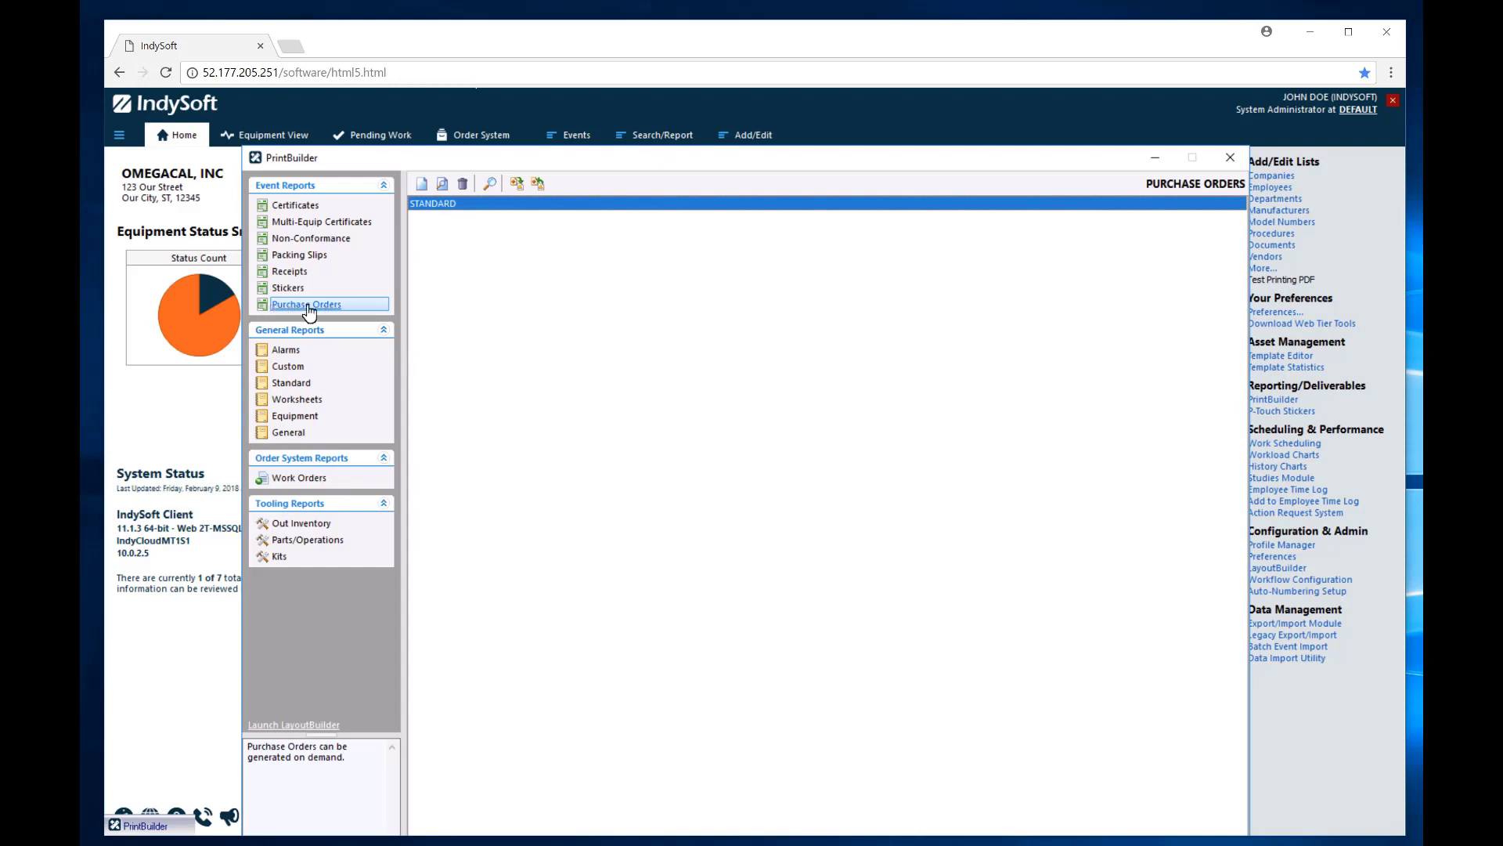
pyautogui.doubleClick(435, 205)
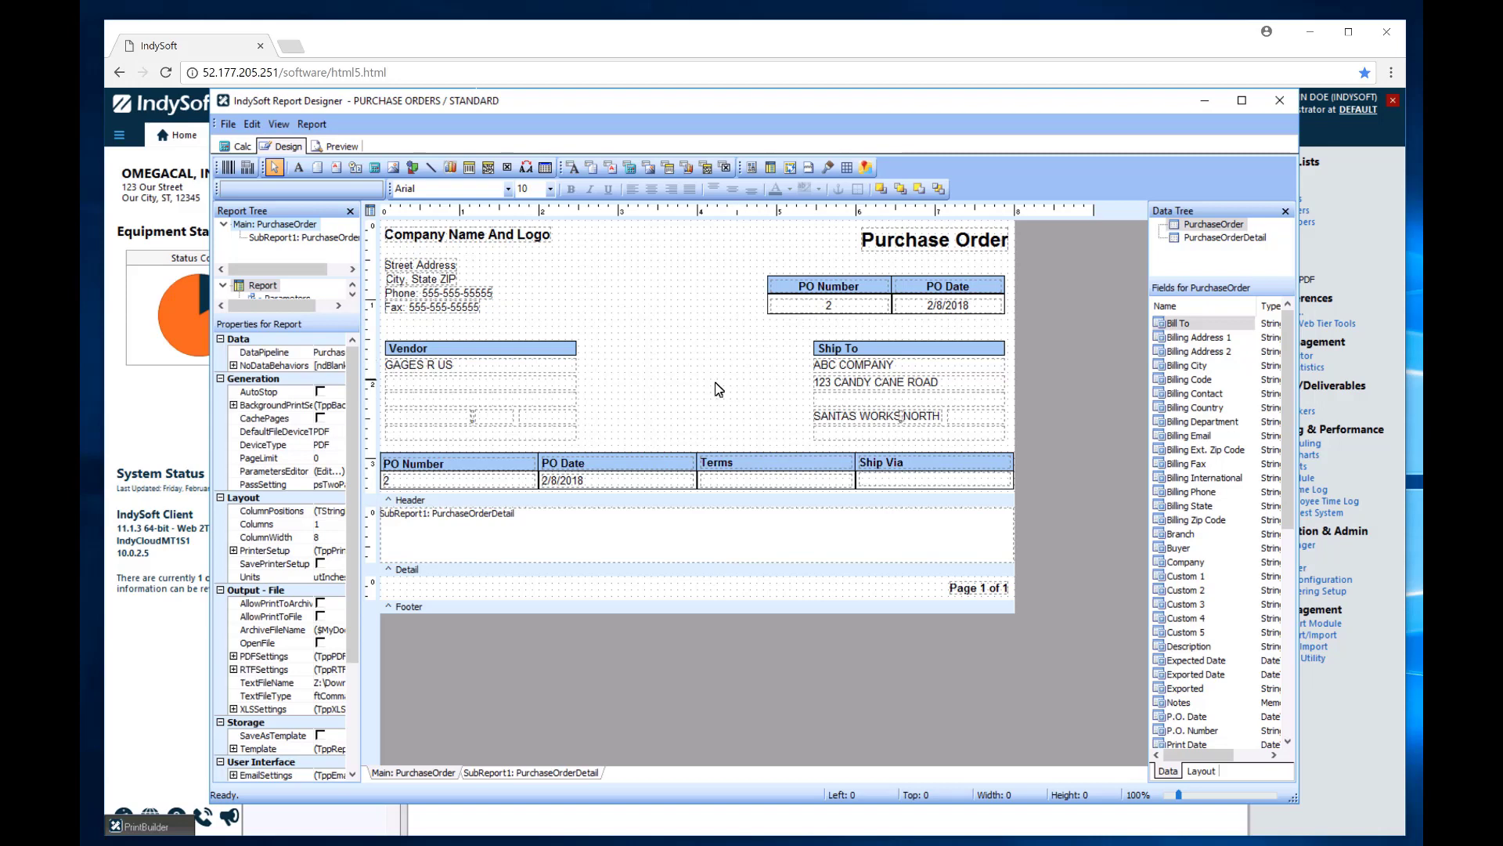
pyautogui.click(1280, 104)
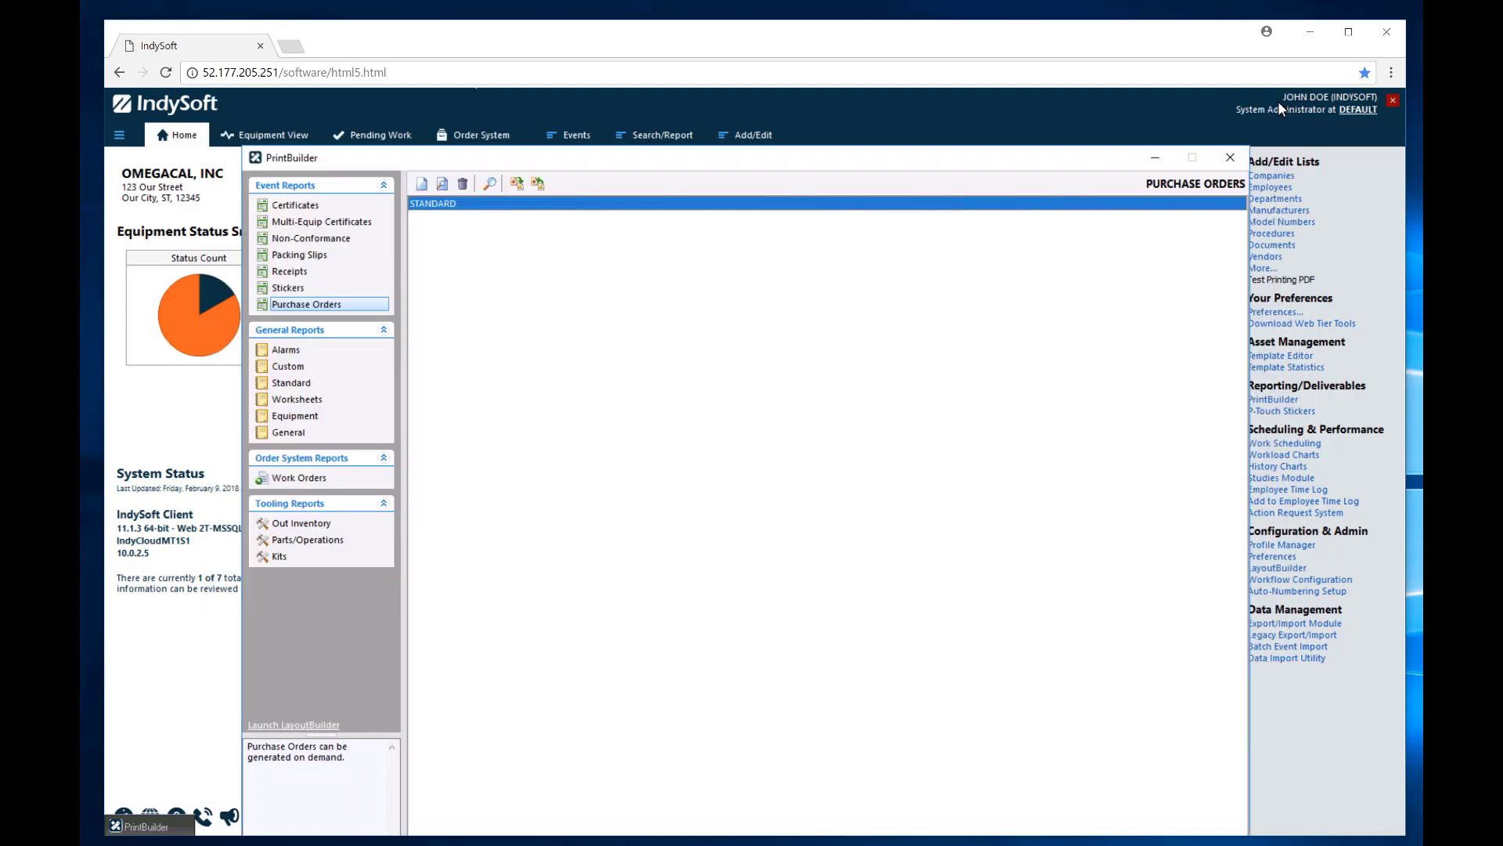
pyautogui.click(1231, 158)
# Load Work Order 6 from the work order search and glance at the Recent Orders list.
pyautogui.click(475, 138)
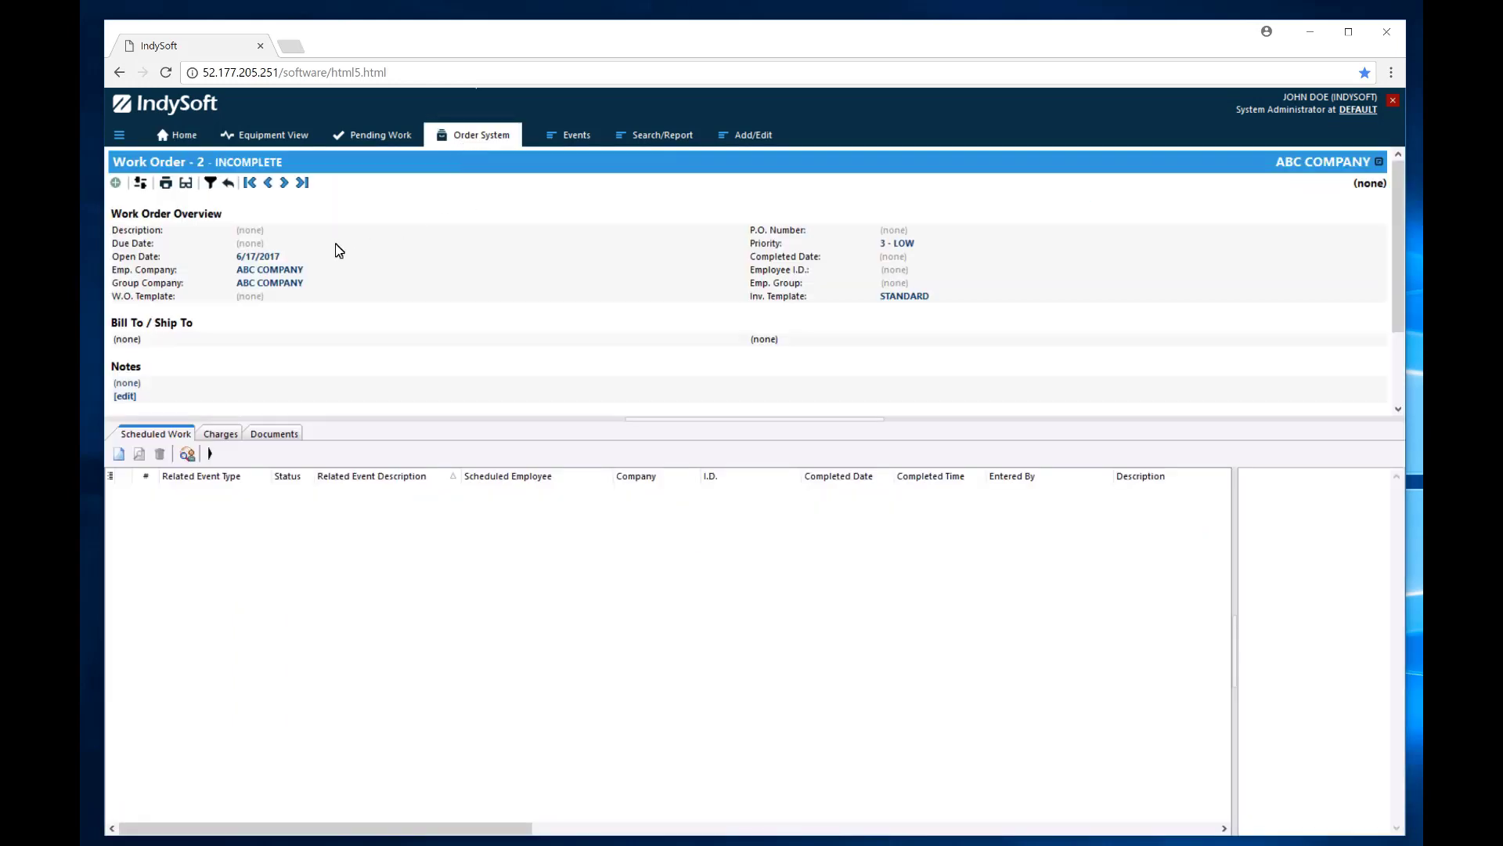
pyautogui.click(202, 165)
pyautogui.doubleClick(614, 446)
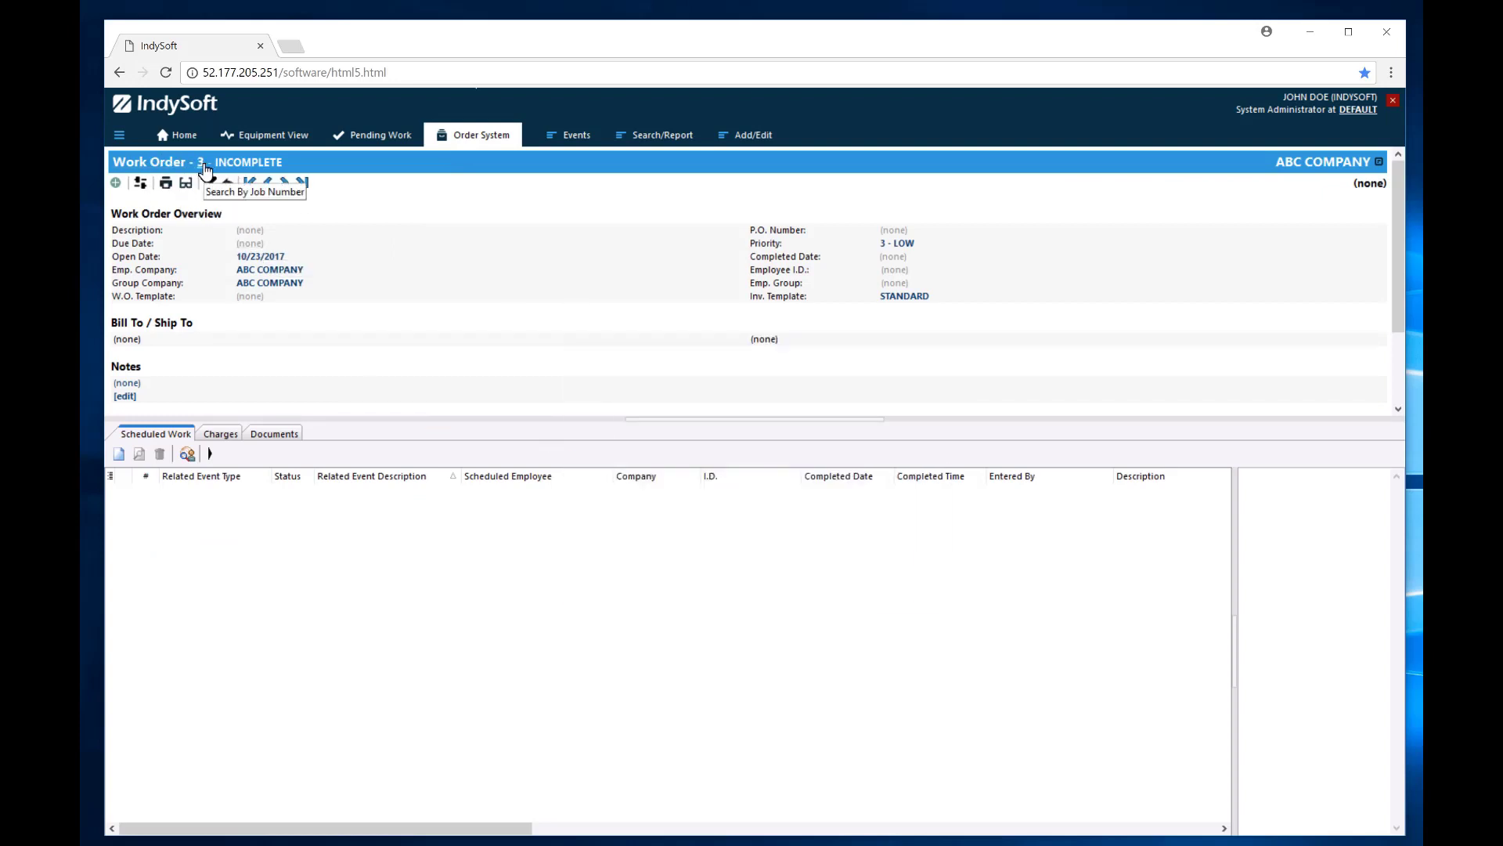
pyautogui.click(201, 165)
pyautogui.doubleClick(611, 493)
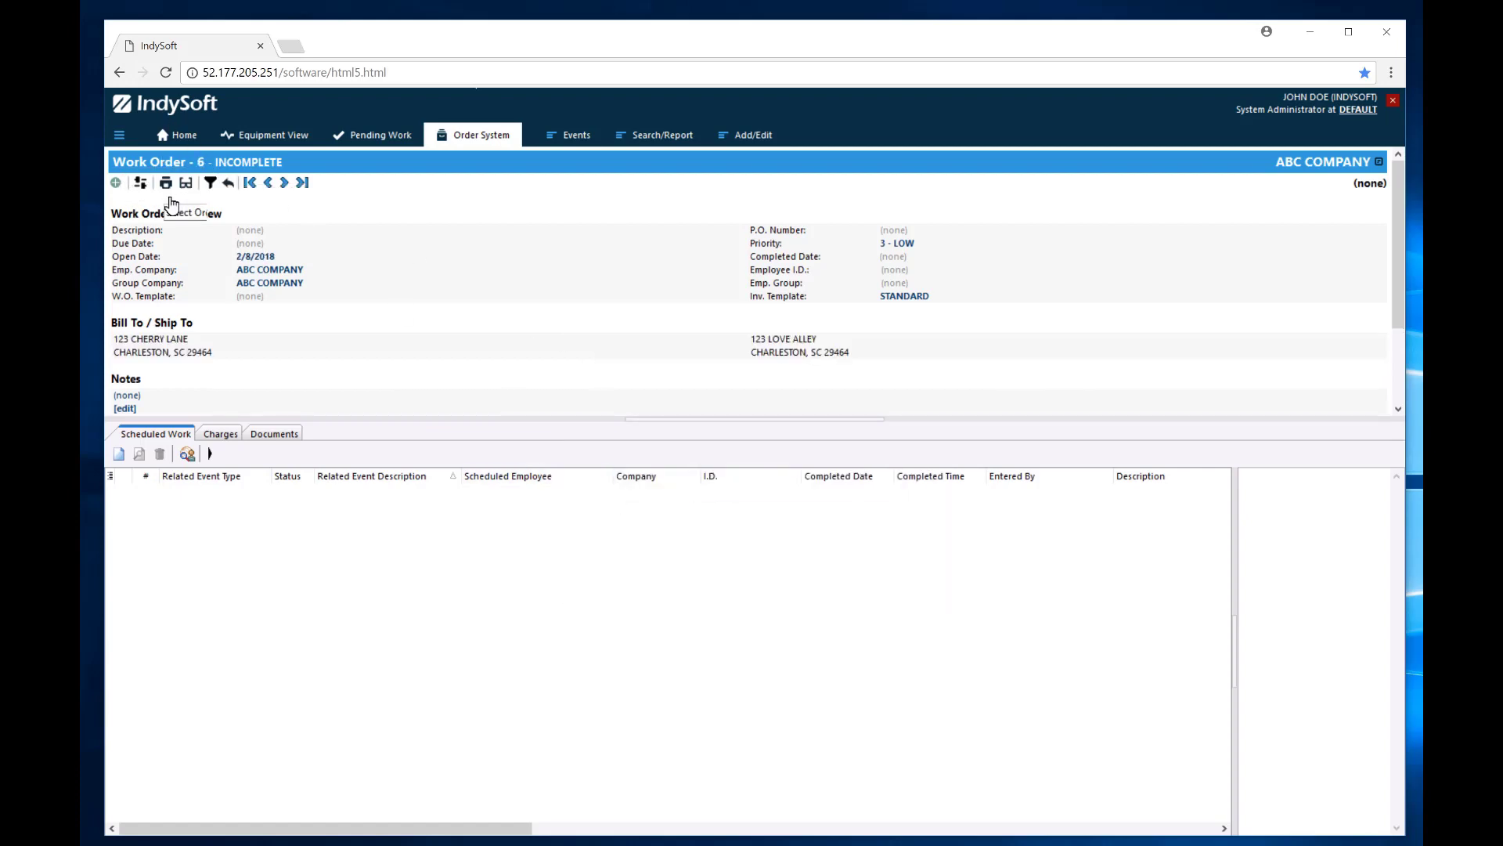
pyautogui.click(228, 184)
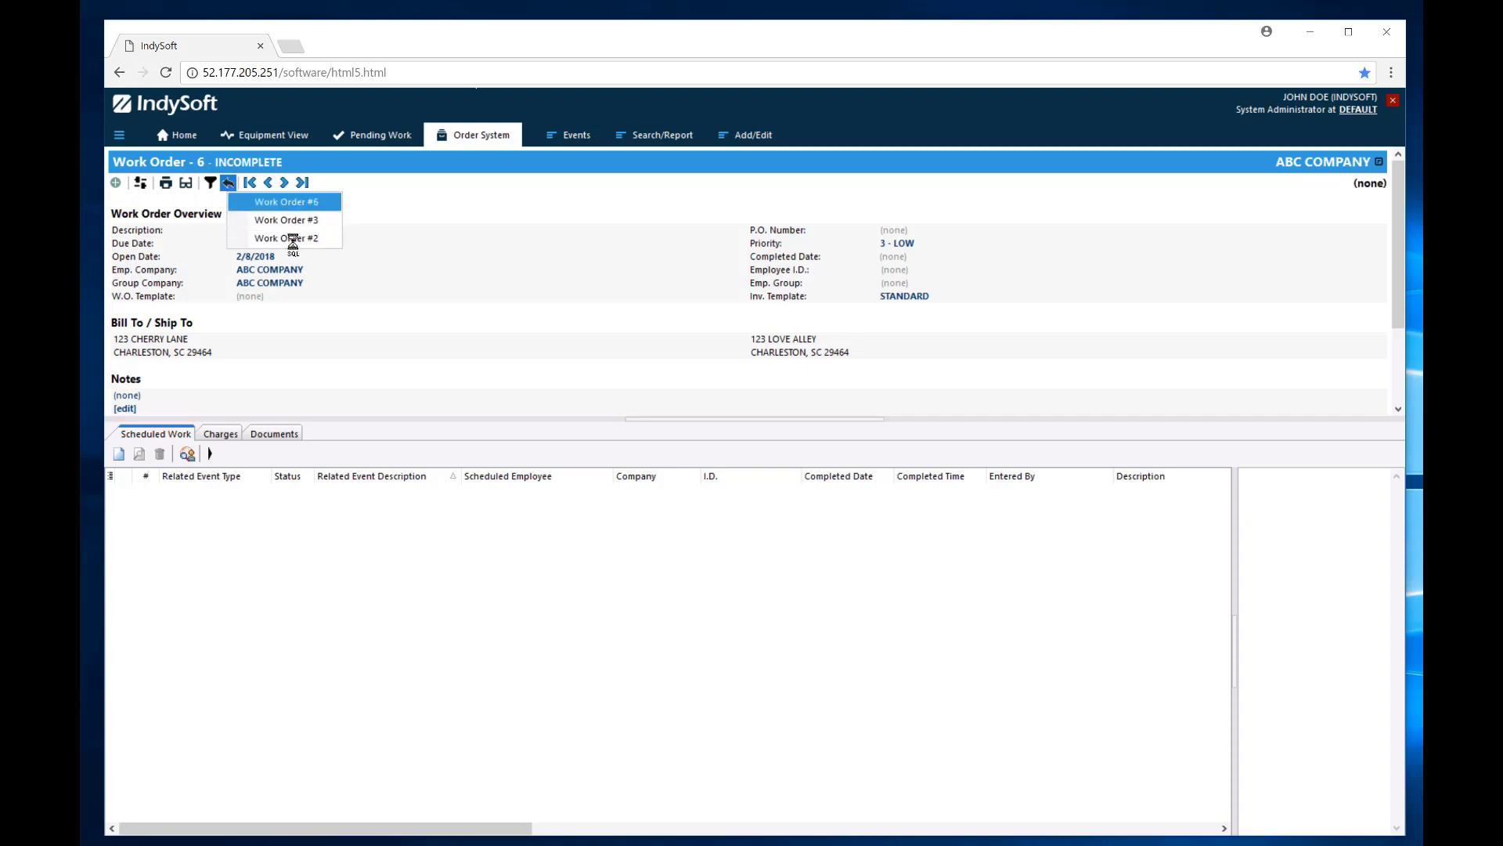
pyautogui.click(383, 200)
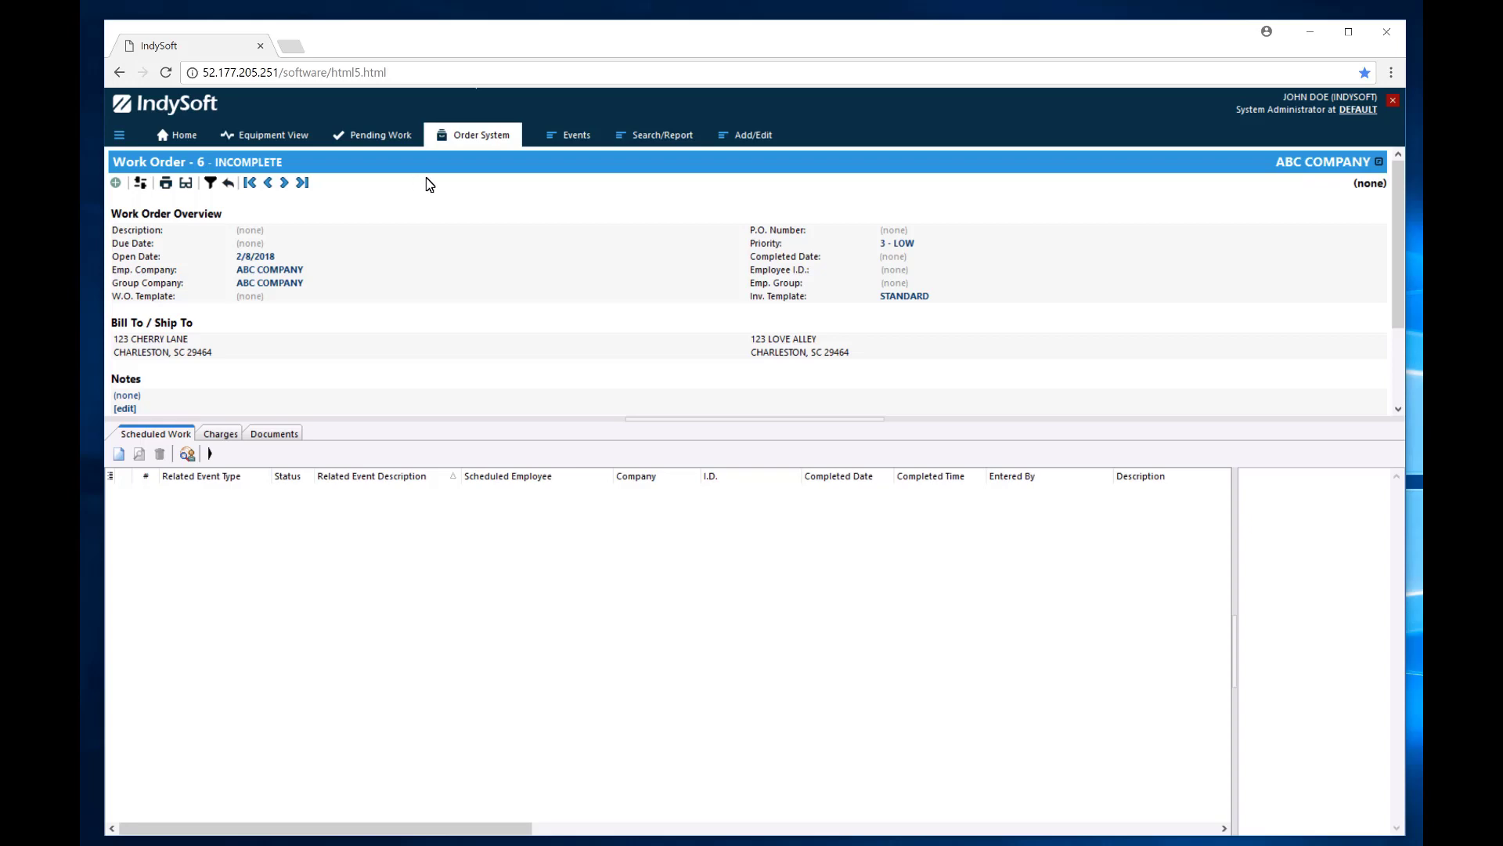
# Open the EventFinder from Search/Report > Legacy Search By and shift its window left.
pyautogui.click(663, 139)
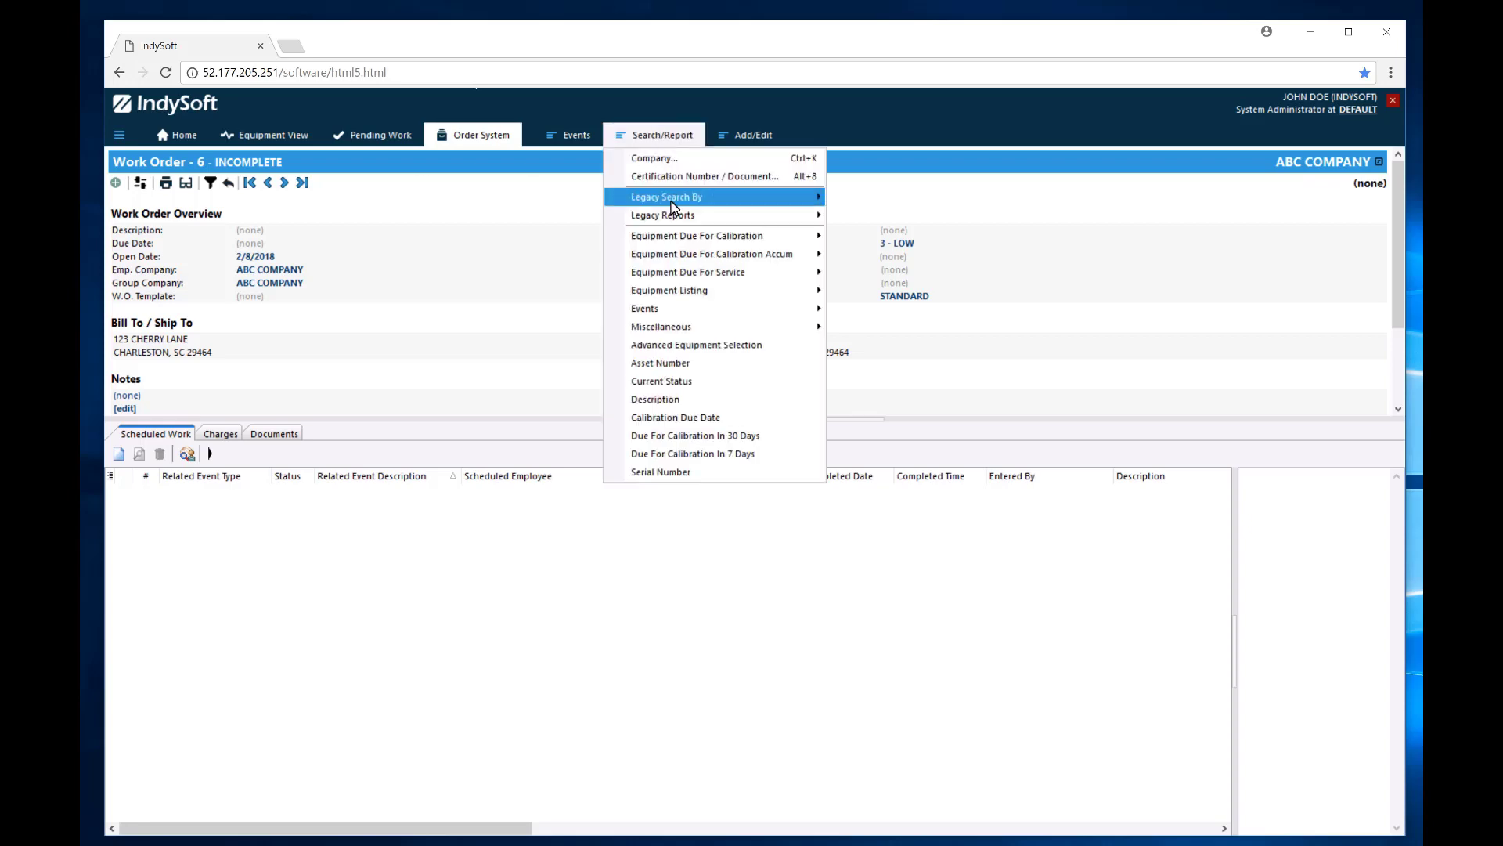
pyautogui.moveTo(672, 205)
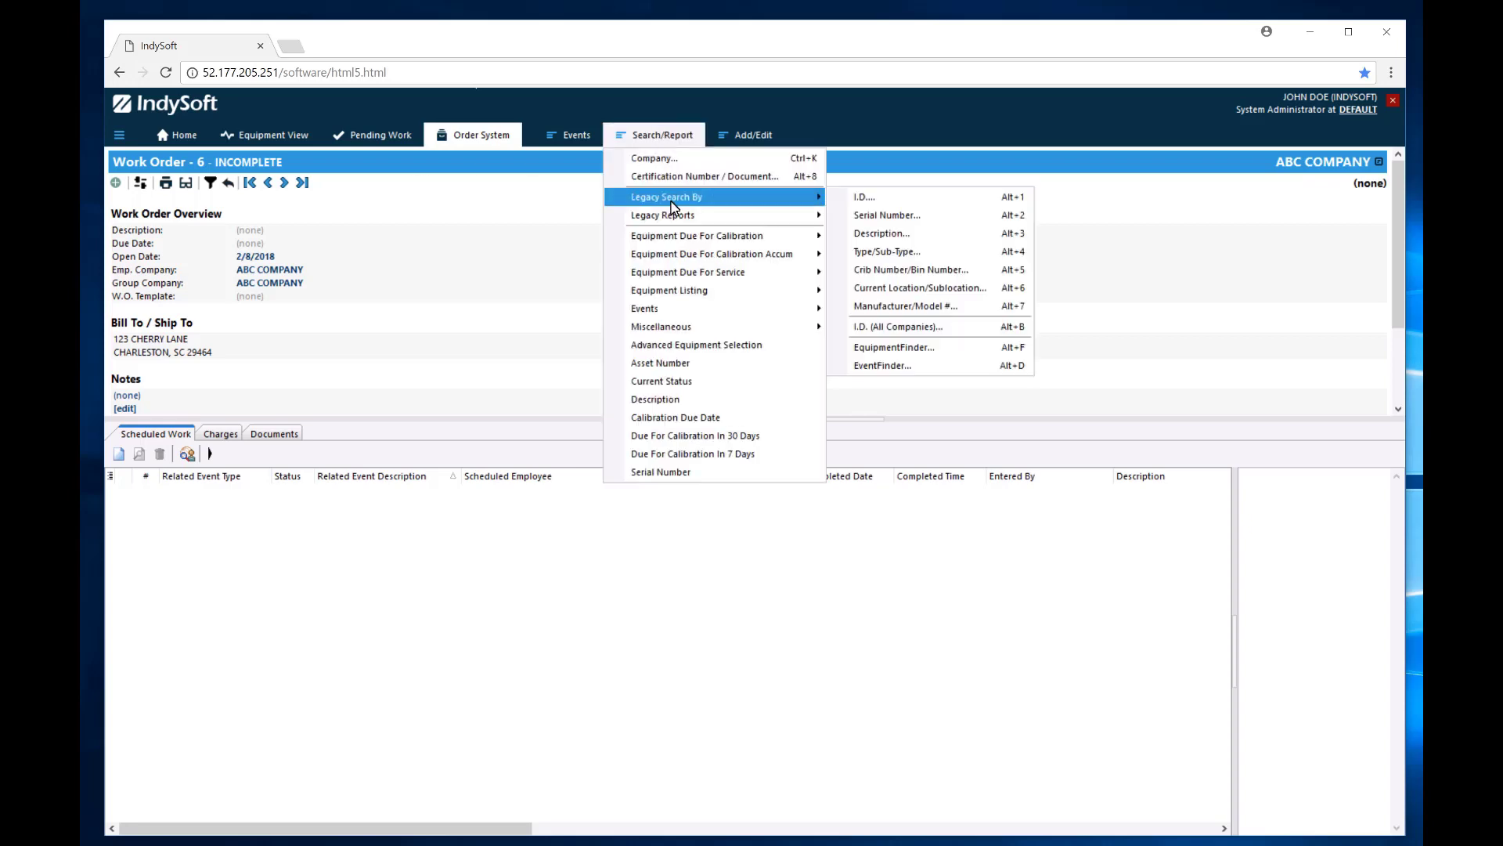
pyautogui.click(902, 365)
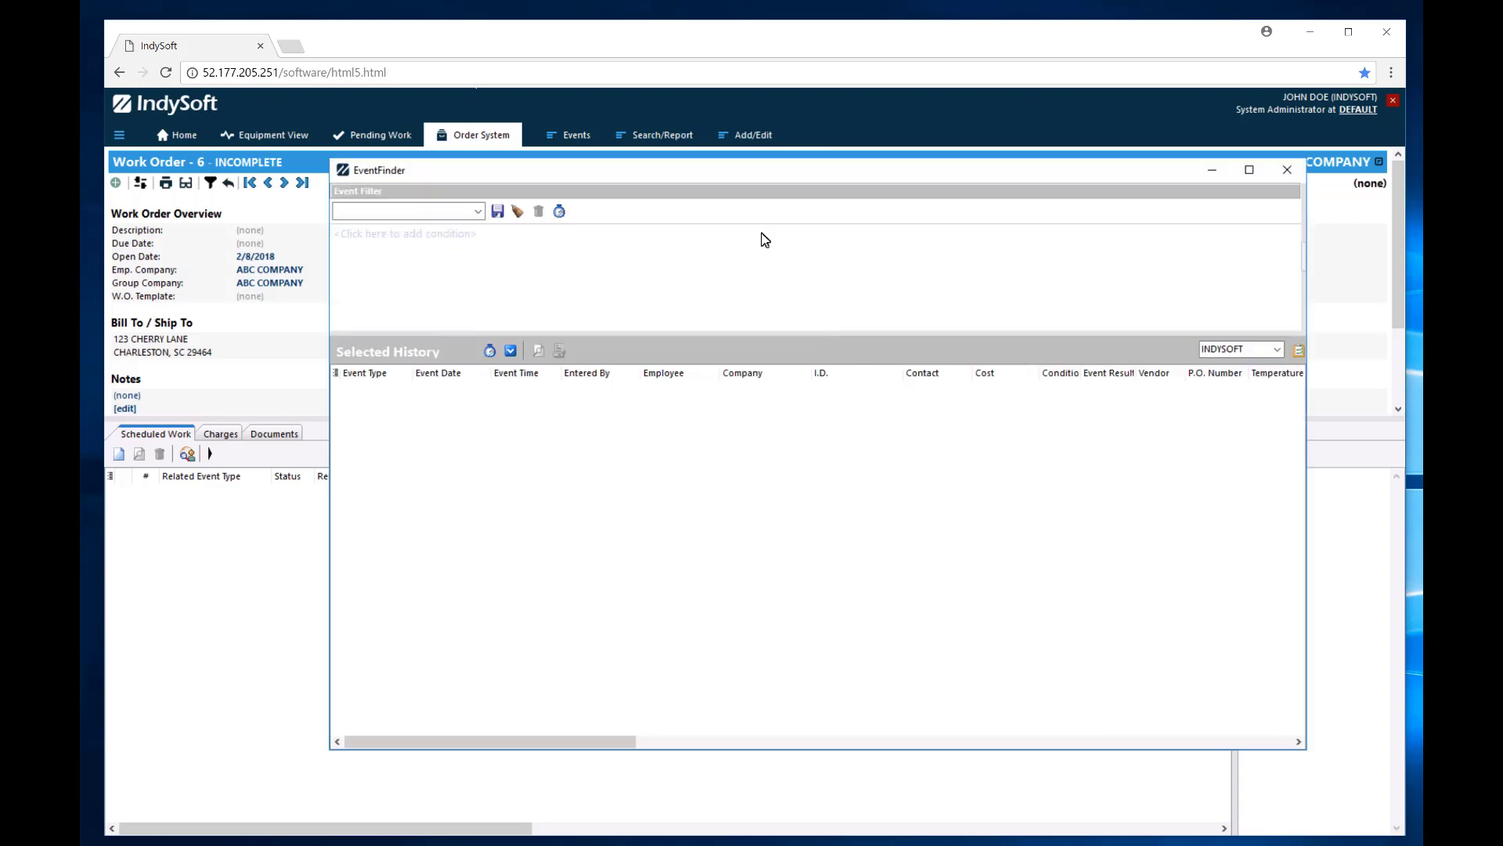
pyautogui.moveTo(667, 174); pyautogui.dragTo(640, 175)
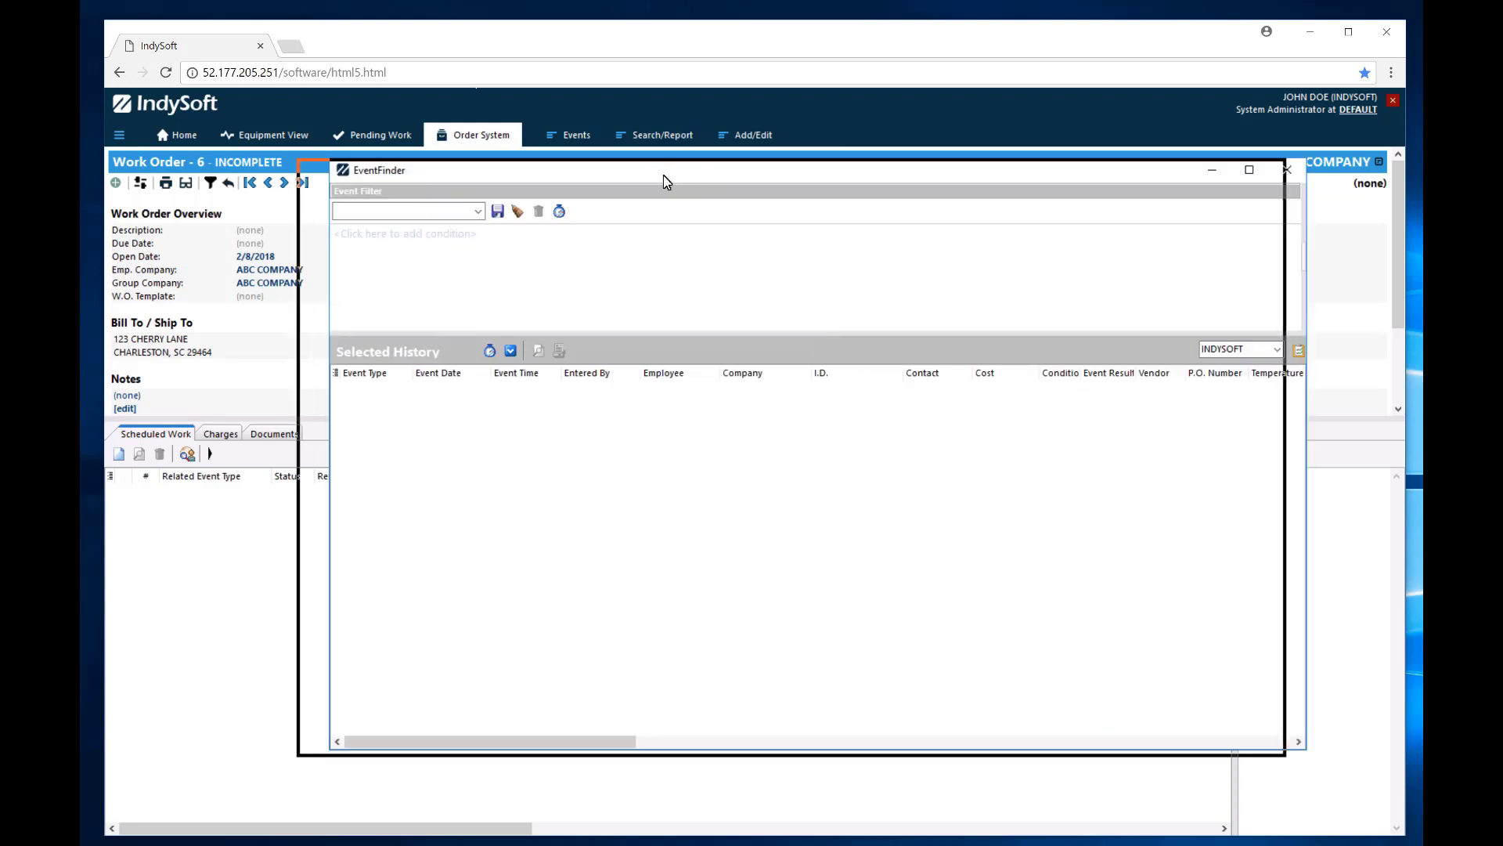
# Filter events on Event Type is exactly CALIBRATION and load the 23 matching records.
pyautogui.click(348, 242)
pyautogui.click(347, 237)
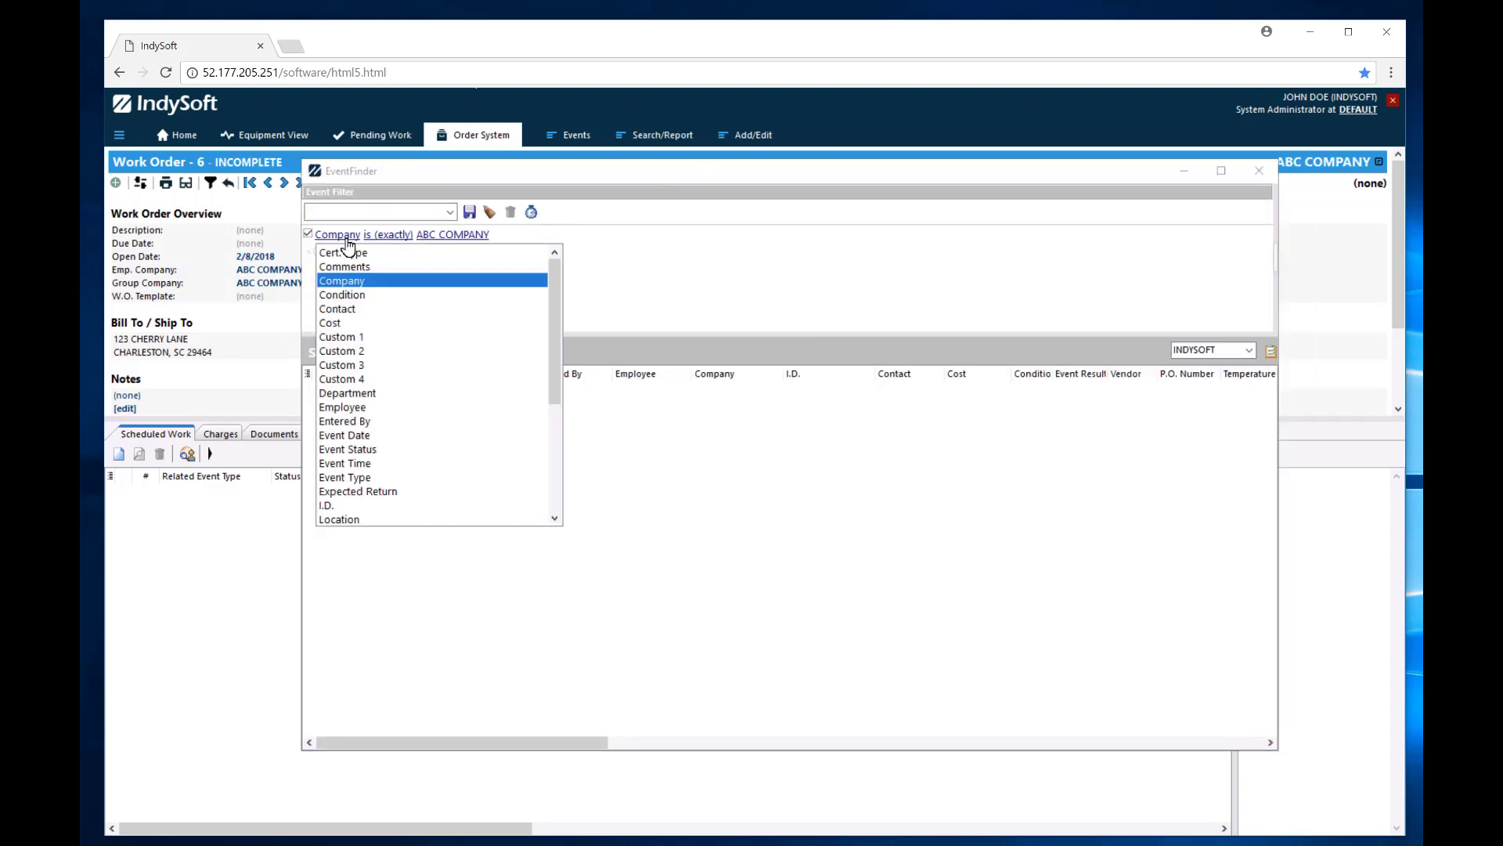
pyautogui.press('e')
pyautogui.press('v')
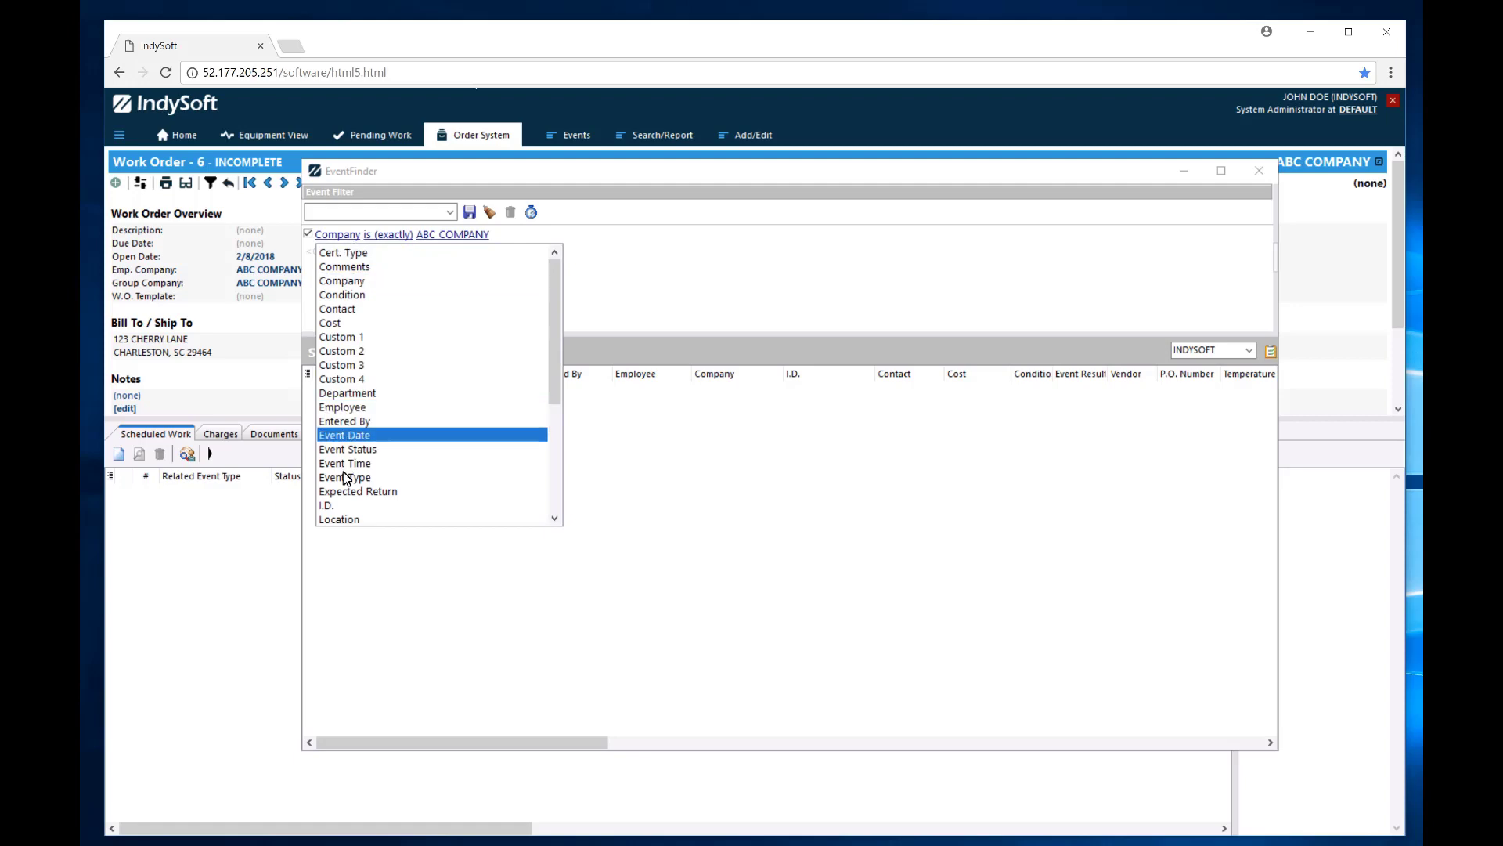
pyautogui.click(344, 478)
pyautogui.click(433, 237)
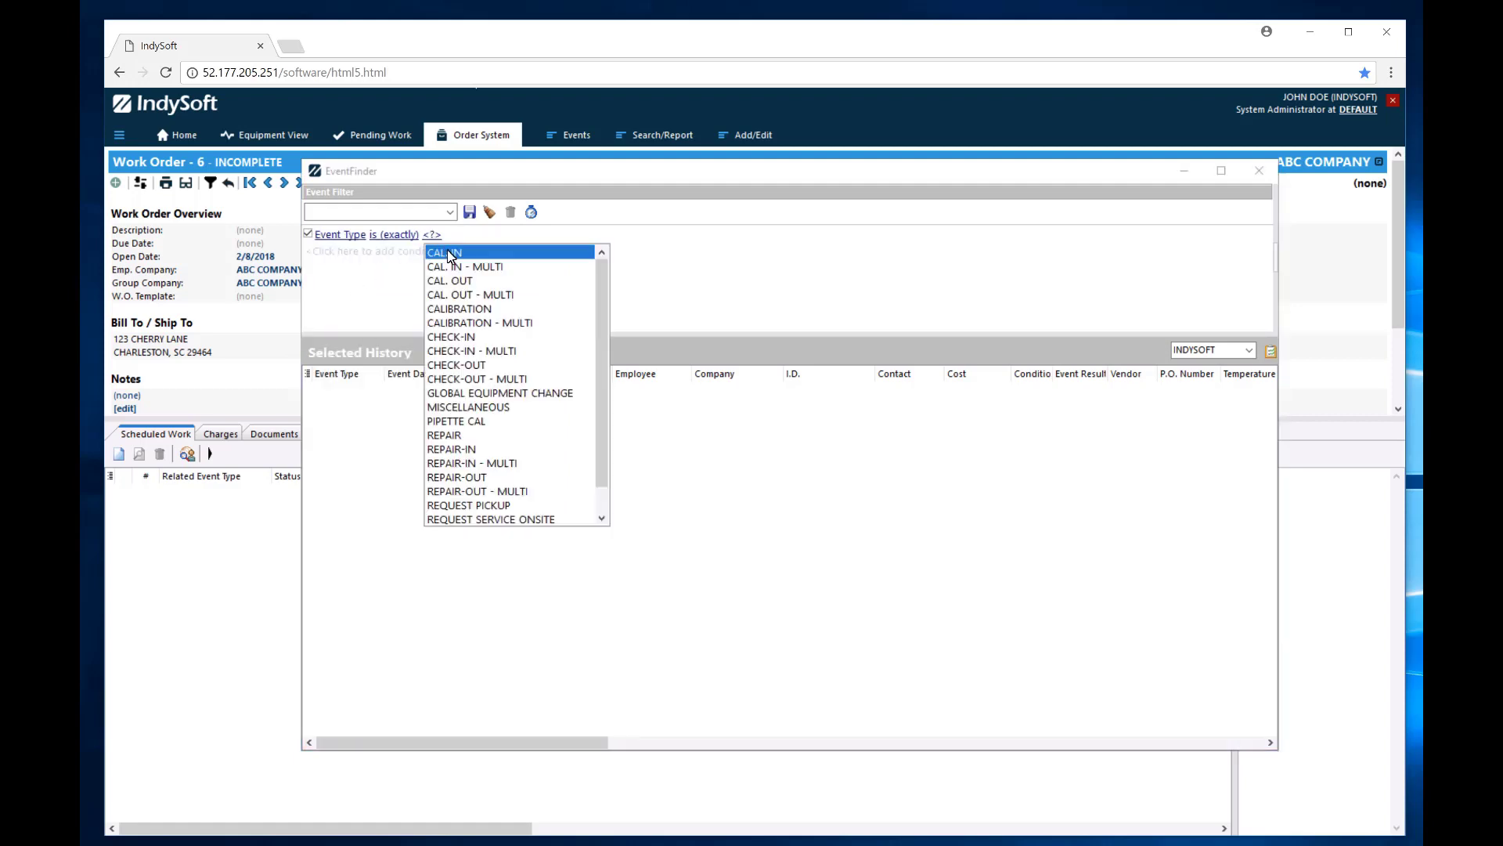
pyautogui.click(464, 307)
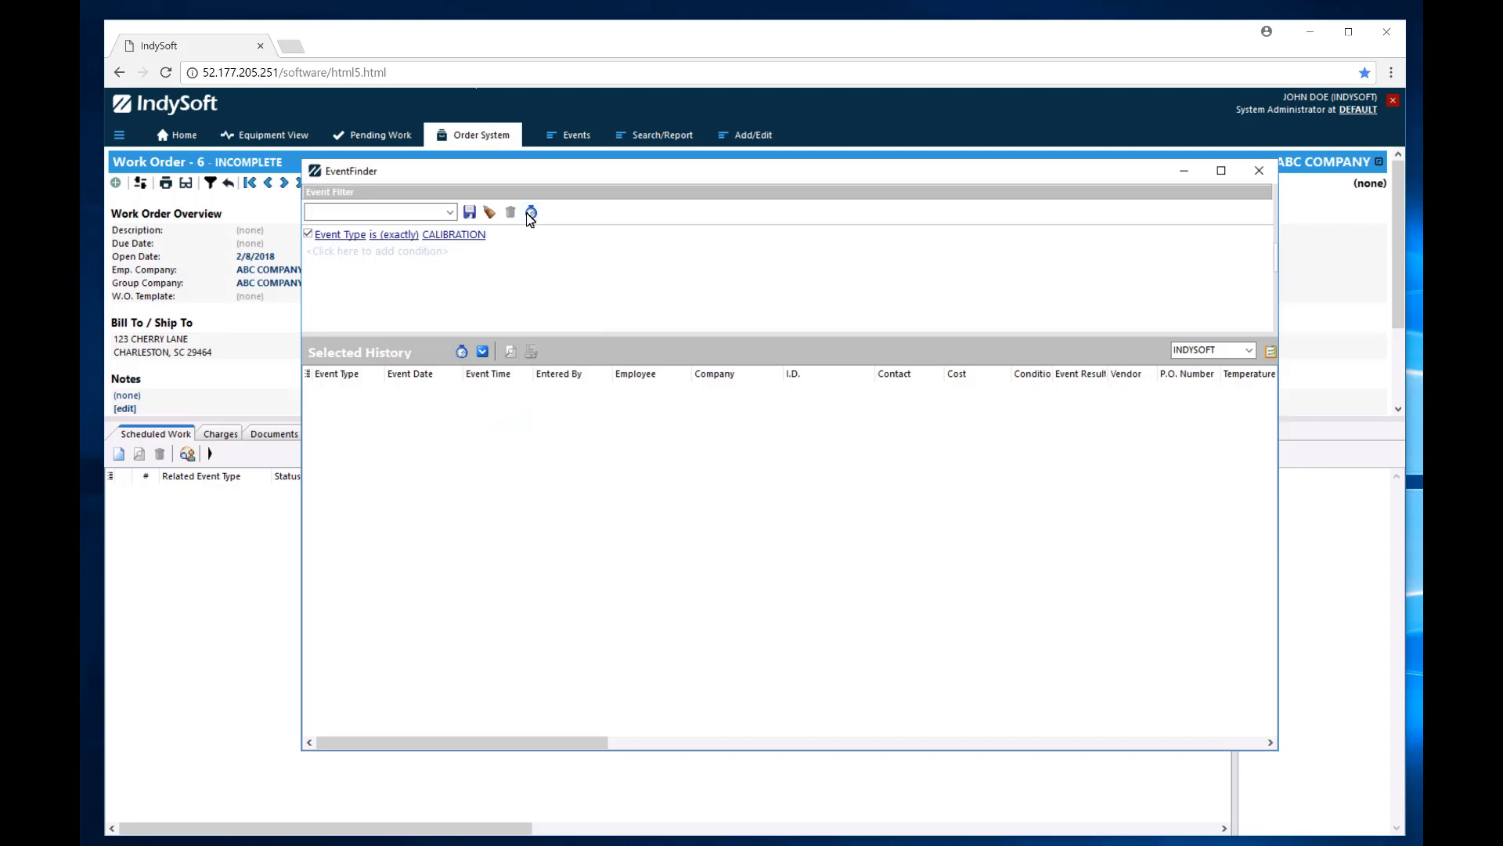
pyautogui.click(531, 212)
pyautogui.click(754, 480)
pyautogui.click(482, 353)
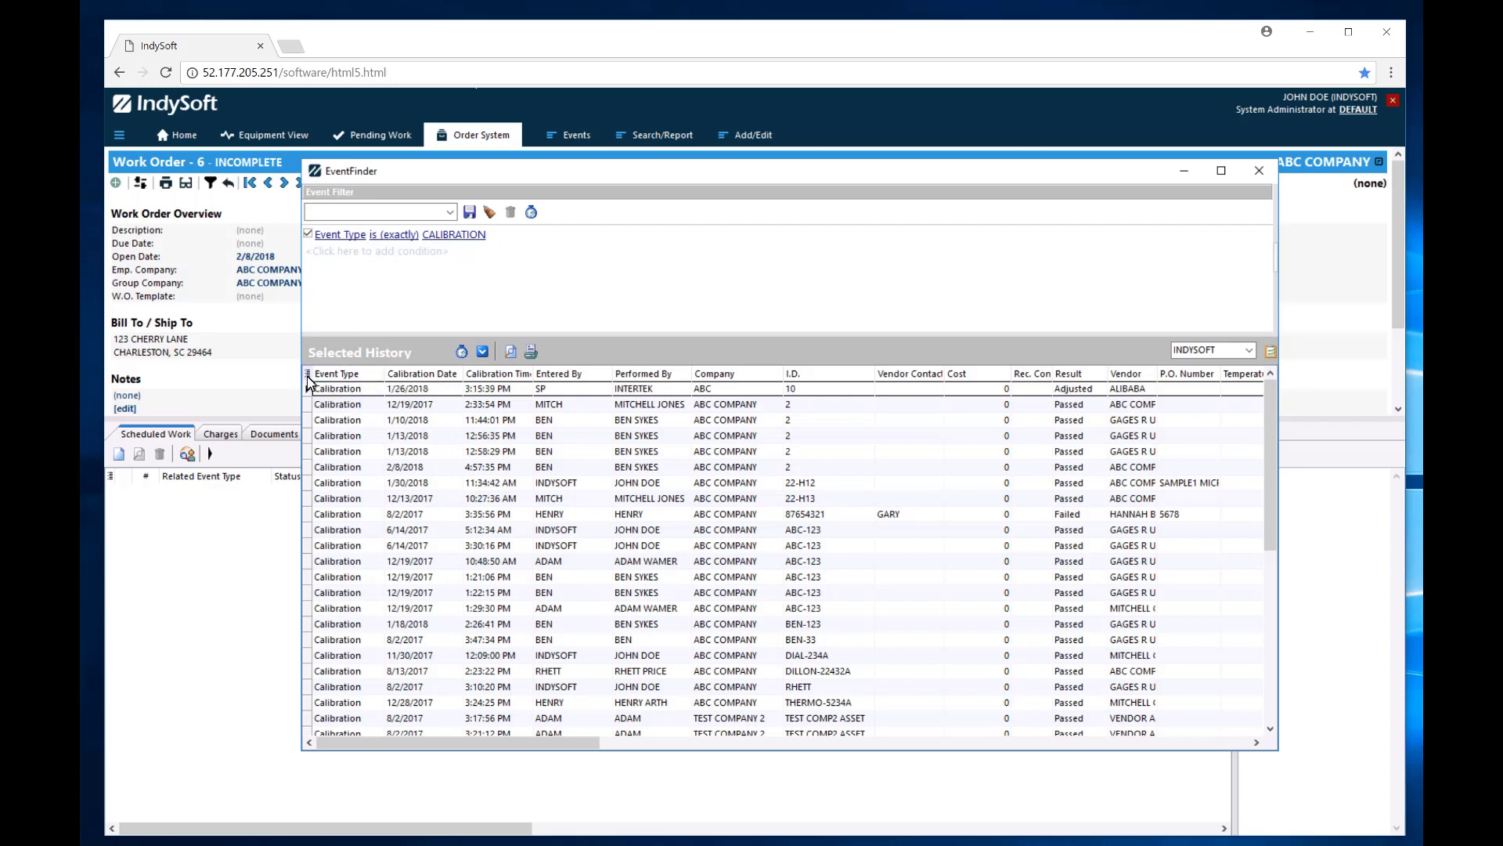
# Hide Template Name, Tracking Status, Equip. Dept., Status, Workstation, Work Order and similar history columns.
pyautogui.click(307, 375)
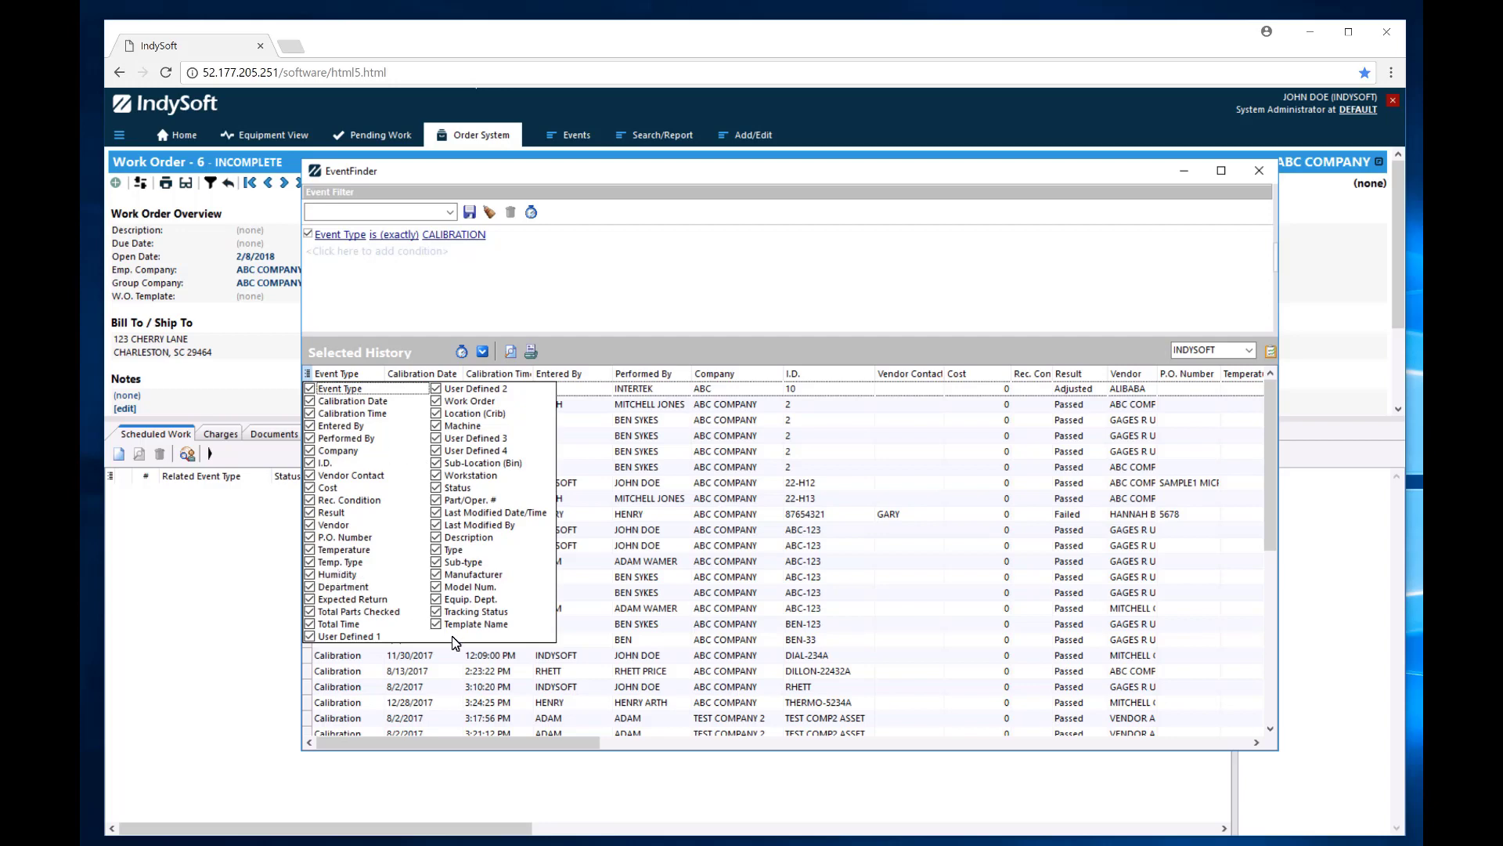
pyautogui.click(437, 624)
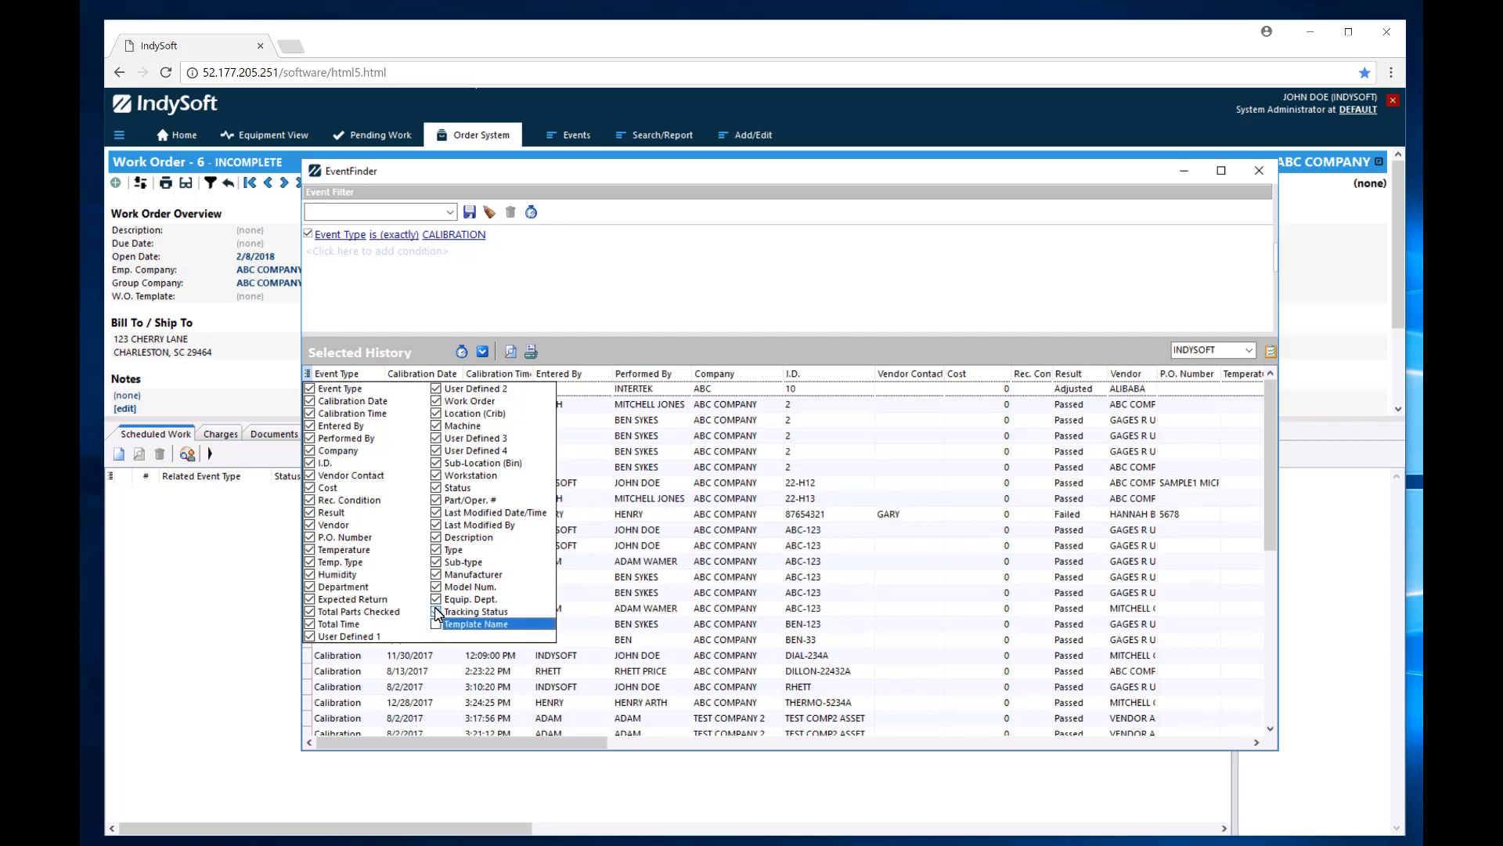
pyautogui.click(436, 612)
pyautogui.click(437, 599)
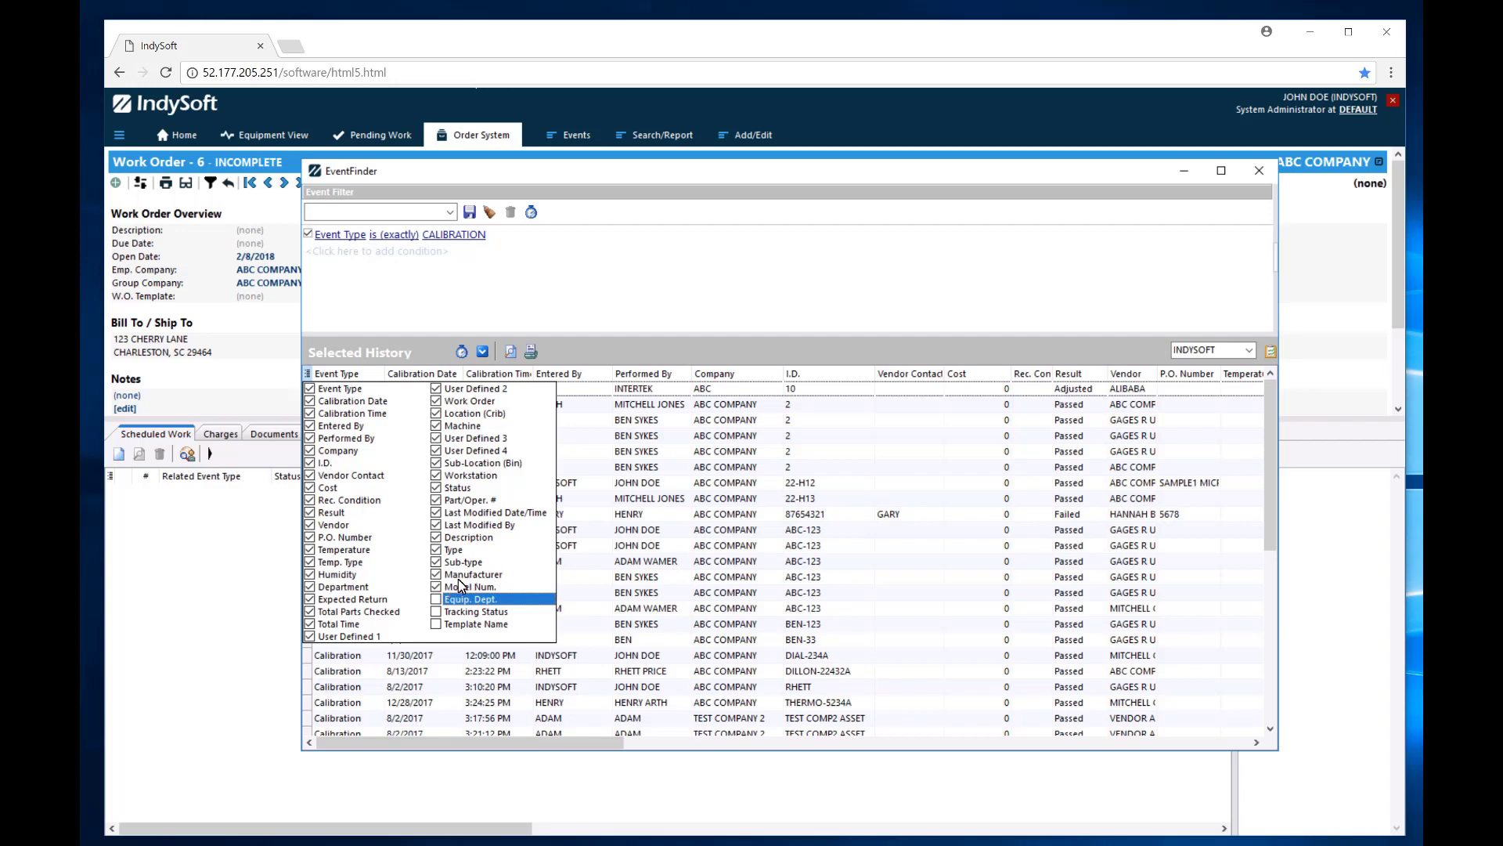
pyautogui.click(437, 525)
pyautogui.click(437, 512)
pyautogui.click(437, 500)
pyautogui.click(437, 487)
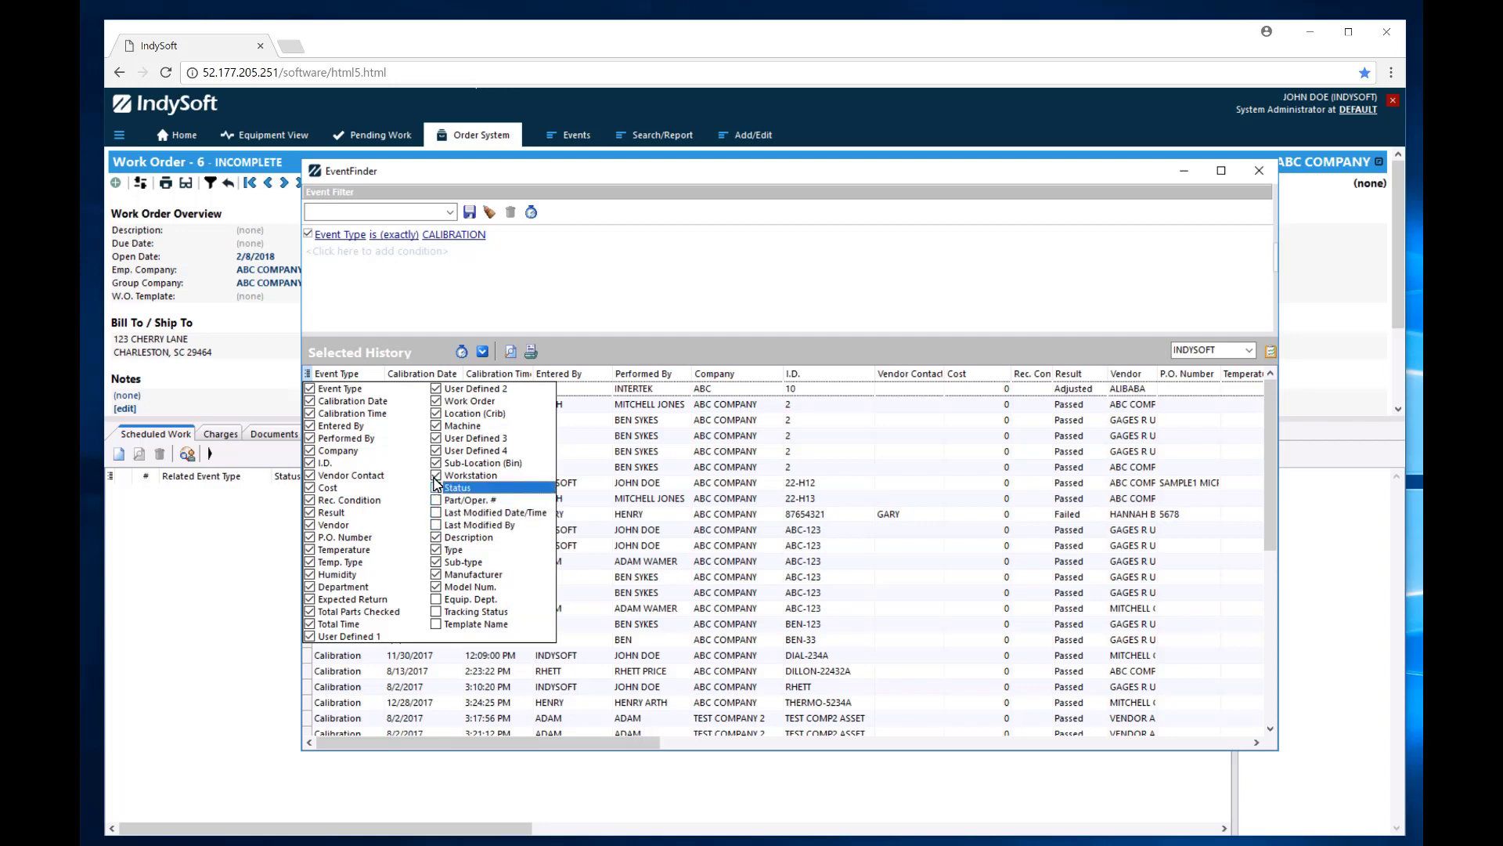
pyautogui.click(437, 476)
pyautogui.click(437, 463)
pyautogui.click(436, 438)
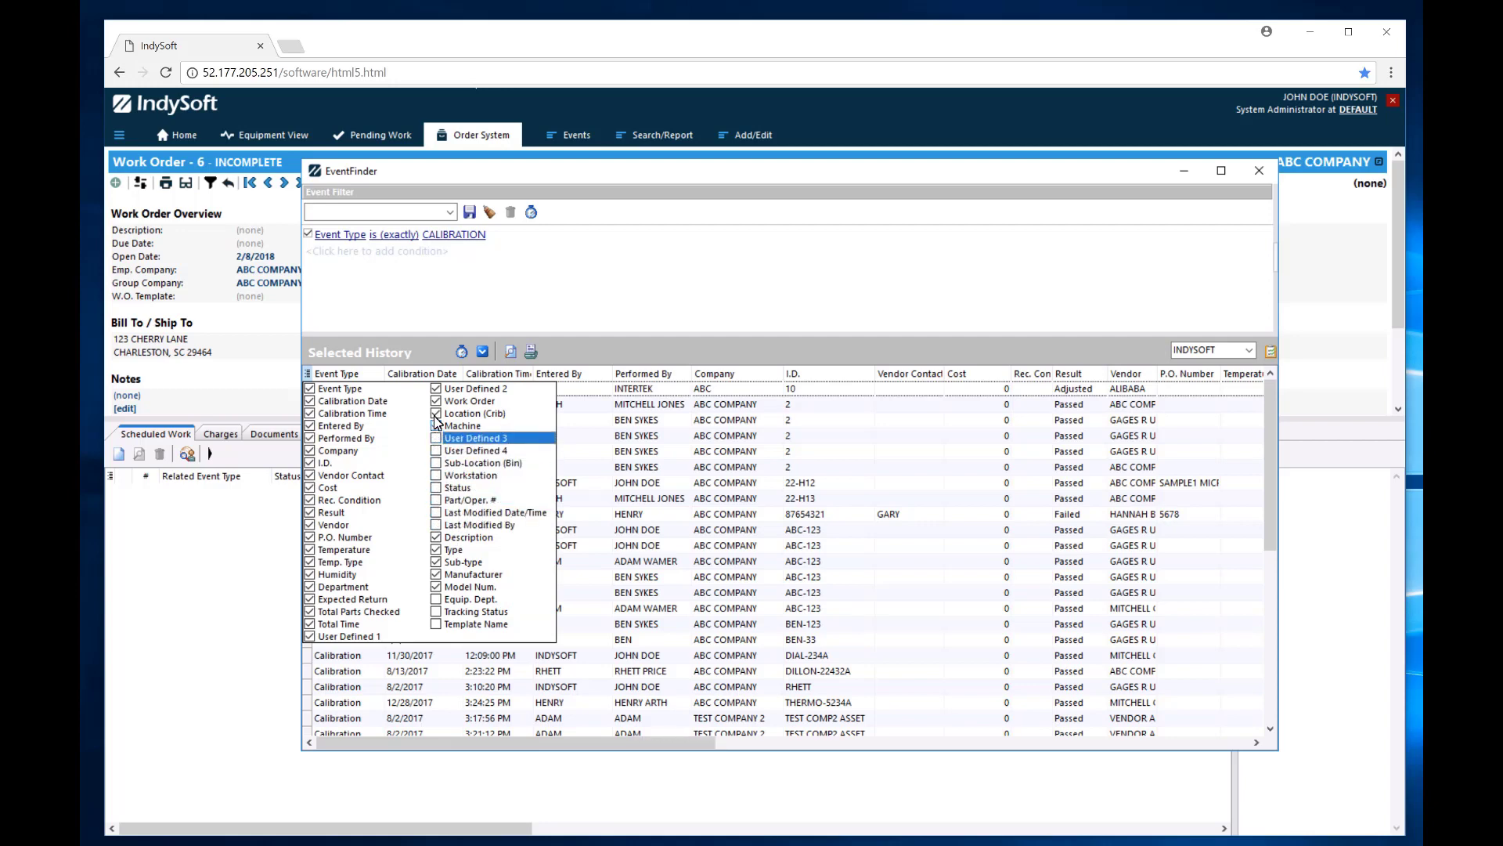
pyautogui.click(436, 426)
pyautogui.click(436, 413)
pyautogui.click(436, 401)
pyautogui.click(436, 389)
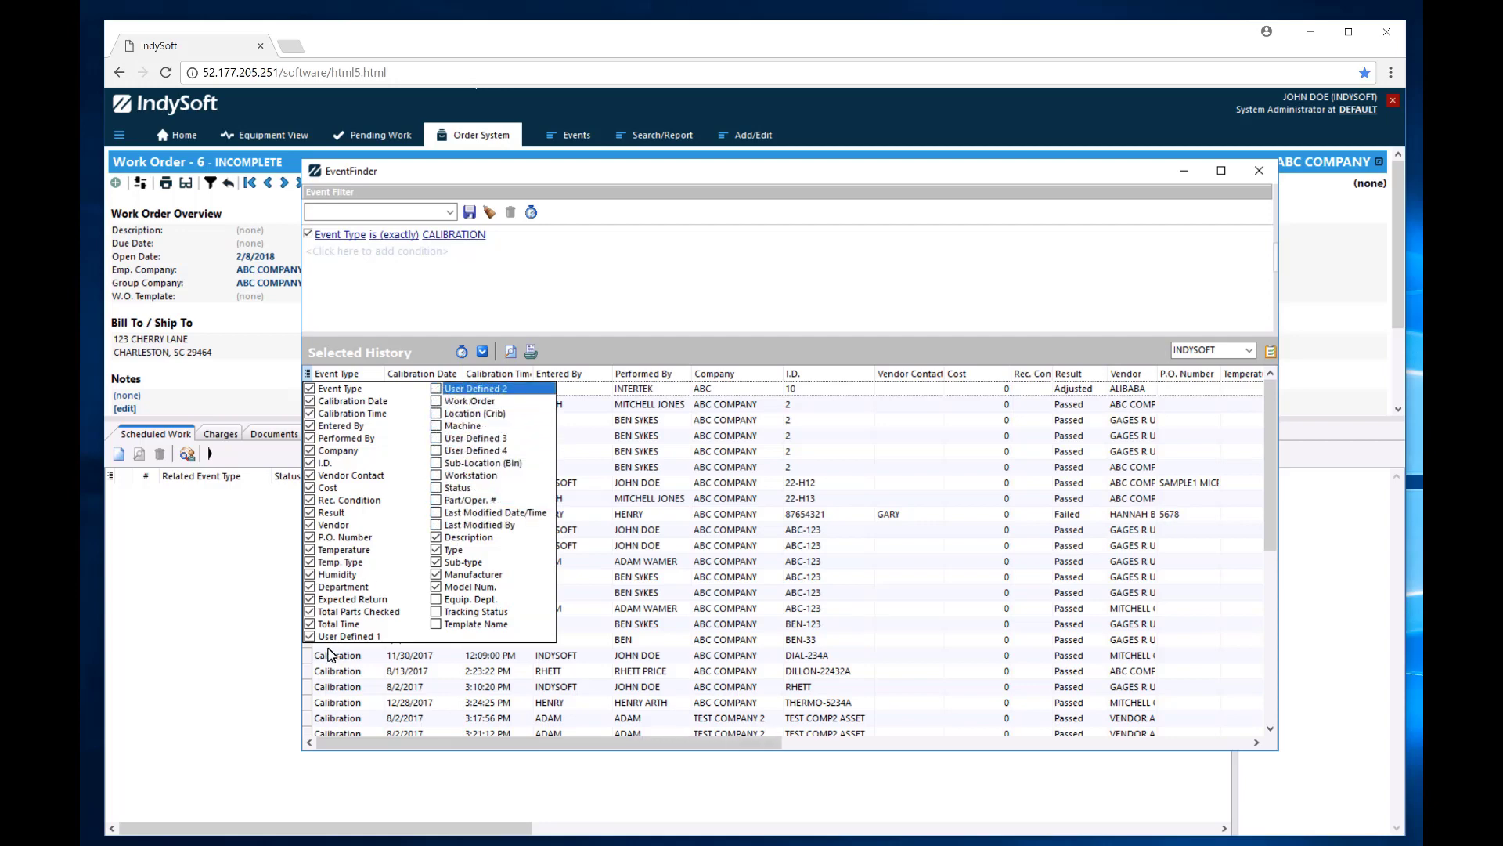
# Hide Total Time, Humidity, Temperature, Vendor, Result, Cost and similar columns, then open the first record.
pyautogui.click(312, 624)
pyautogui.click(310, 637)
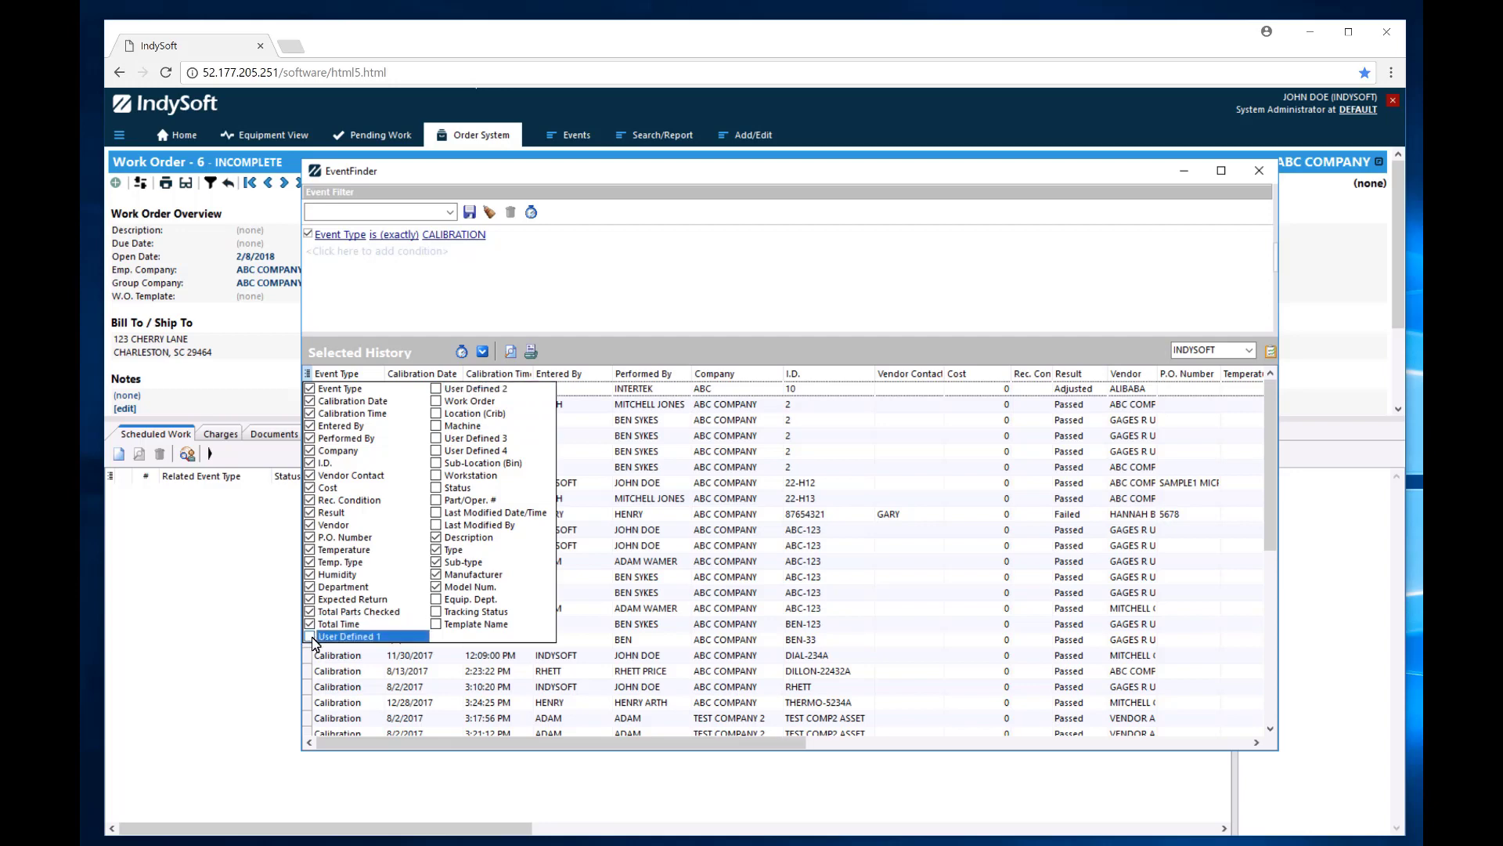
pyautogui.click(310, 624)
pyautogui.click(311, 611)
pyautogui.click(310, 599)
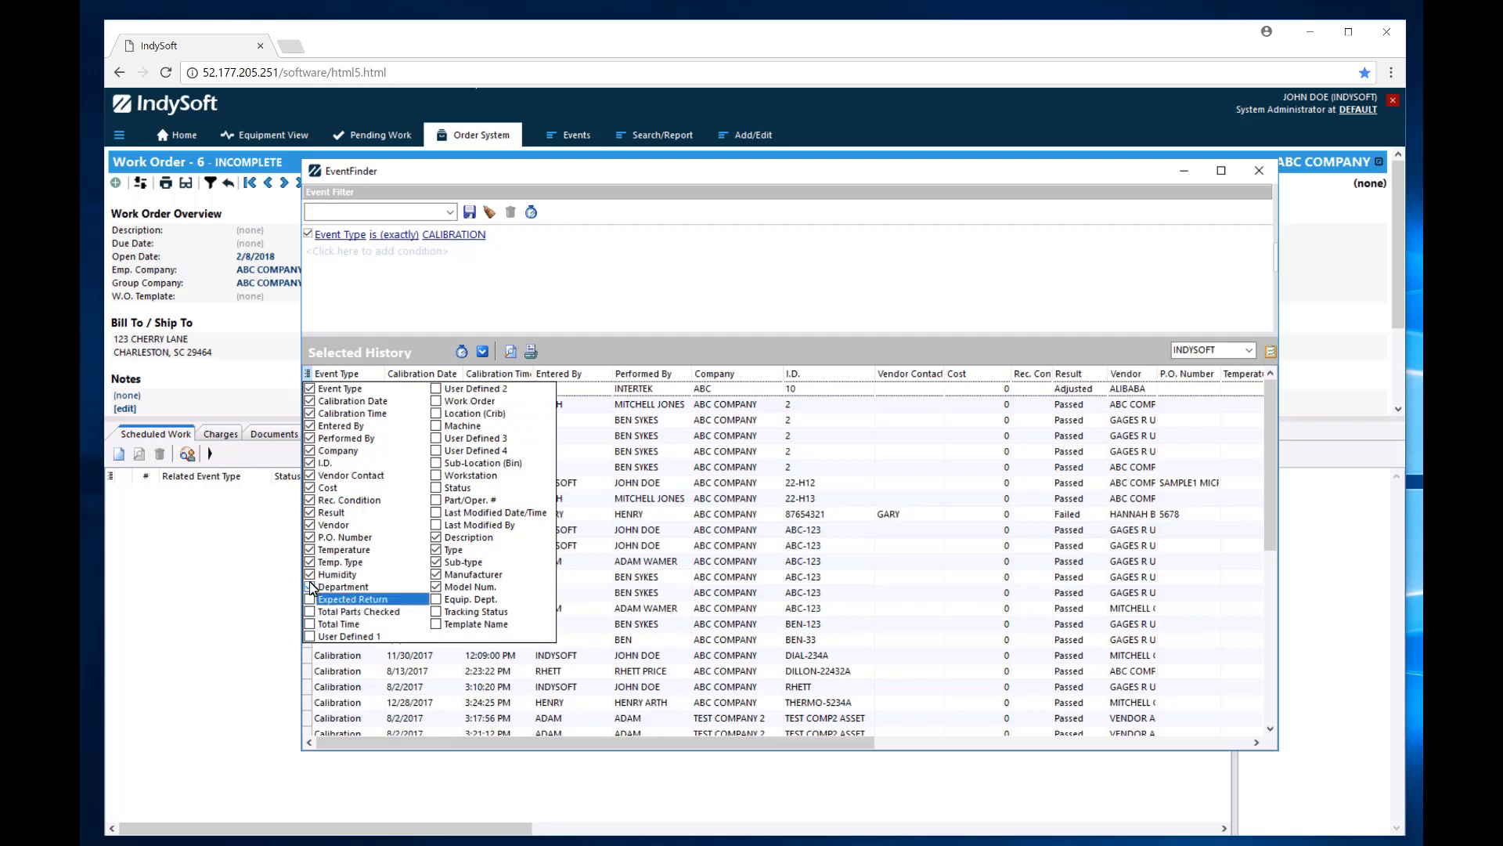
pyautogui.click(310, 574)
pyautogui.click(310, 562)
pyautogui.click(310, 550)
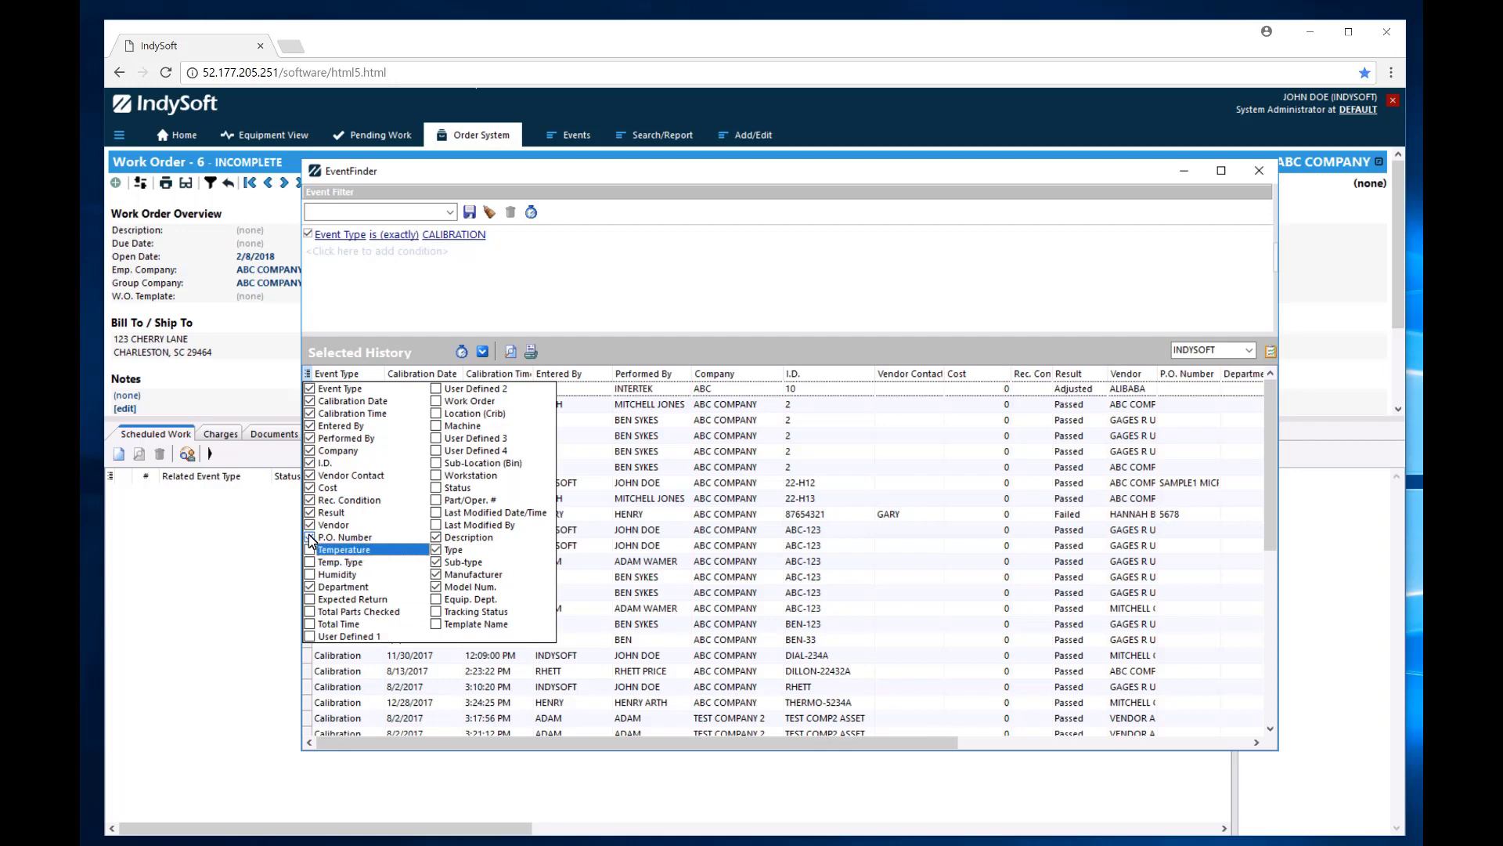
pyautogui.click(310, 537)
pyautogui.click(310, 524)
pyautogui.click(310, 512)
pyautogui.click(310, 499)
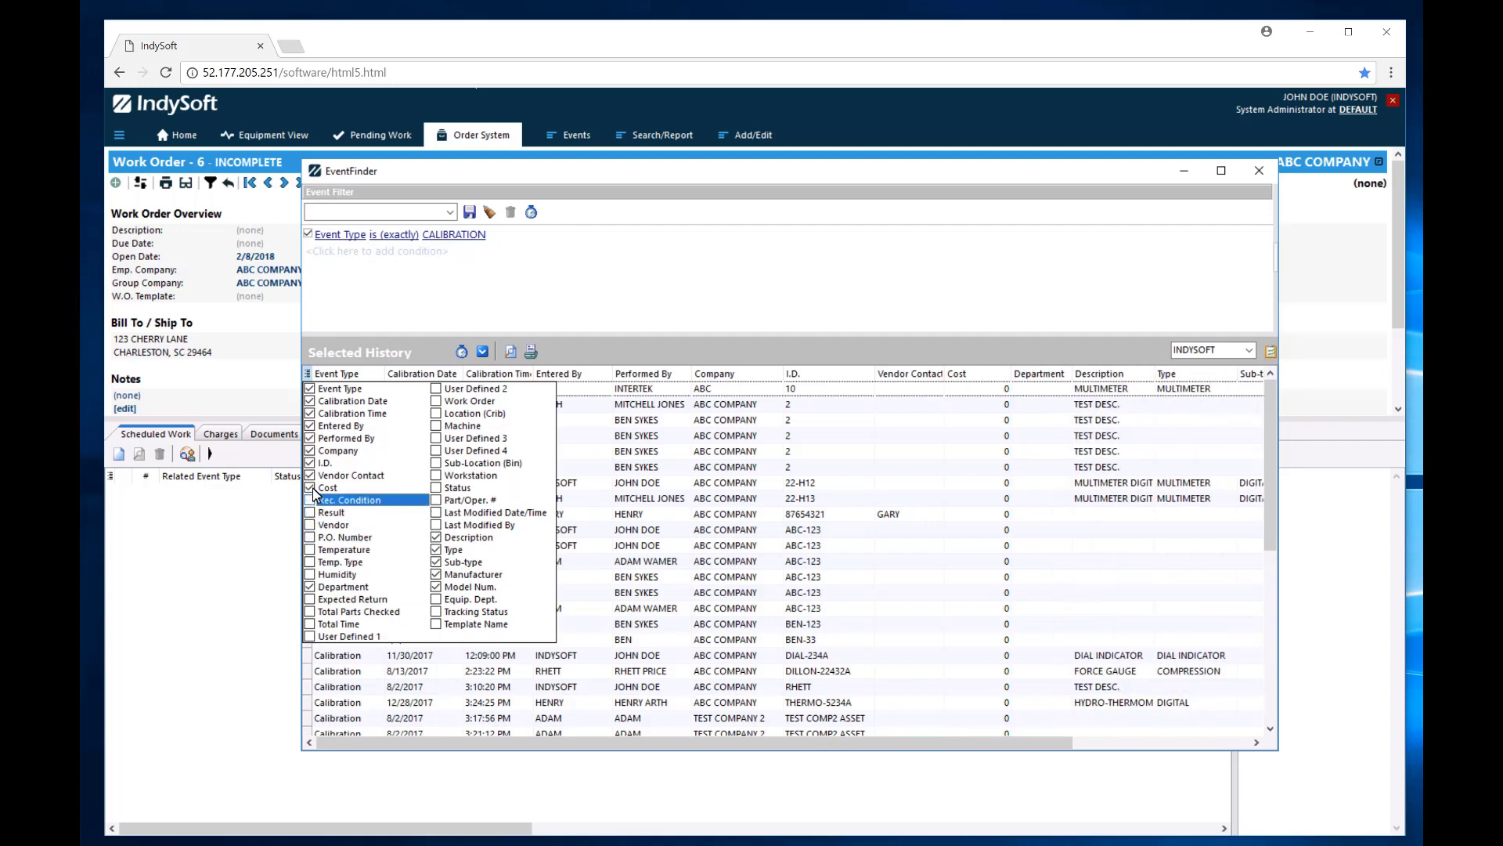
pyautogui.click(310, 487)
pyautogui.click(310, 475)
pyautogui.click(742, 742)
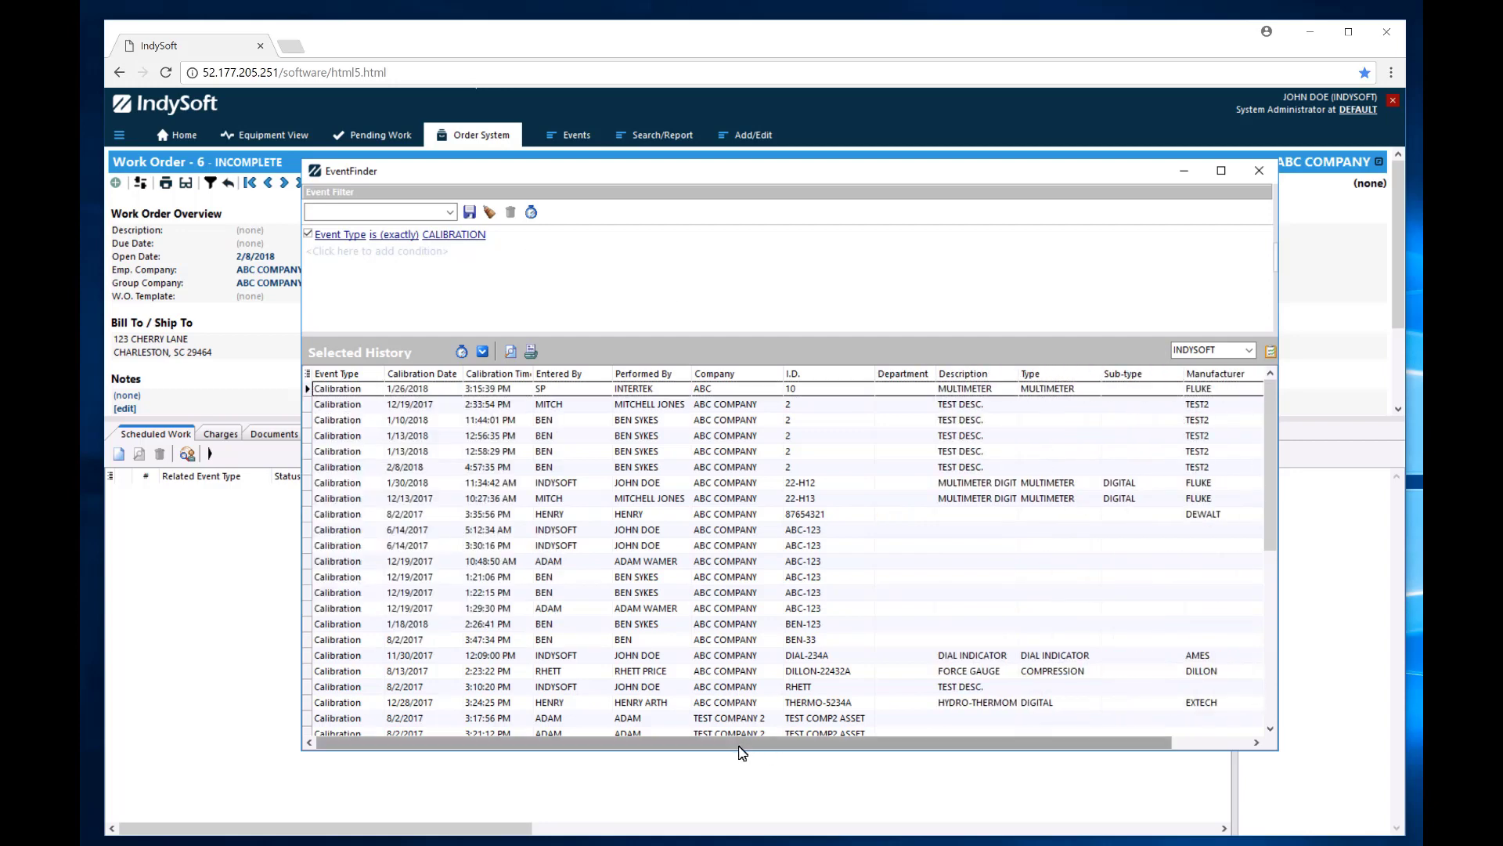
pyautogui.moveTo(779, 742); pyautogui.dragTo(1085, 720)
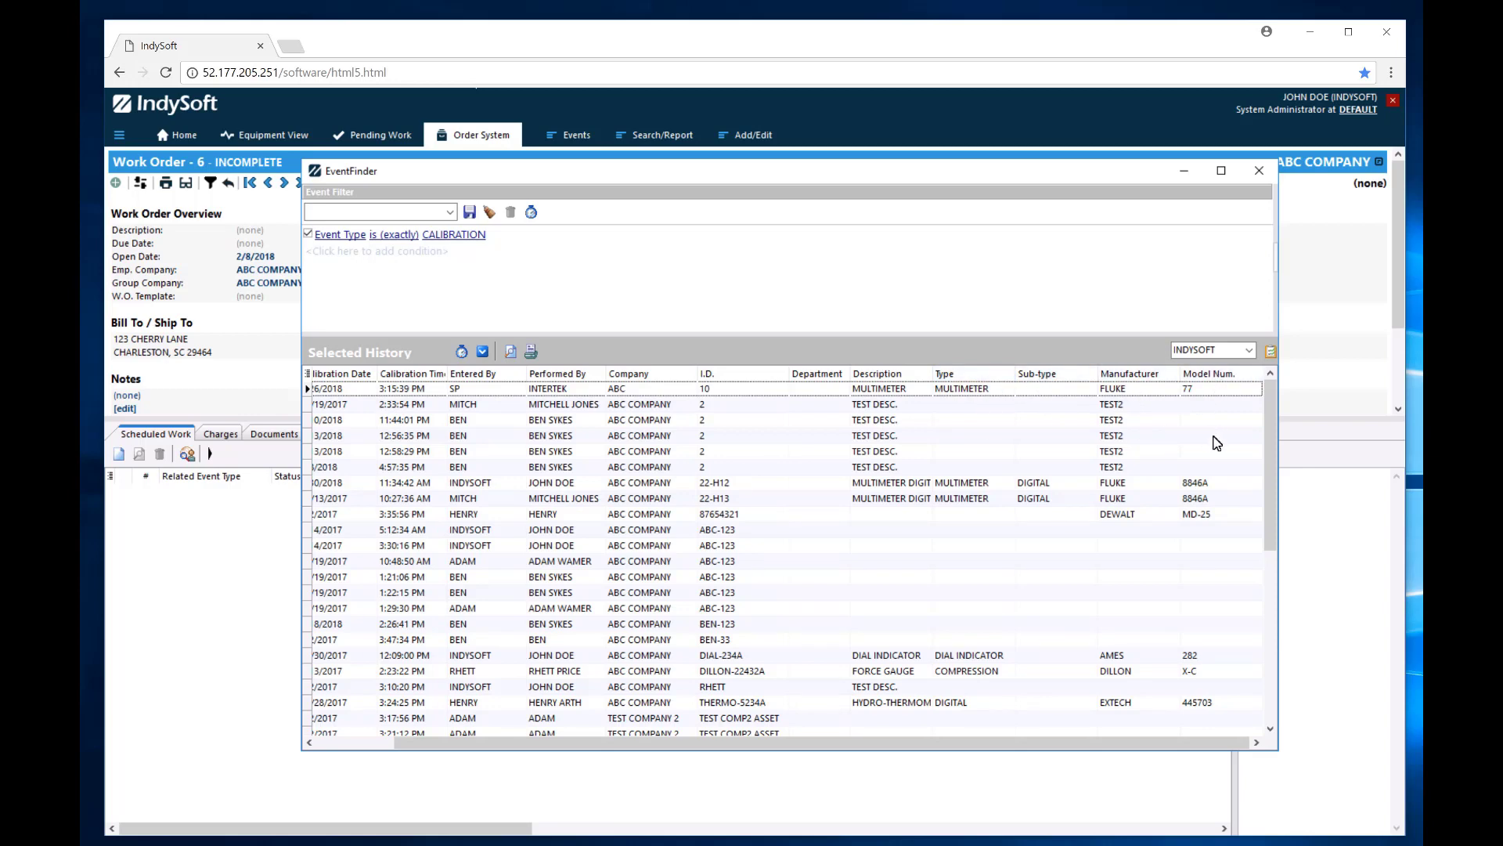
pyautogui.doubleClick(553, 391)
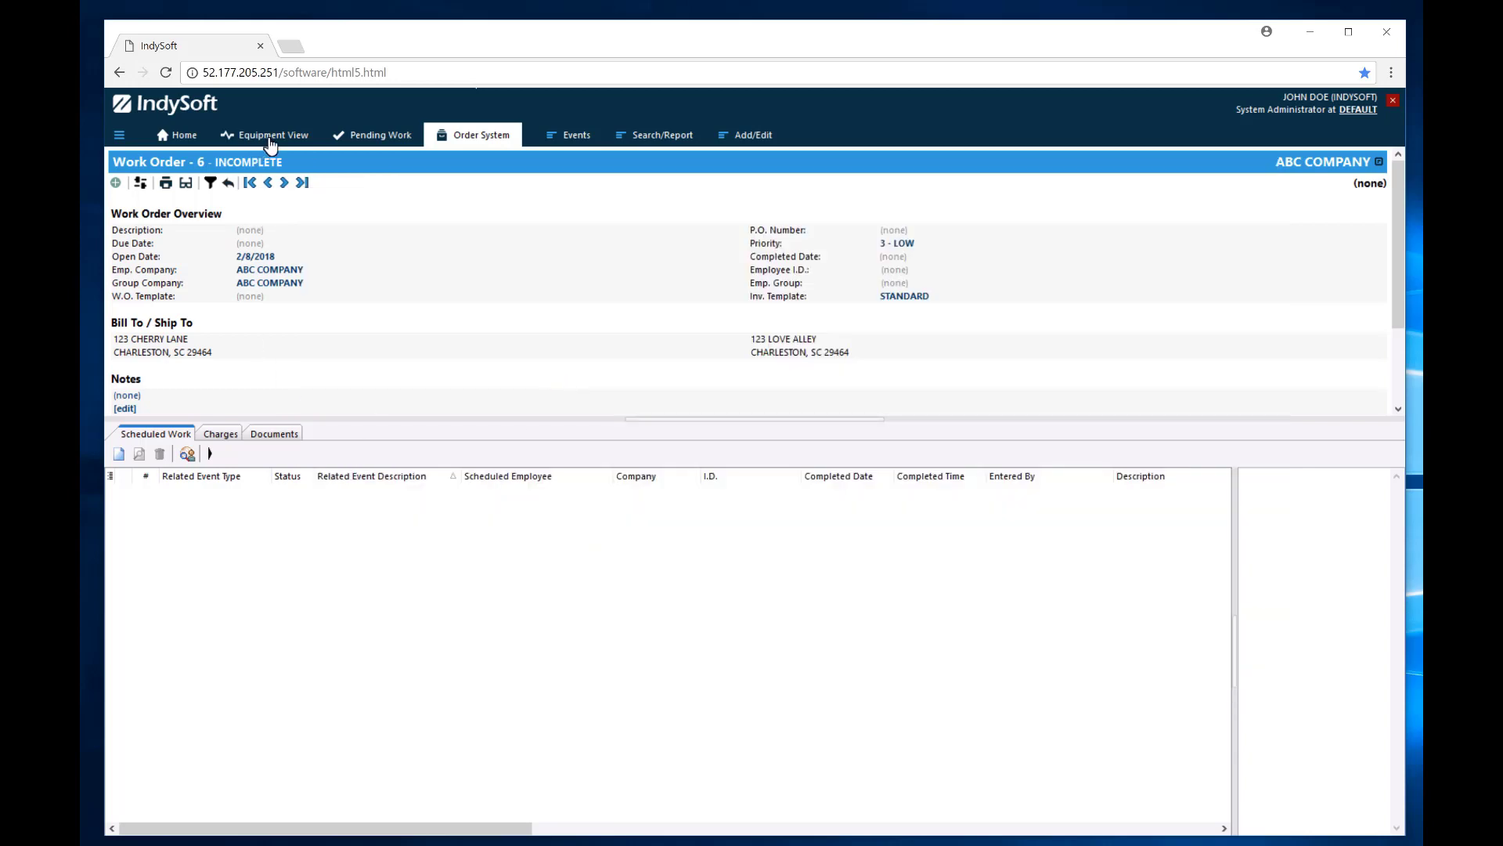
# Show the asset's equipment record and reopen the EventFinder from Search/Report.
pyautogui.click(270, 137)
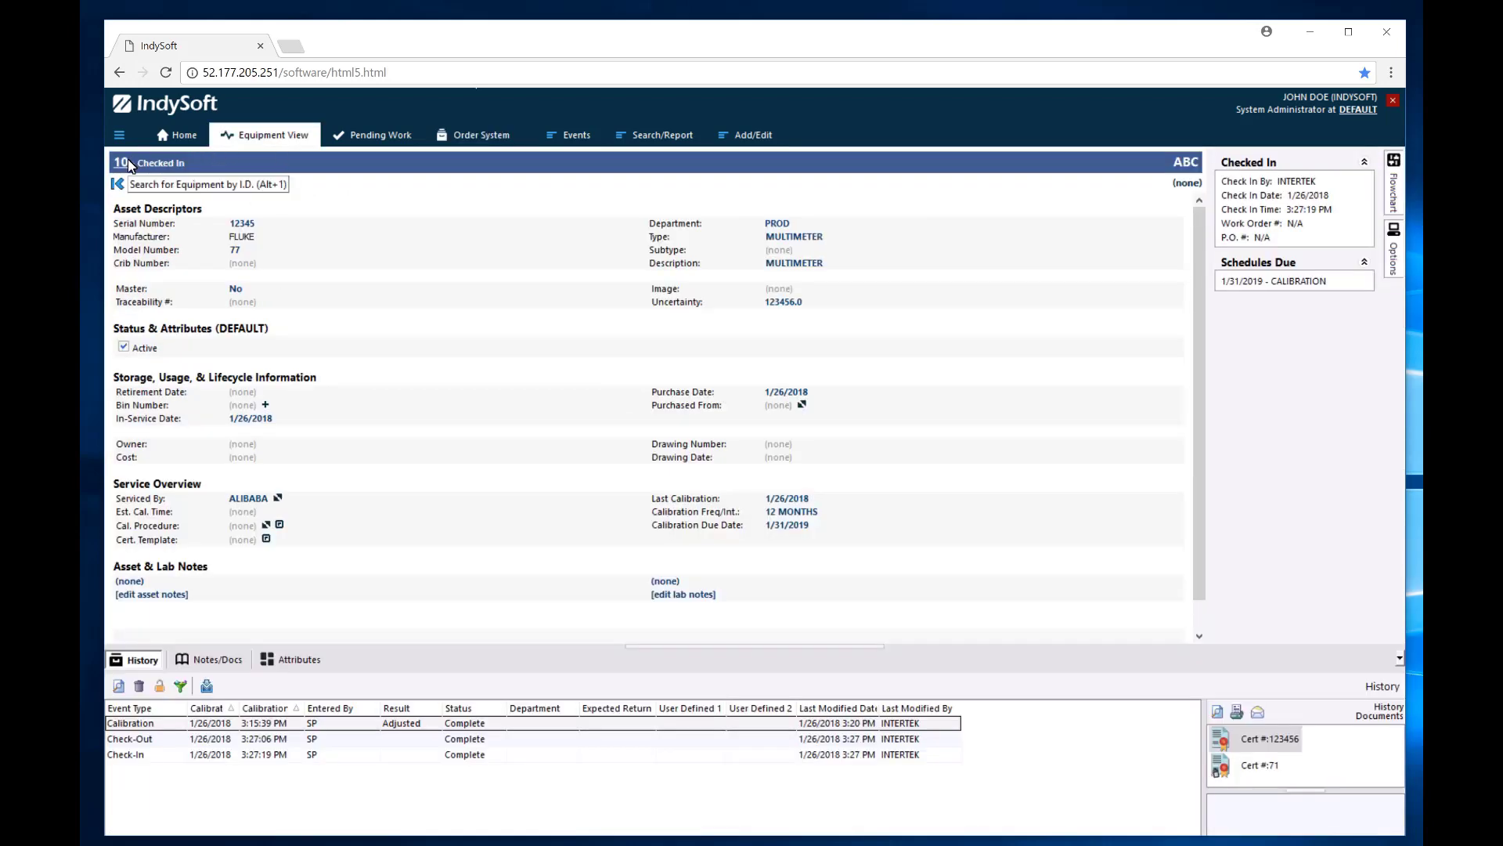
pyautogui.click(657, 136)
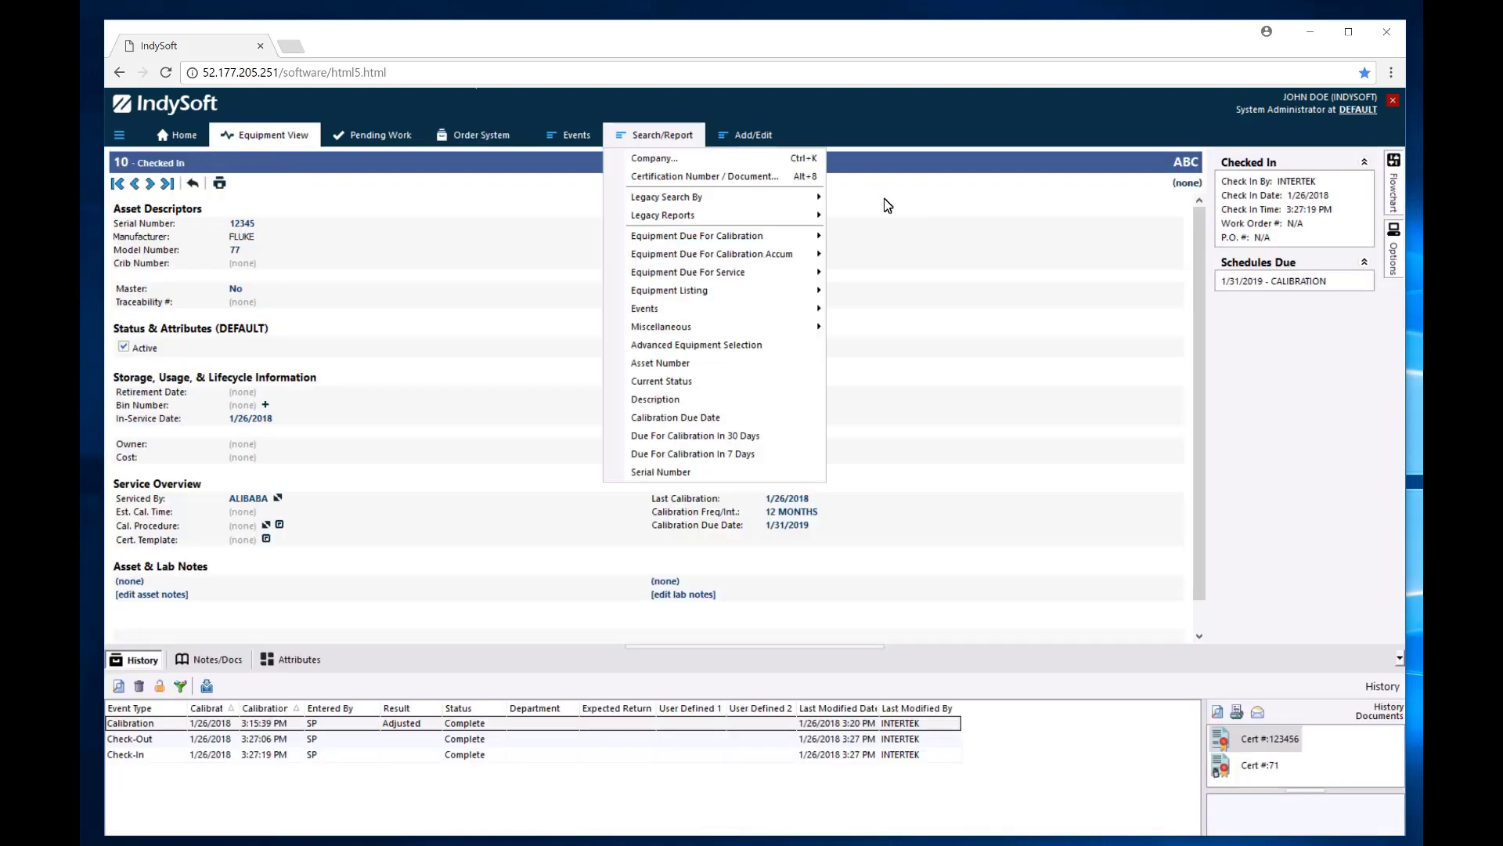
pyautogui.moveTo(692, 206)
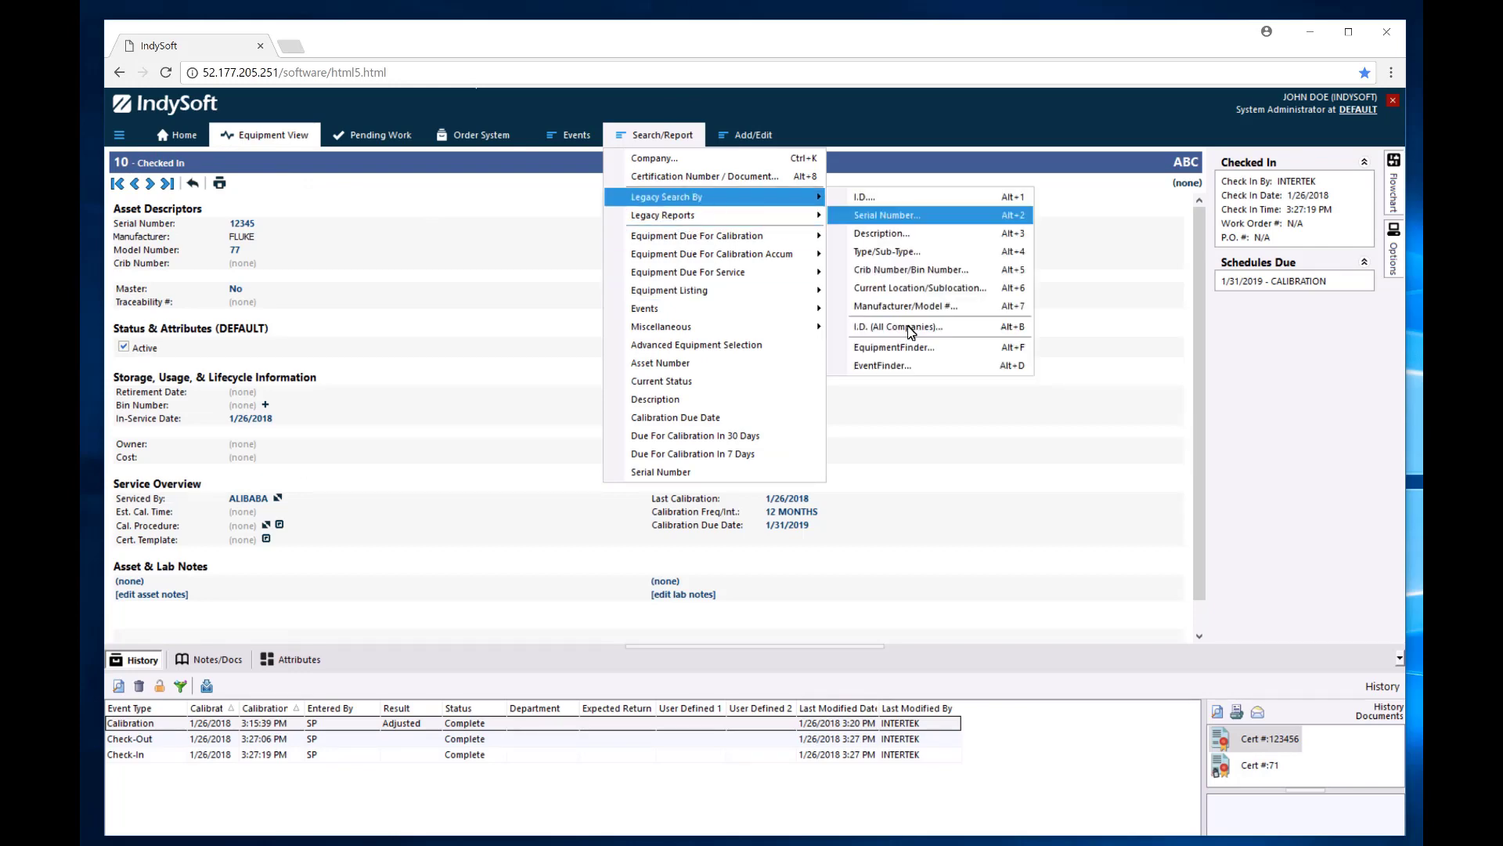
pyautogui.click(895, 368)
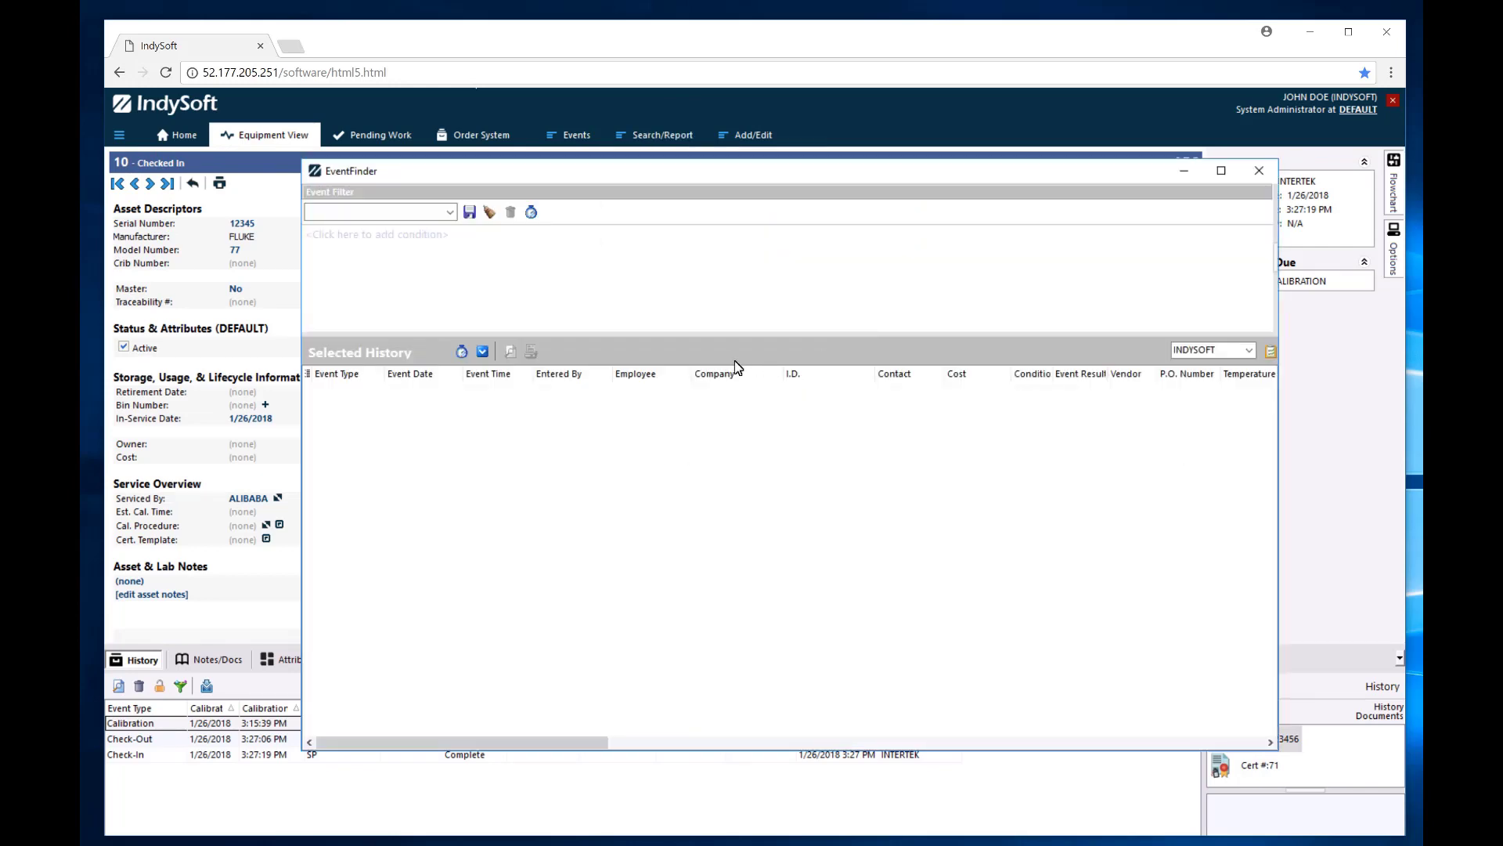
# Filter events on Event Type CALIBRATION and open asset ABC-123 from the results.
pyautogui.click(373, 236)
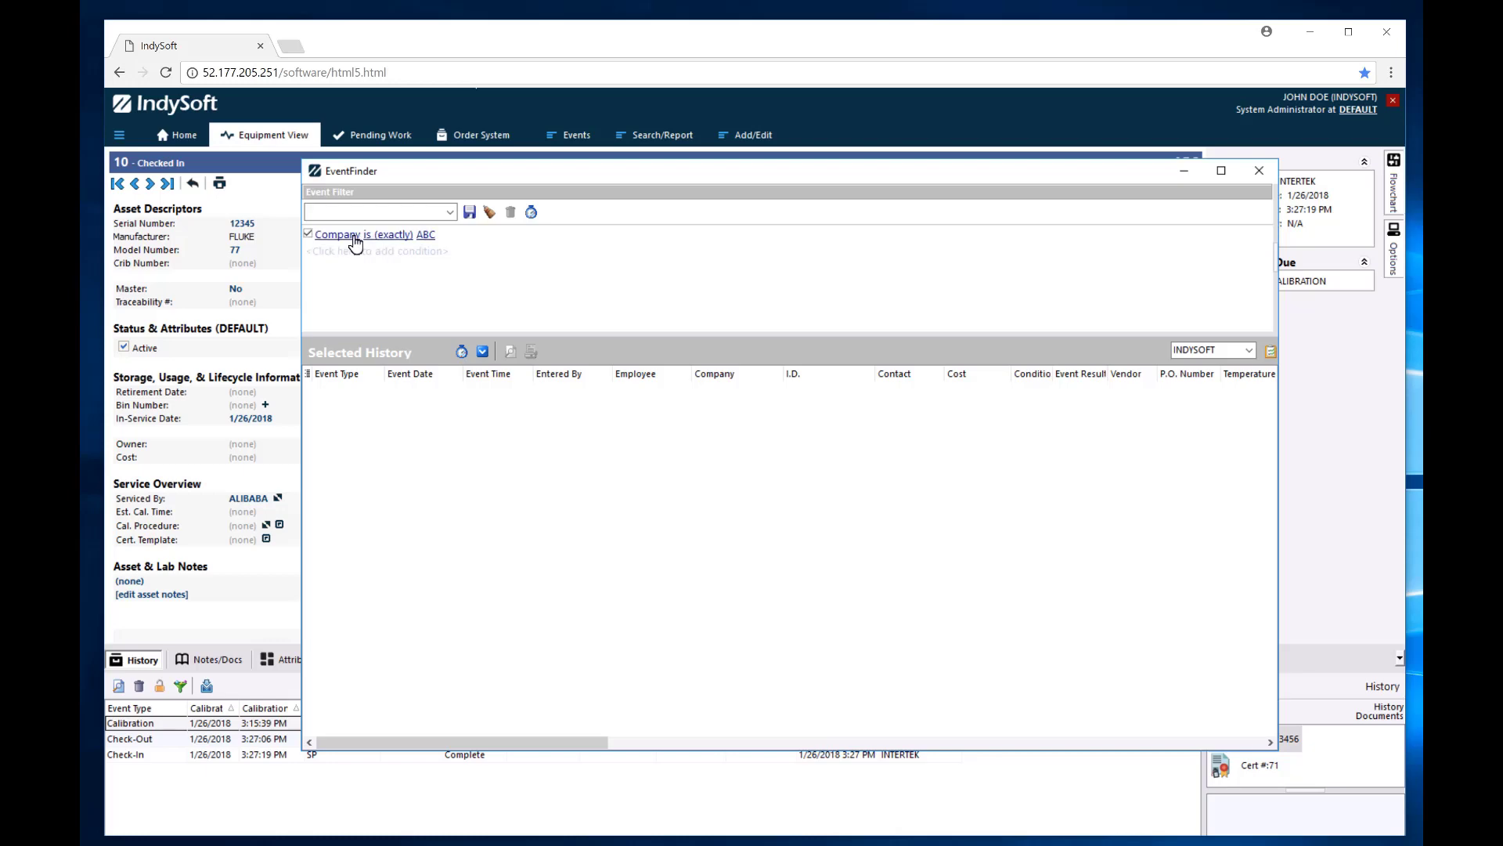
pyautogui.click(349, 237)
pyautogui.write('ev')
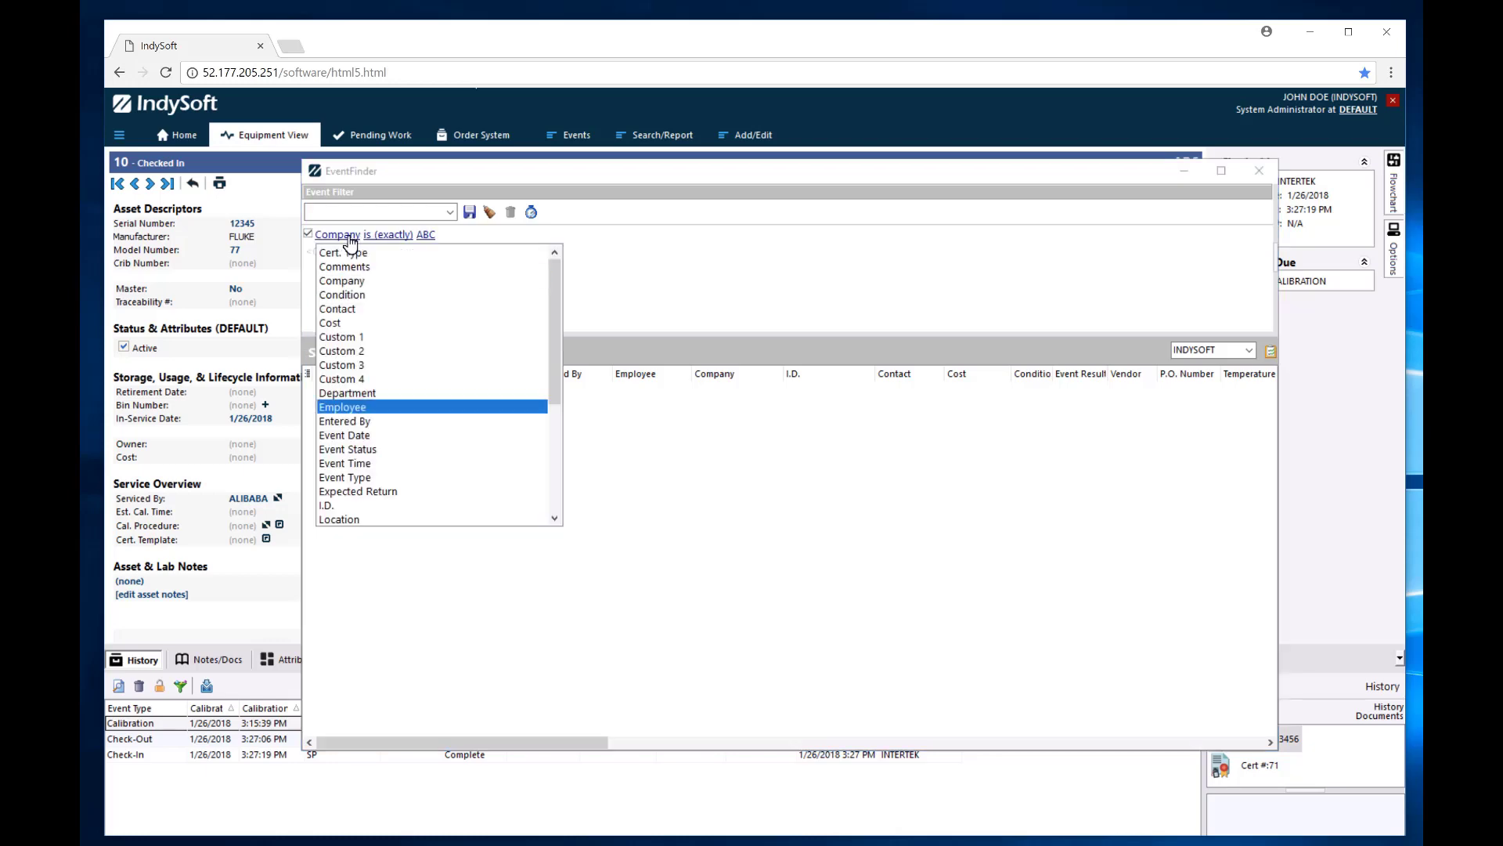
pyautogui.click(345, 479)
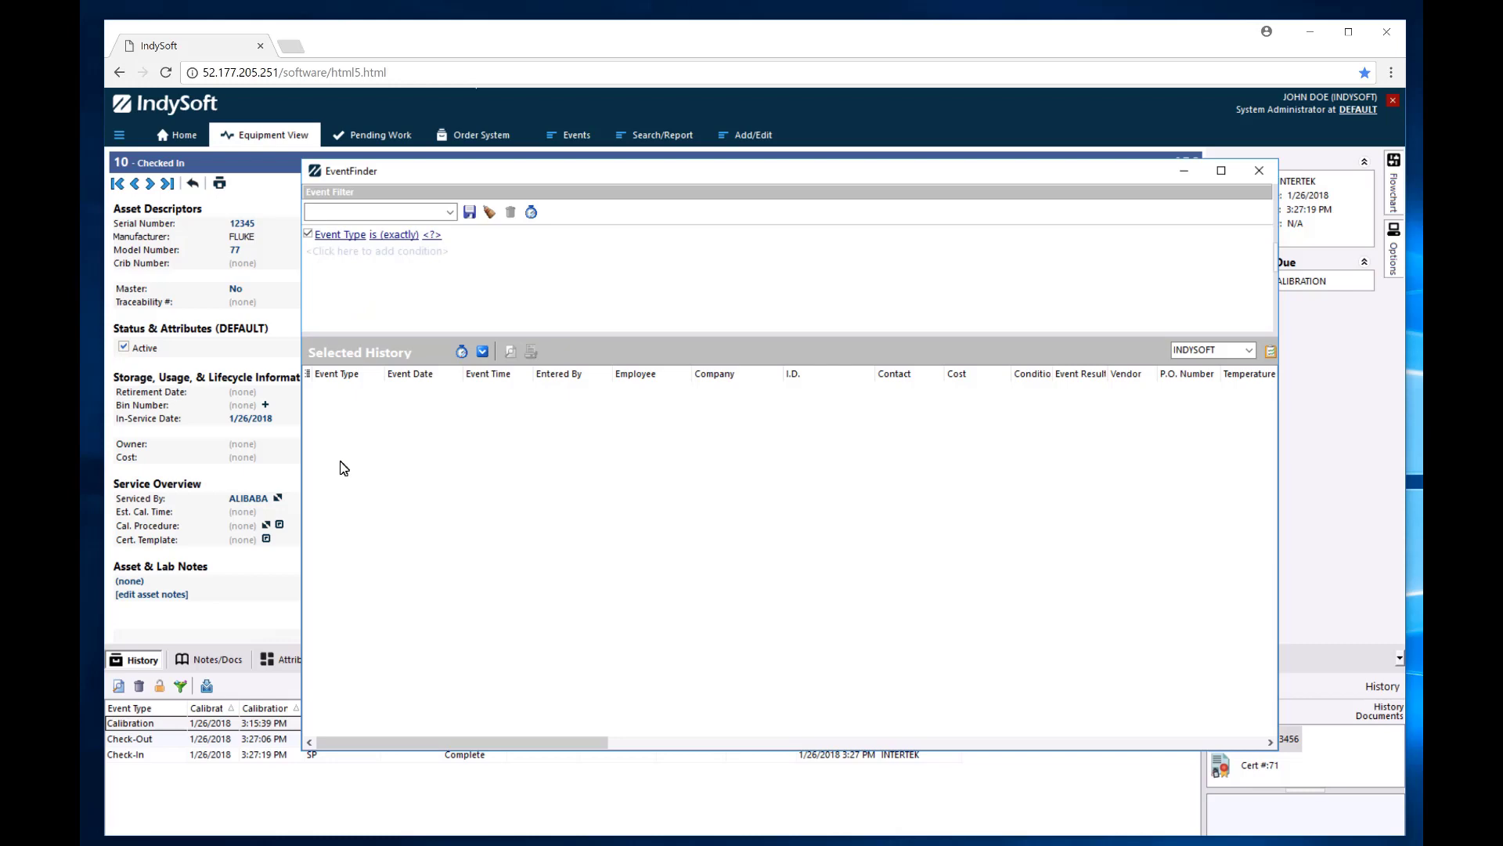
pyautogui.click(432, 234)
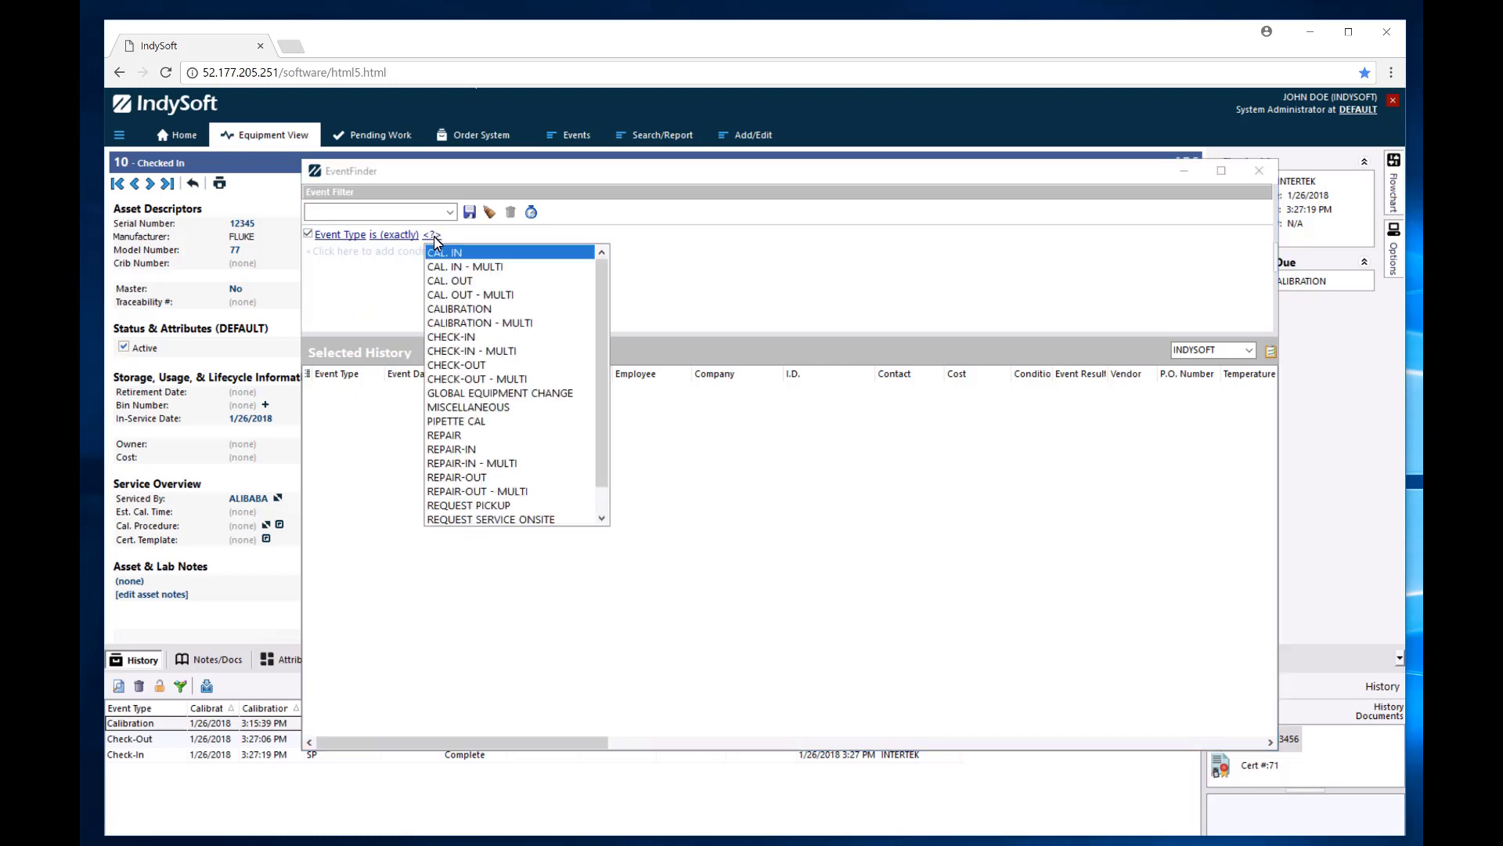
pyautogui.click(468, 310)
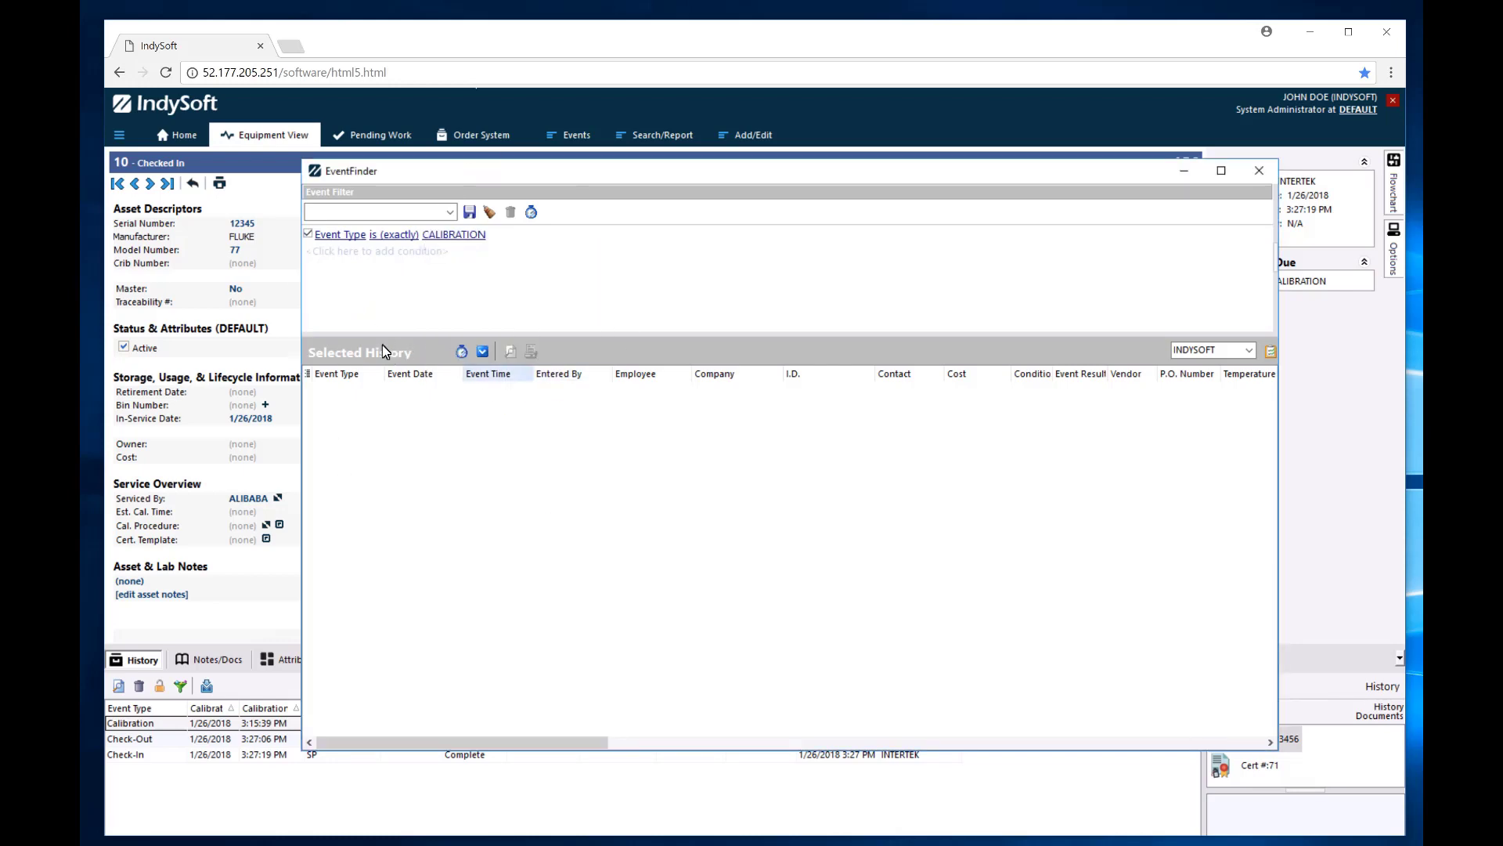
pyautogui.click(484, 351)
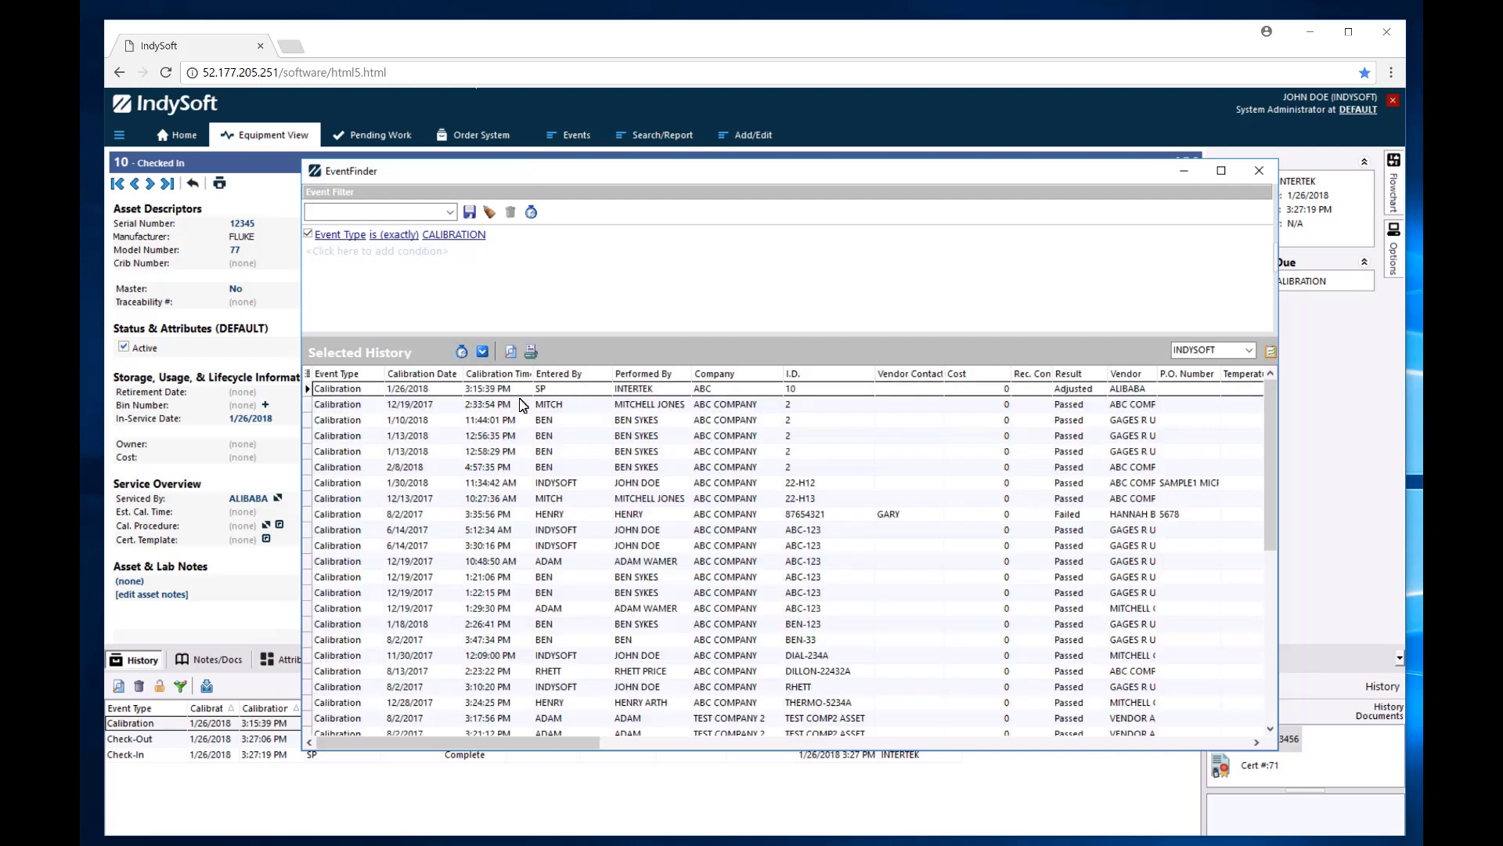
pyautogui.doubleClick(637, 536)
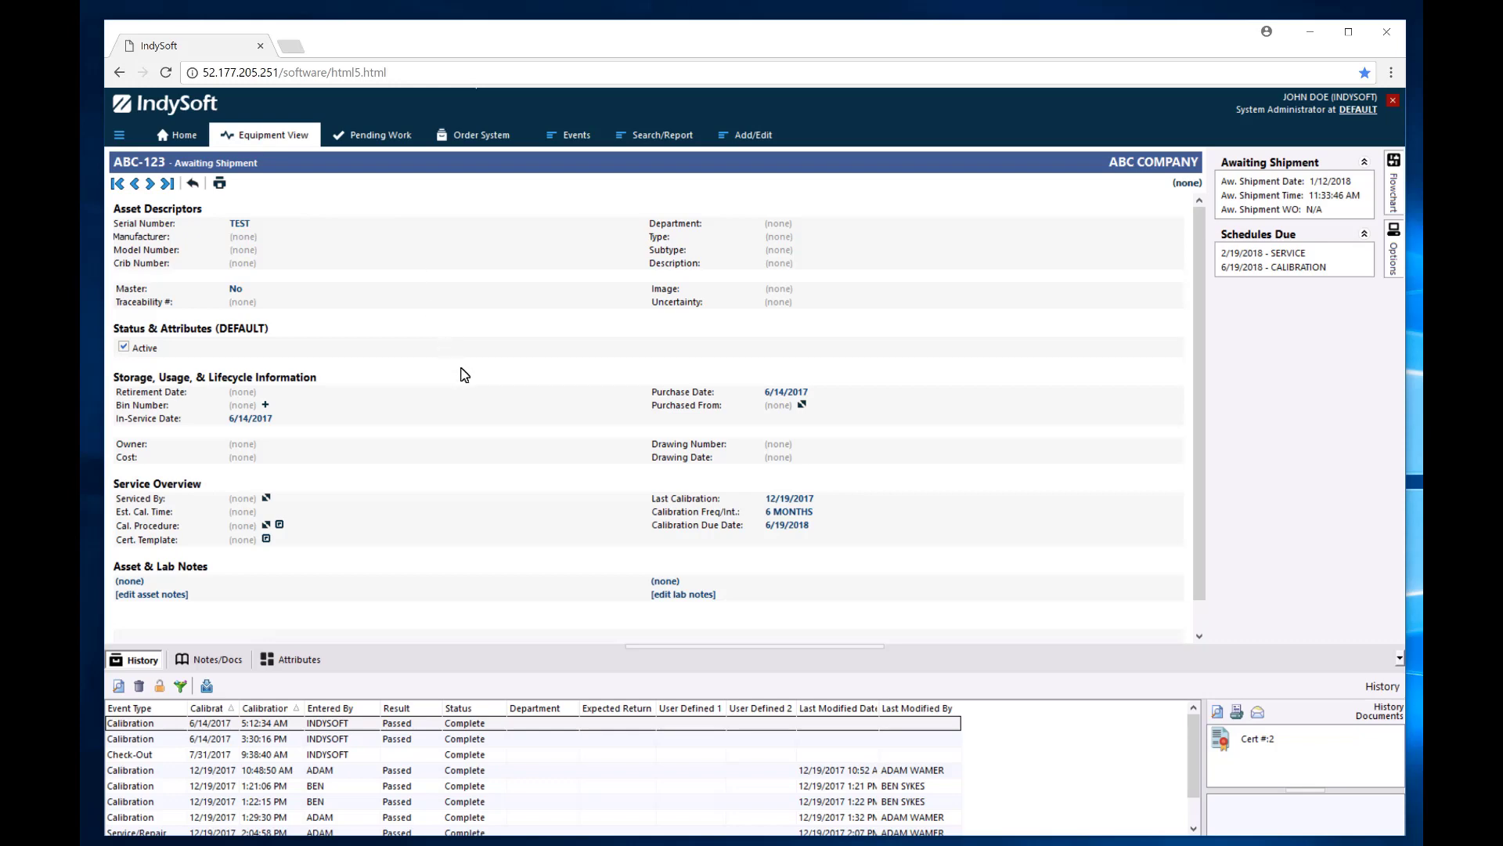
# Look over the System-Wide Preferences tabs from the Home dashboard and cancel without changes.
pyautogui.click(190, 146)
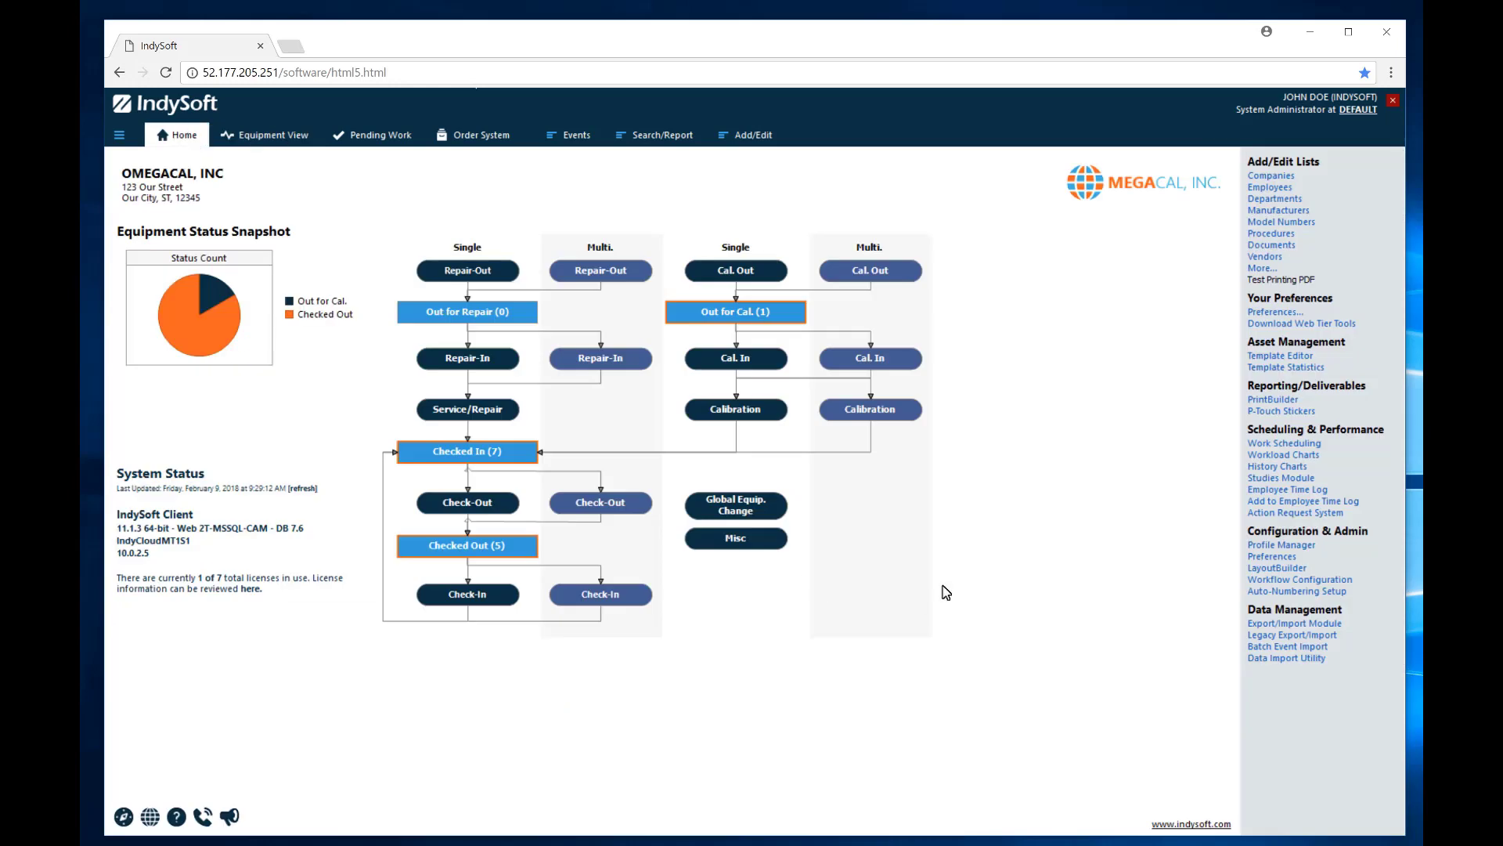
pyautogui.click(1266, 557)
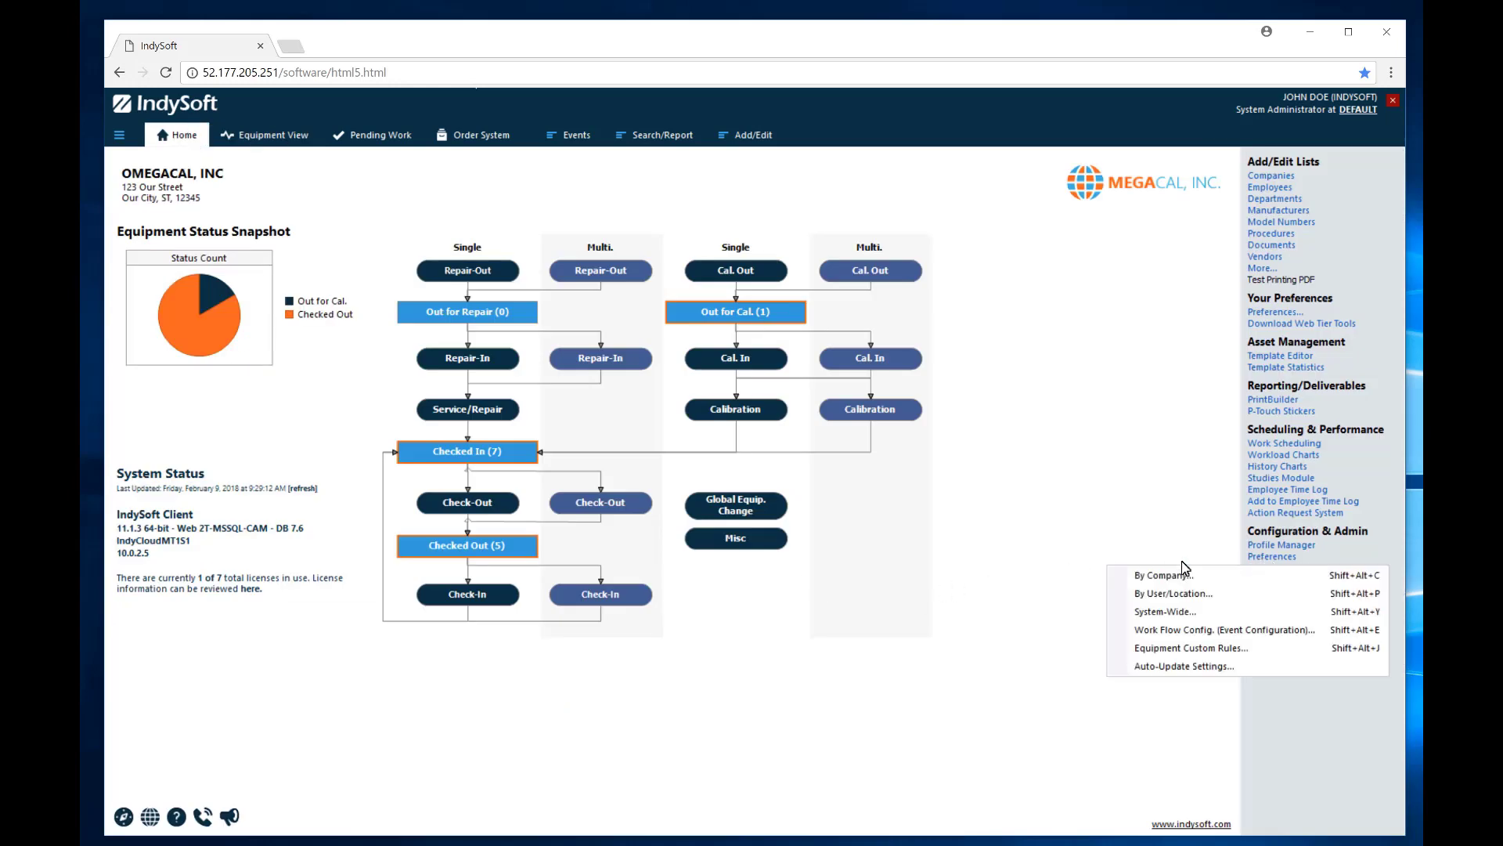
pyautogui.click(1157, 615)
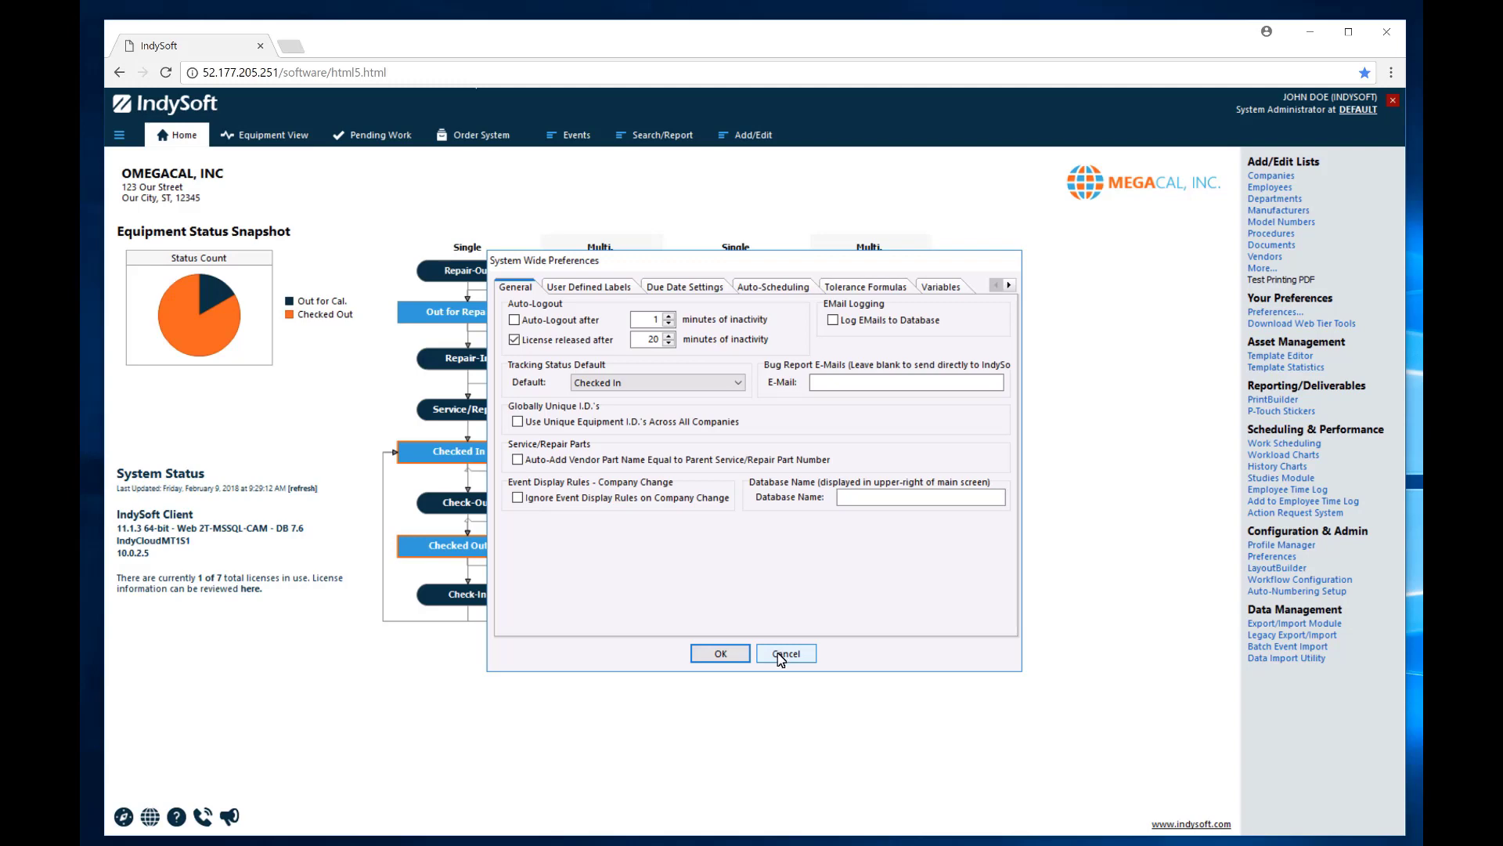
pyautogui.click(783, 656)
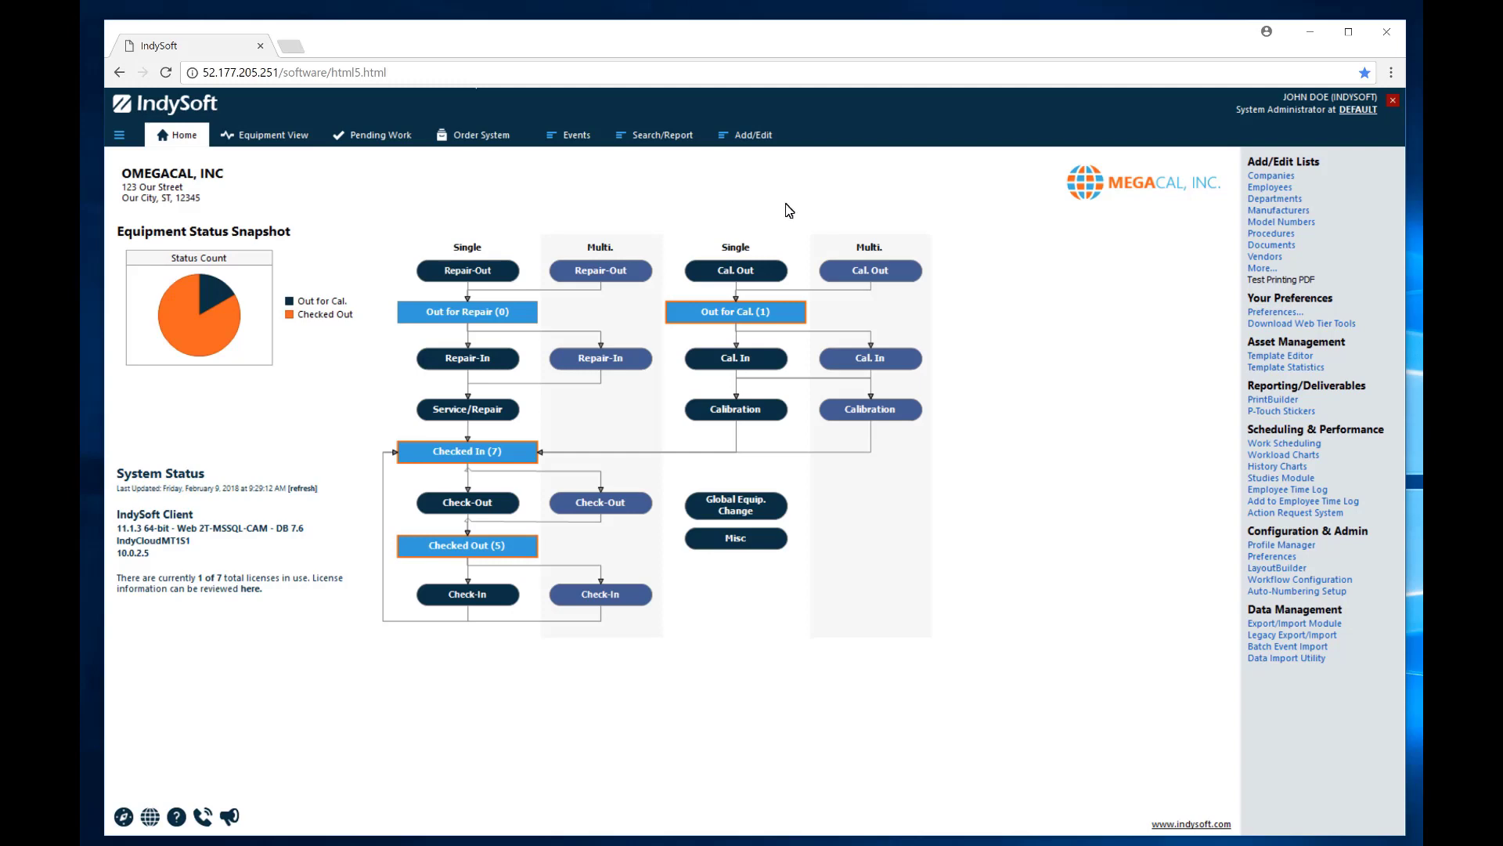
pyautogui.click(749, 141)
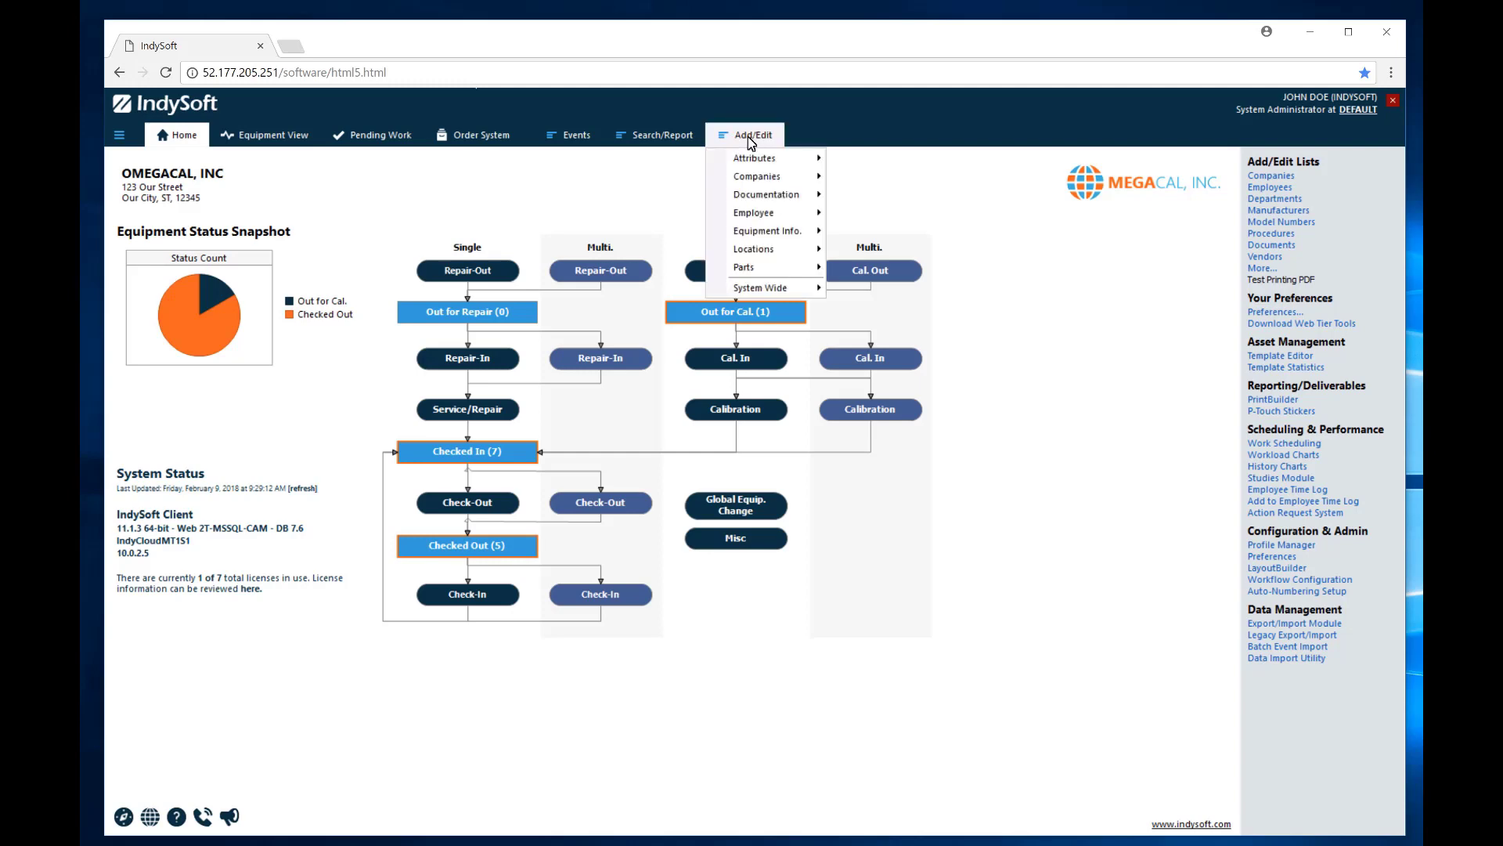
pyautogui.moveTo(763, 178)
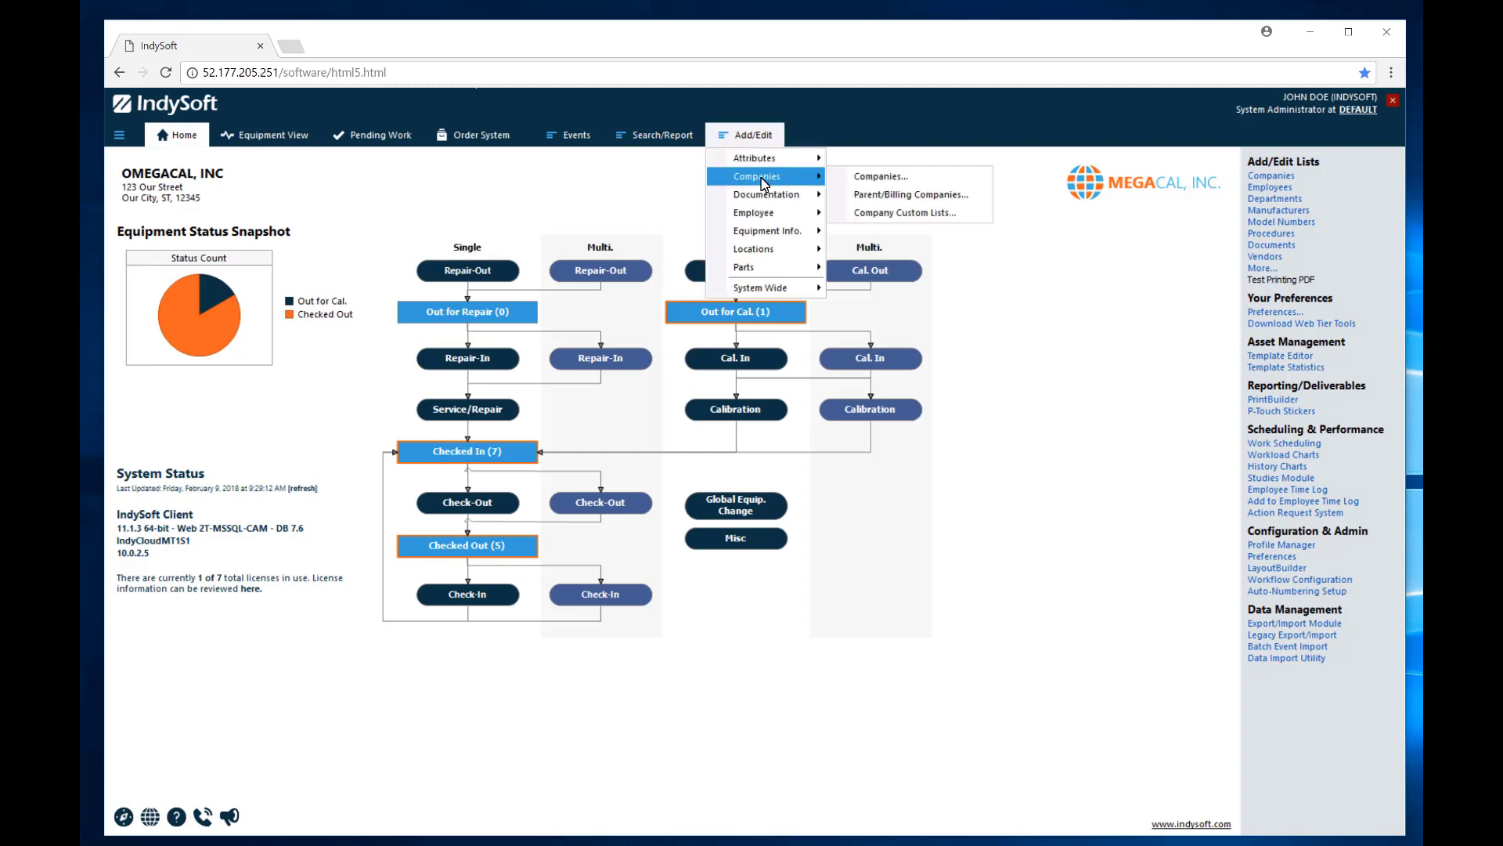
pyautogui.click(873, 178)
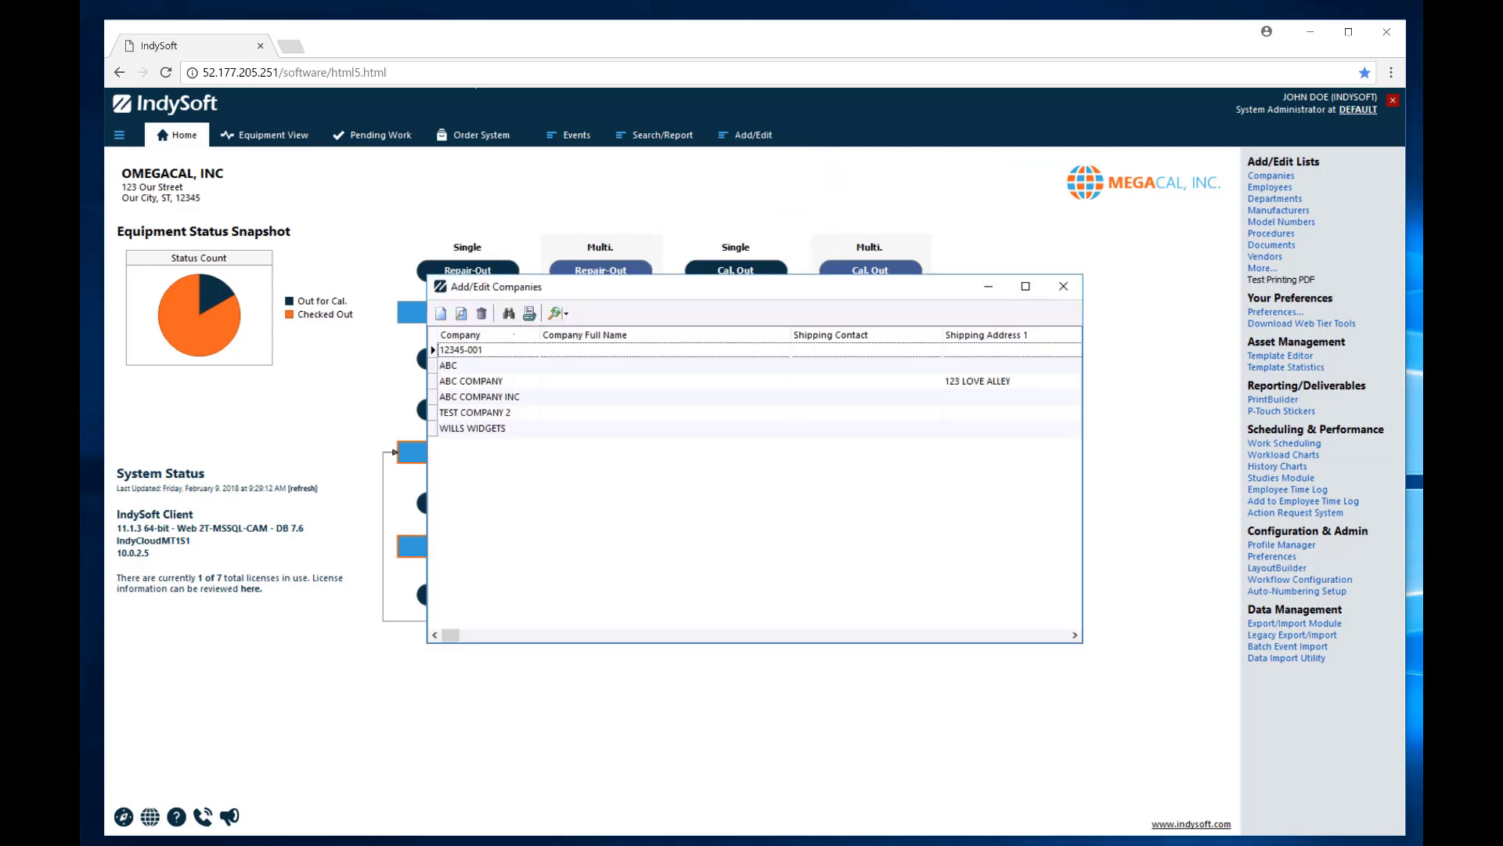
pyautogui.click(472, 383)
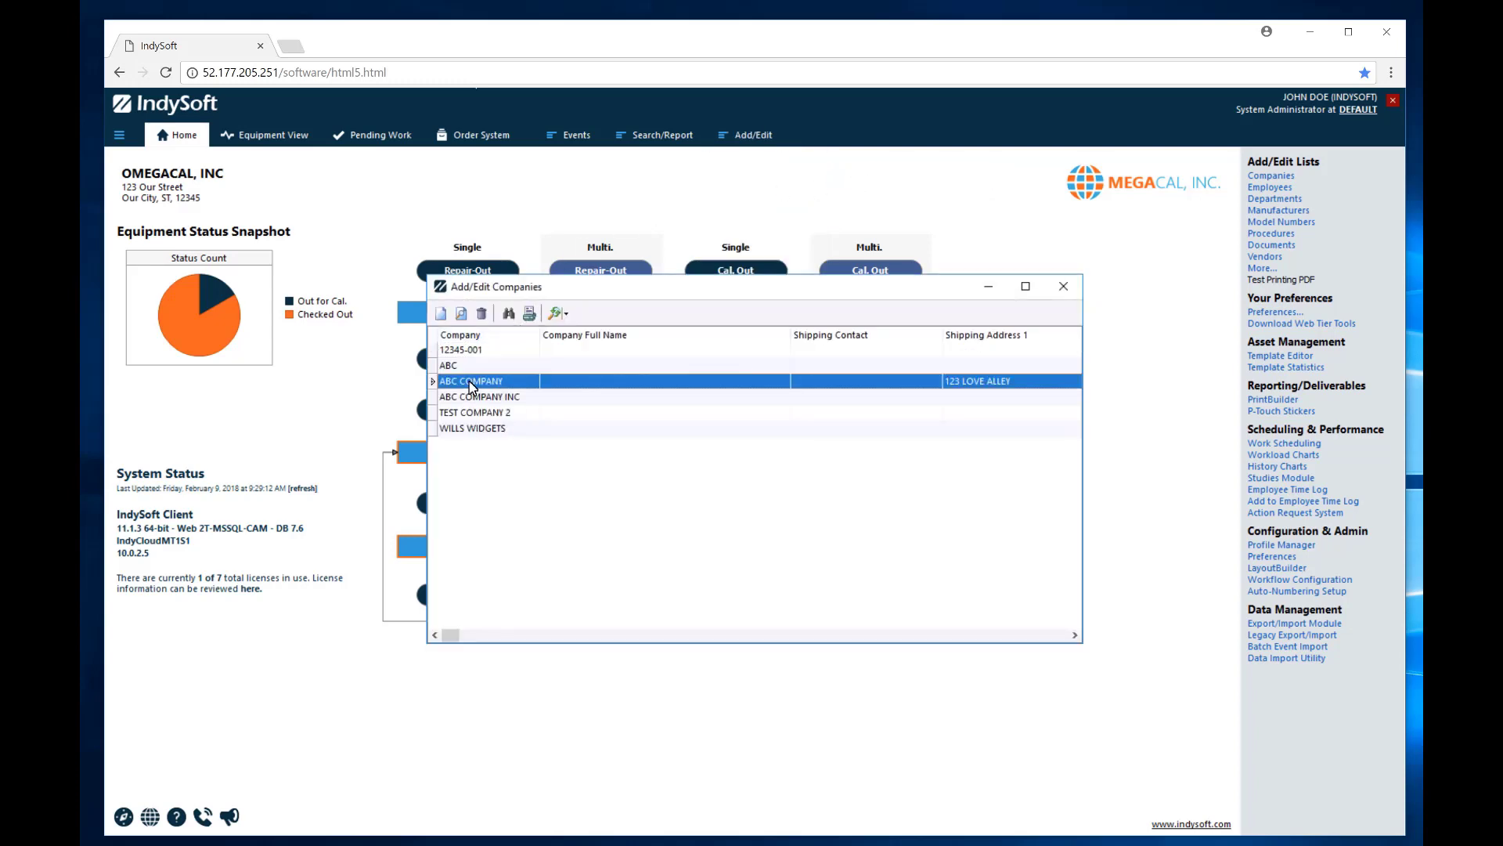
pyautogui.doubleClick(472, 382)
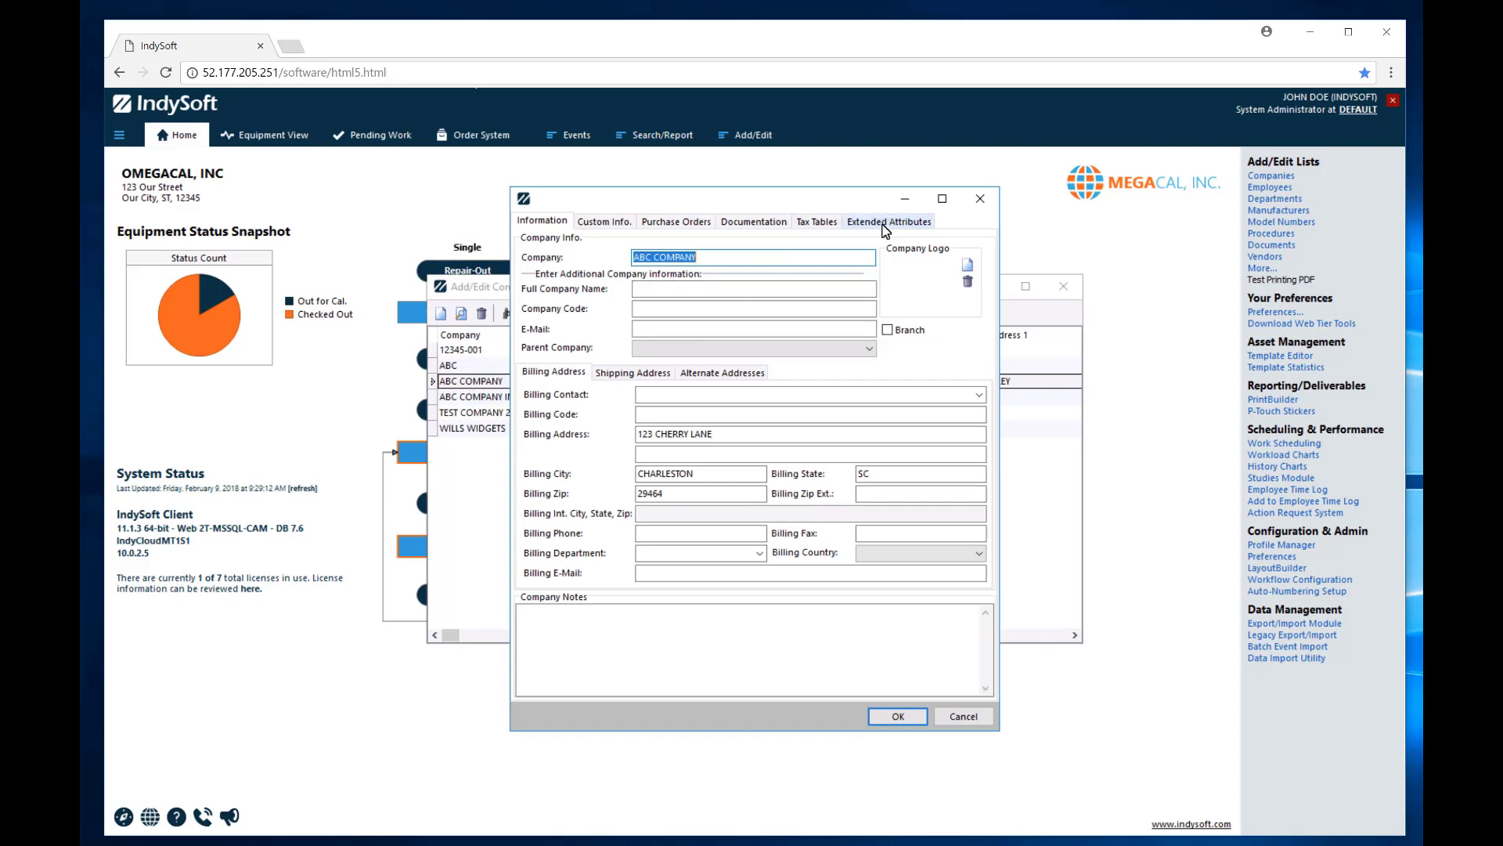
pyautogui.click(883, 227)
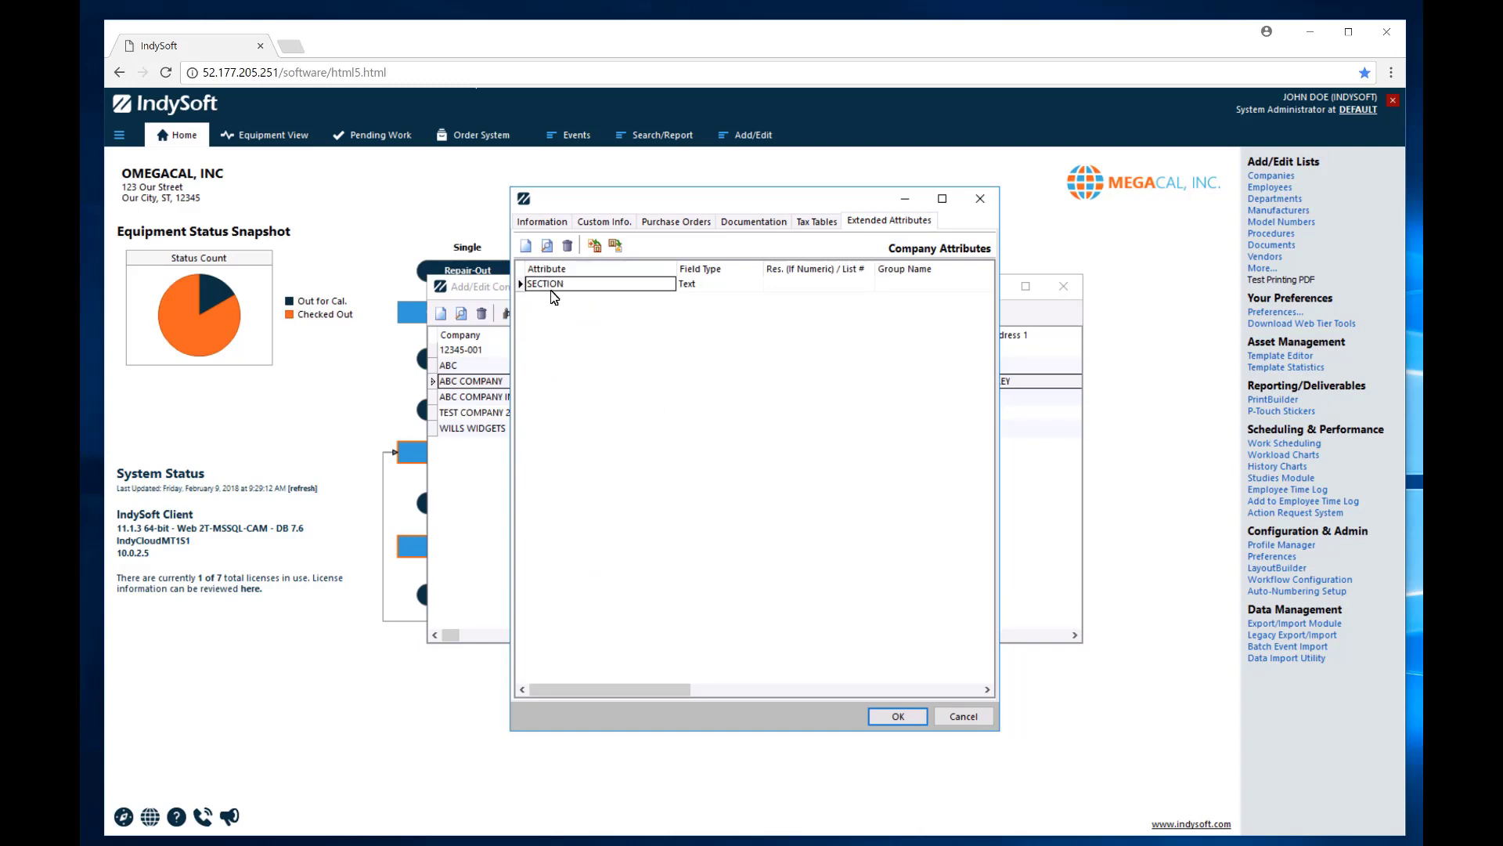
pyautogui.doubleClick(553, 285)
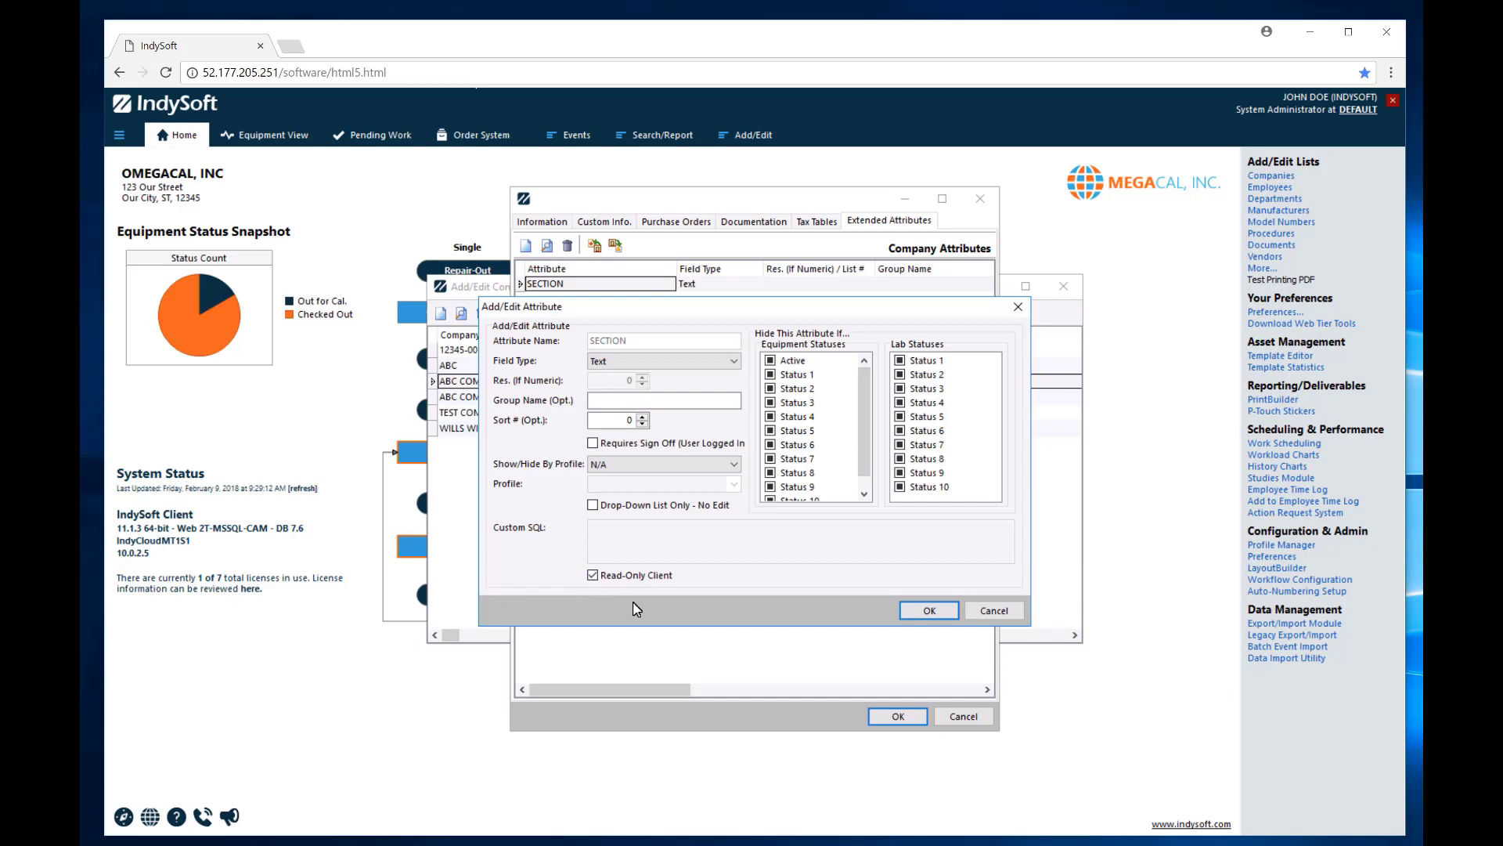
pyautogui.click(996, 611)
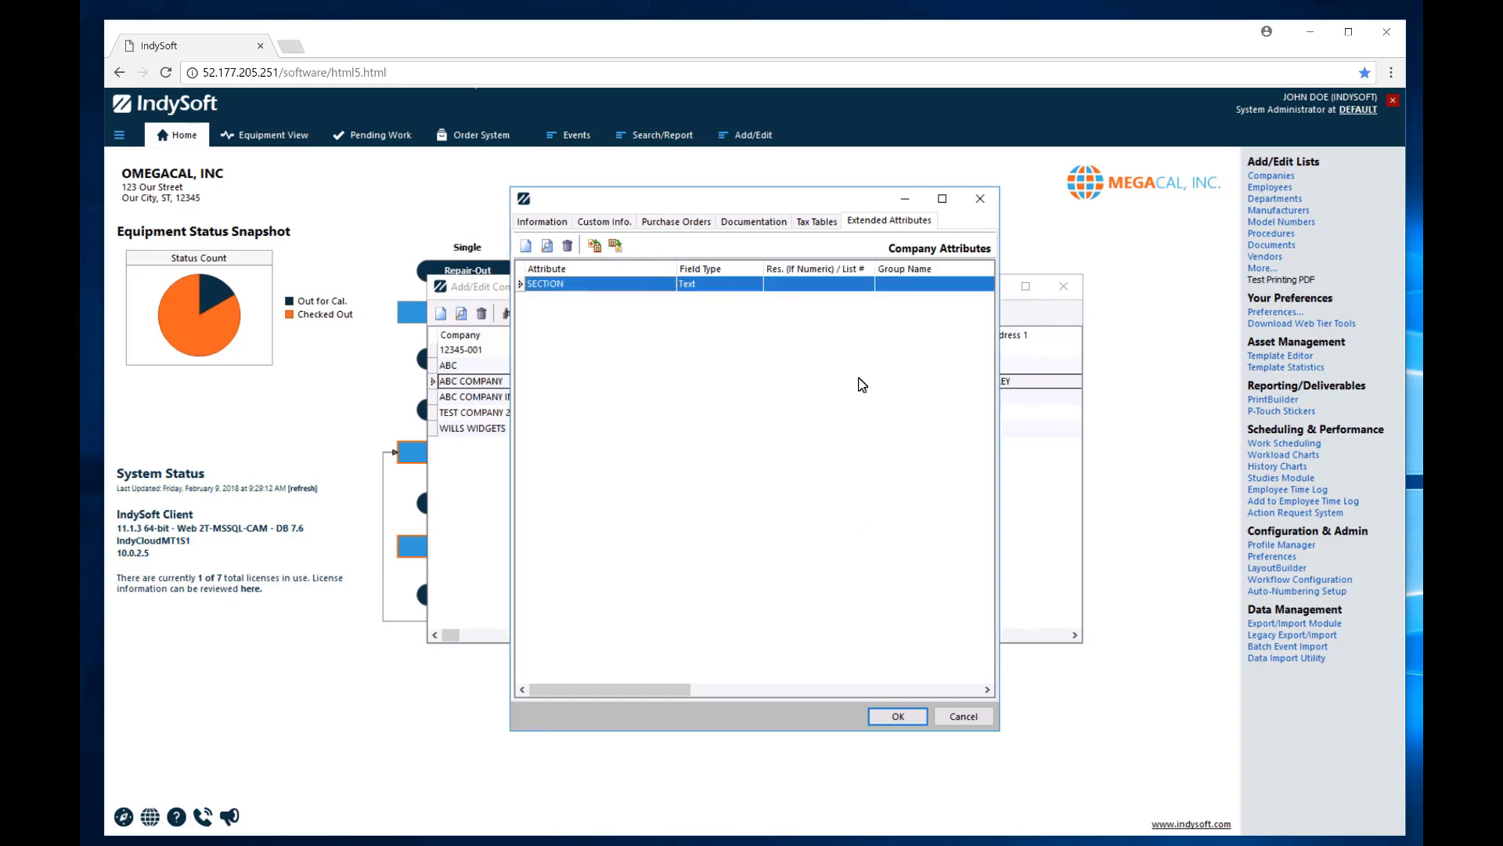
pyautogui.click(980, 199)
pyautogui.click(1064, 286)
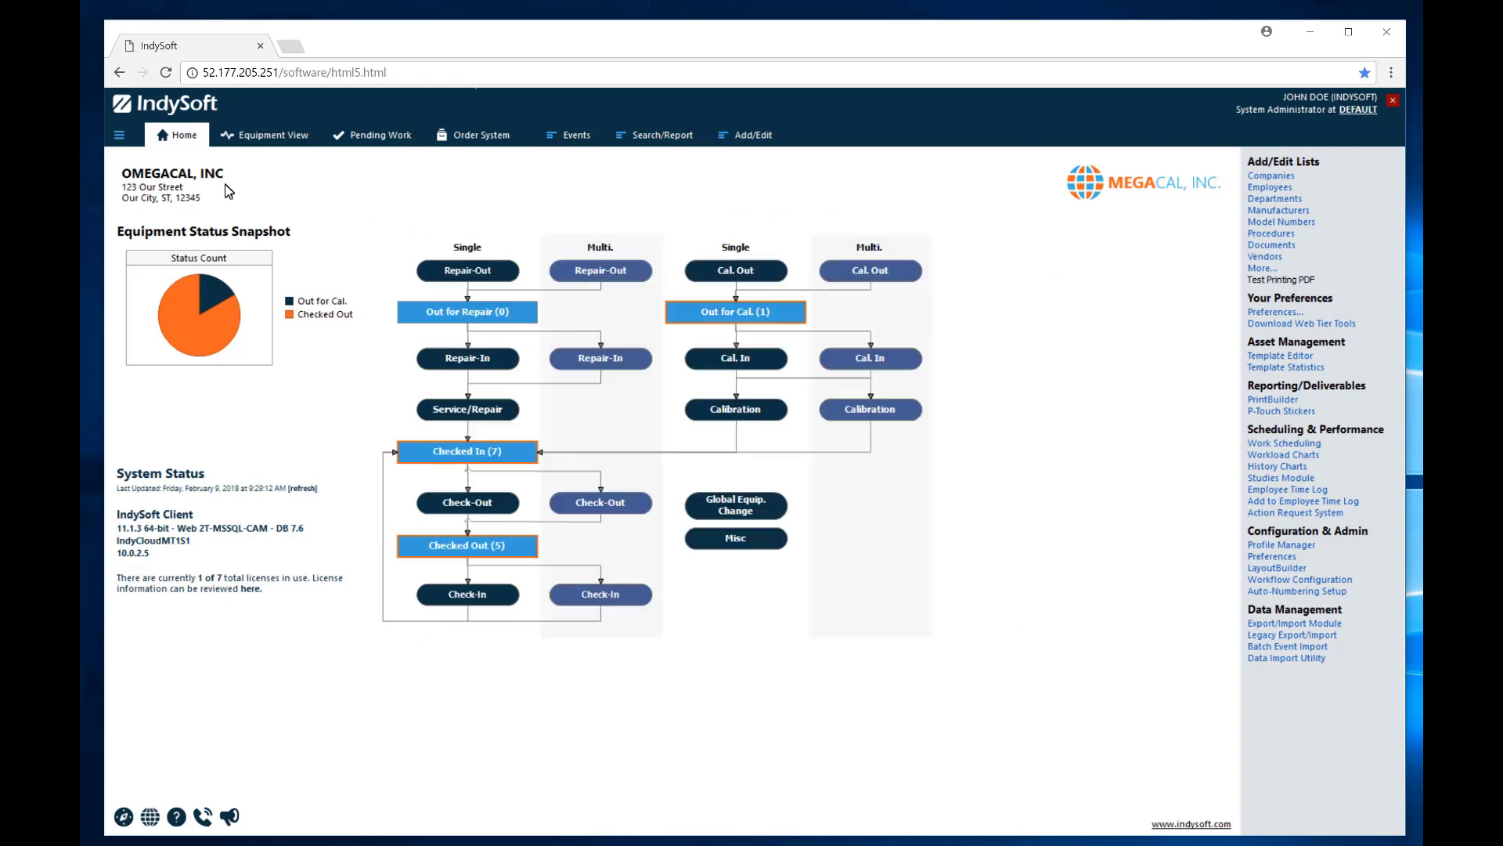
# Log out of the administrator session and sign in with the customer account.
pyautogui.click(119, 134)
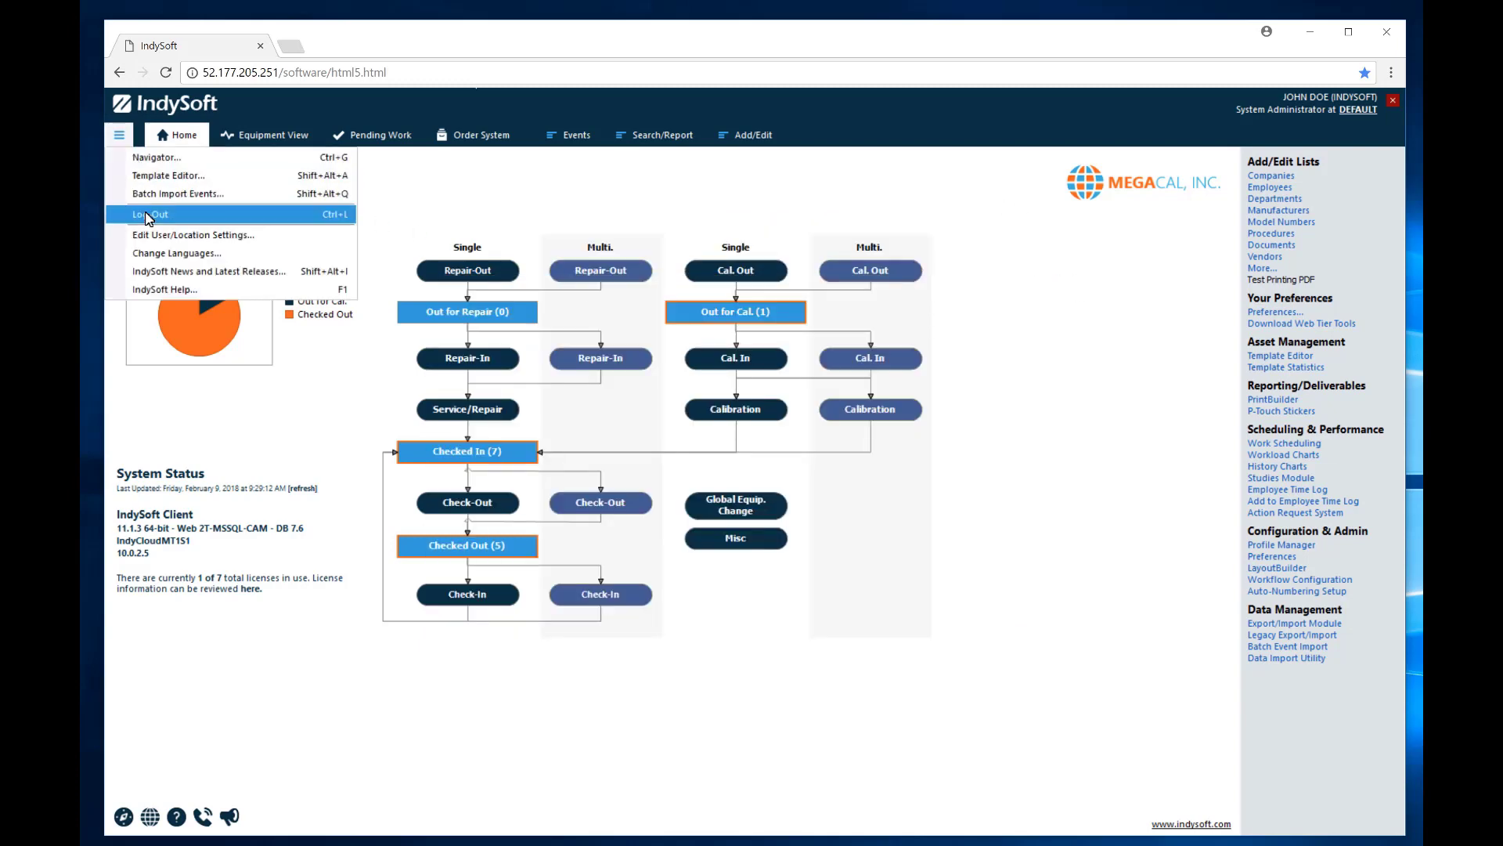
pyautogui.click(148, 217)
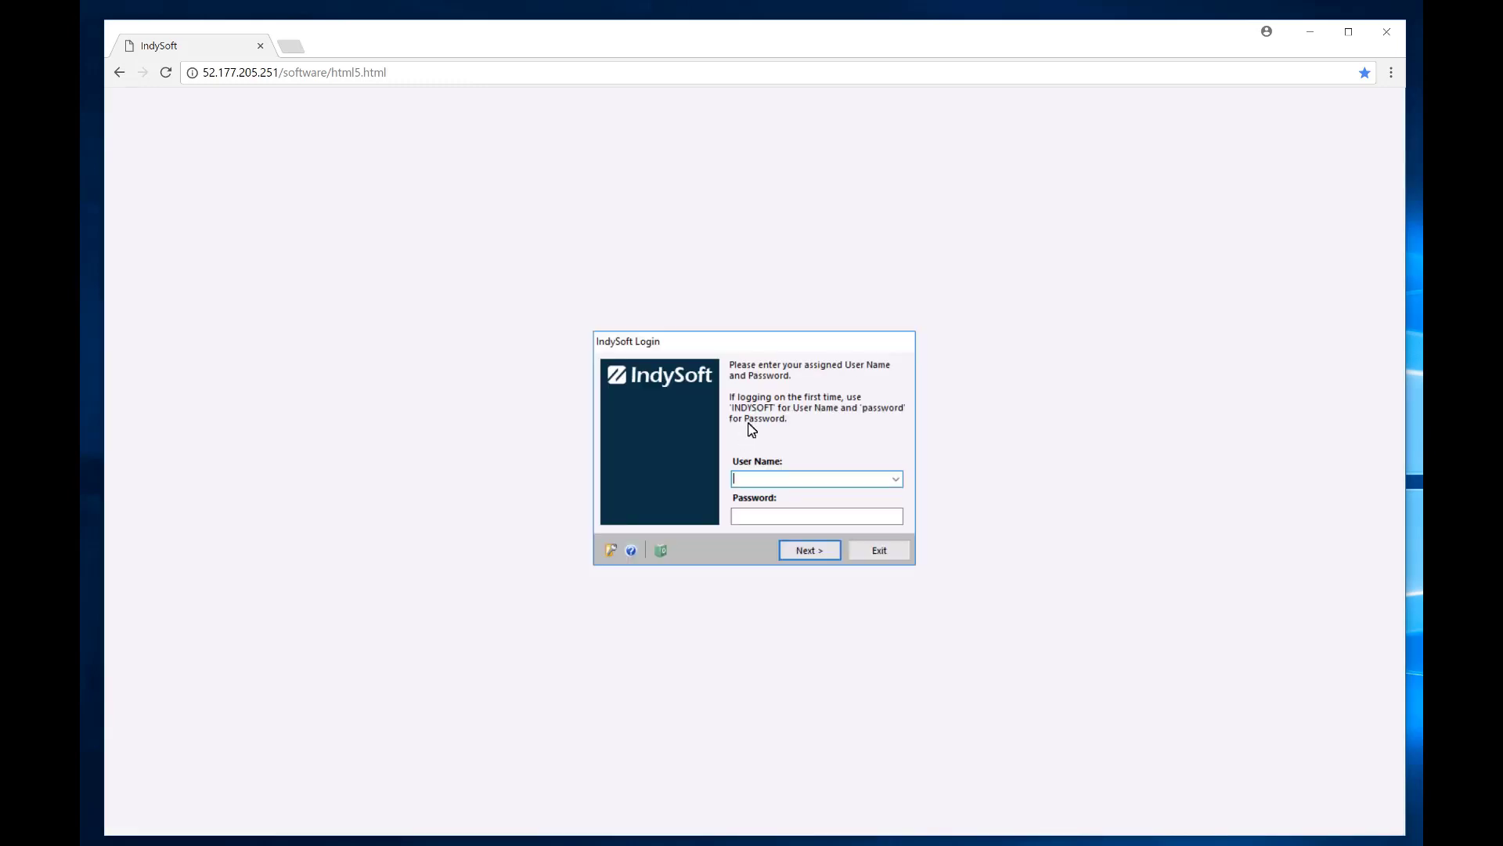
pyautogui.write('CUSTOMER')
pyautogui.press('Tab')
pyautogui.write('password')
pyautogui.press('Return')
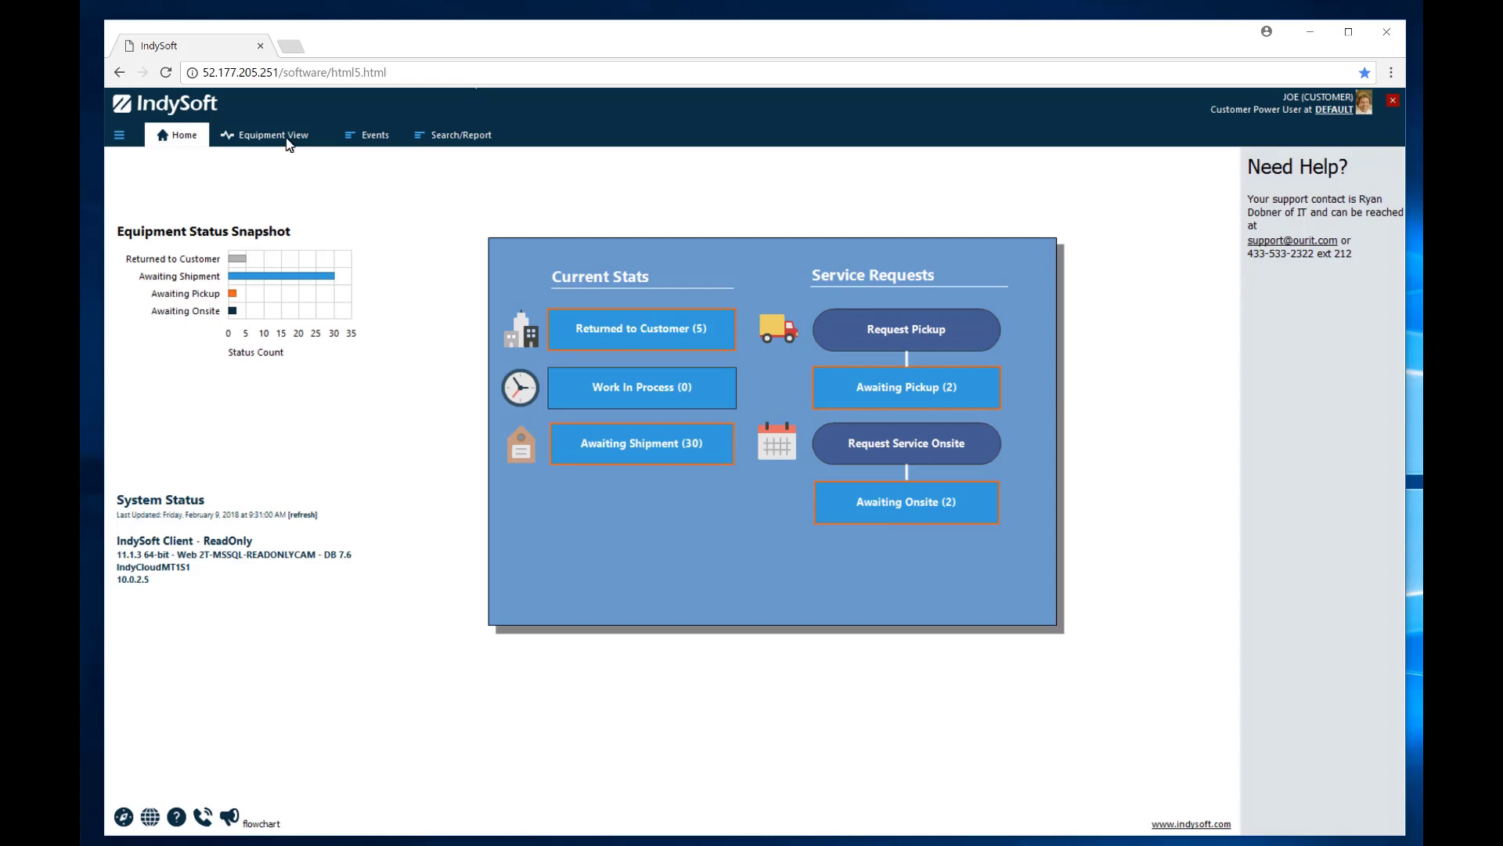
# Change asset 22-H13's Section extended attribute from LAB to MACHINING.
pyautogui.click(286, 141)
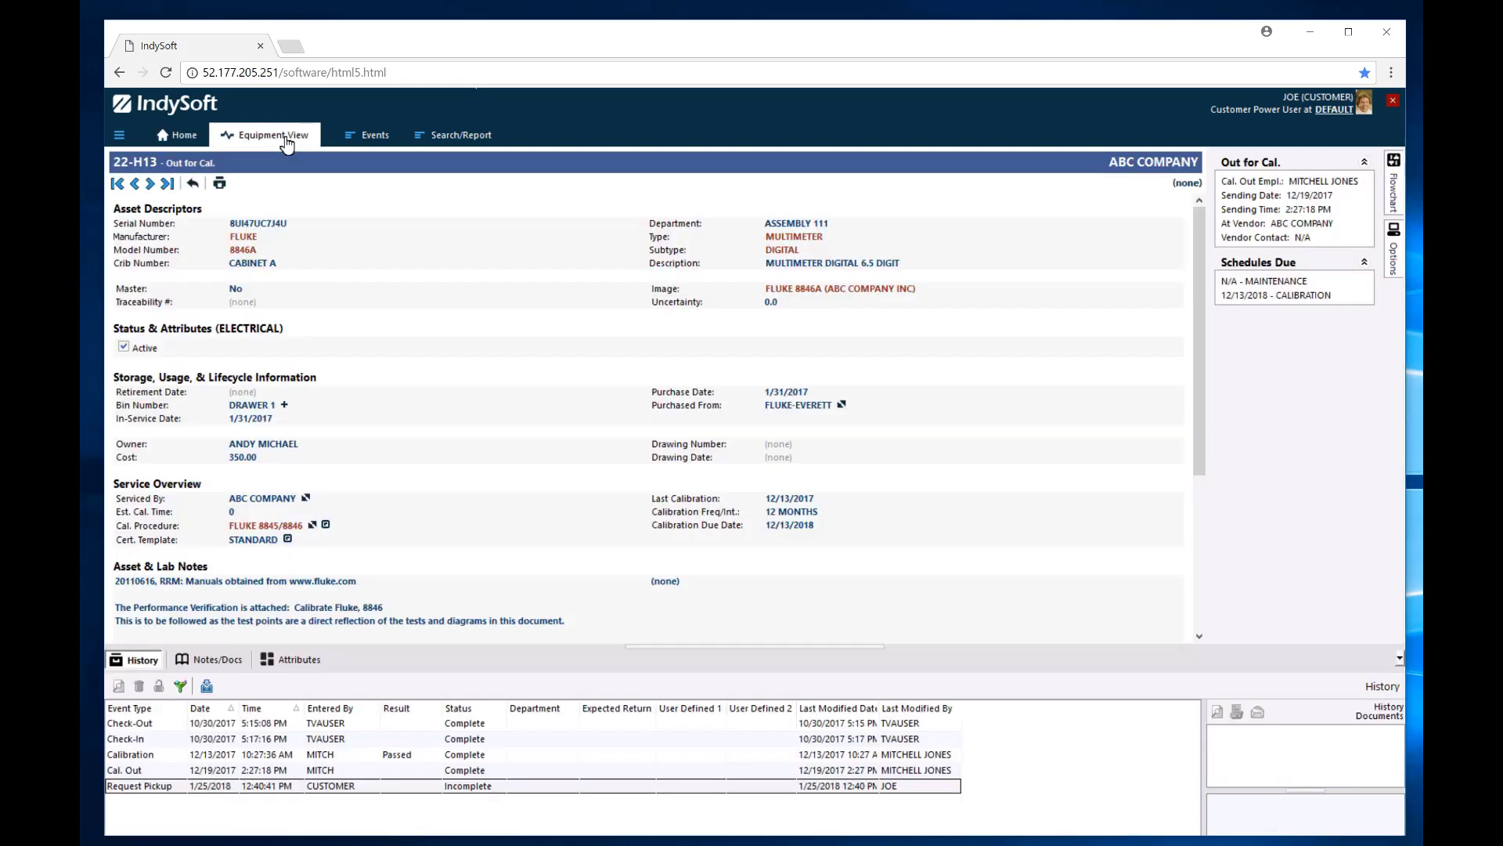
pyautogui.click(296, 663)
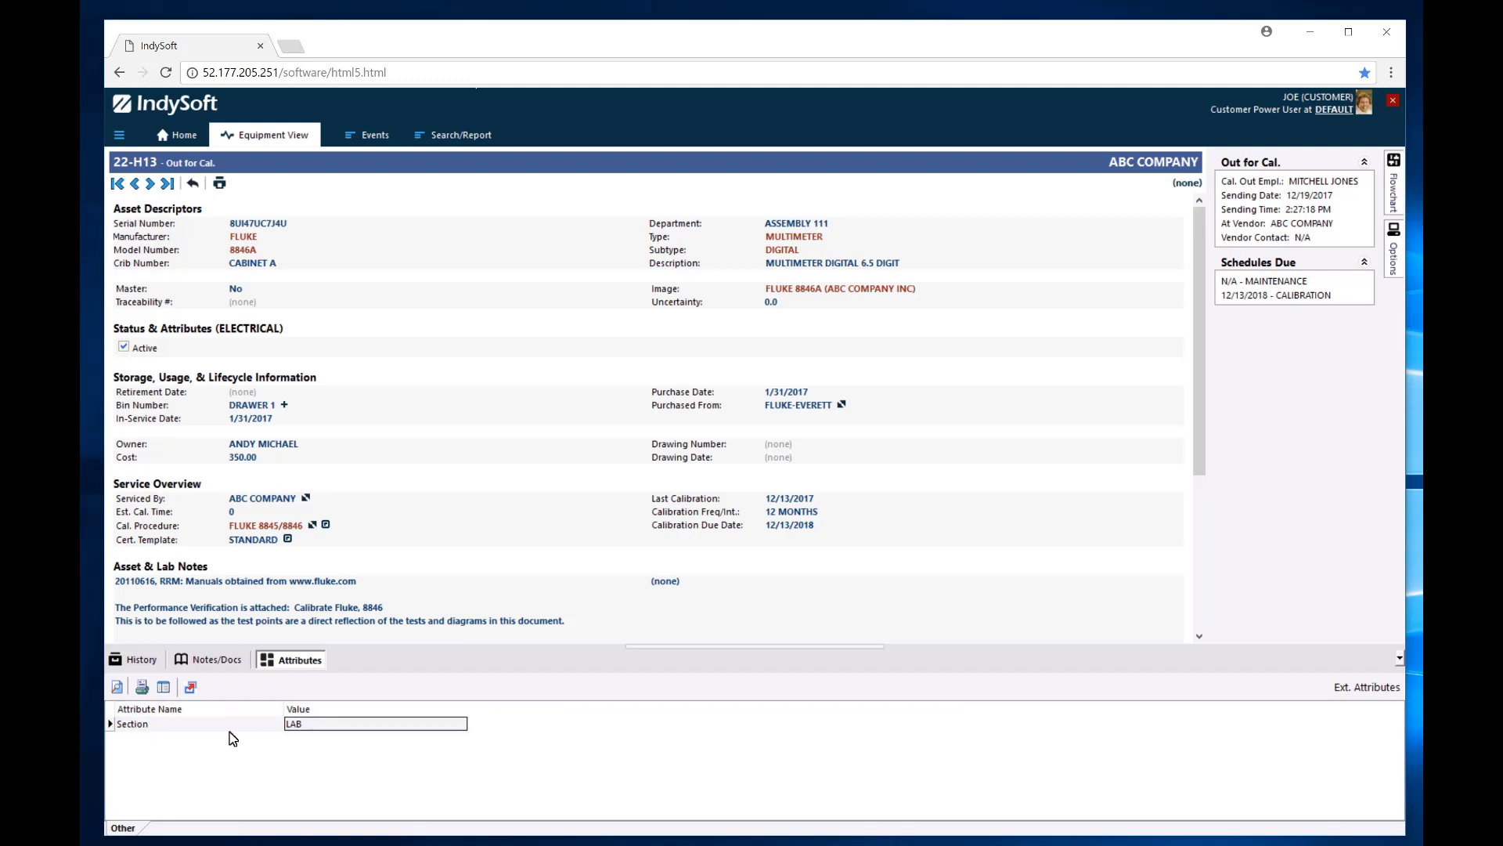
pyautogui.doubleClick(291, 725)
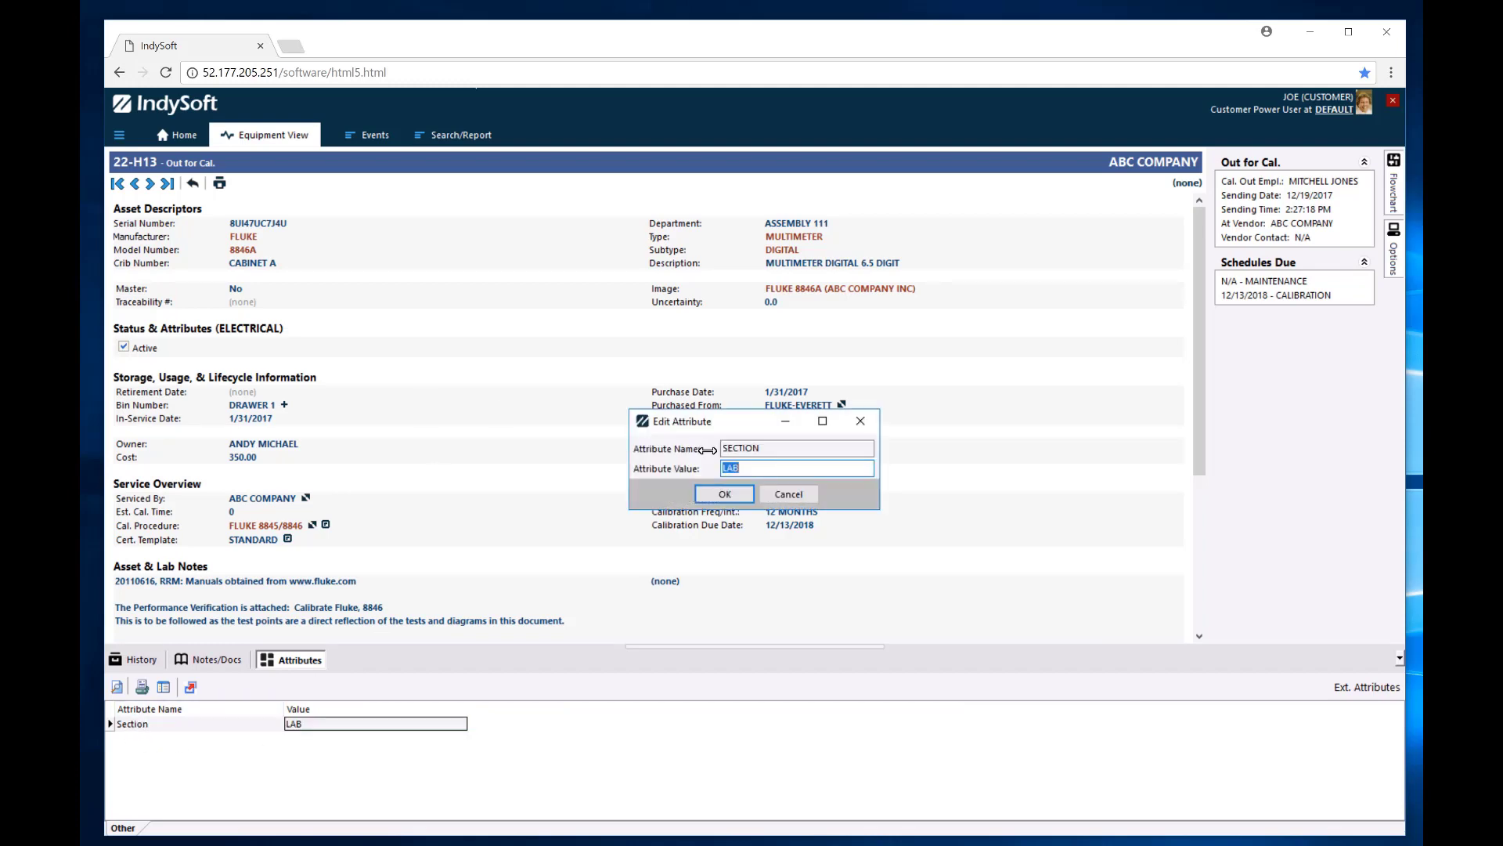
pyautogui.moveTo(762, 467); pyautogui.dragTo(701, 468)
pyautogui.press('BackSpace')
pyautogui.click(730, 495)
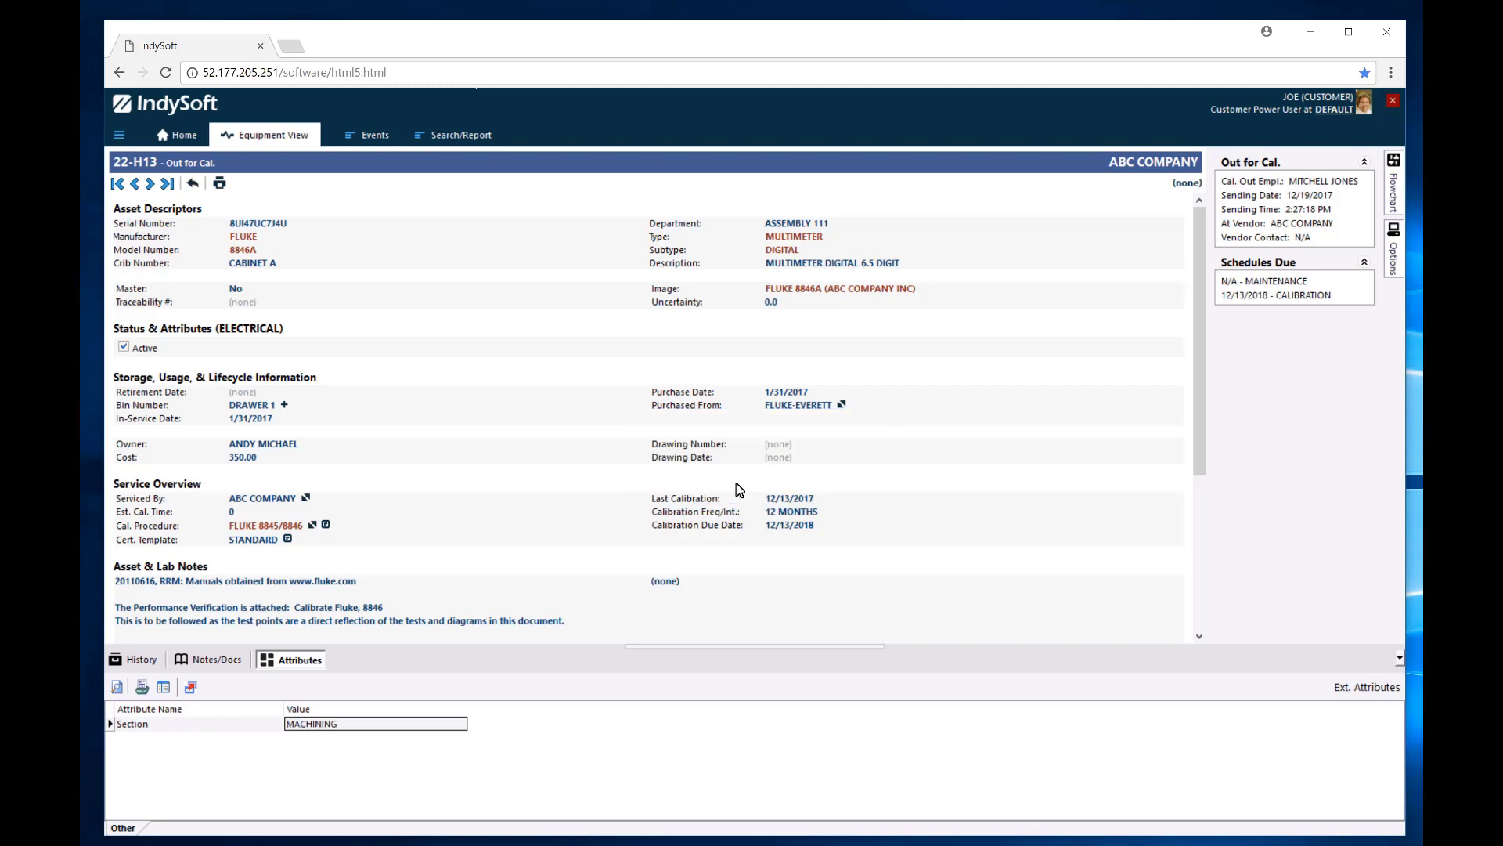